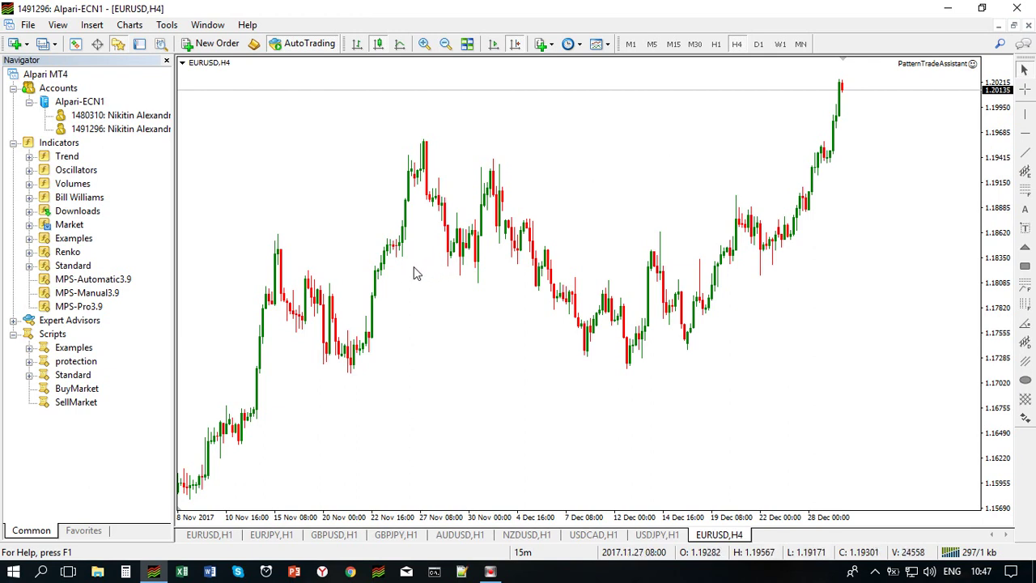
# Look over the custom indicators MPS-Automatic3.9, MPS-Manual3.9 and MPS-Pro3.9 in the Navigator.
pyautogui.click(89, 280)
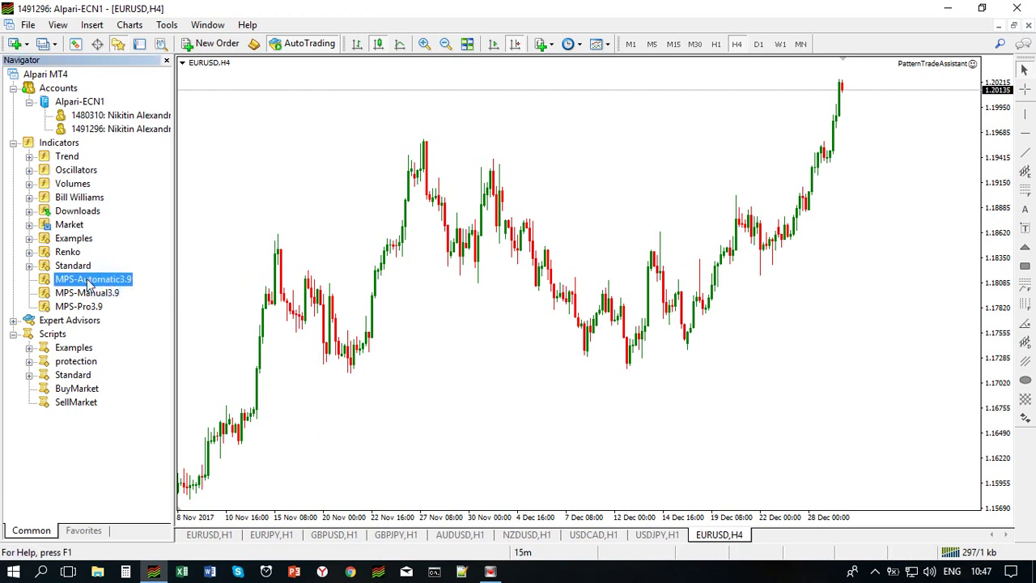
pyautogui.click(99, 295)
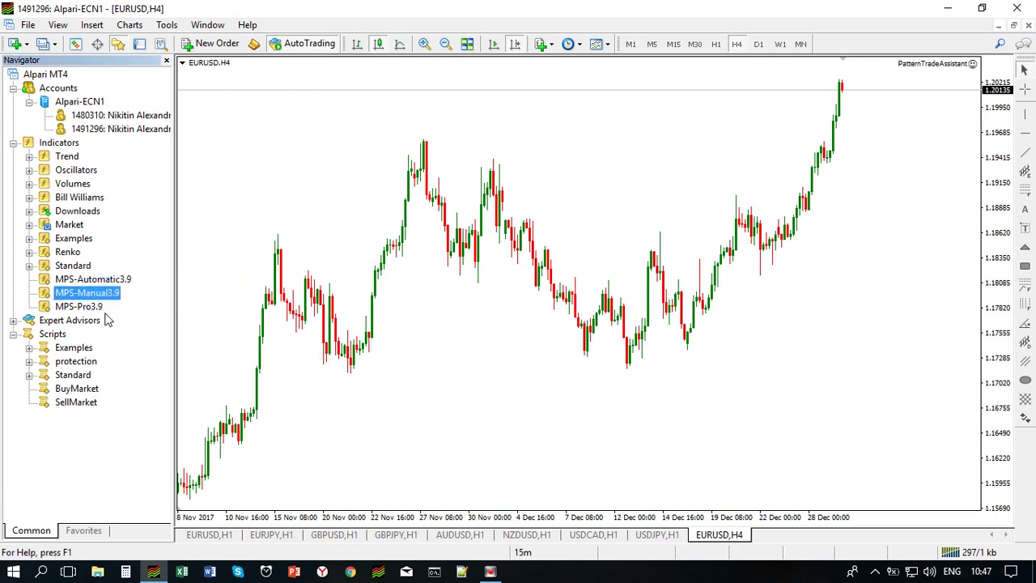
pyautogui.click(80, 309)
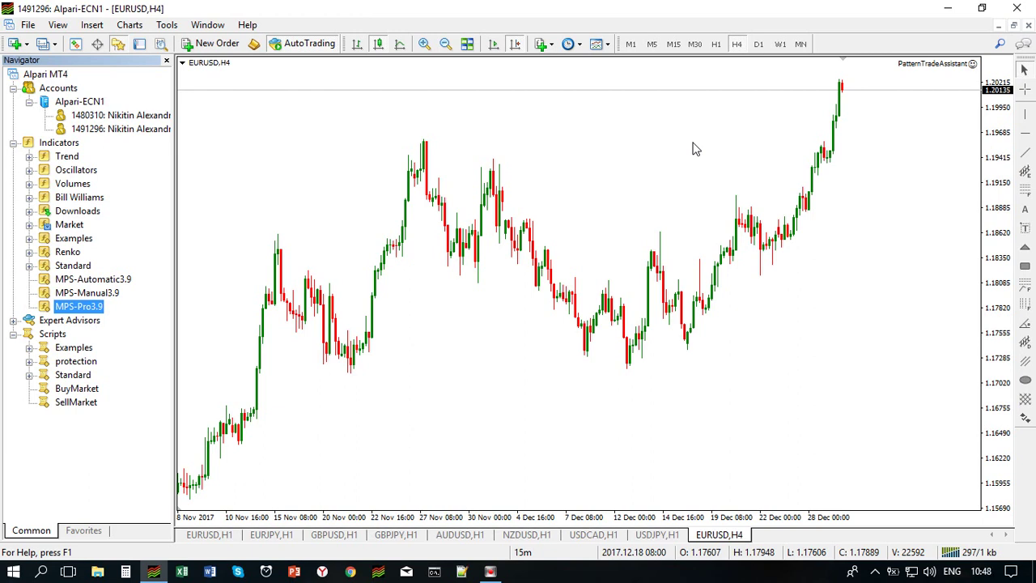
# Open the terminal's data folder and go into its MQL4 > Indicators subfolder.
pyautogui.click(28, 25)
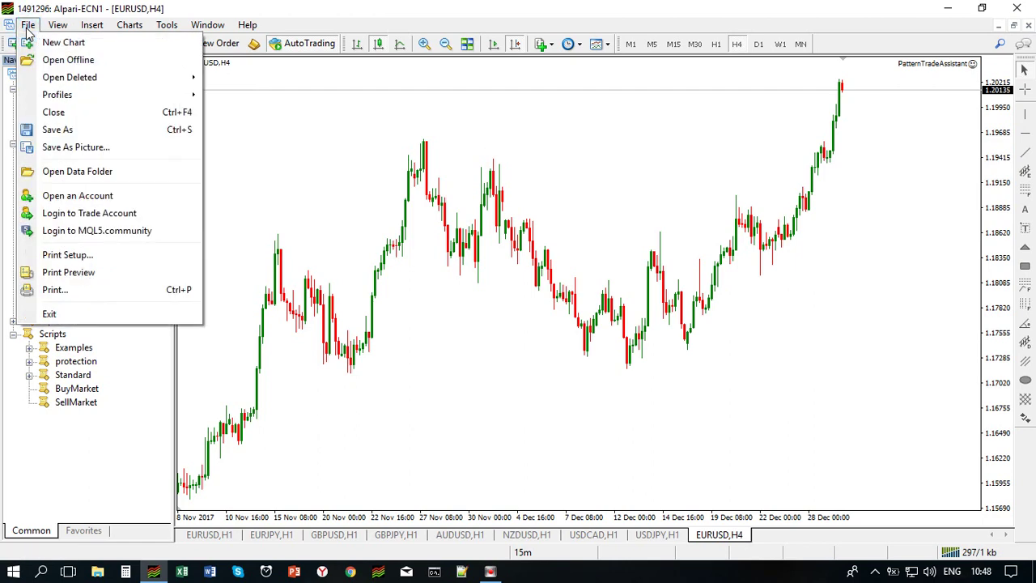
pyautogui.click(73, 171)
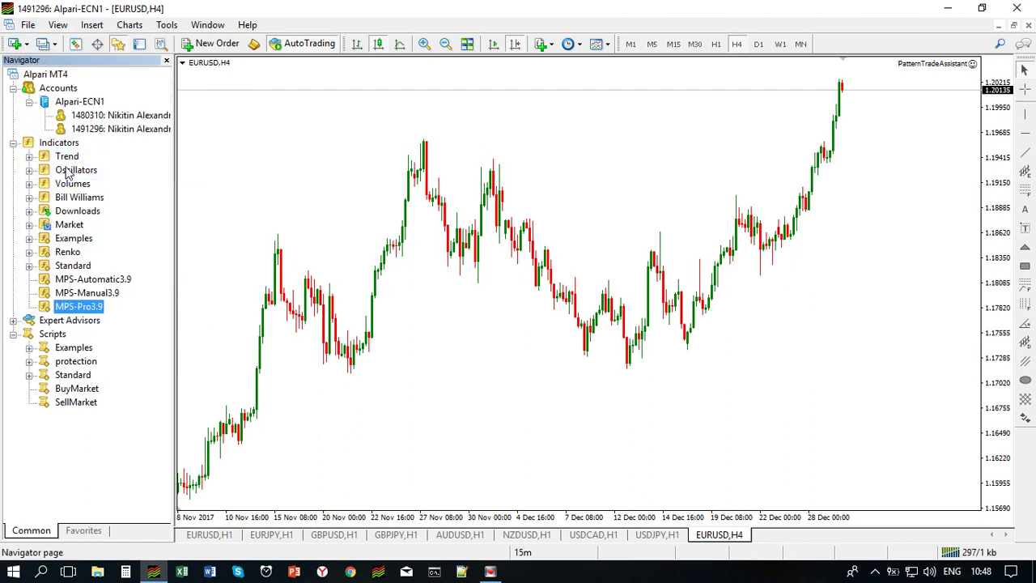
pyautogui.click(178, 233)
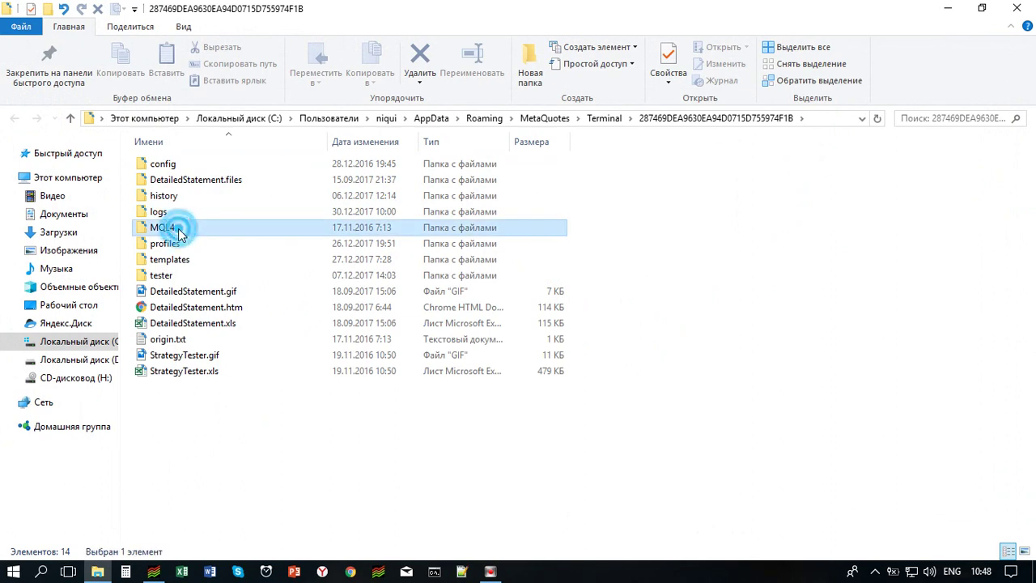
pyautogui.doubleClick(180, 231)
pyautogui.doubleClick(179, 229)
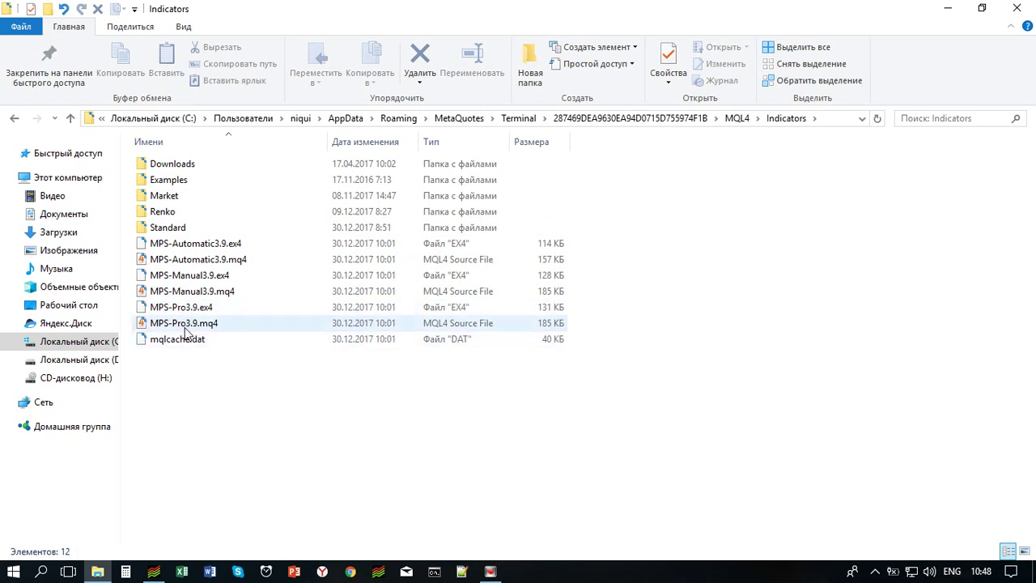
# Check the installed indicator files MPS-Automatic3.9.ex4, MPS-Manual3.9.ex4 and MPS-Pro3.9.ex4.
pyautogui.click(198, 245)
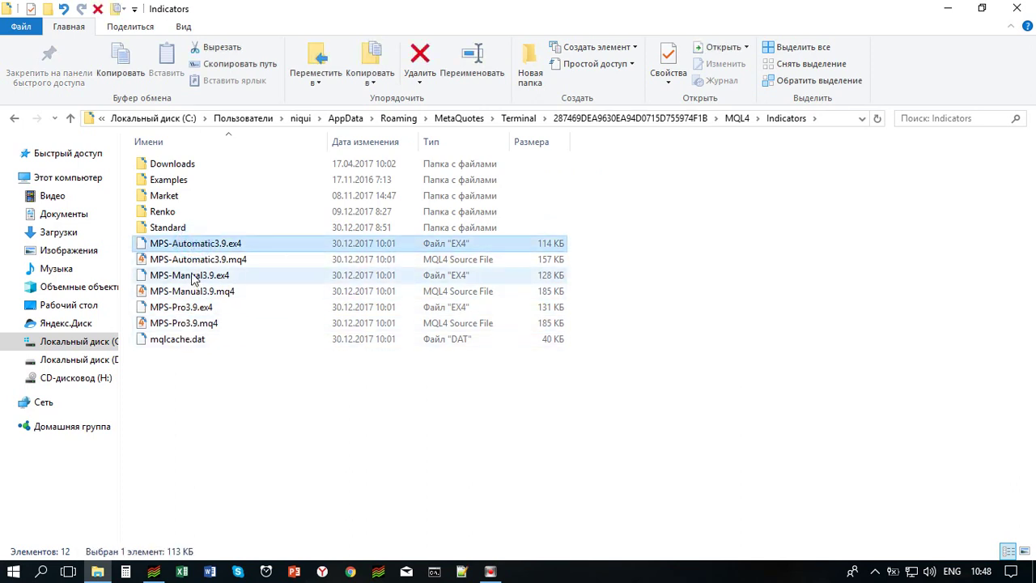
pyautogui.click(194, 275)
pyautogui.click(188, 308)
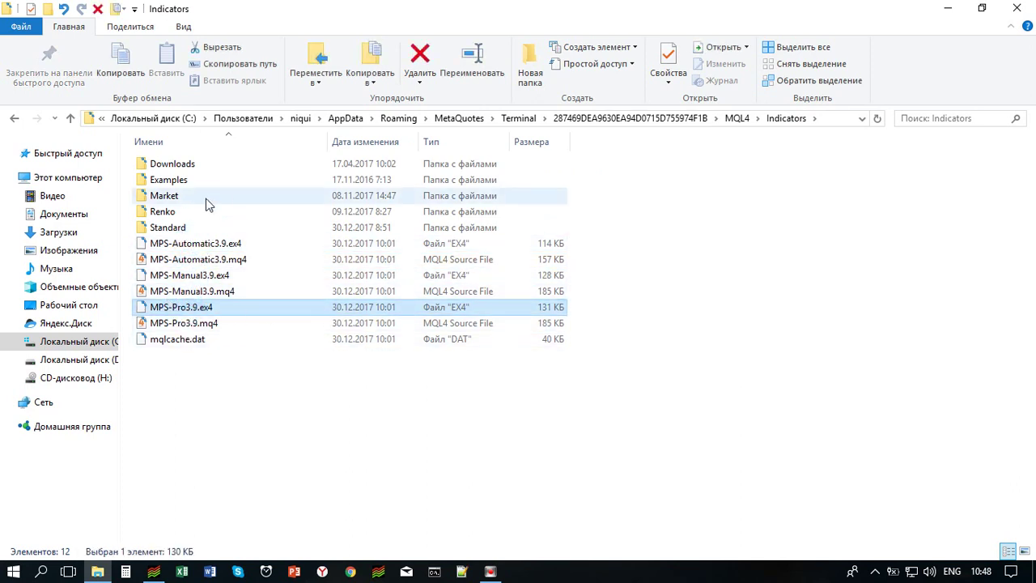
# View the contents of the MQL4 > Experts folder and close the file window to return to the terminal.
pyautogui.click(11, 119)
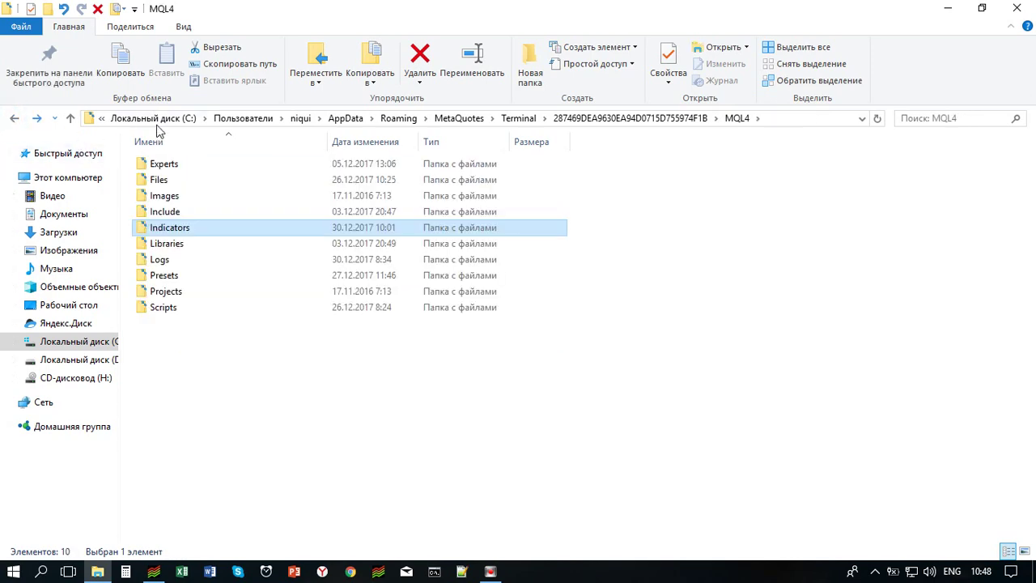
pyautogui.doubleClick(170, 169)
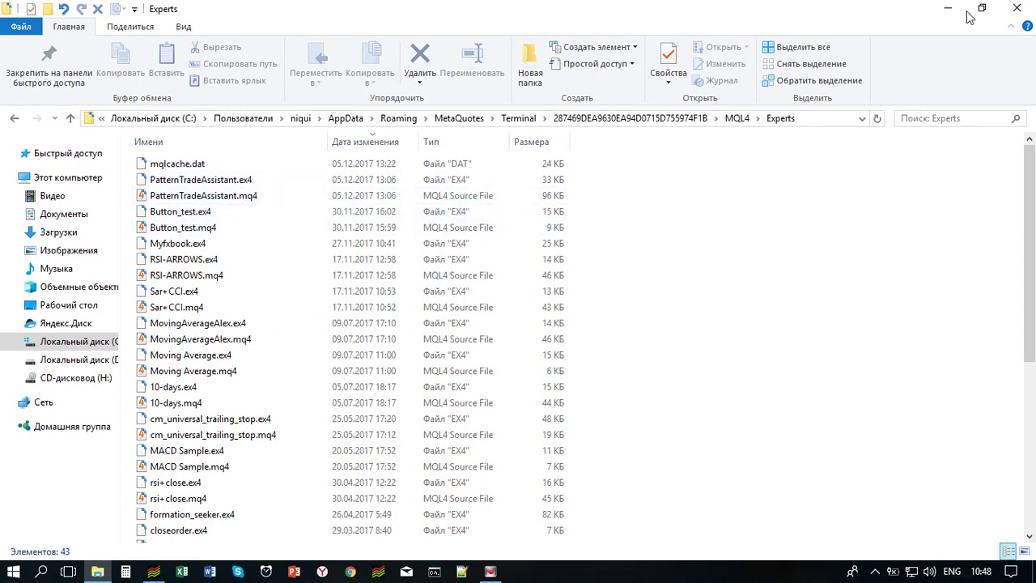
pyautogui.click(1016, 8)
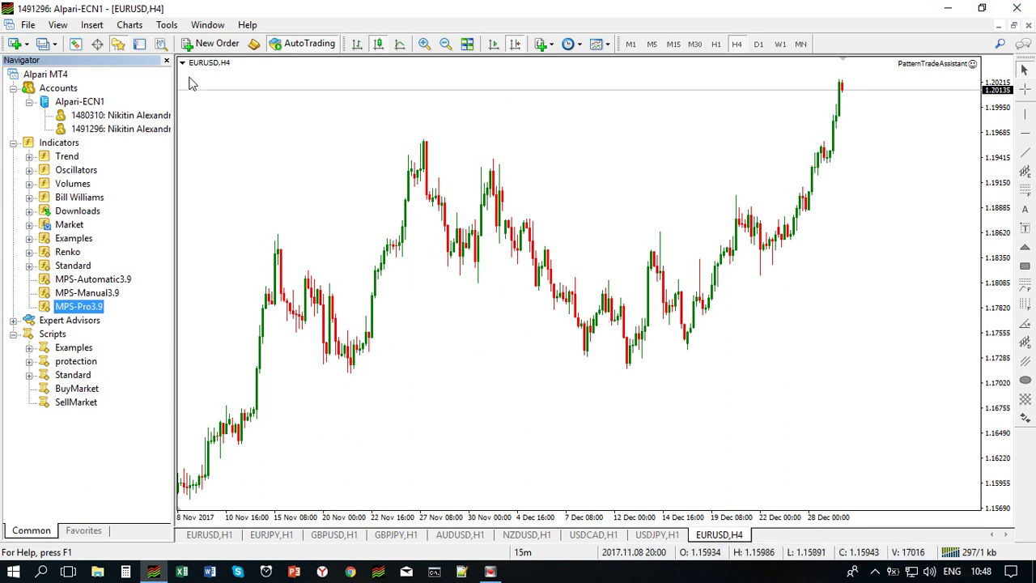
# Demonstrate showing and hiding the Navigator and collapsing and expanding its Indicators group, ending with the Navigator closed.
pyautogui.click(117, 44)
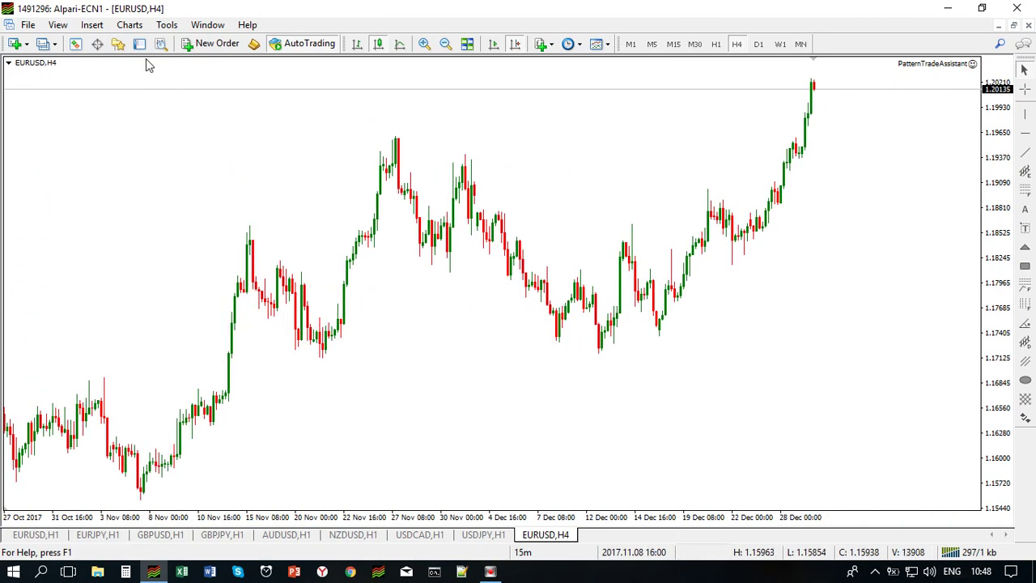
pyautogui.click(119, 47)
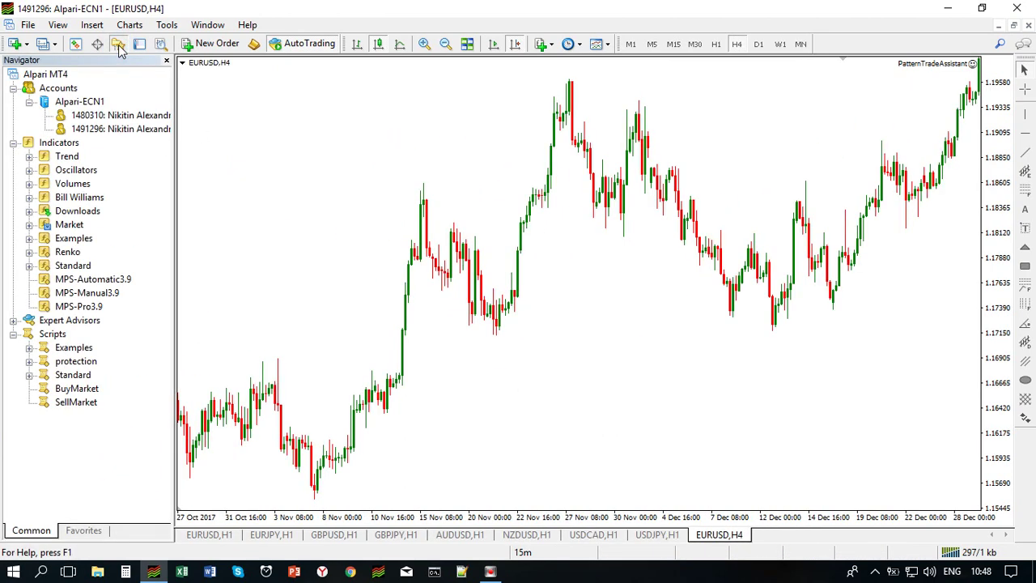
pyautogui.click(13, 144)
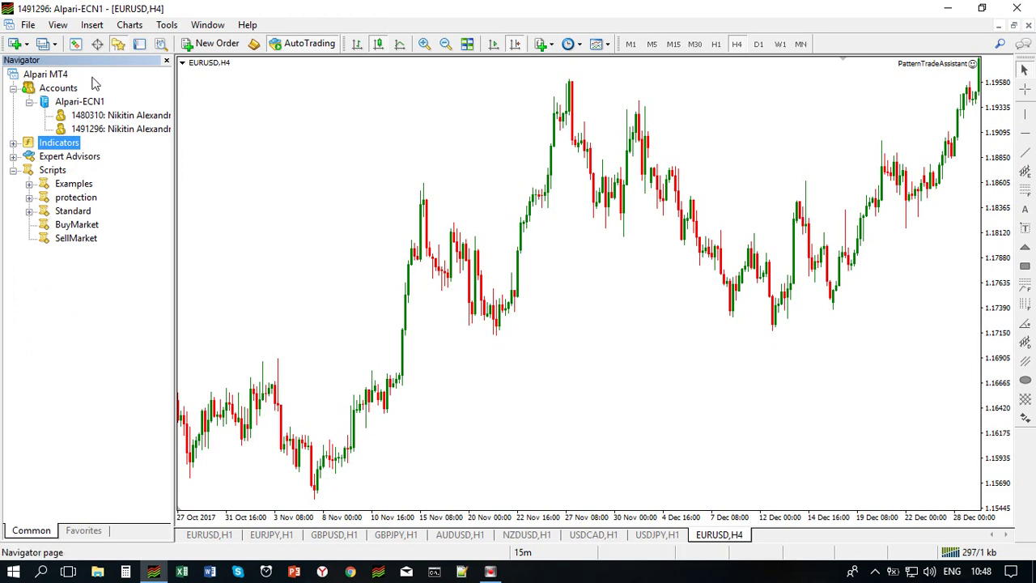
pyautogui.click(119, 45)
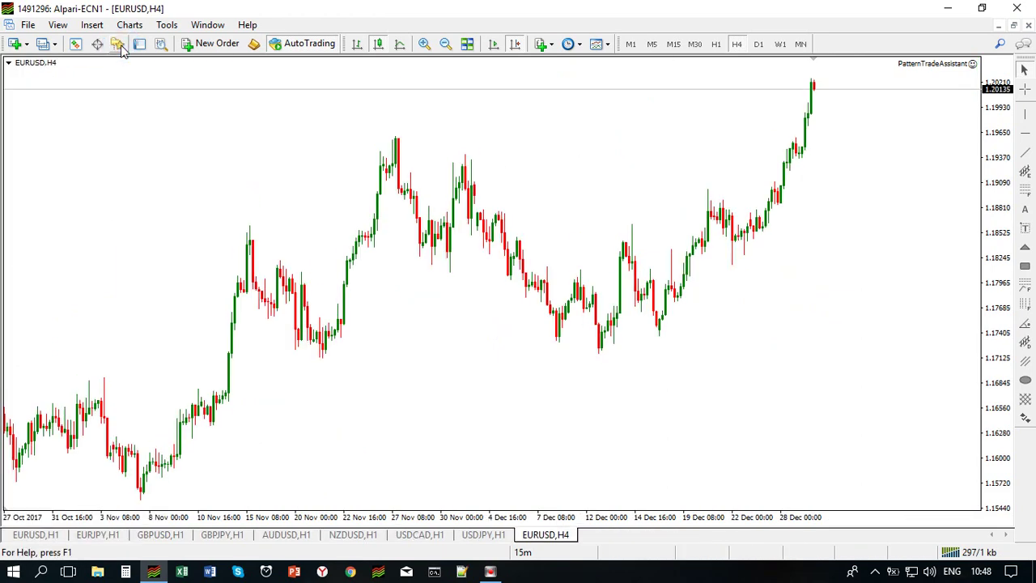
pyautogui.click(119, 46)
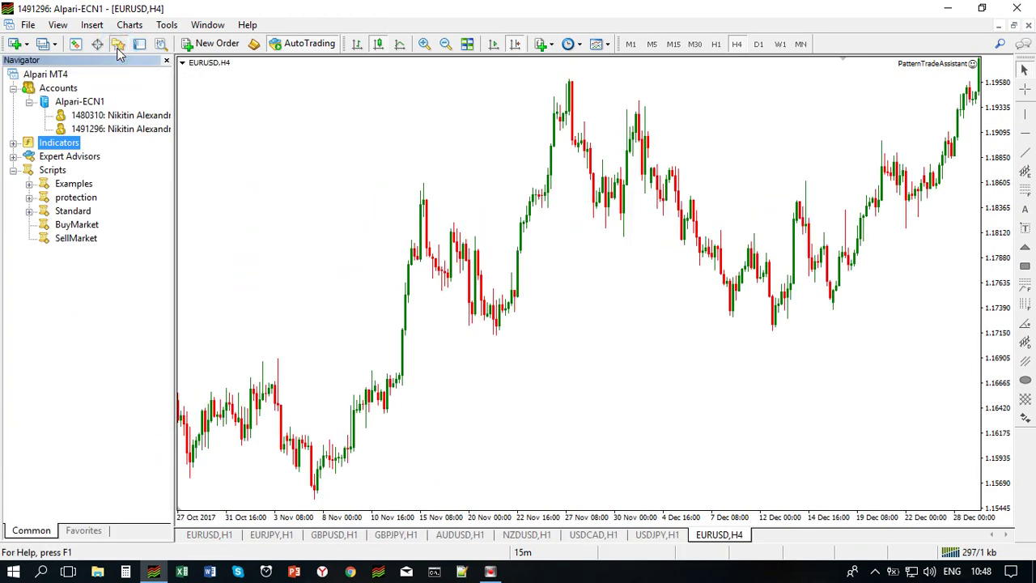
pyautogui.click(13, 144)
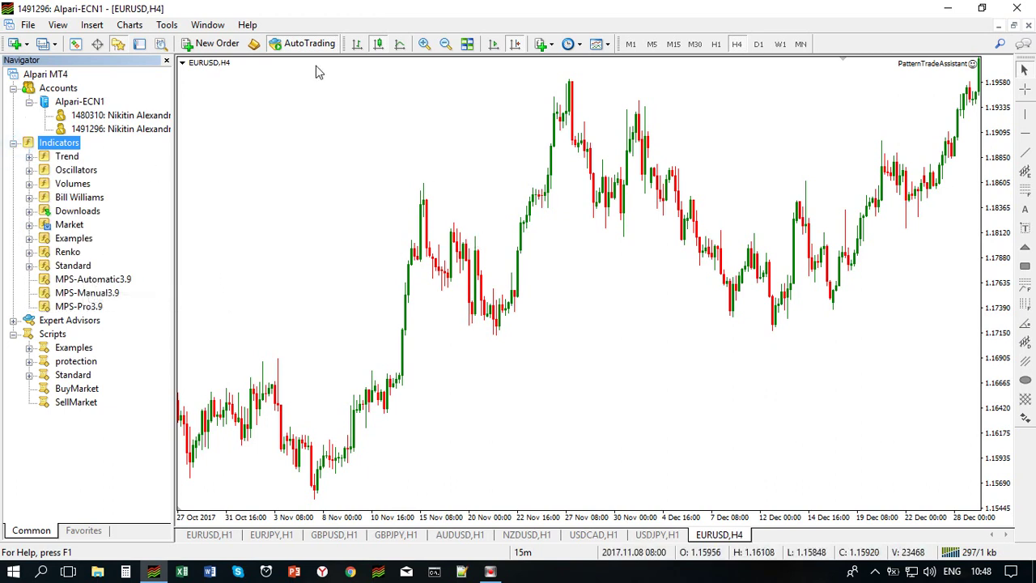
pyautogui.click(167, 62)
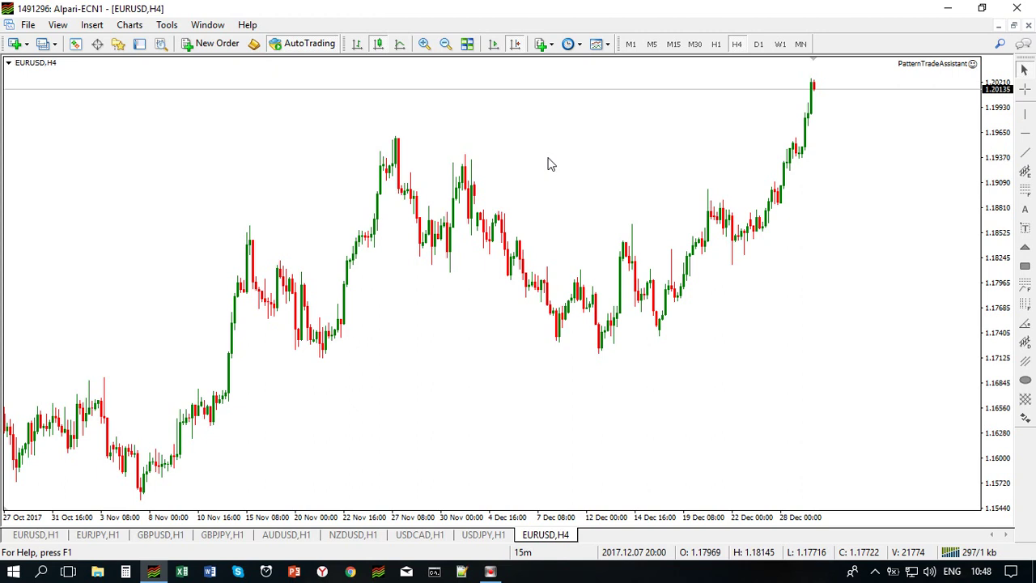
# Open the terminal's chart options and review the available Max bars in history values, keeping 5000.
pyautogui.click(167, 25)
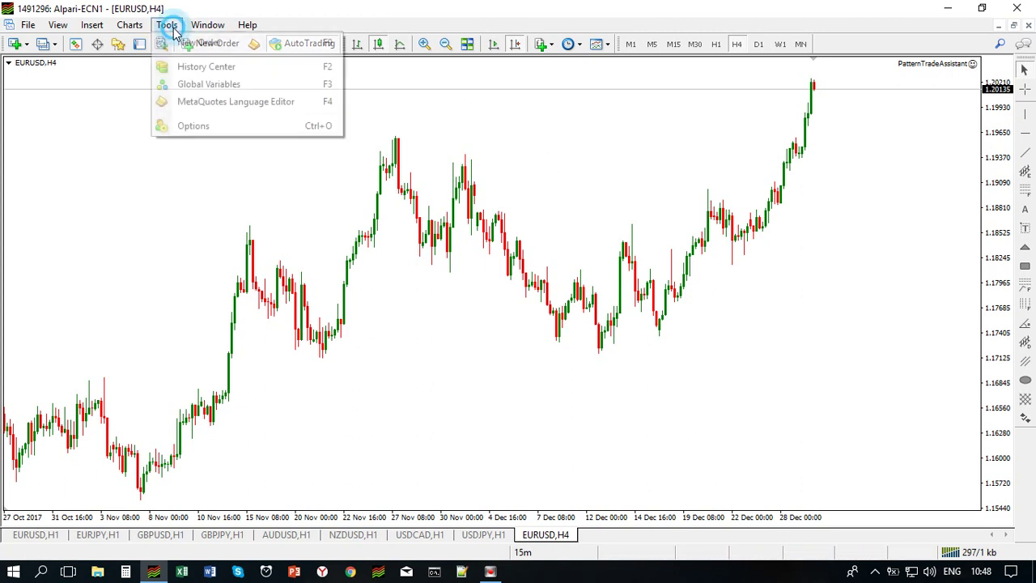
pyautogui.click(212, 125)
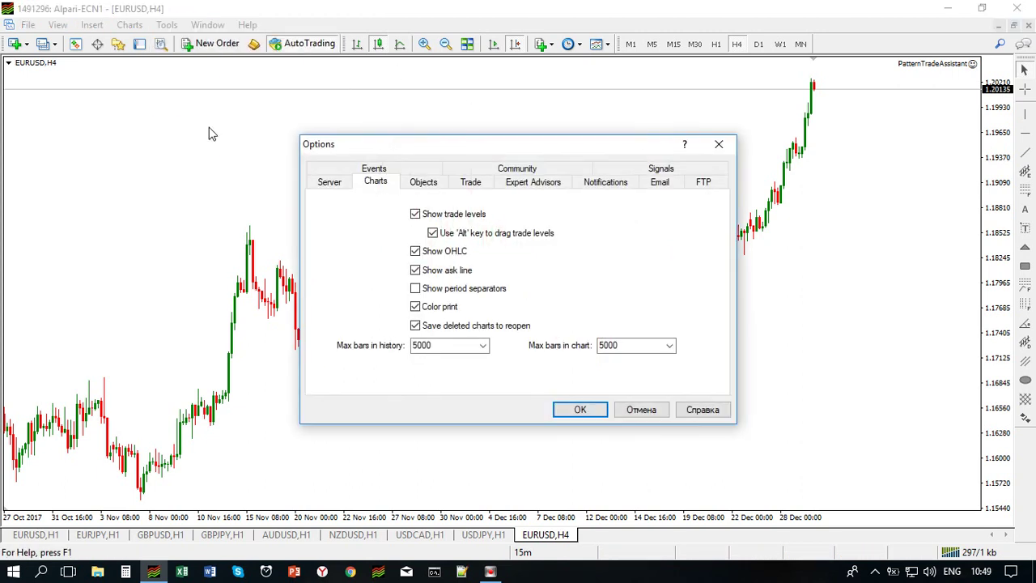
pyautogui.click(420, 183)
pyautogui.click(374, 183)
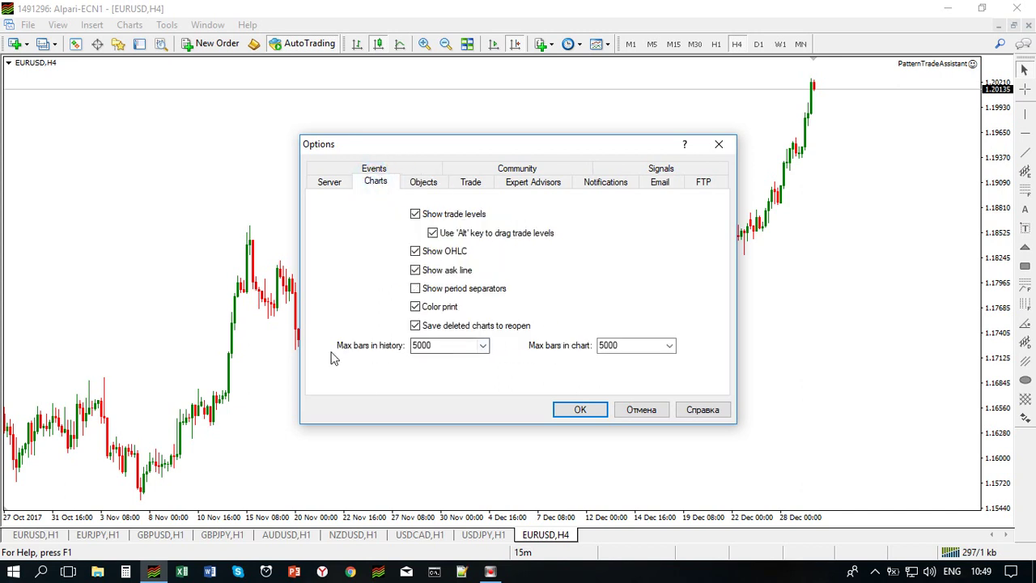
pyautogui.click(482, 346)
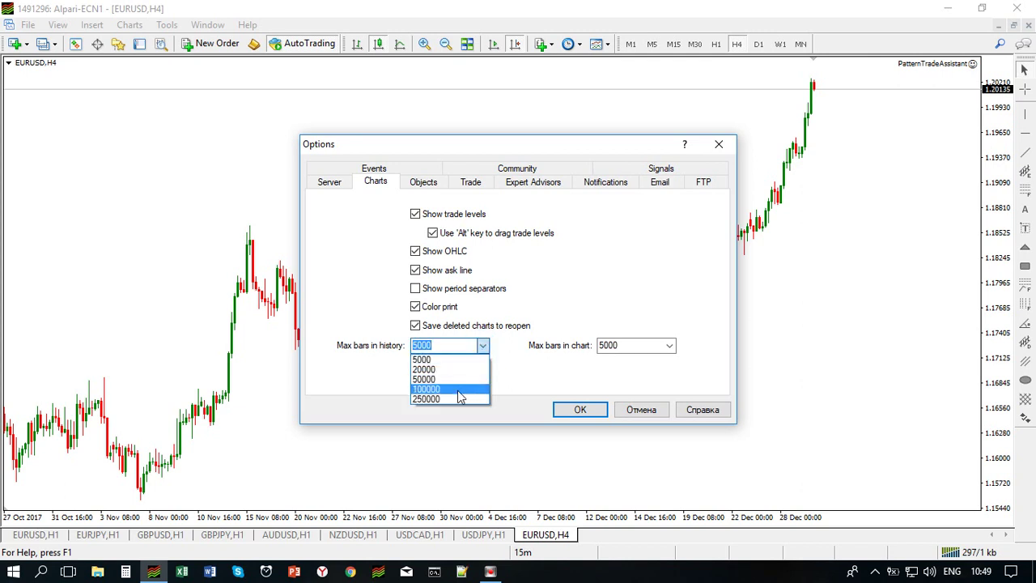
pyautogui.click(479, 347)
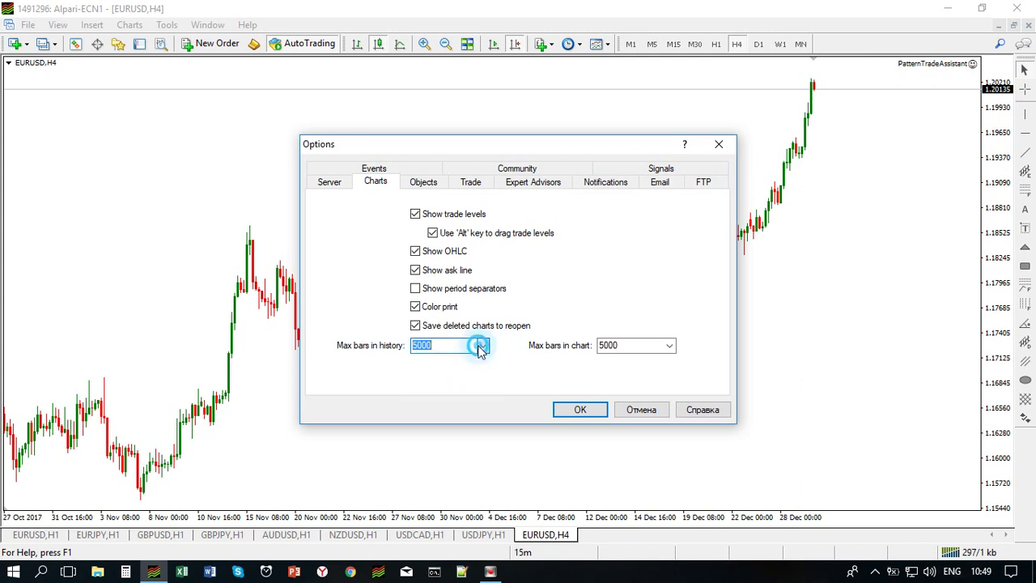
pyautogui.click(416, 344)
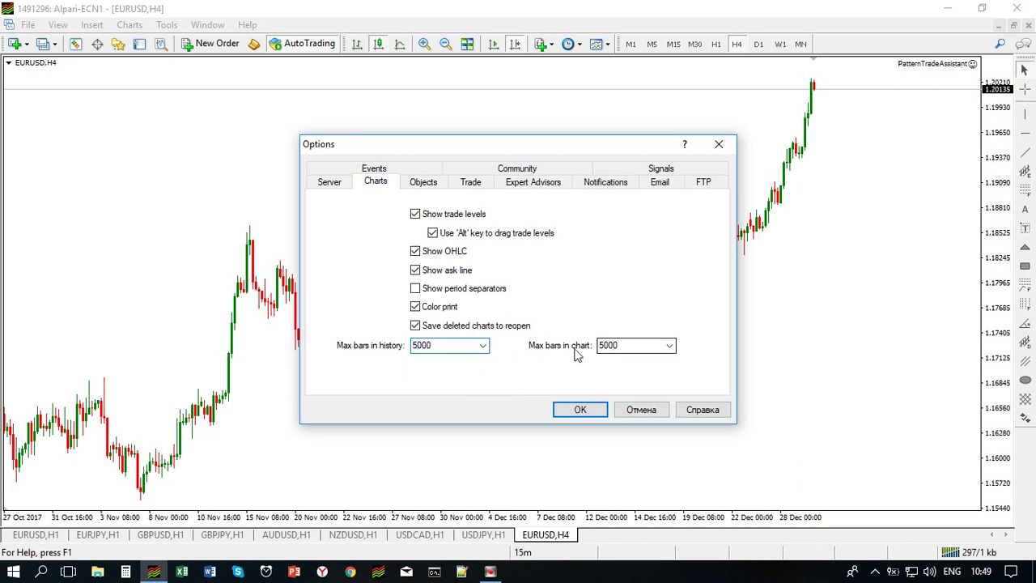
# Review the available Max bars in chart values, keep 5000 and accept the options.
pyautogui.click(671, 348)
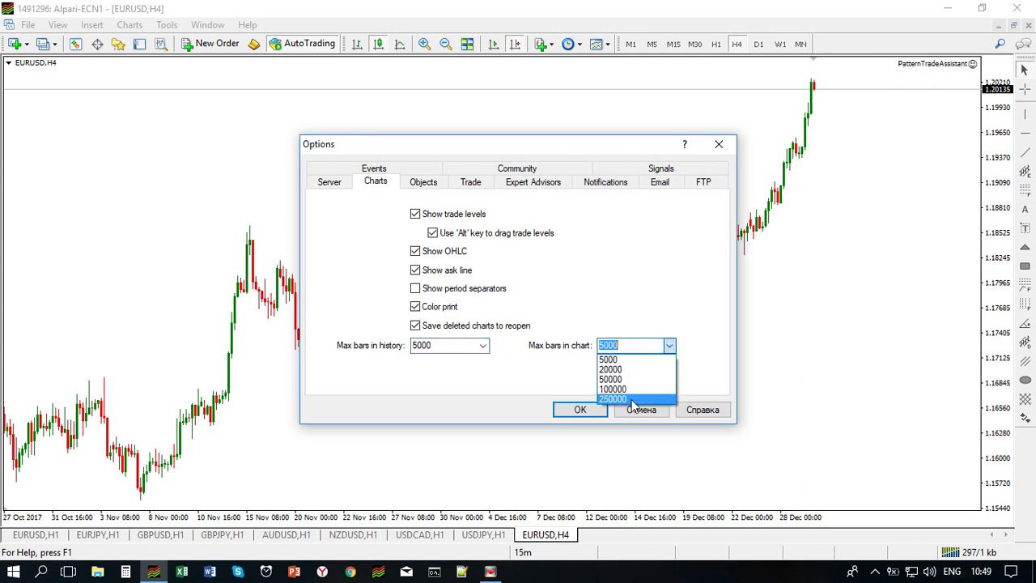
pyautogui.click(670, 346)
pyautogui.click(535, 363)
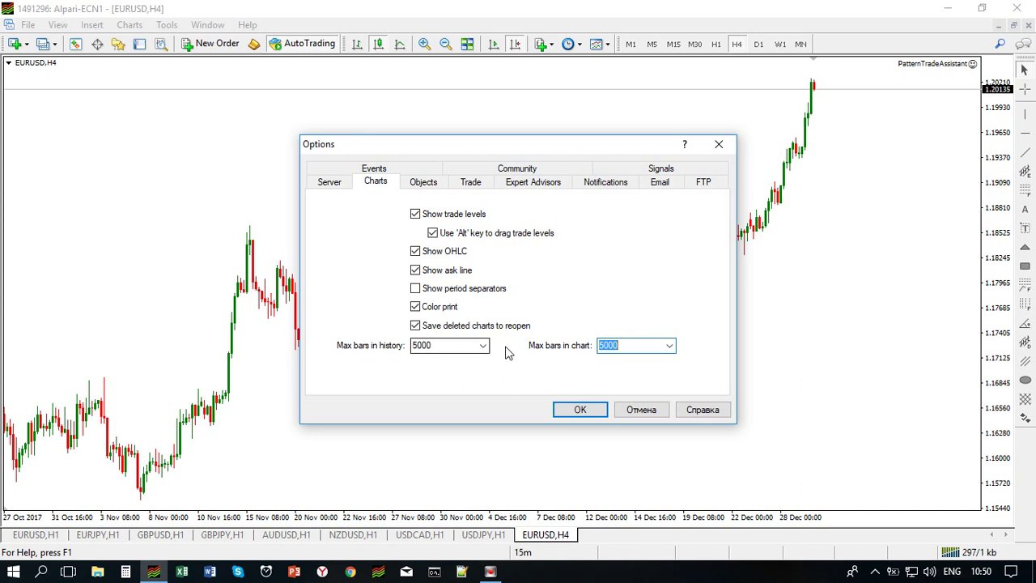
pyautogui.click(579, 410)
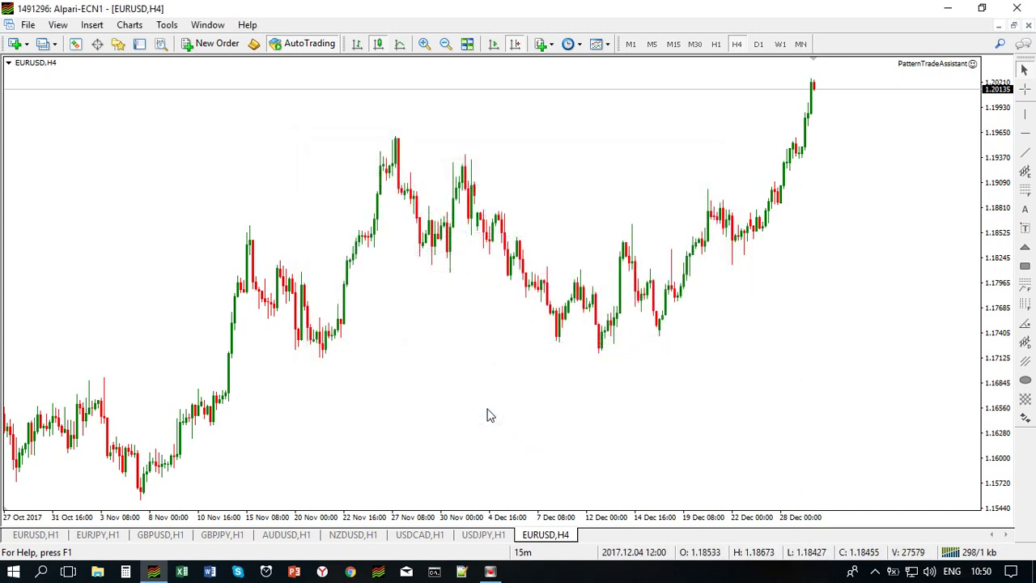
# Show the Navigator again, look over the three MPS indicators and leave MPS-Automatic3.9 selected.
pyautogui.click(118, 44)
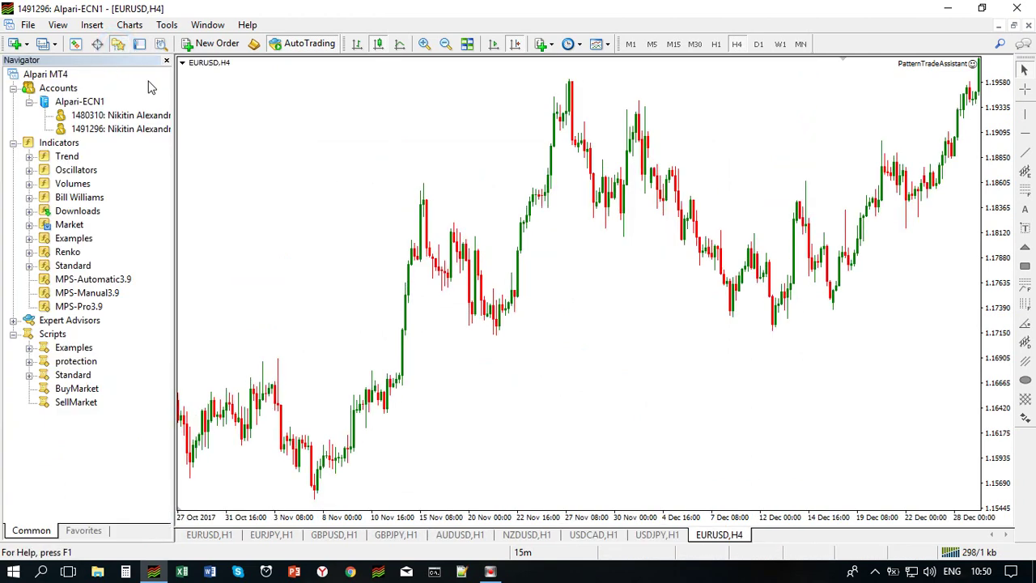
pyautogui.click(86, 310)
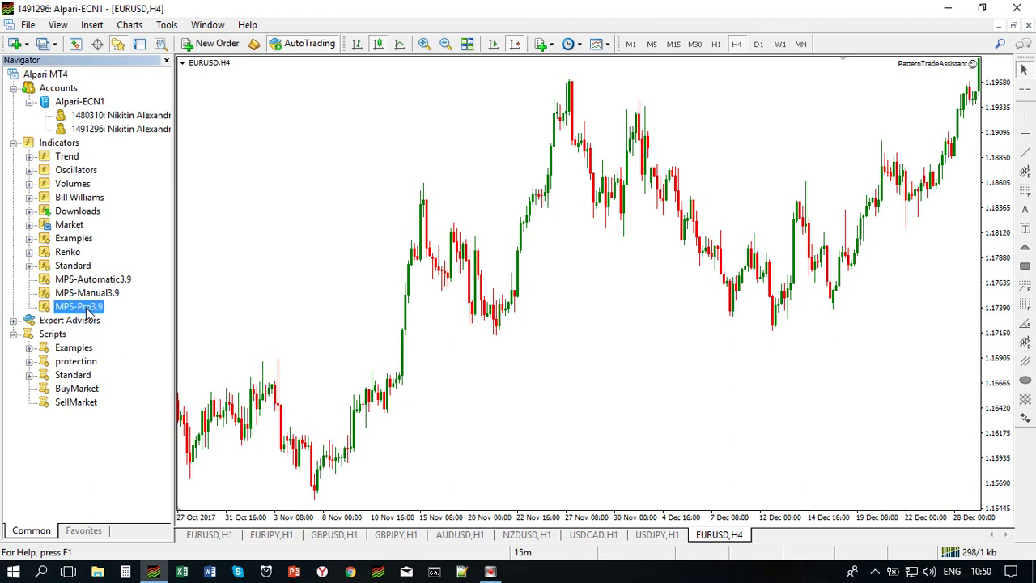
pyautogui.click(93, 293)
pyautogui.click(99, 279)
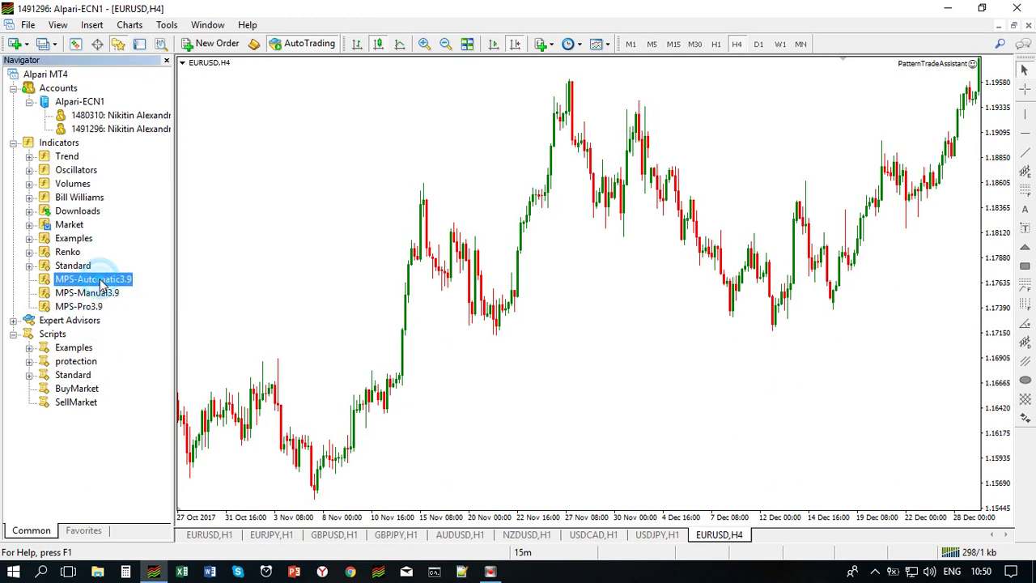
pyautogui.click(99, 293)
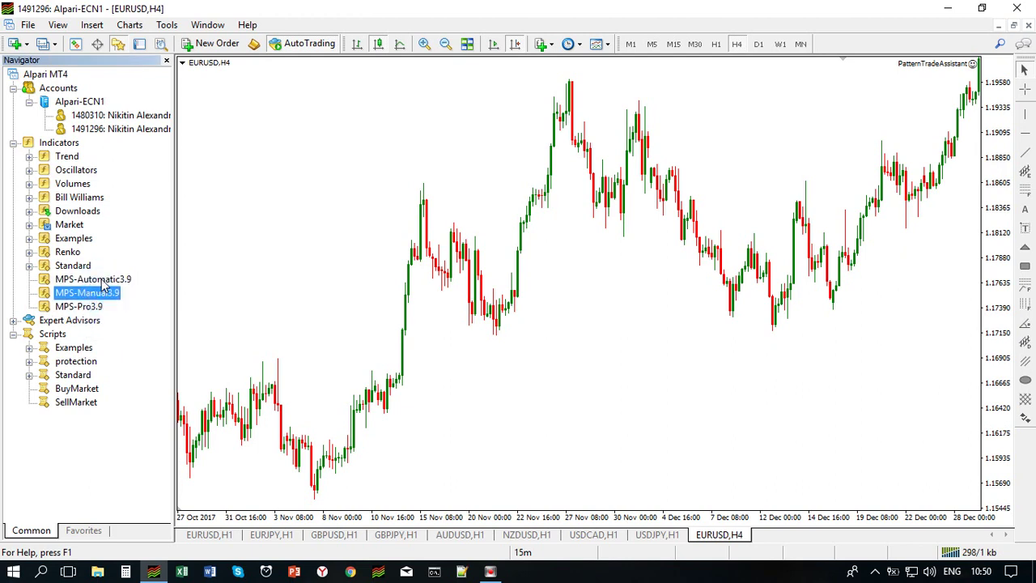
pyautogui.click(101, 279)
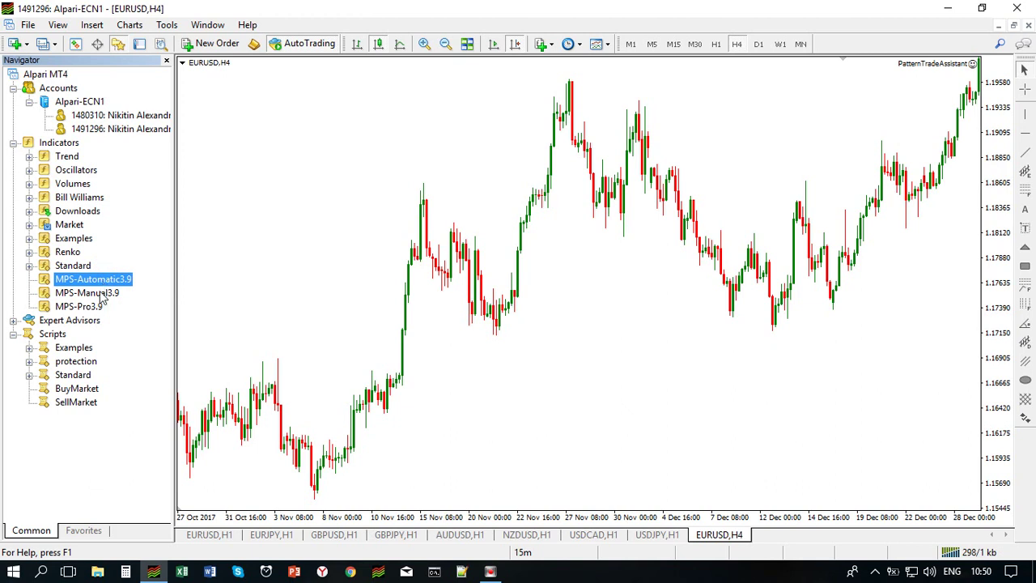
pyautogui.click(99, 293)
pyautogui.click(97, 309)
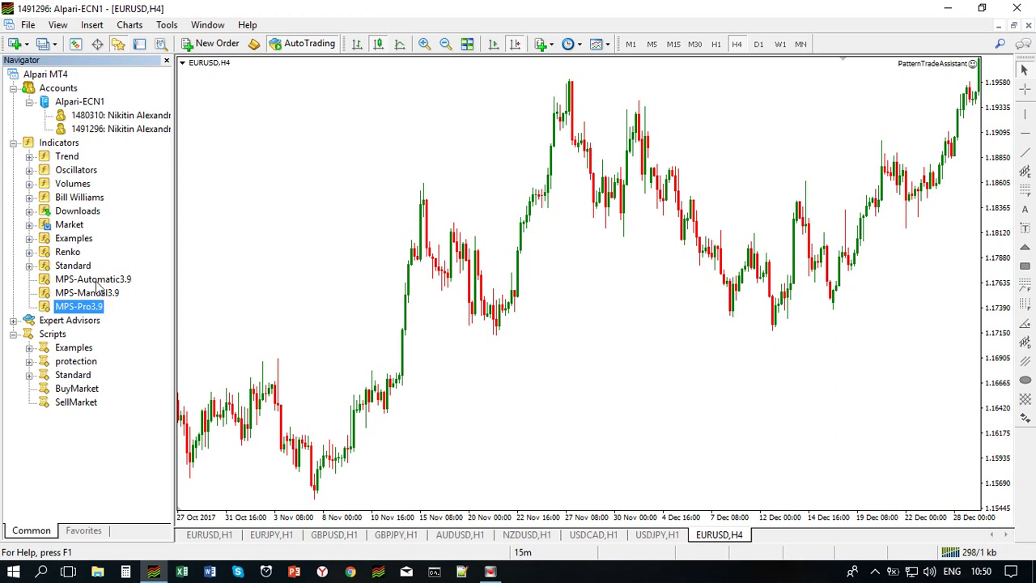
pyautogui.click(96, 279)
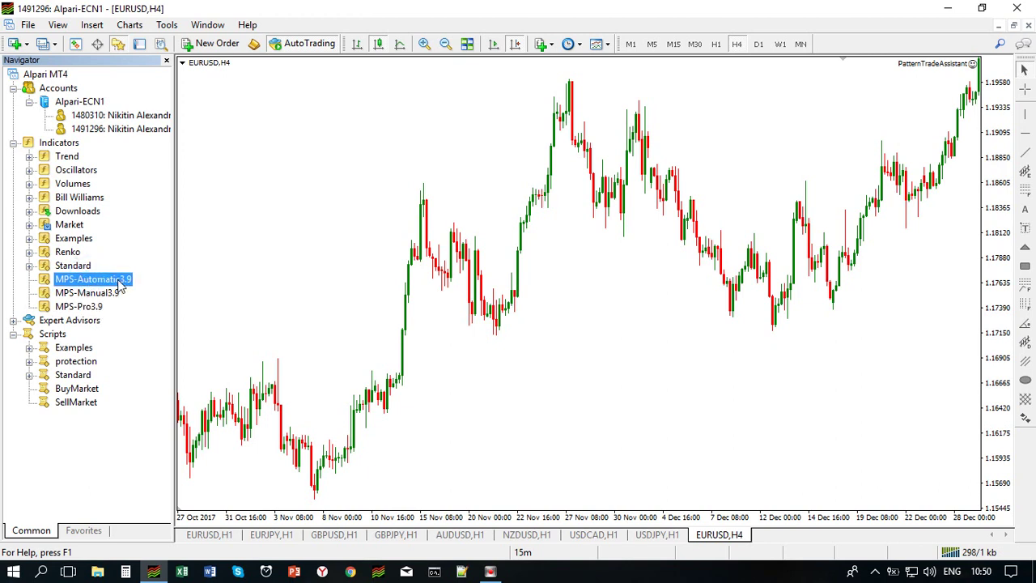
# Open the MPS-Automatic3.9 indicator inputs and compare the Advanced Formations and Harmonic Patterns groups.
pyautogui.doubleClick(93, 279)
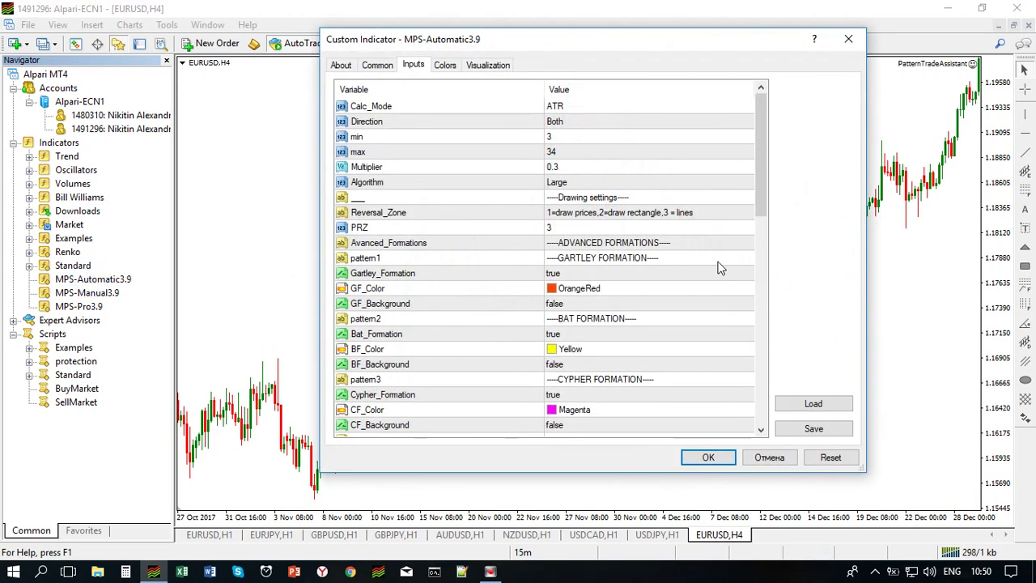
pyautogui.scroll(-3, 569, 110)
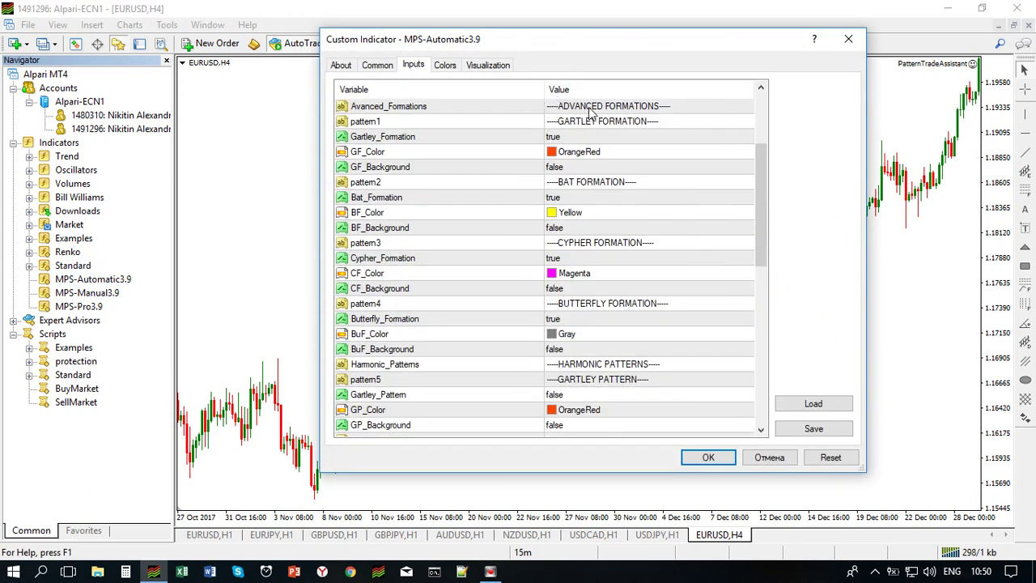
pyautogui.click(517, 109)
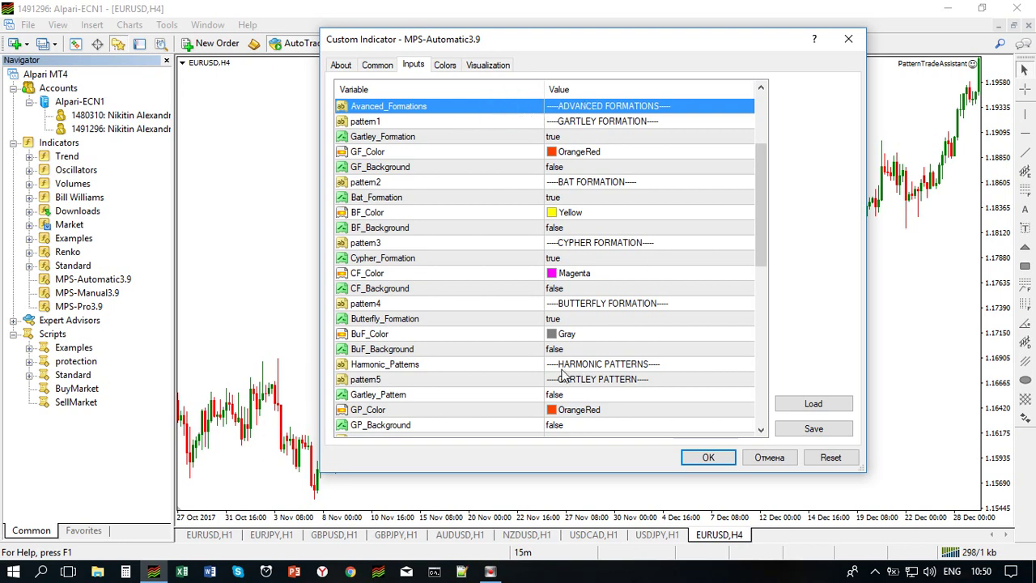
pyautogui.click(481, 366)
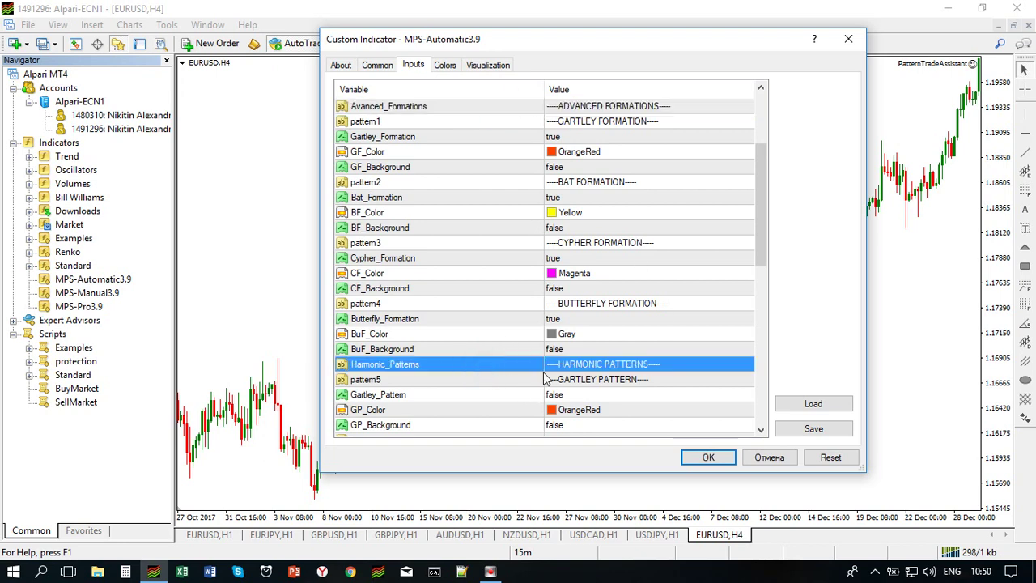
pyautogui.click(494, 109)
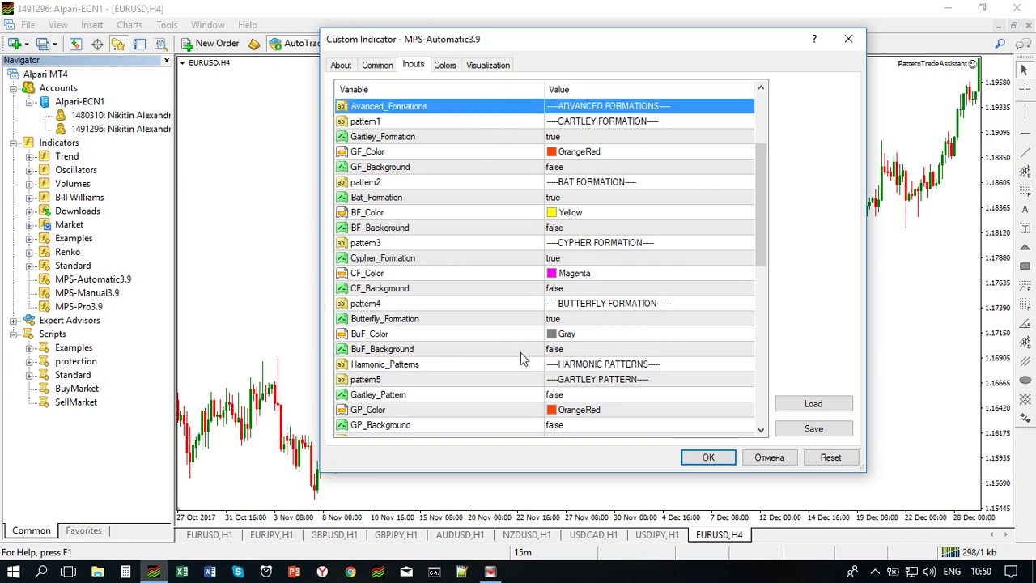
pyautogui.click(496, 366)
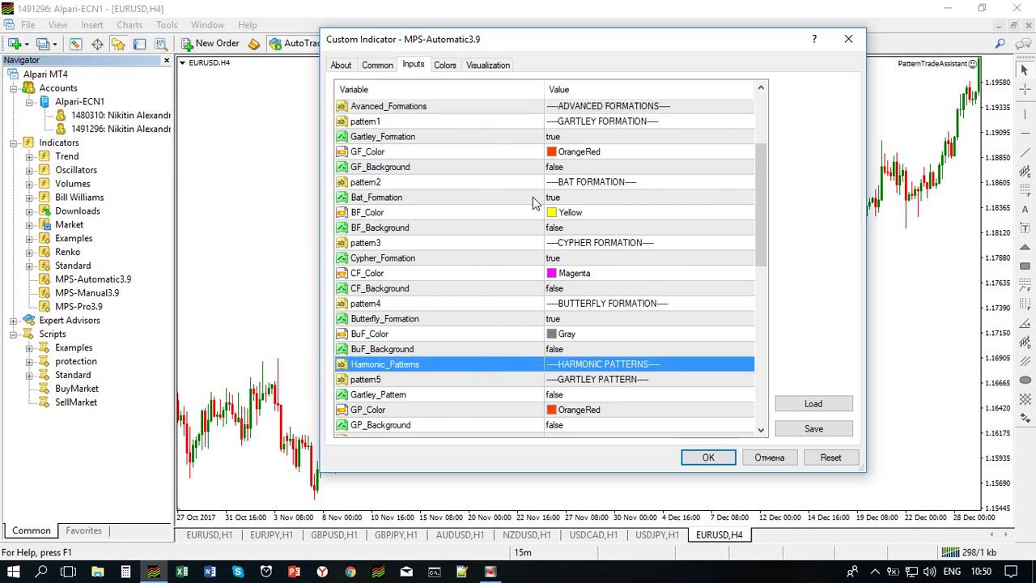
pyautogui.click(486, 105)
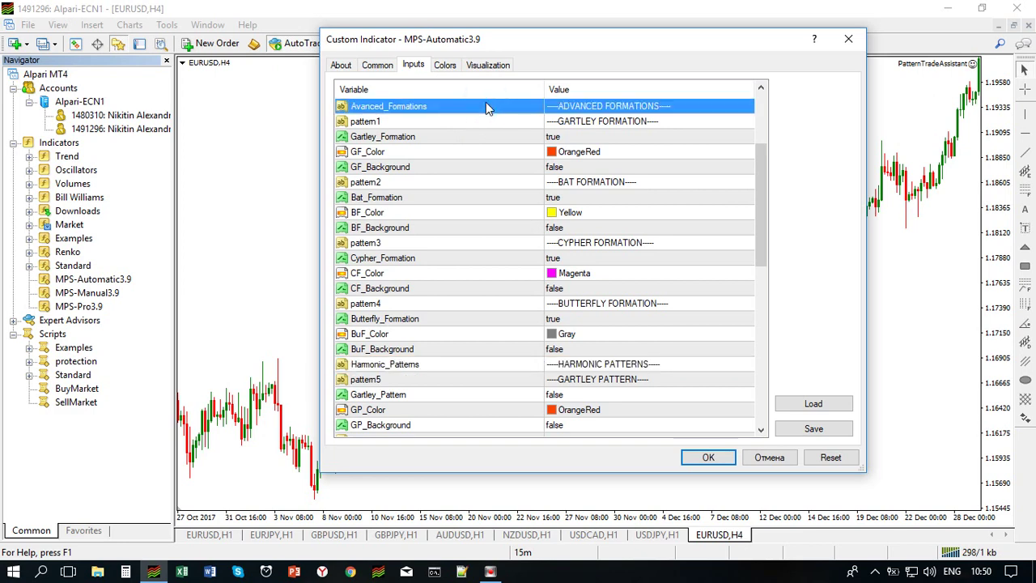
pyautogui.click(512, 365)
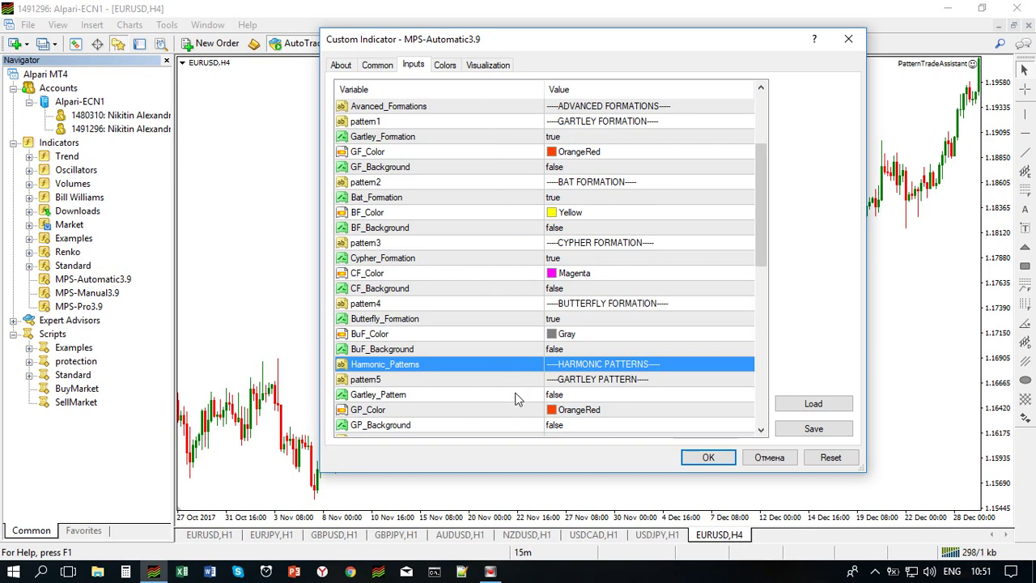
pyautogui.click(500, 108)
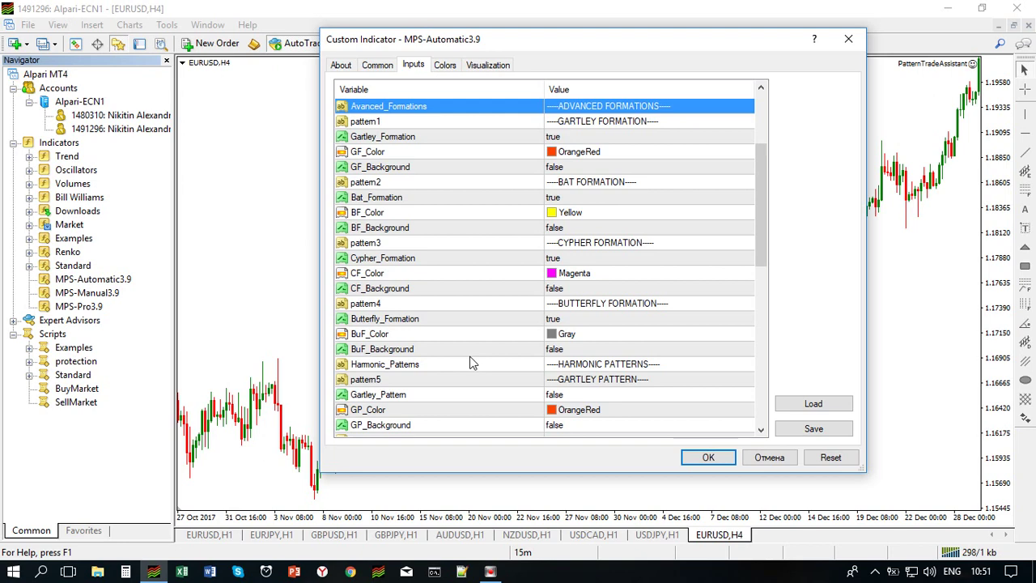
# Examine the Gartley_Formation and Gartley_Pattern switches and look over the surrounding pattern inputs.
pyautogui.click(593, 136)
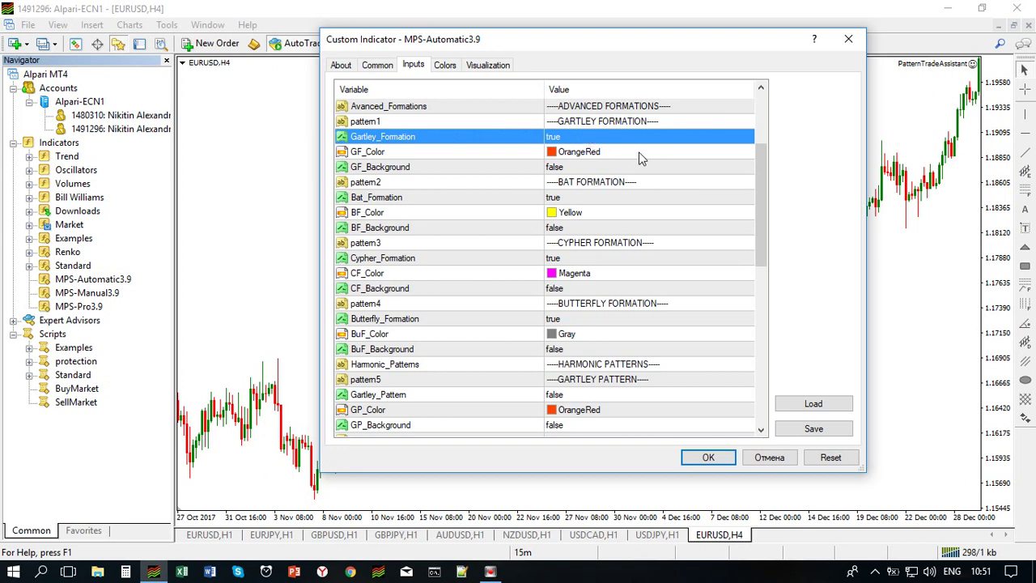
pyautogui.scroll(-2, 608, 387)
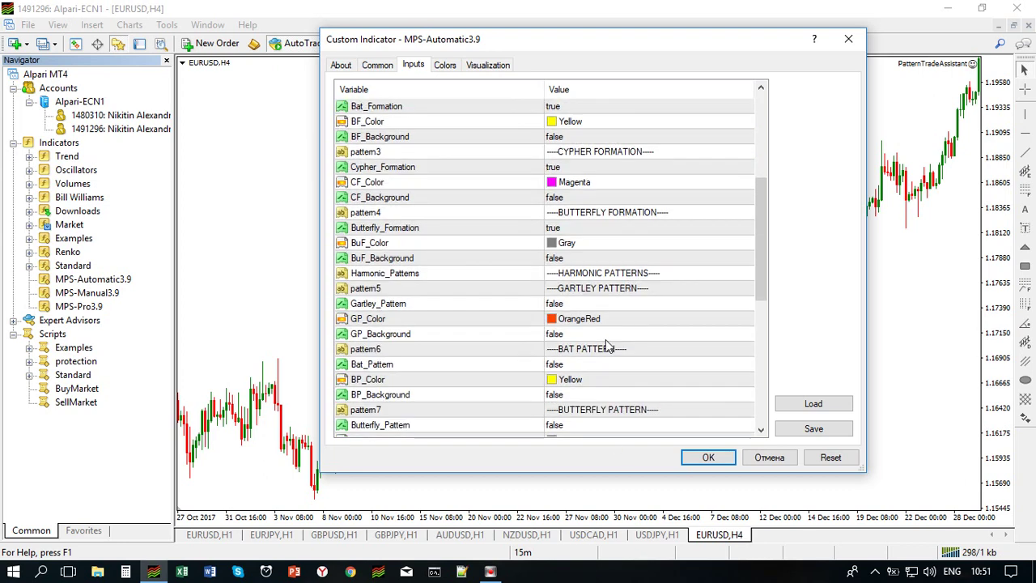
pyautogui.click(603, 304)
pyautogui.moveTo(762, 255); pyautogui.dragTo(762, 135)
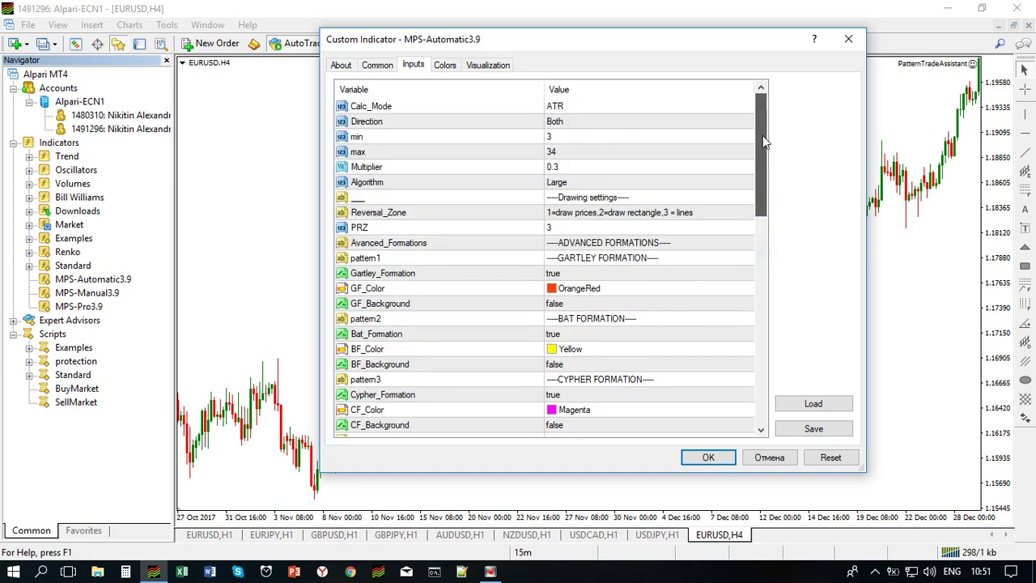
pyautogui.scroll(-2, 670, 226)
pyautogui.scroll(-1, 670, 226)
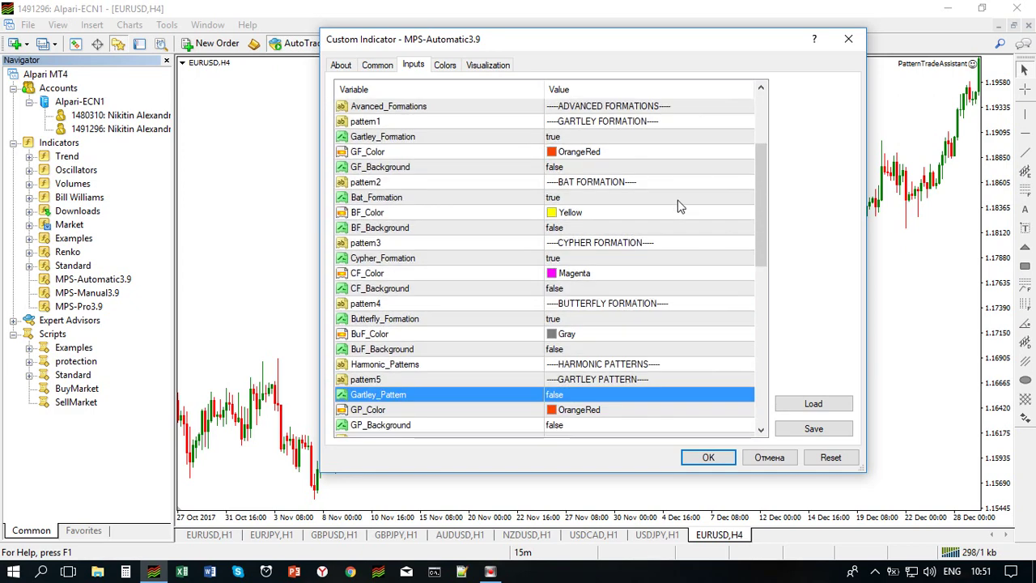
# Review the color settings of the Gartley, Bat, Cypher and Butterfly formations.
pyautogui.click(609, 152)
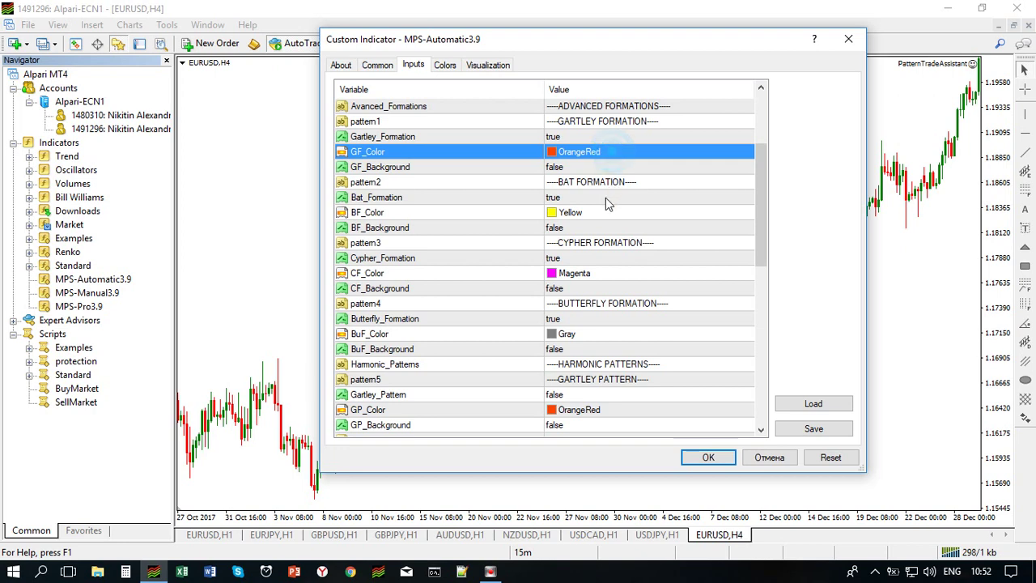
pyautogui.click(597, 214)
pyautogui.click(597, 276)
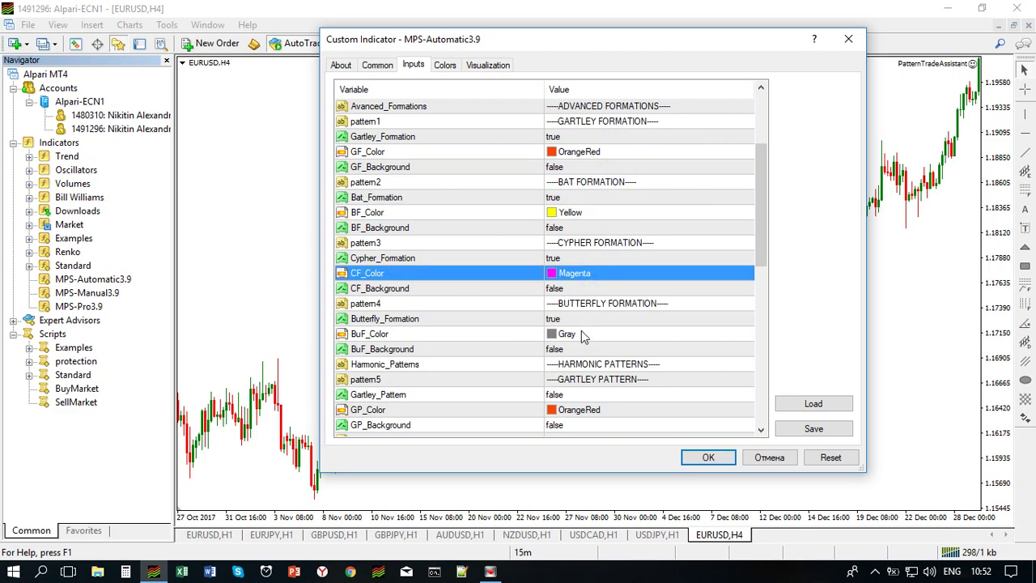
pyautogui.click(584, 335)
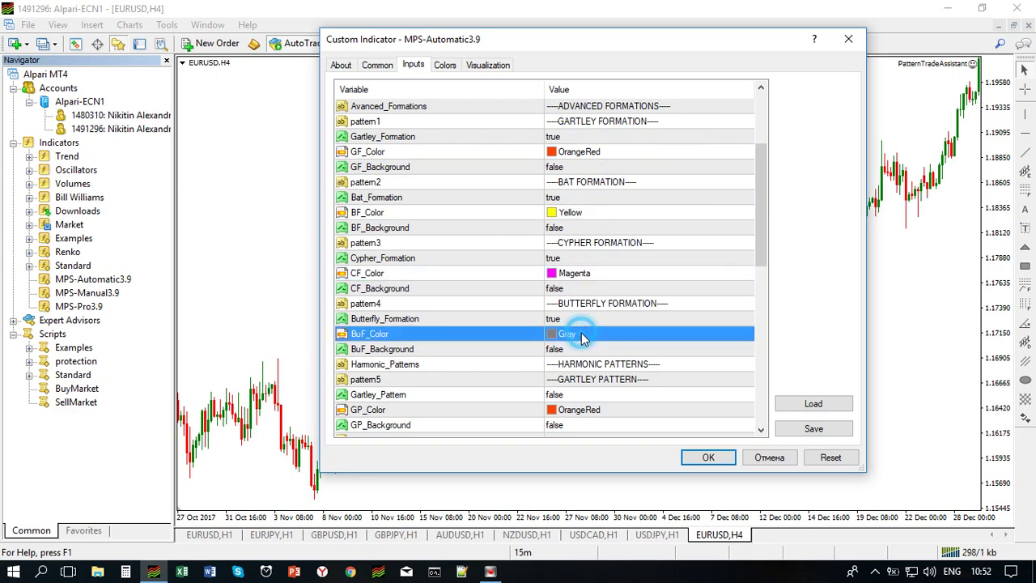
pyautogui.click(591, 155)
pyautogui.click(589, 213)
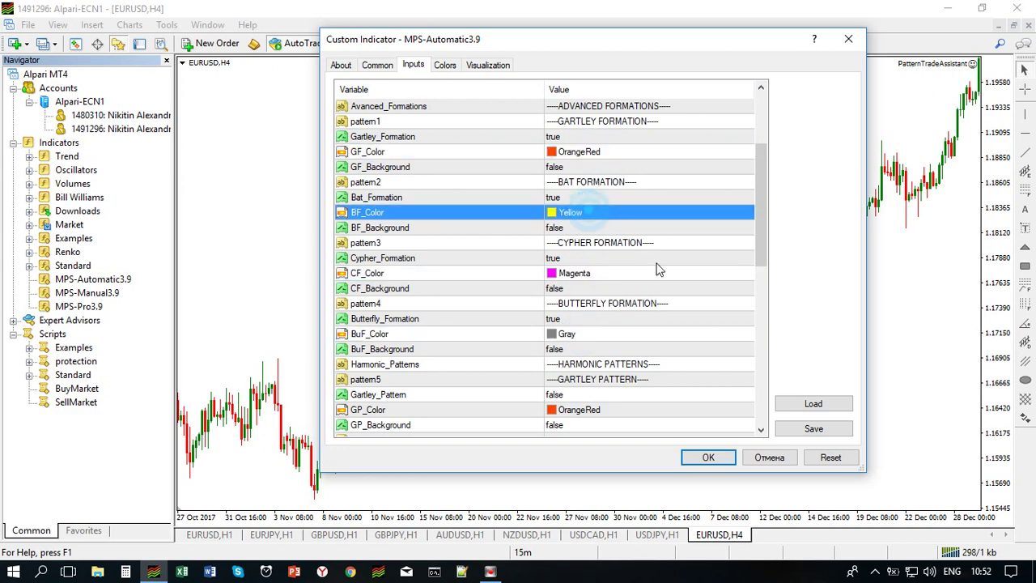
pyautogui.click(606, 276)
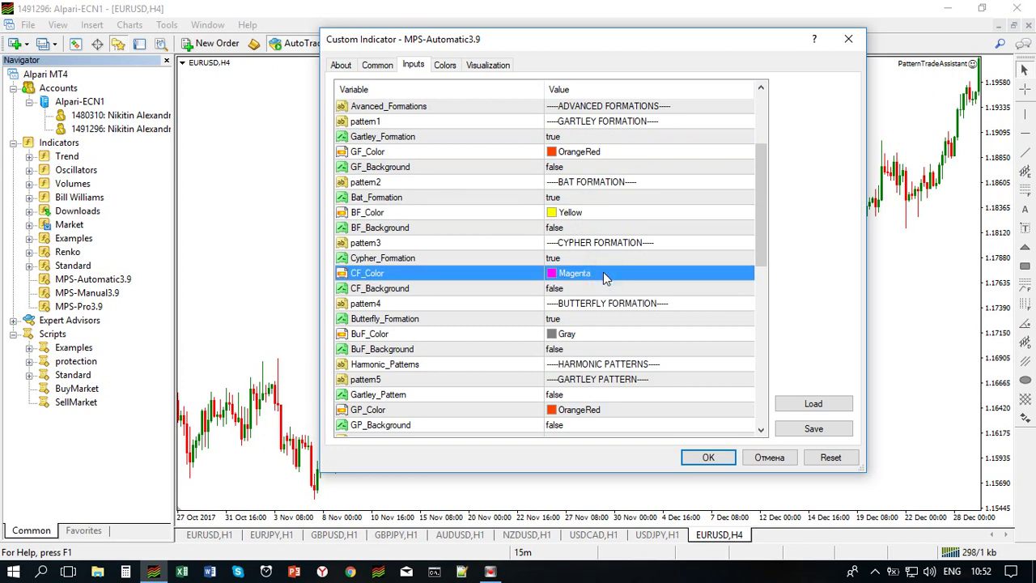
pyautogui.click(602, 340)
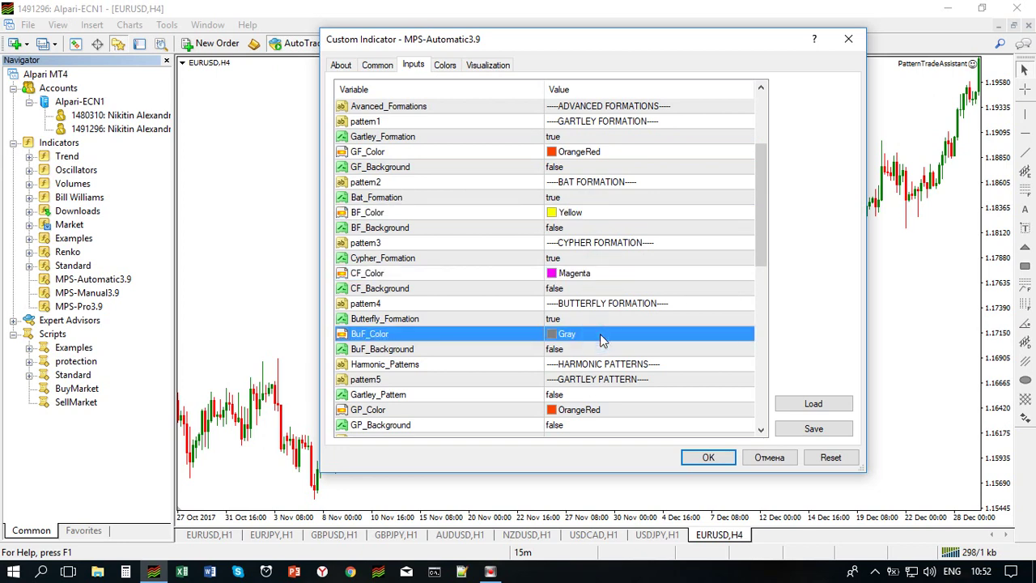
pyautogui.click(502, 152)
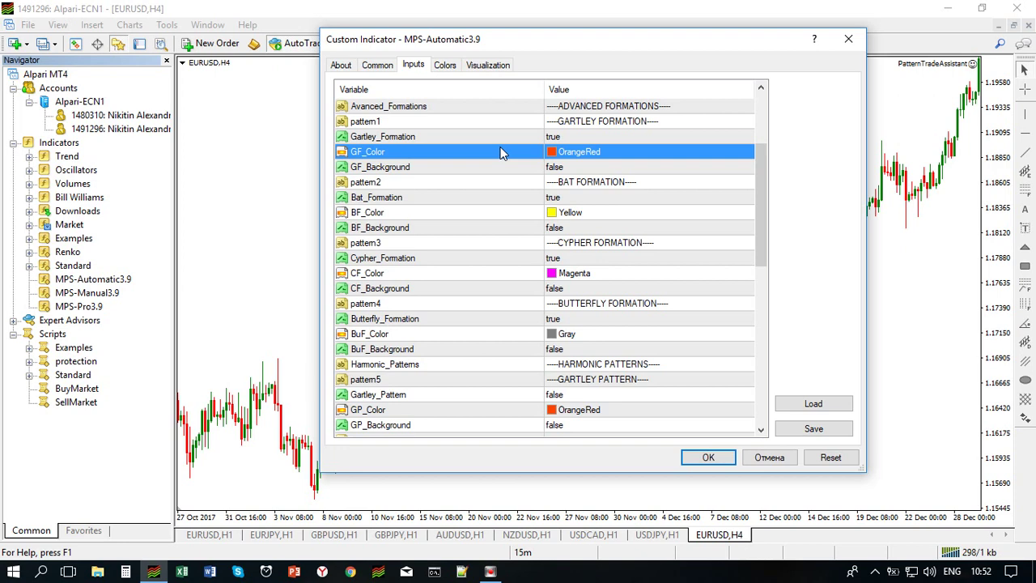
# Examine the Gartley formation's background option and the Cypher formation's switch, color and background inputs.
pyautogui.click(574, 172)
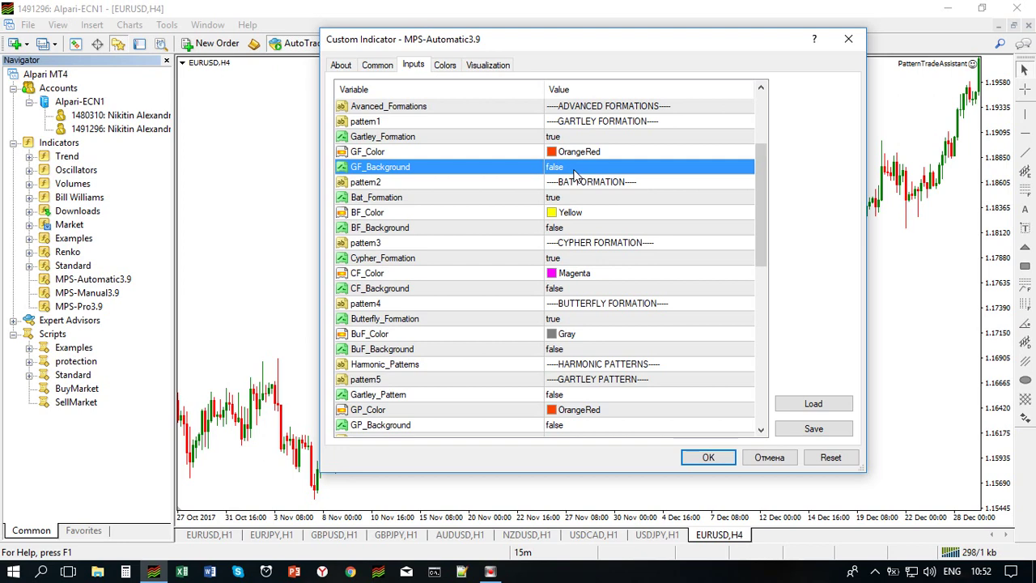
pyautogui.click(557, 242)
pyautogui.click(557, 260)
pyautogui.click(558, 275)
pyautogui.click(559, 290)
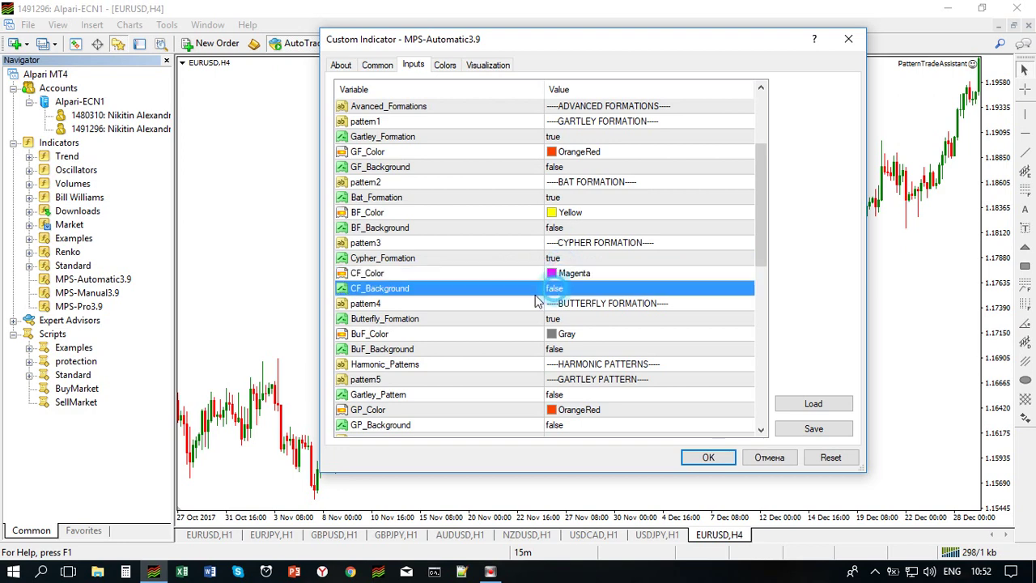
# Review the Gartley_Formation switch and the Calc_Mode, min and max calculation inputs.
pyautogui.scroll(3, 465, 354)
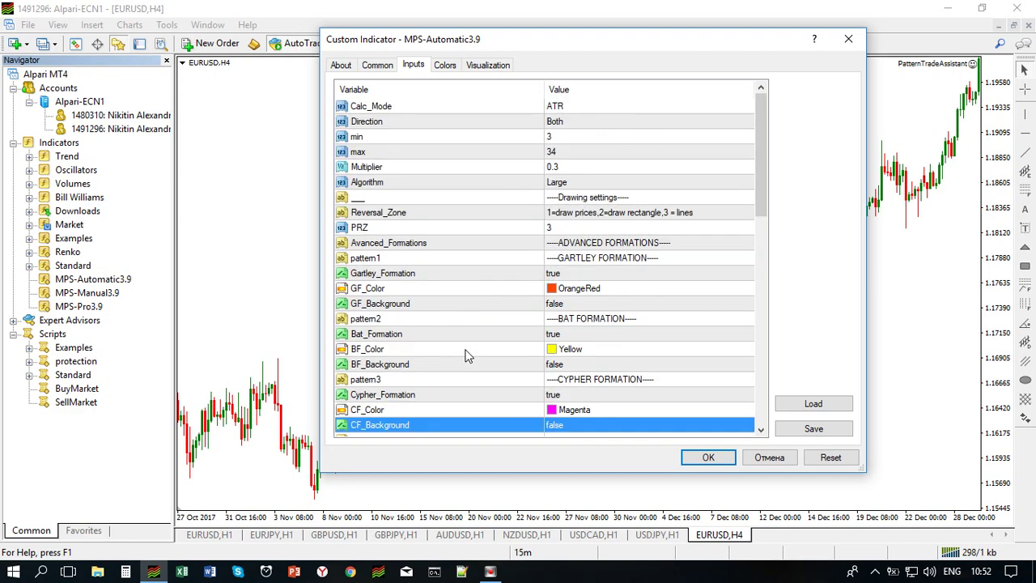
pyautogui.click(504, 275)
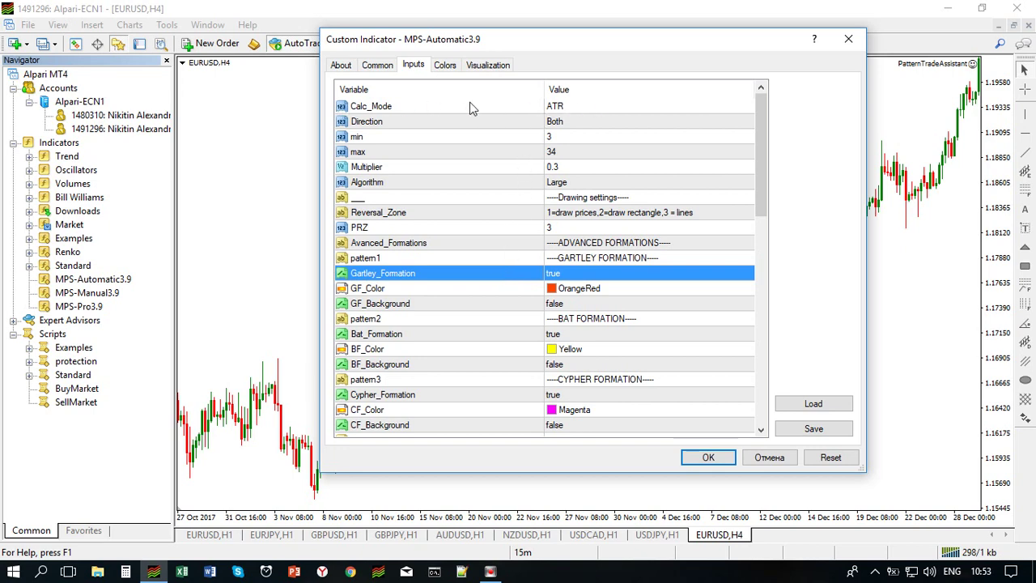
pyautogui.click(585, 109)
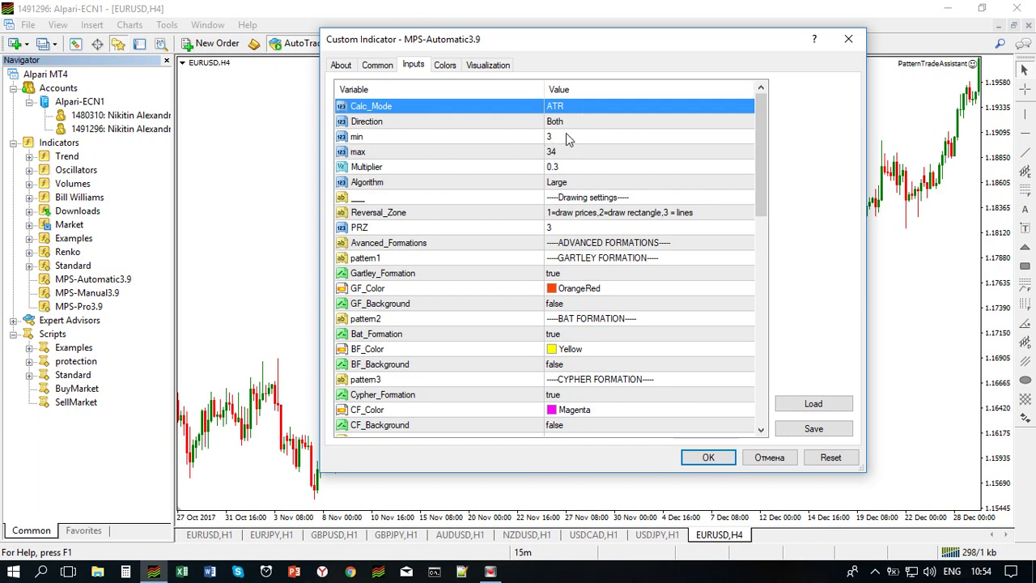
pyautogui.click(566, 139)
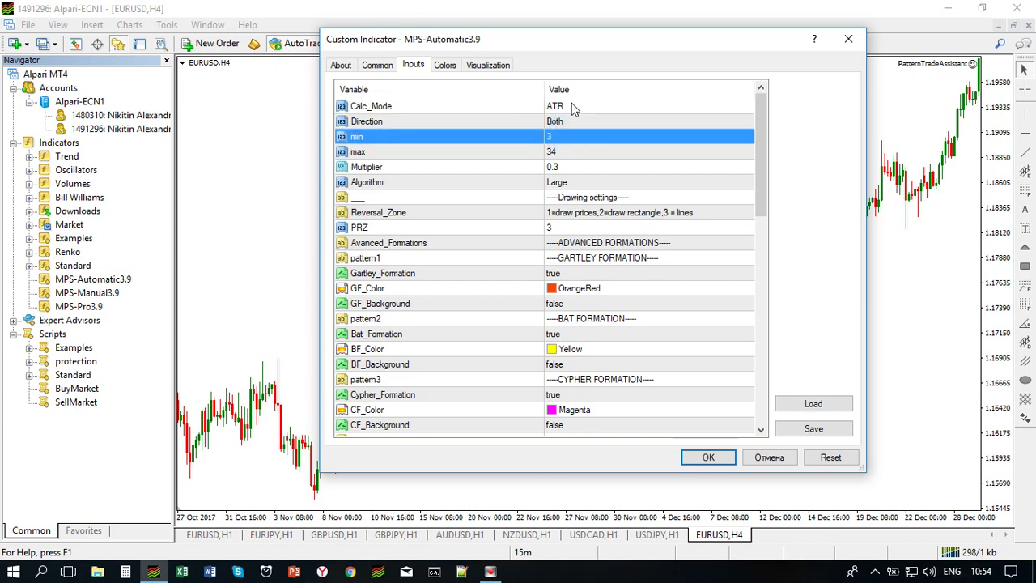
pyautogui.click(566, 153)
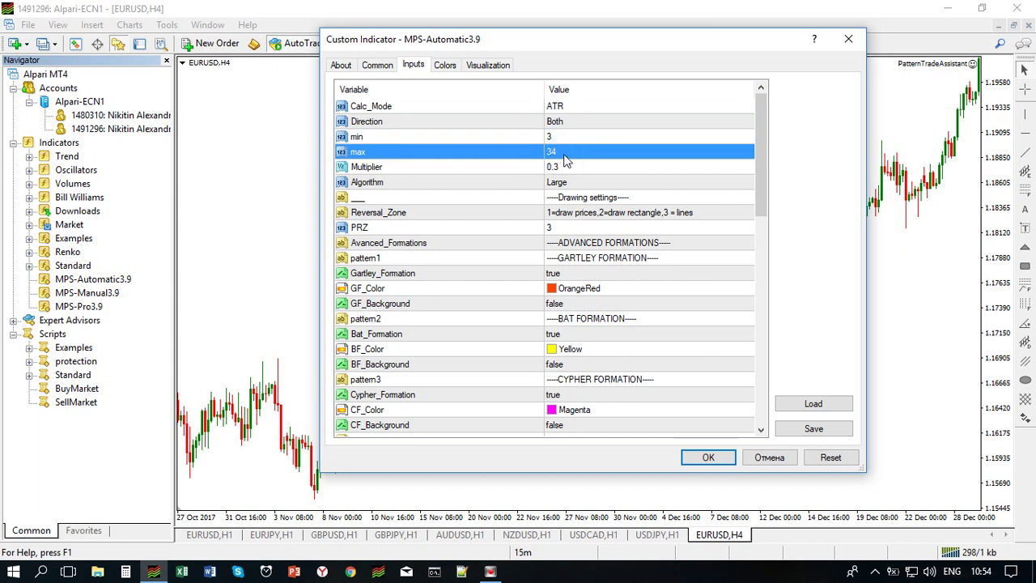
pyautogui.click(587, 109)
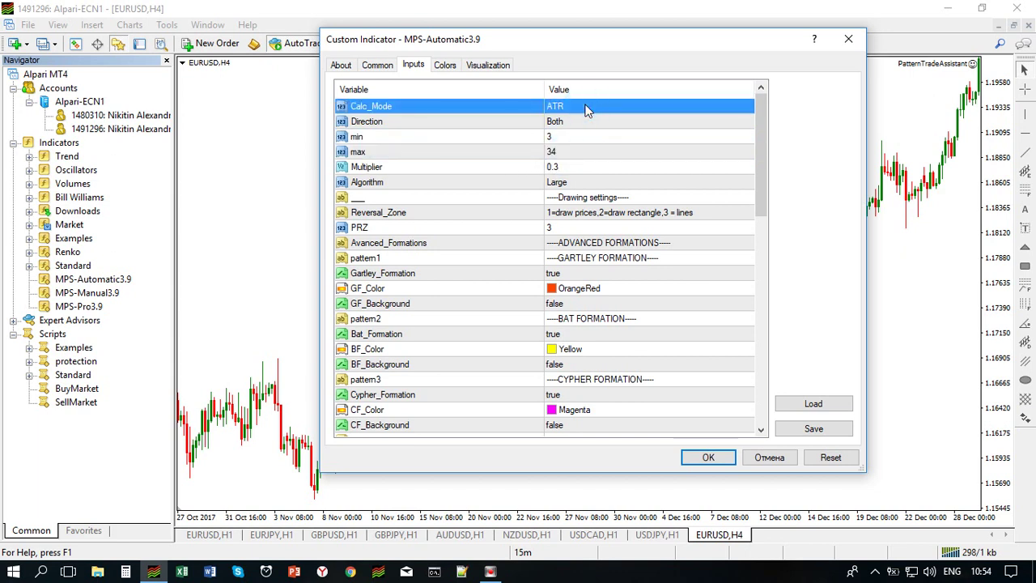
# Demonstrate switching Calc_Mode to Pips and back to ATR, moving the indicator dialog in between.
pyautogui.click(586, 109)
pyautogui.click(588, 106)
pyautogui.click(599, 122)
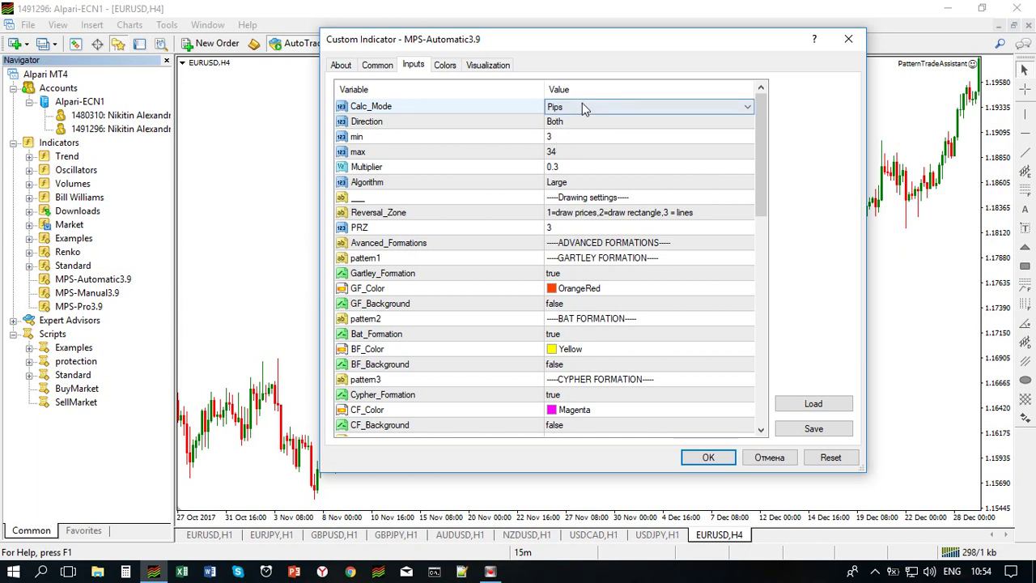
pyautogui.moveTo(613, 55); pyautogui.dragTo(591, 92)
pyautogui.click(577, 146)
pyautogui.click(567, 155)
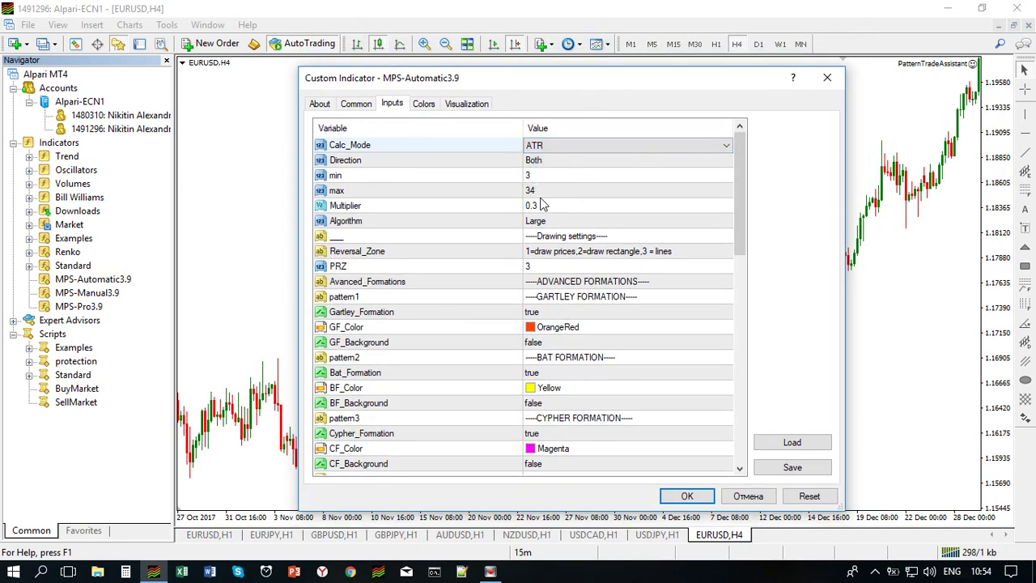
# Set Calc_Mode to Pips with a min of 1000 and a max of 5000.
pyautogui.click(574, 144)
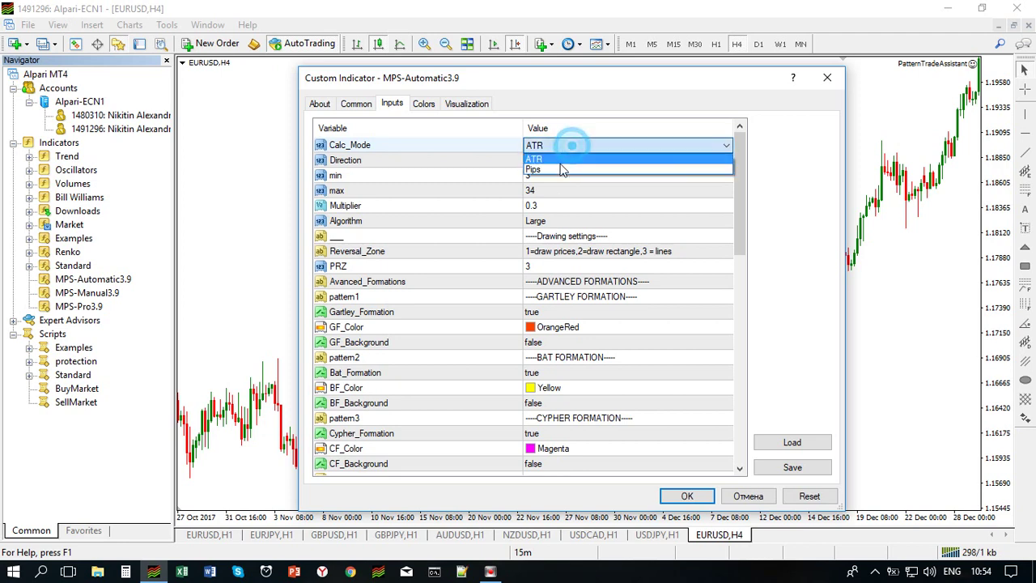
pyautogui.click(555, 171)
pyautogui.click(546, 194)
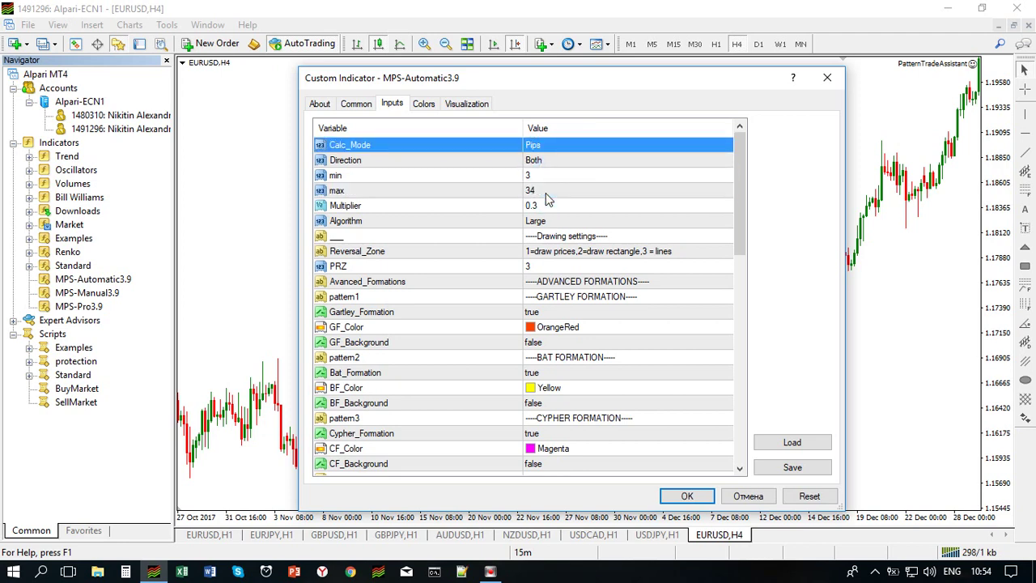
pyautogui.doubleClick(547, 175)
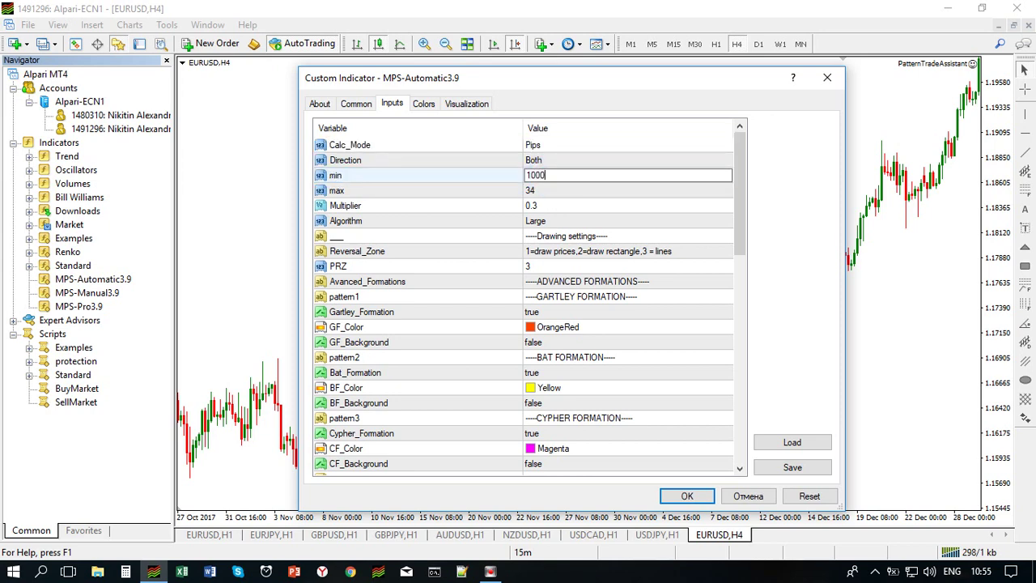
pyautogui.doubleClick(547, 194)
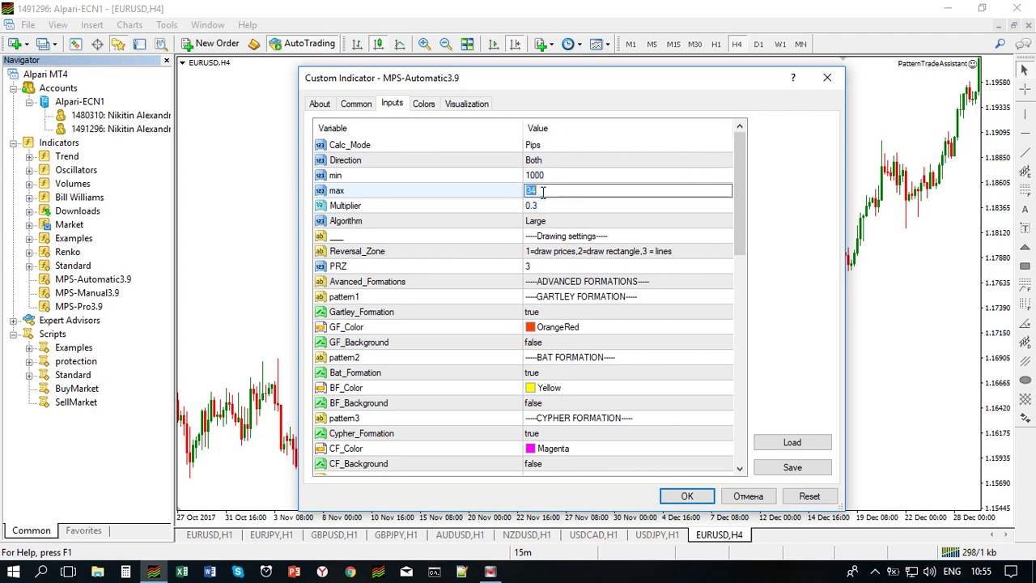
pyautogui.write('5000')
pyautogui.click(561, 174)
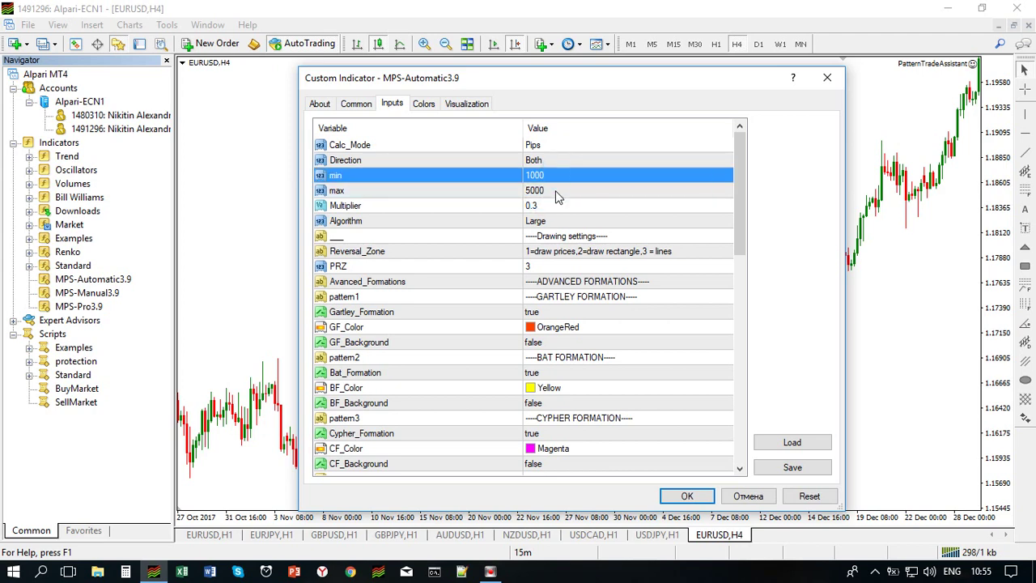
# Return Calc_Mode to ATR and reset the MPS-Automatic3.9 inputs to their default values.
pyautogui.click(555, 192)
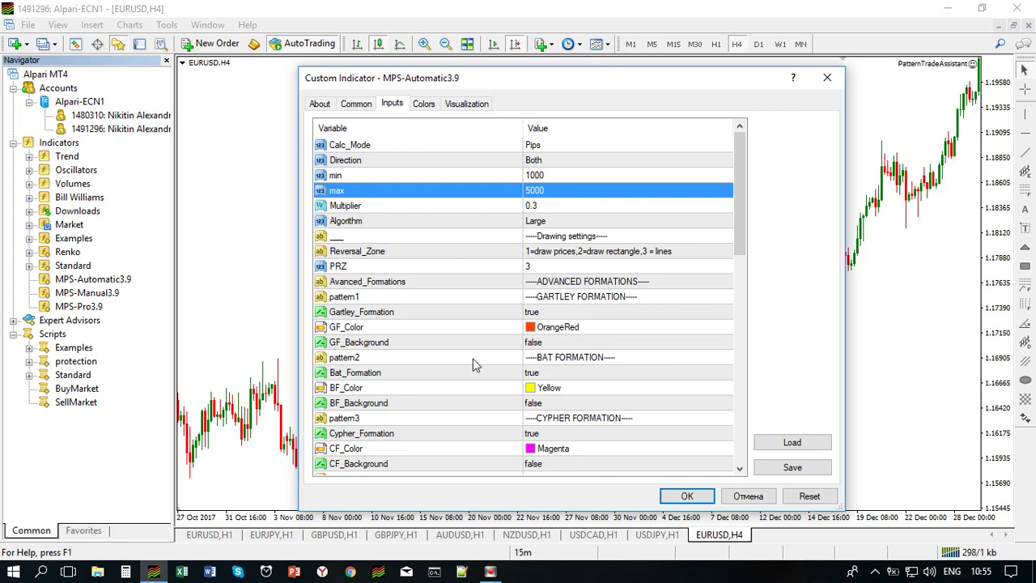
pyautogui.click(550, 146)
pyautogui.click(551, 145)
pyautogui.click(578, 165)
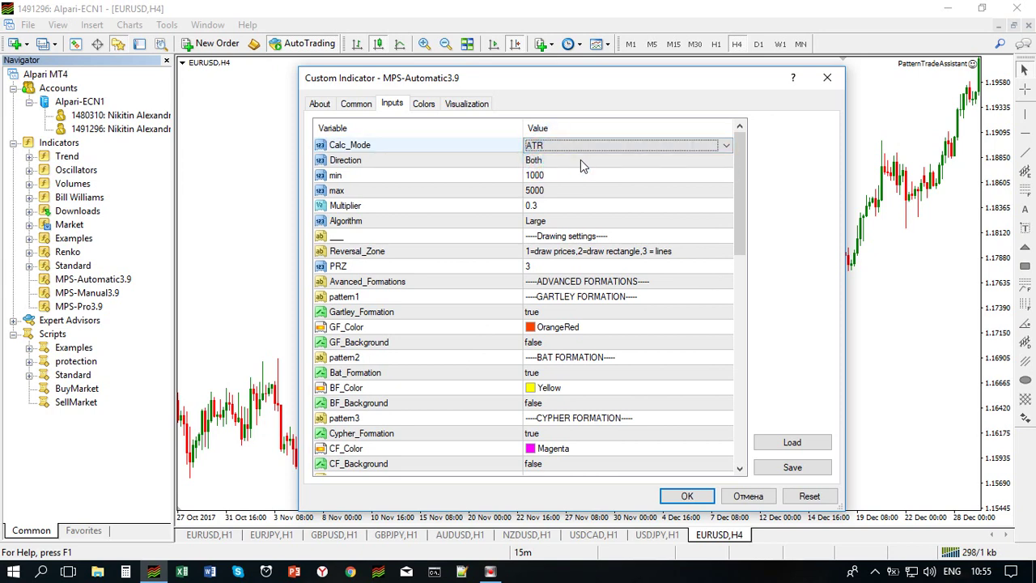
pyautogui.click(809, 495)
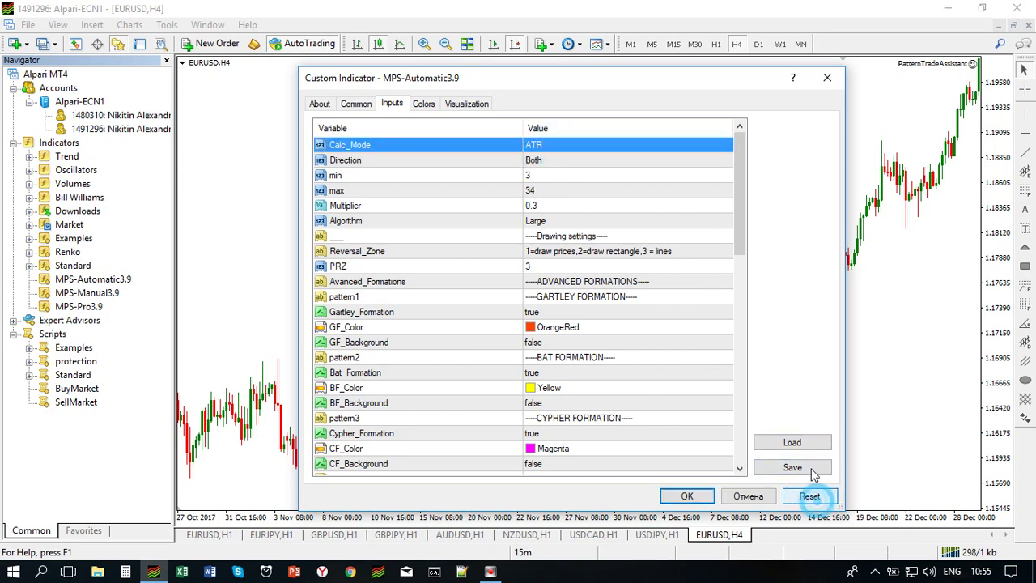
pyautogui.click(546, 177)
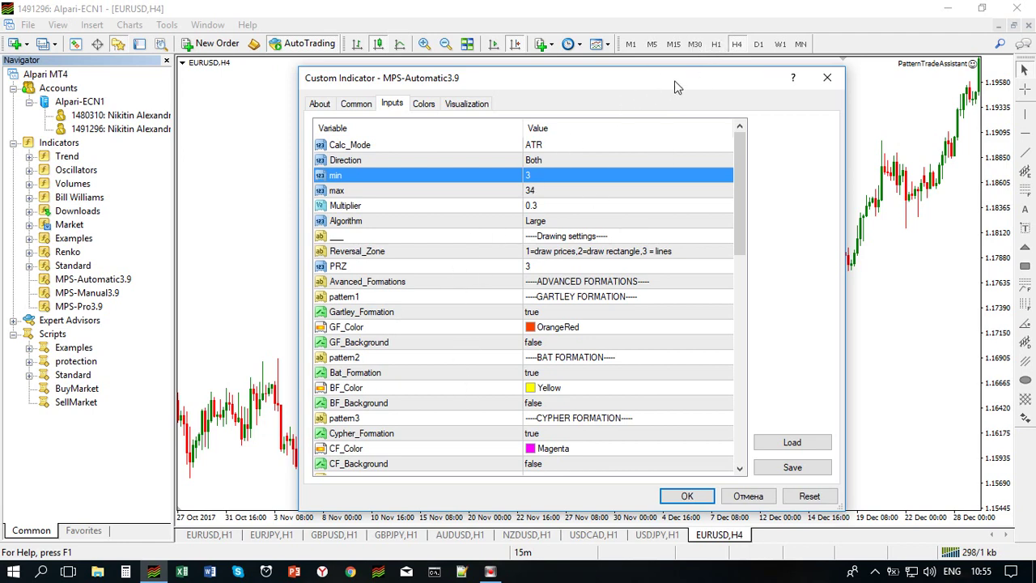
# Review the Direction choices, keeping Both, and the Multiplier input, and close the indicator dialog without applying it.
pyautogui.click(572, 161)
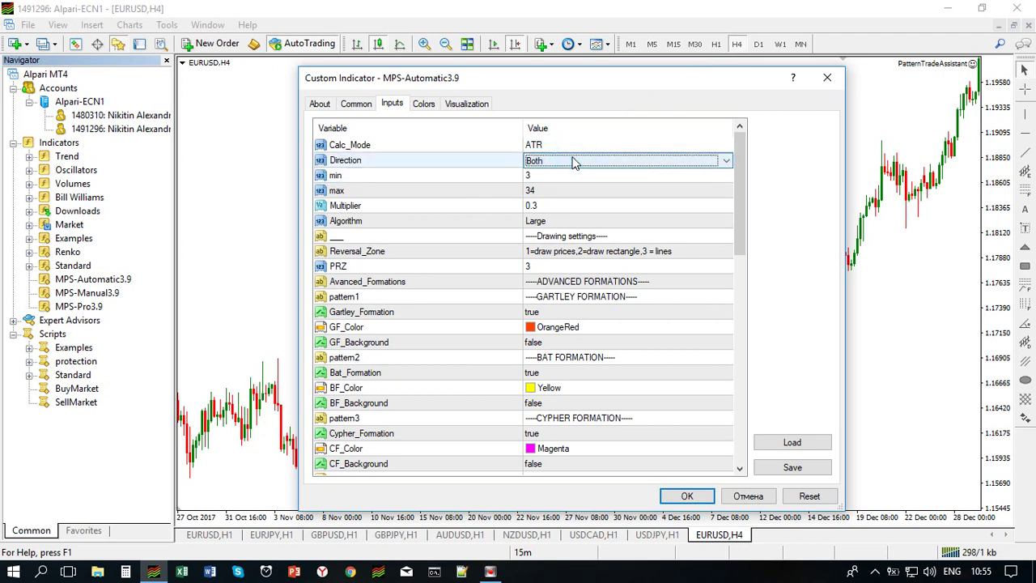
pyautogui.click(569, 161)
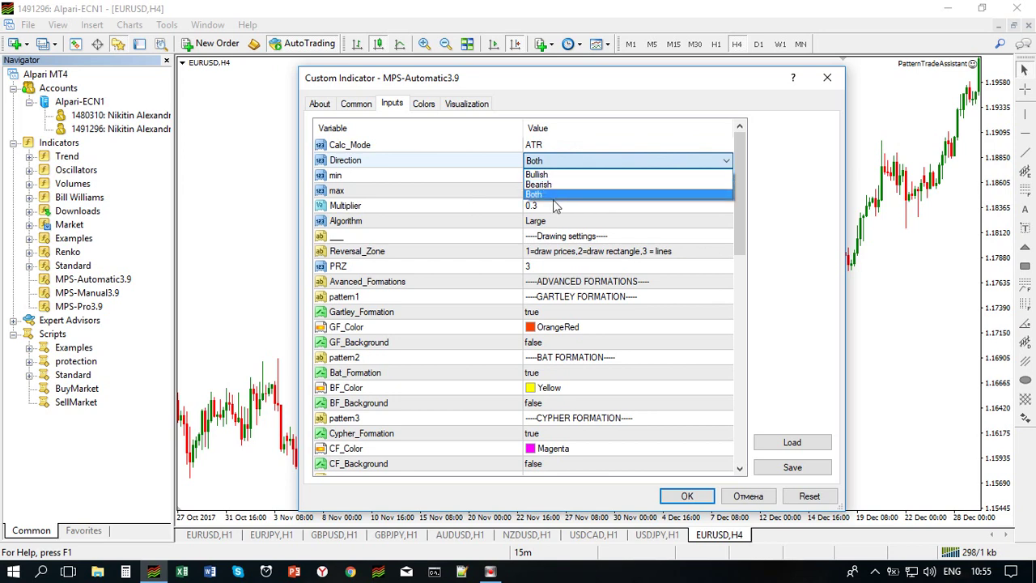
pyautogui.click(556, 195)
pyautogui.click(493, 163)
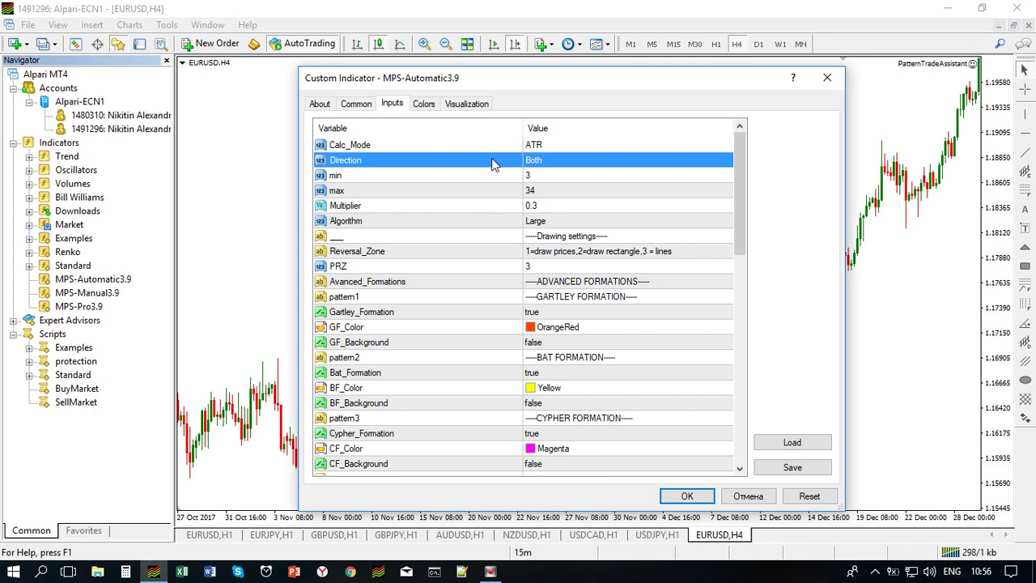
pyautogui.click(538, 207)
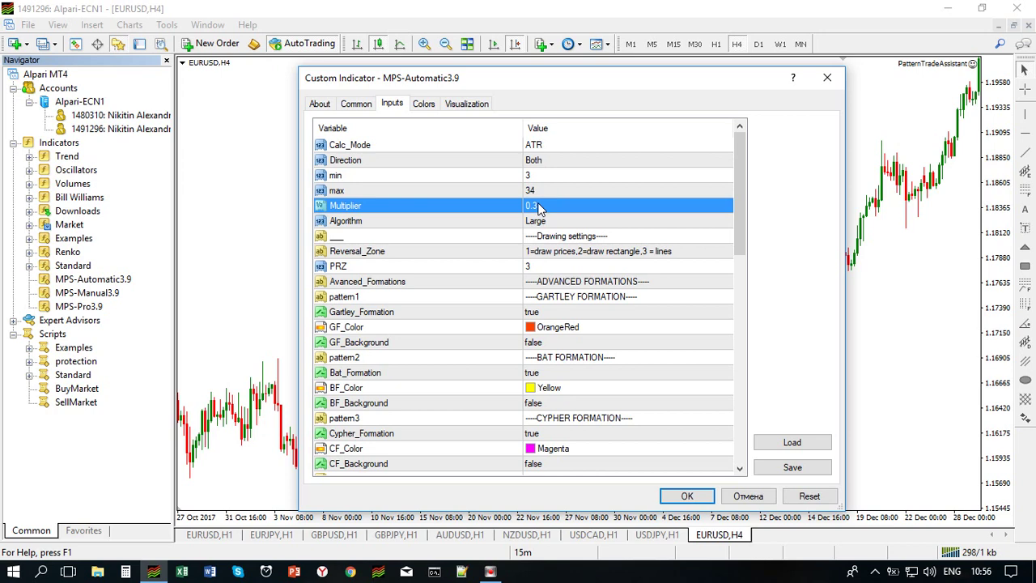
pyautogui.click(747, 496)
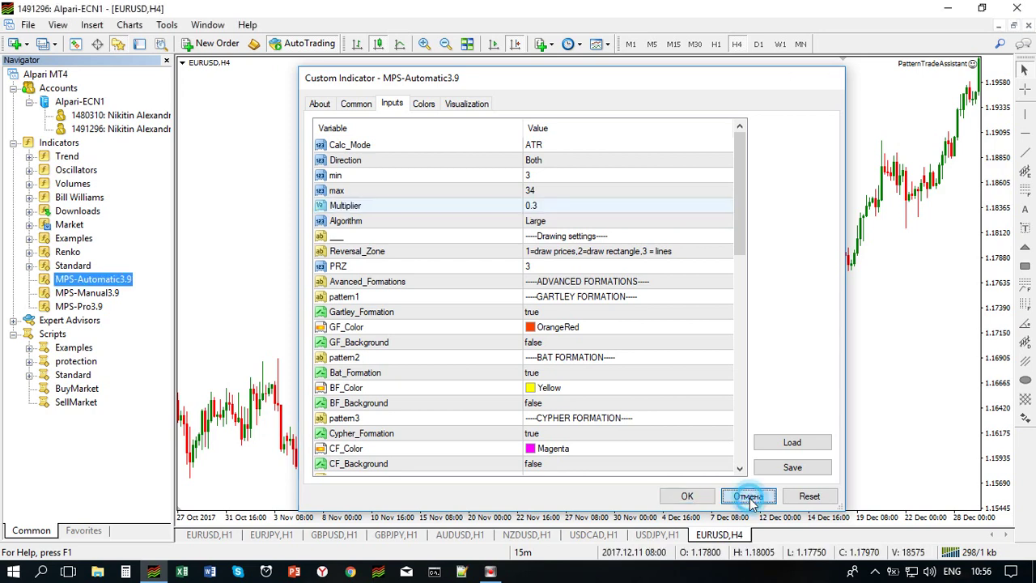
# Draw an M-shaped pattern of four connected trendlines in the empty area below the EURUSD H4 candles.
pyautogui.click(654, 328)
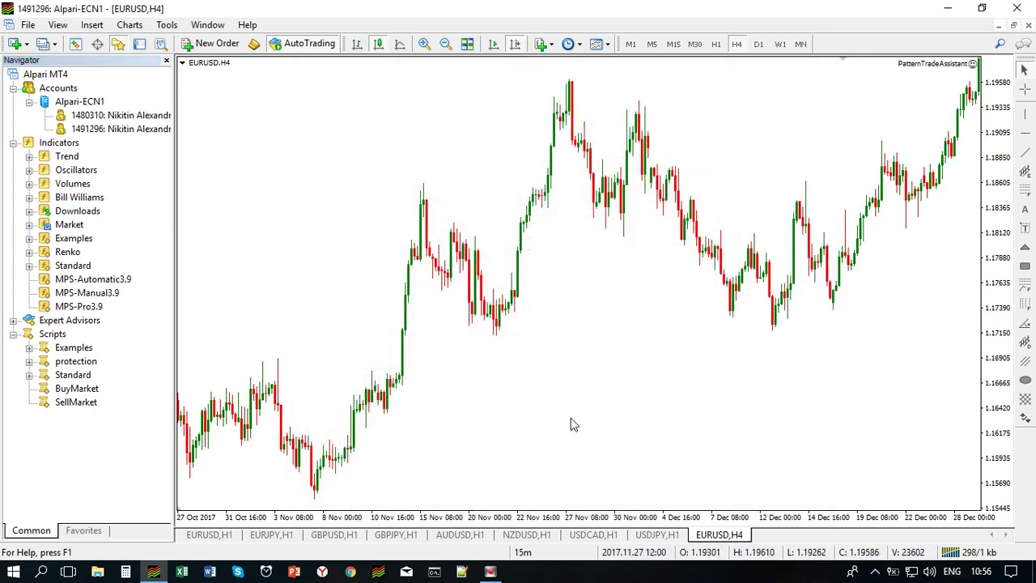
pyautogui.moveTo(570, 412); pyautogui.dragTo(606, 280)
pyautogui.click(639, 356)
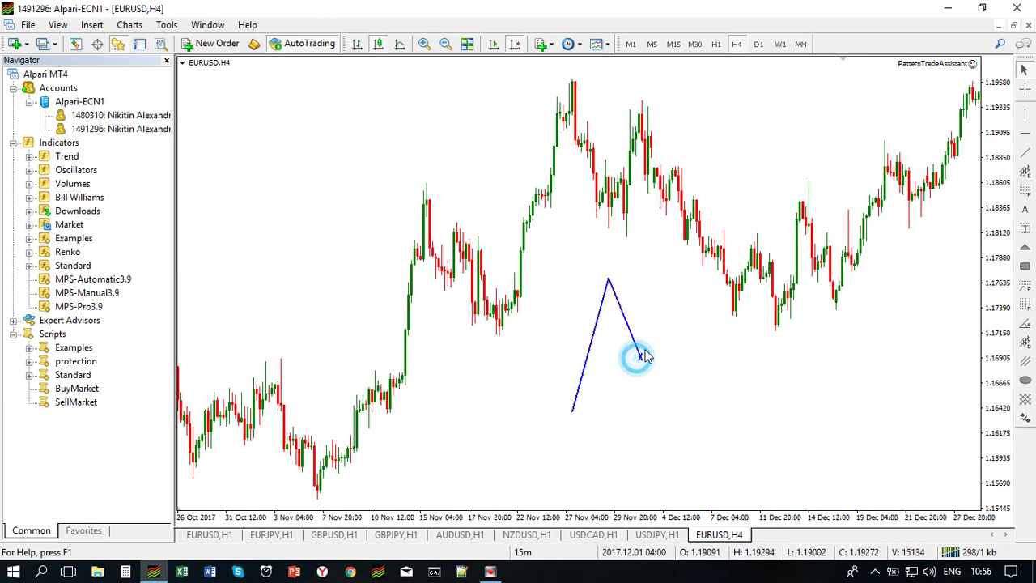
pyautogui.click(662, 303)
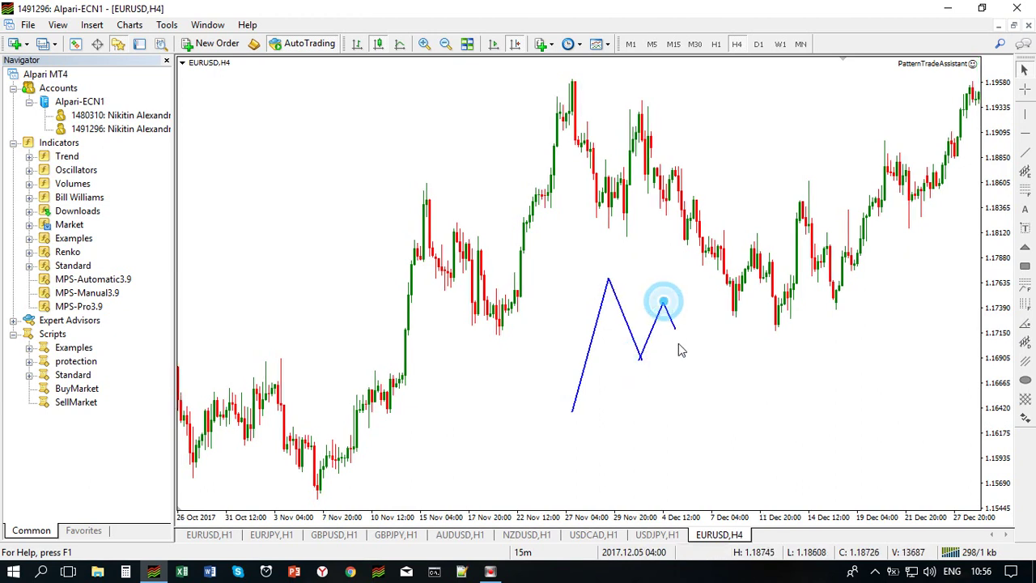
pyautogui.click(706, 413)
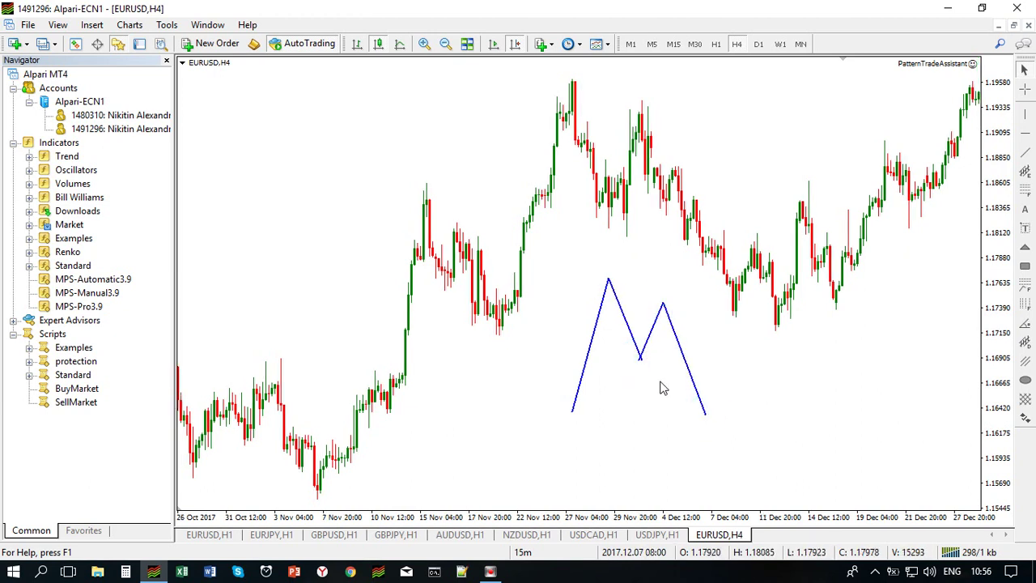
# Add a short descending trendline into the M pattern's starting point and a rising trendline leading up to it.
pyautogui.click(571, 415)
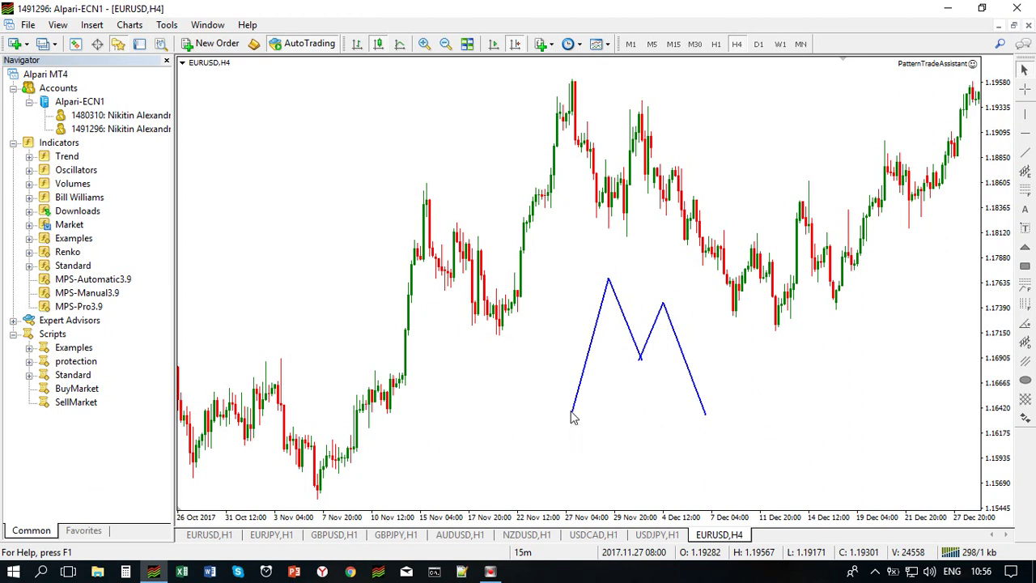
pyautogui.click(537, 343)
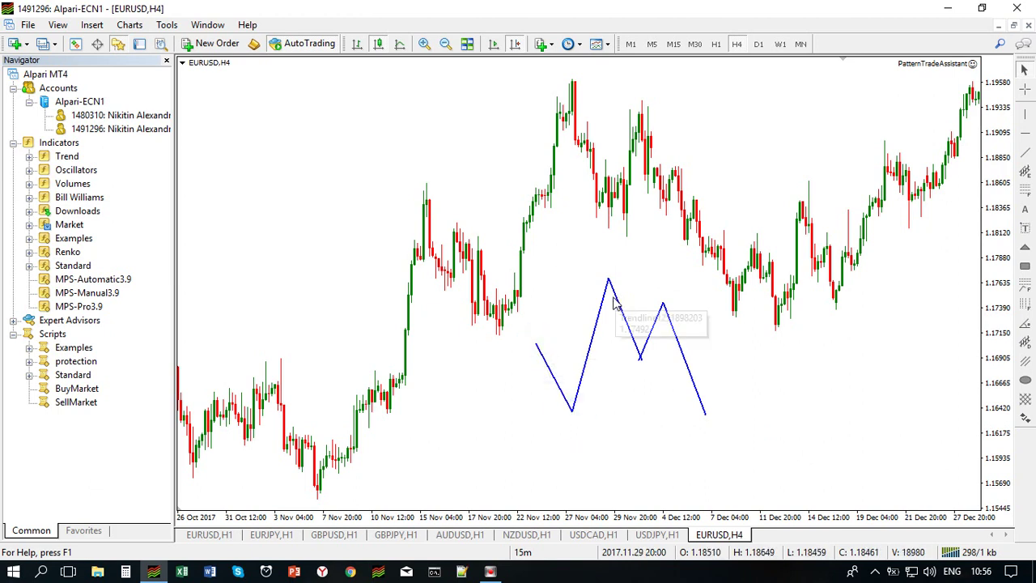
pyautogui.moveTo(535, 344); pyautogui.dragTo(559, 399)
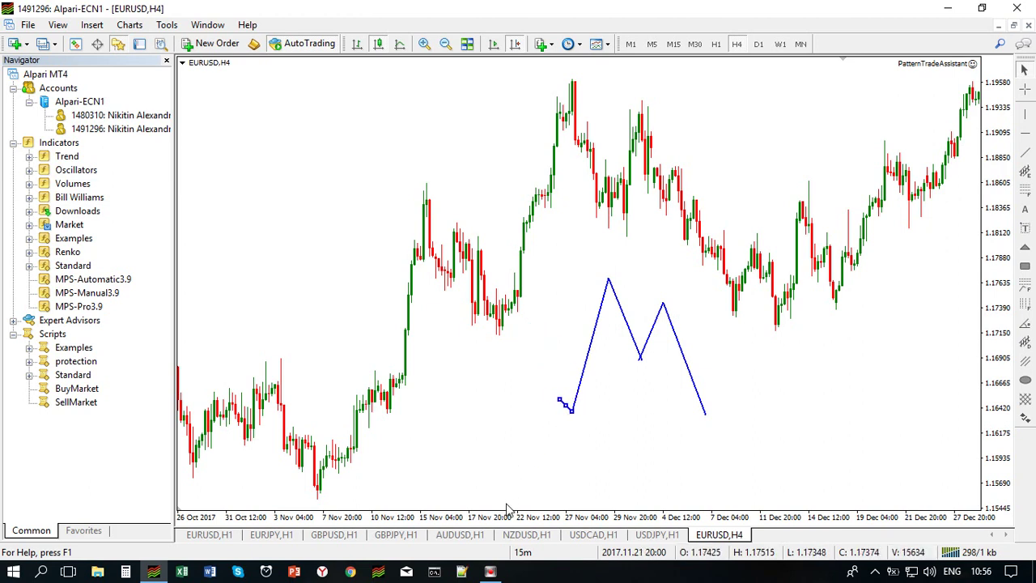
pyautogui.moveTo(506, 504); pyautogui.dragTo(569, 411)
pyautogui.doubleClick(556, 397)
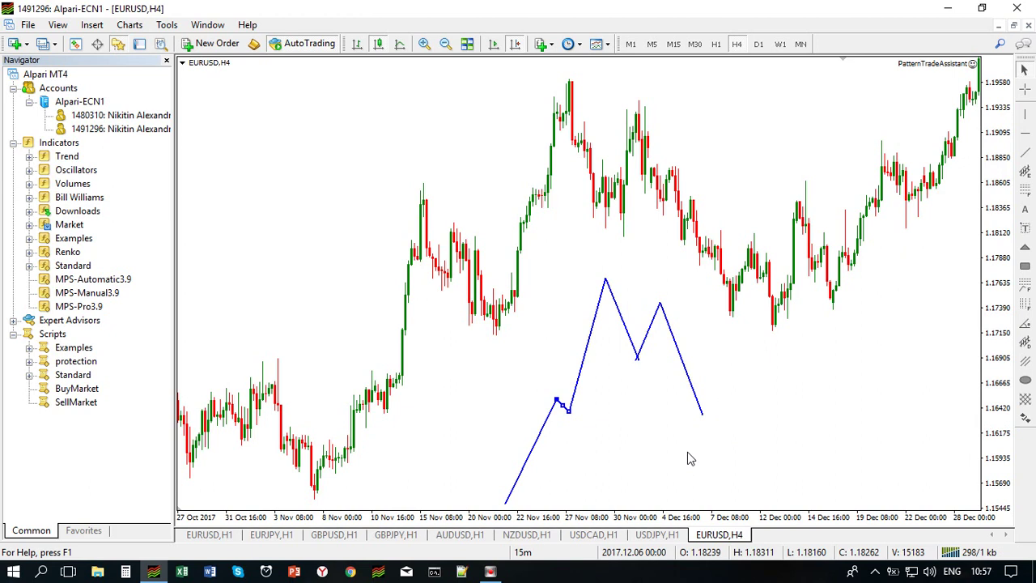
# Raise the end of the M pattern's last leg slightly and lengthen the descending lead-in leg to about 1.1704.
pyautogui.doubleClick(702, 415)
pyautogui.moveTo(702, 416)
pyautogui.mouseDown()
pyautogui.moveTo(724, 497)
pyautogui.moveTo(698, 411)
pyautogui.mouseUp()
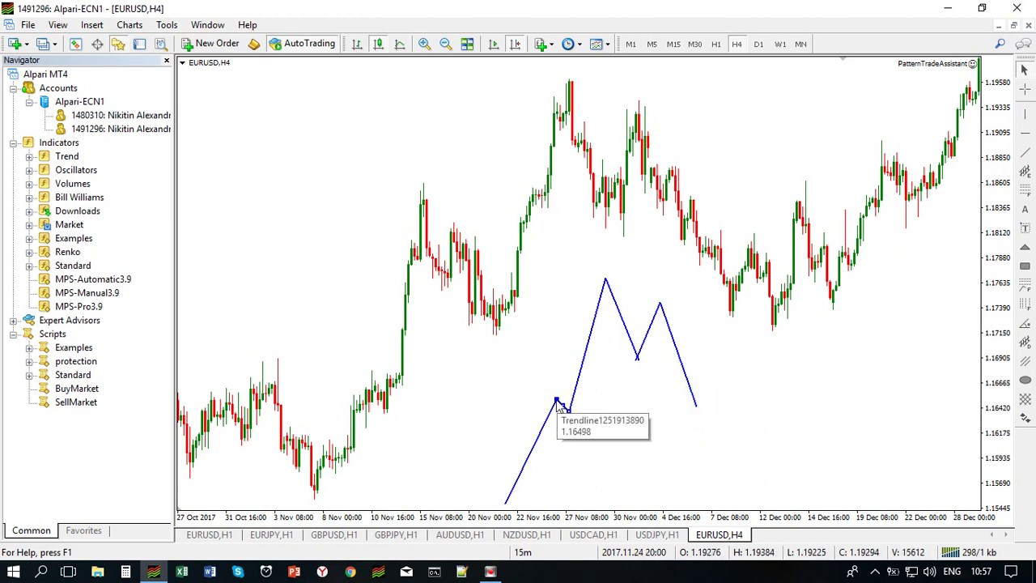
pyautogui.moveTo(557, 405); pyautogui.dragTo(534, 352)
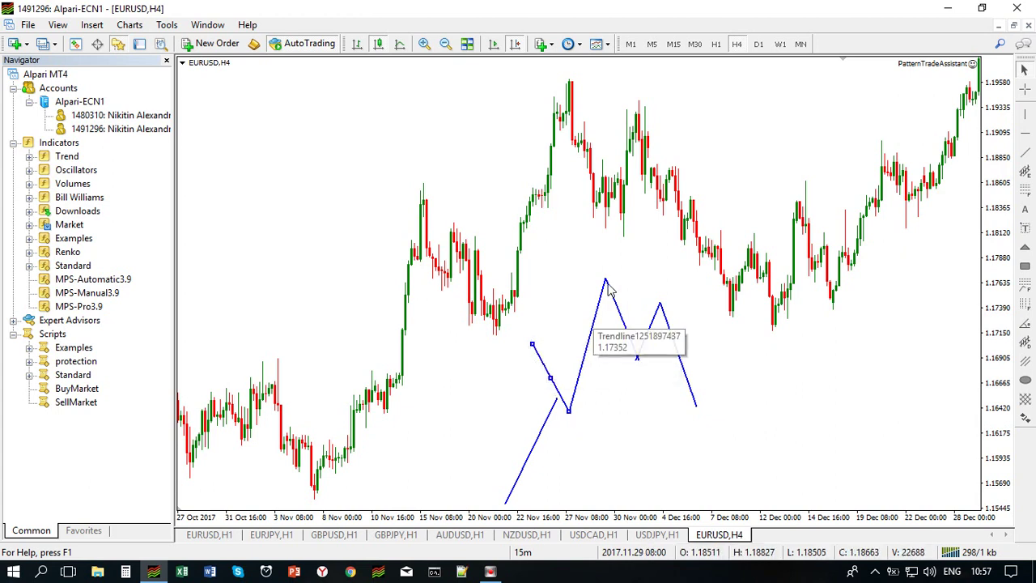
pyautogui.doubleClick(550, 379)
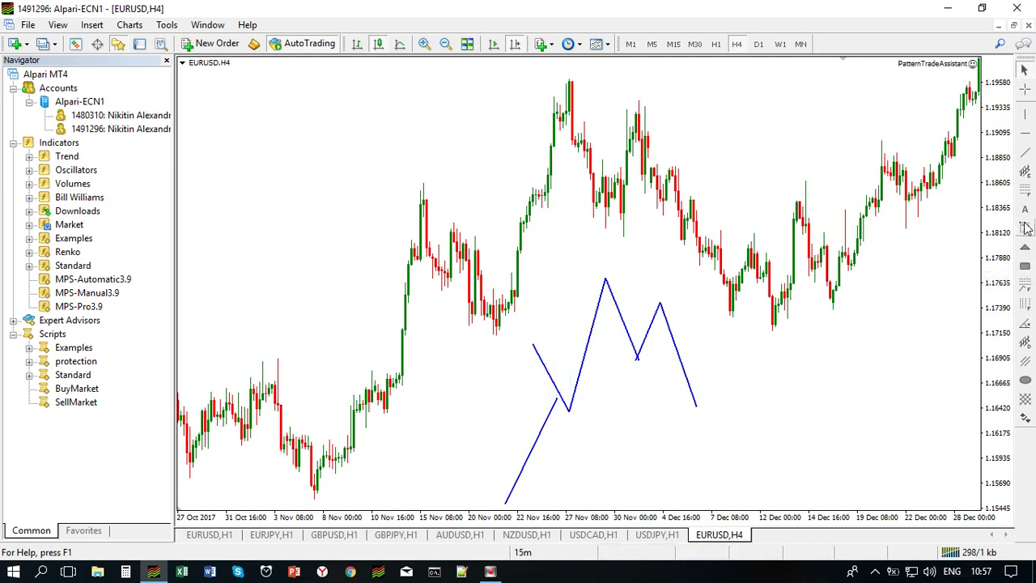
# Draw a Fibonacci retracement over the M pattern's first leg from about 1.1640 to 1.1768 and check the lead-in peak with the crosshair.
pyautogui.click(1024, 187)
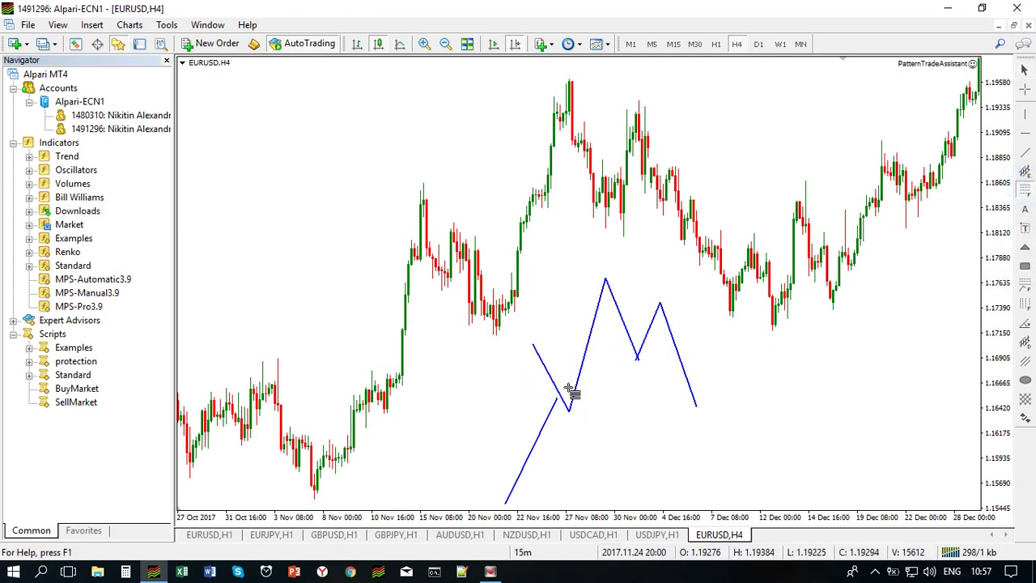
pyautogui.moveTo(571, 410); pyautogui.dragTo(621, 278)
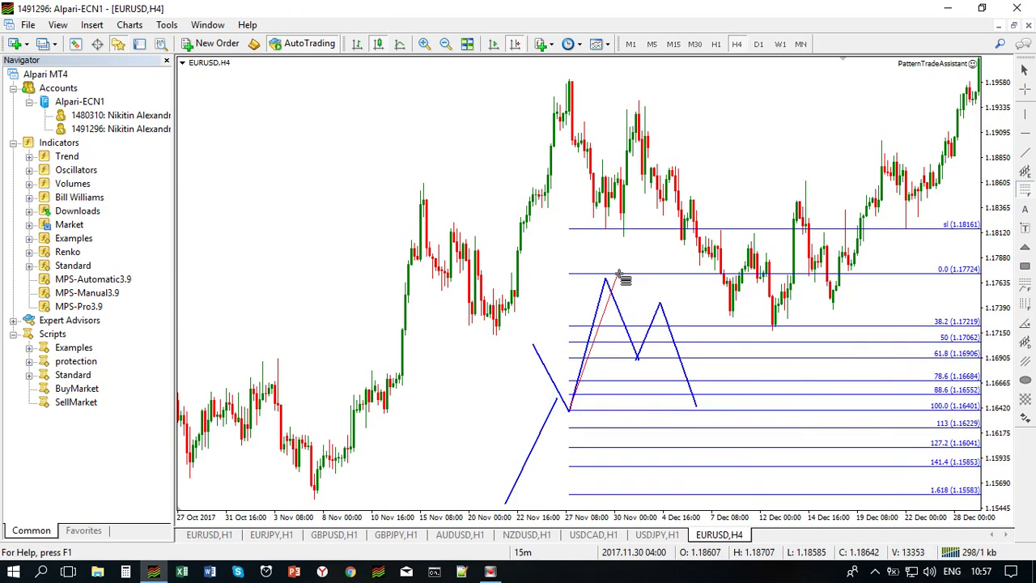
pyautogui.middleClick(515, 349)
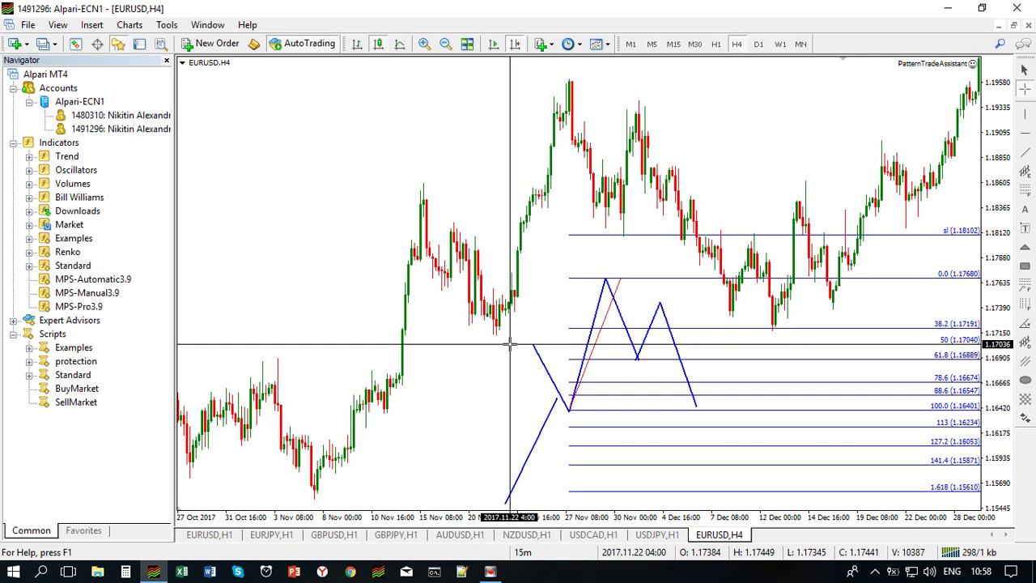
pyautogui.click(509, 344)
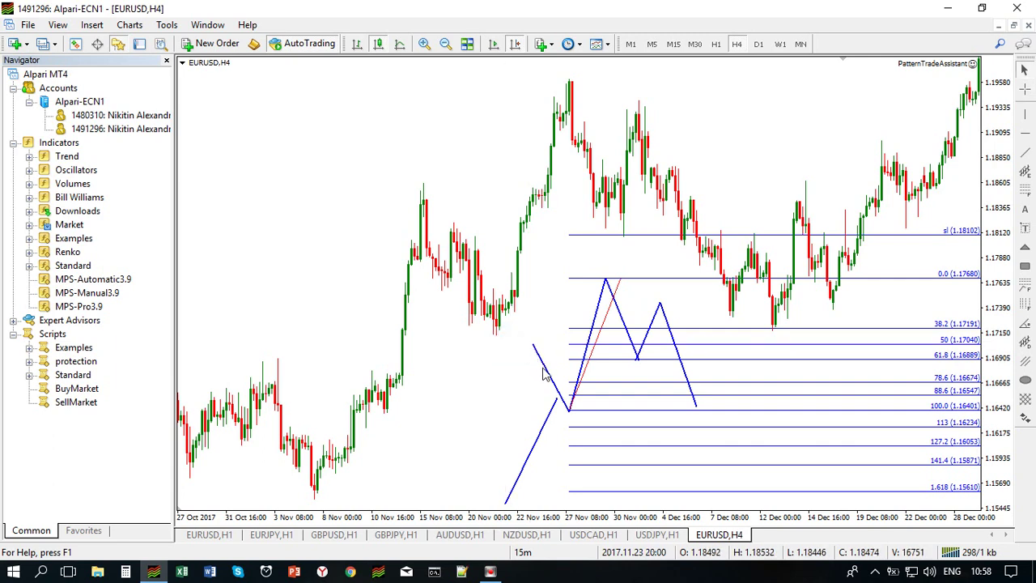
# Join the rising trendline to the descending lead-in leg and raise their shared peak to about 1.1918, moving the rising line's start upward.
pyautogui.moveTo(527, 462); pyautogui.dragTo(507, 403)
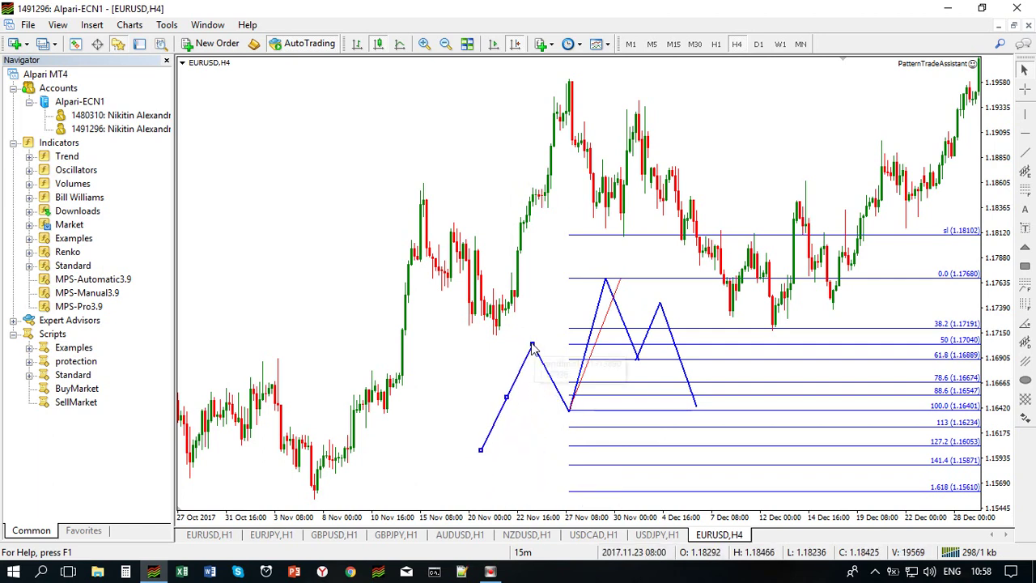
pyautogui.doubleClick(551, 378)
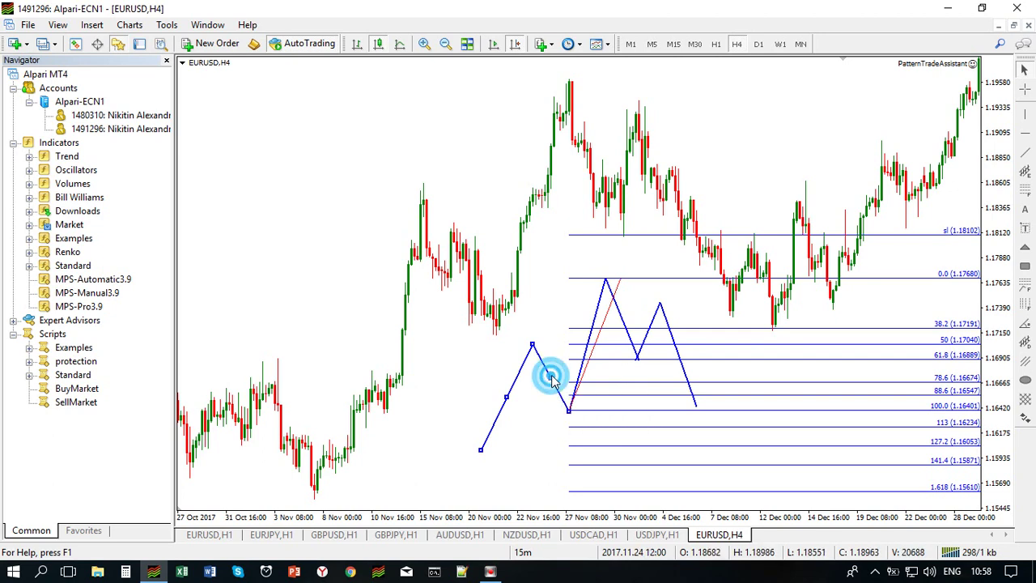
pyautogui.moveTo(533, 347); pyautogui.dragTo(534, 282)
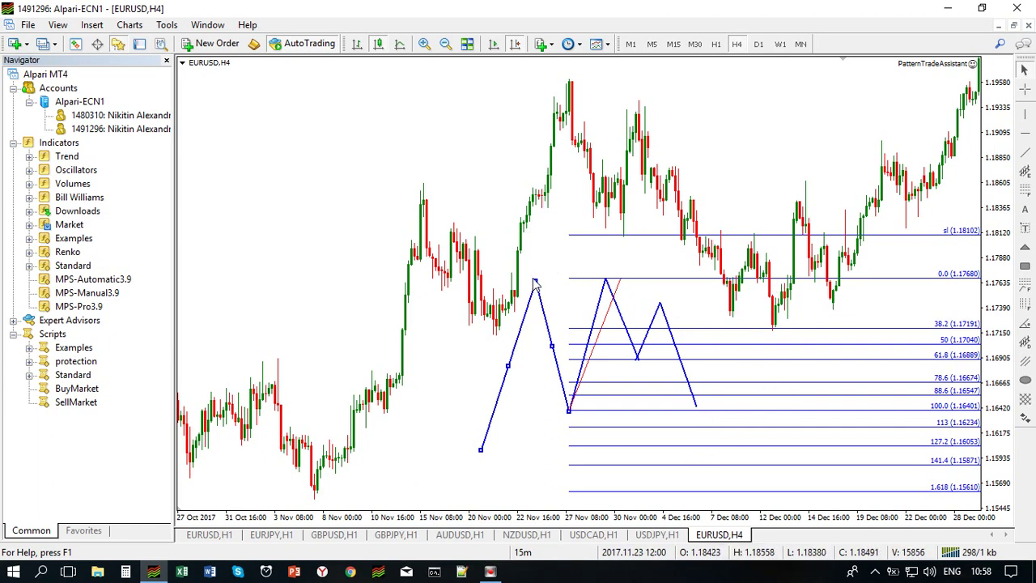
pyautogui.moveTo(535, 282); pyautogui.dragTo(495, 123)
pyautogui.moveTo(481, 450); pyautogui.dragTo(477, 203)
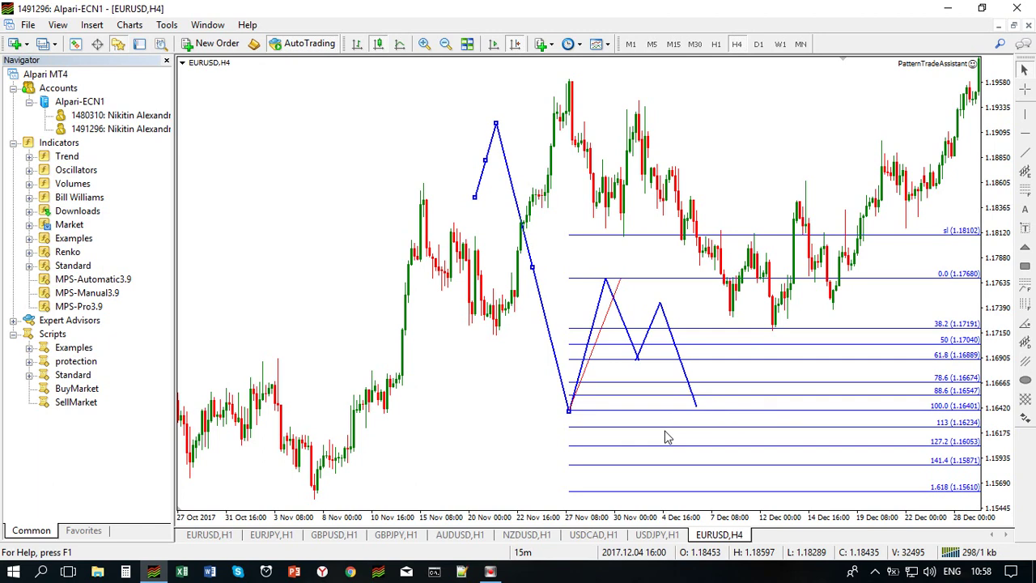
# Lower the shared peak of the two lead-in trendlines to about the 61.8 Fibonacci level, with the first line rising from below the M pattern's start.
pyautogui.moveTo(497, 123); pyautogui.dragTo(511, 272)
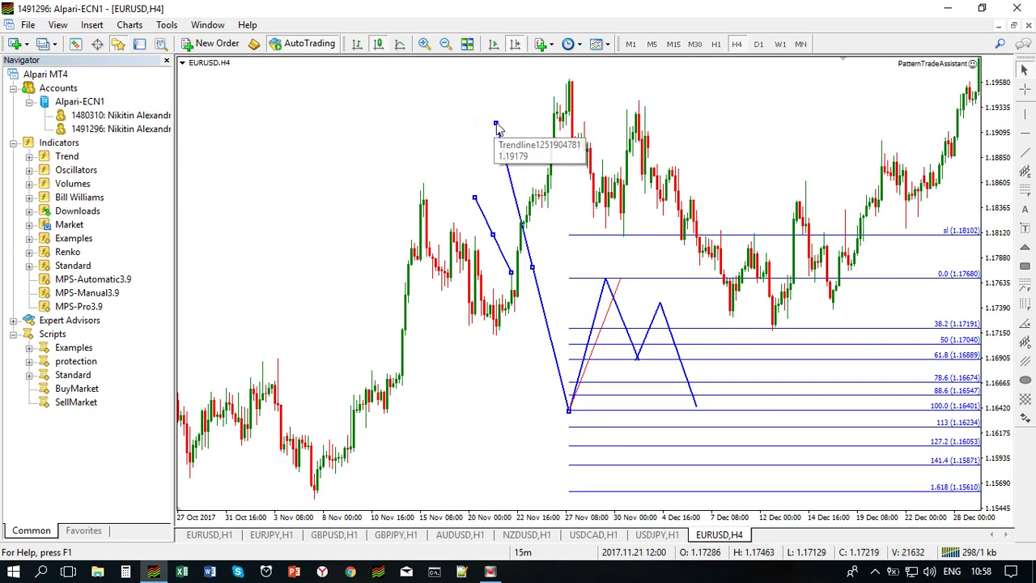
pyautogui.moveTo(496, 123); pyautogui.dragTo(544, 365)
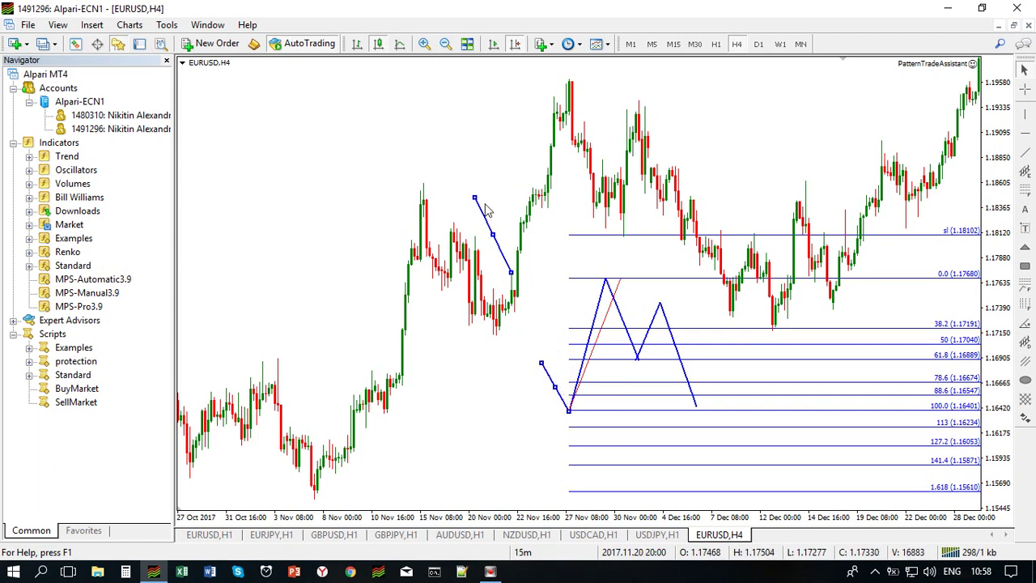
pyautogui.moveTo(493, 232); pyautogui.dragTo(544, 366)
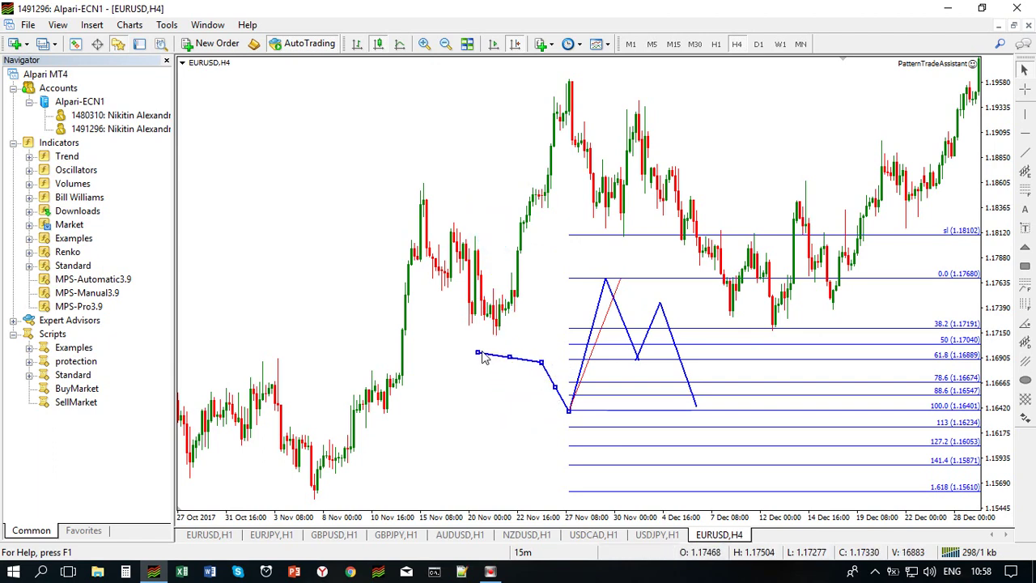
pyautogui.moveTo(478, 354); pyautogui.dragTo(495, 479)
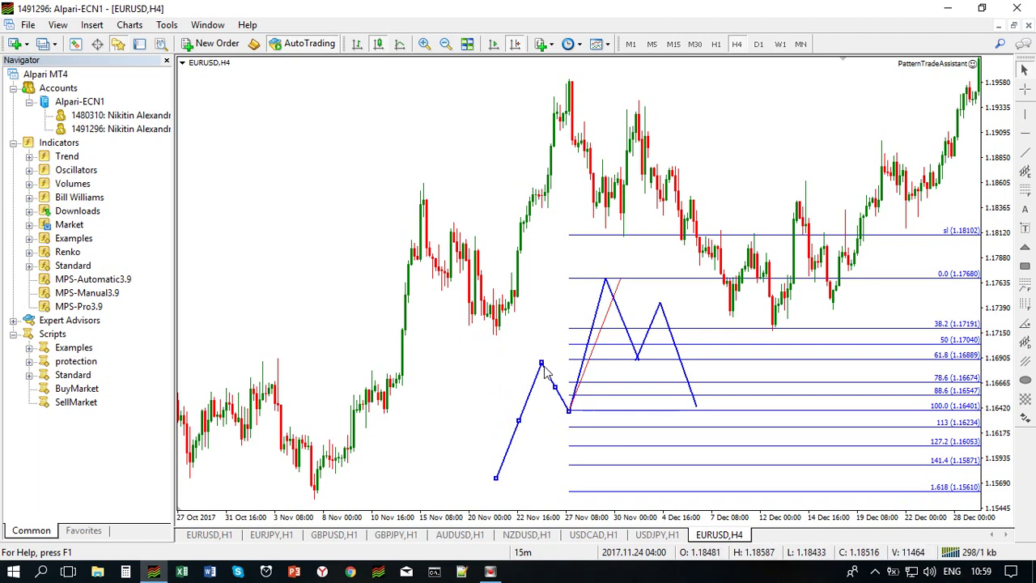
pyautogui.moveTo(540, 363)
pyautogui.mouseDown()
pyautogui.moveTo(560, 401)
pyautogui.moveTo(537, 363)
pyautogui.moveTo(523, 365)
pyautogui.mouseUp()
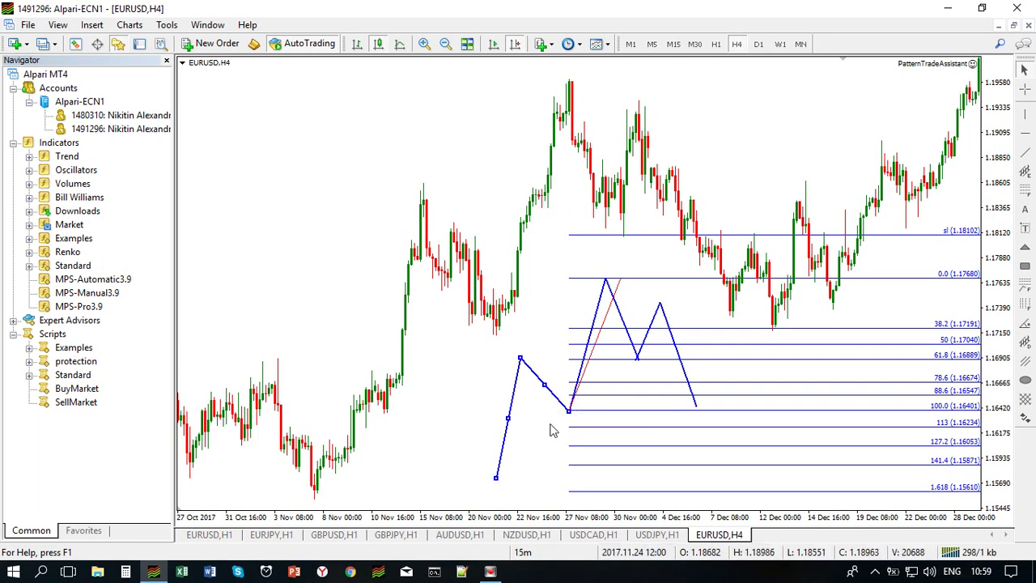
# Delete all trendlines and the Fibonacci retracement from the chart and reopen the MPS-Automatic3.9 inputs.
pyautogui.press('Delete')
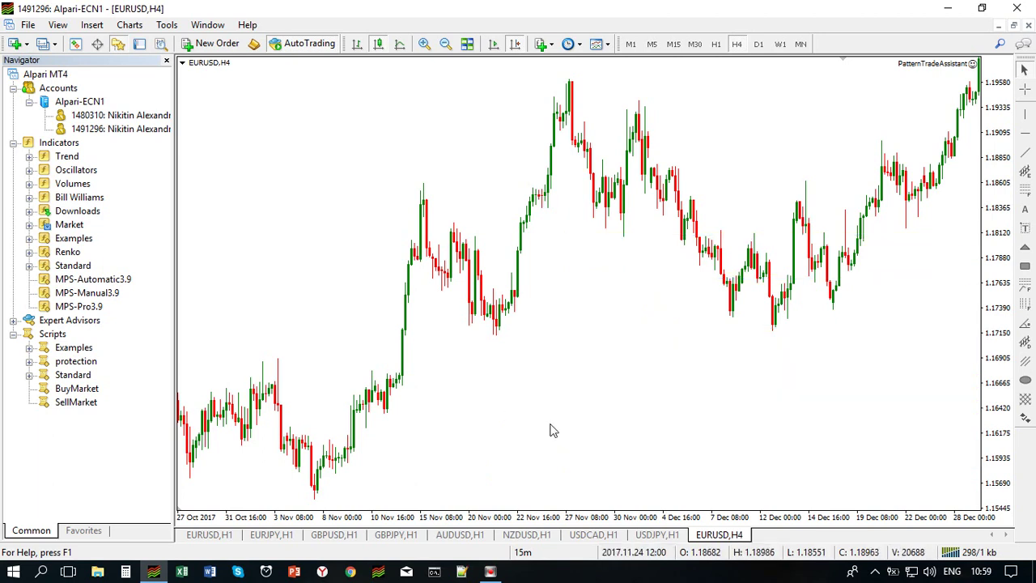
pyautogui.doubleClick(95, 279)
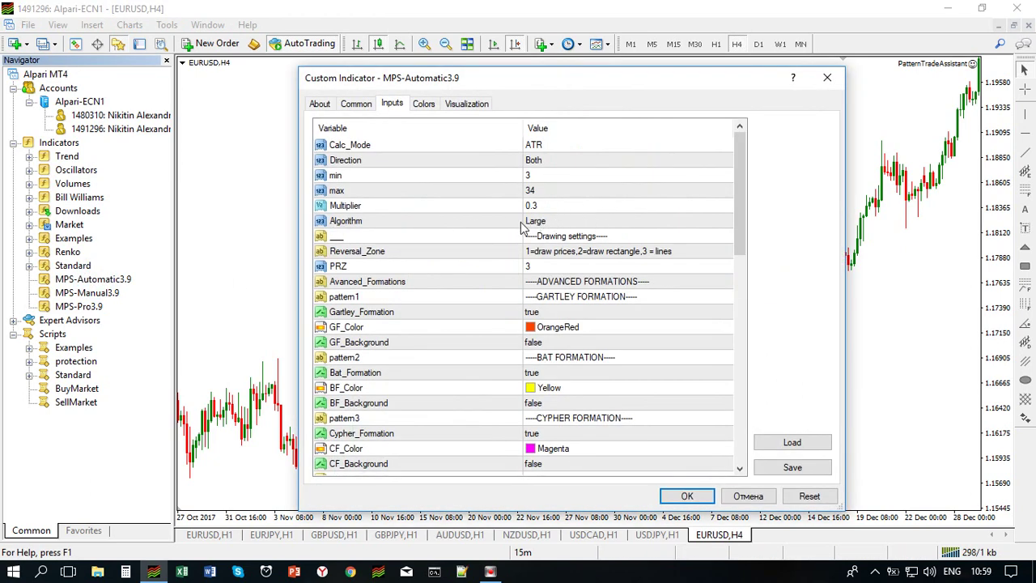
# Review the Algorithm options from Small to Xlarge, keep Large, and apply the MPS-Automatic3.9 inputs to the chart.
pyautogui.doubleClick(569, 222)
pyautogui.click(572, 222)
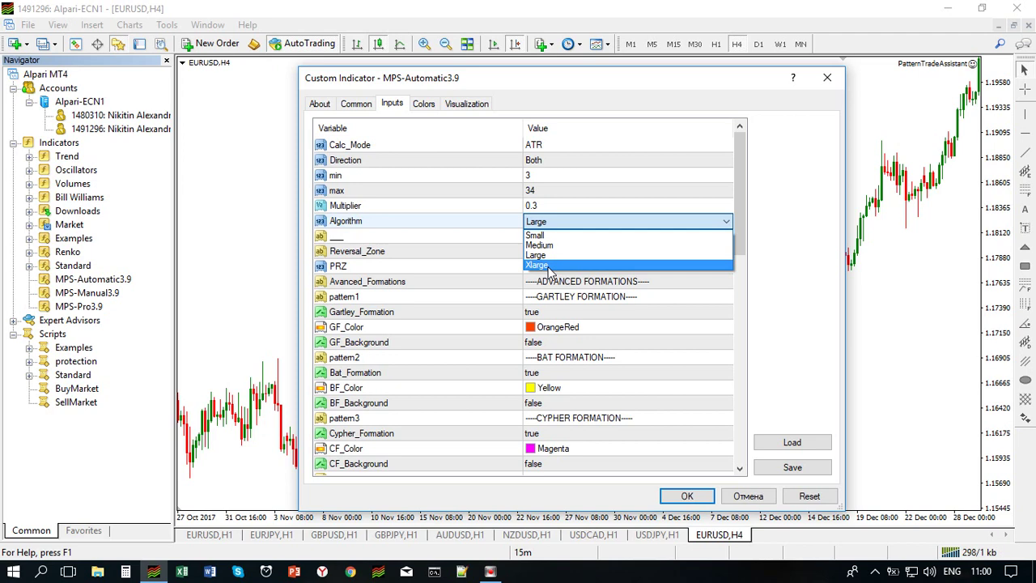
pyautogui.click(569, 220)
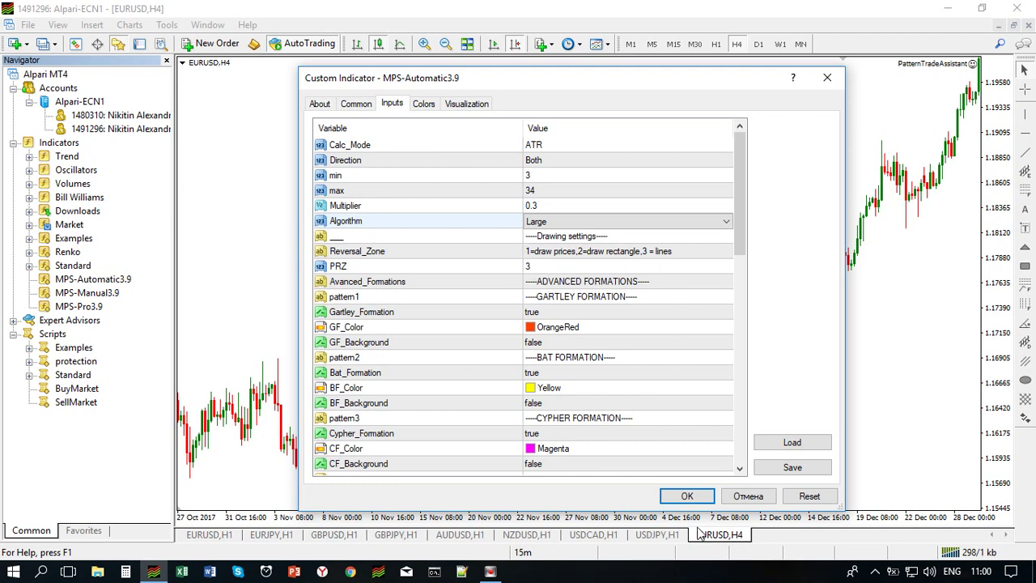
pyautogui.click(686, 496)
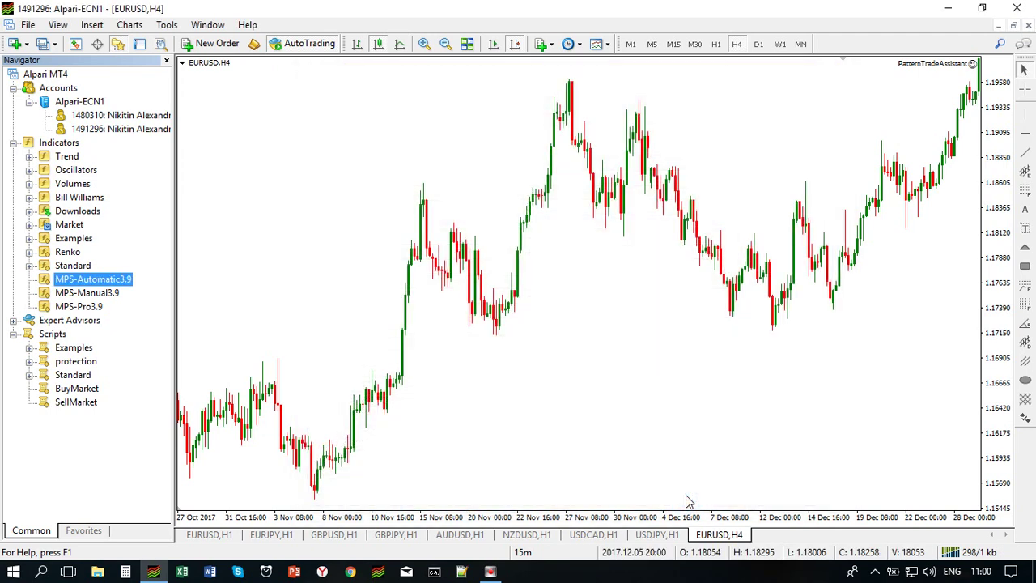
pyautogui.moveTo(886, 296); pyautogui.dragTo(565, 376)
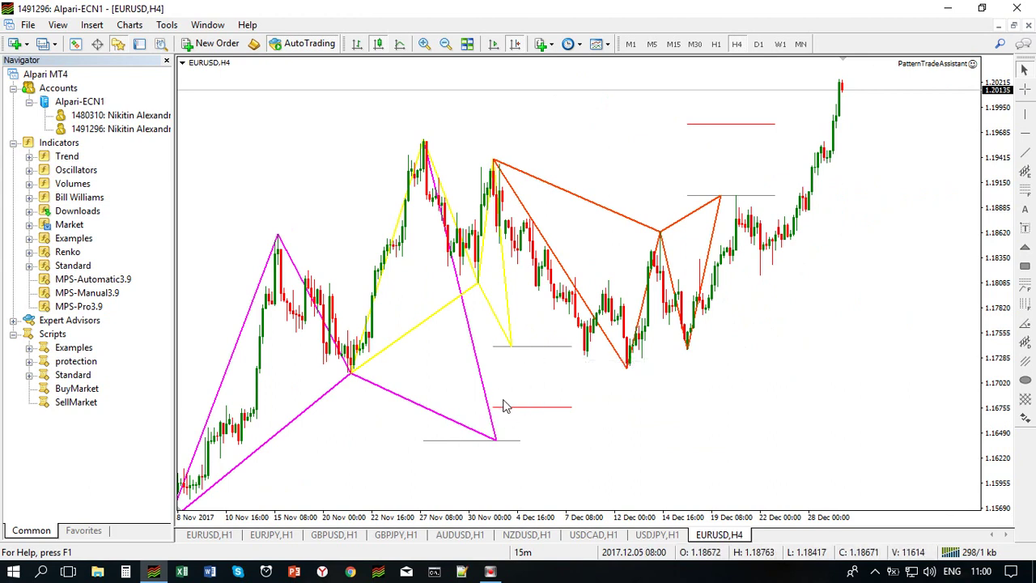
# Point out with the crosshair the zones between the grey and red lines of the yellow and orange patterns.
pyautogui.middleClick(379, 379)
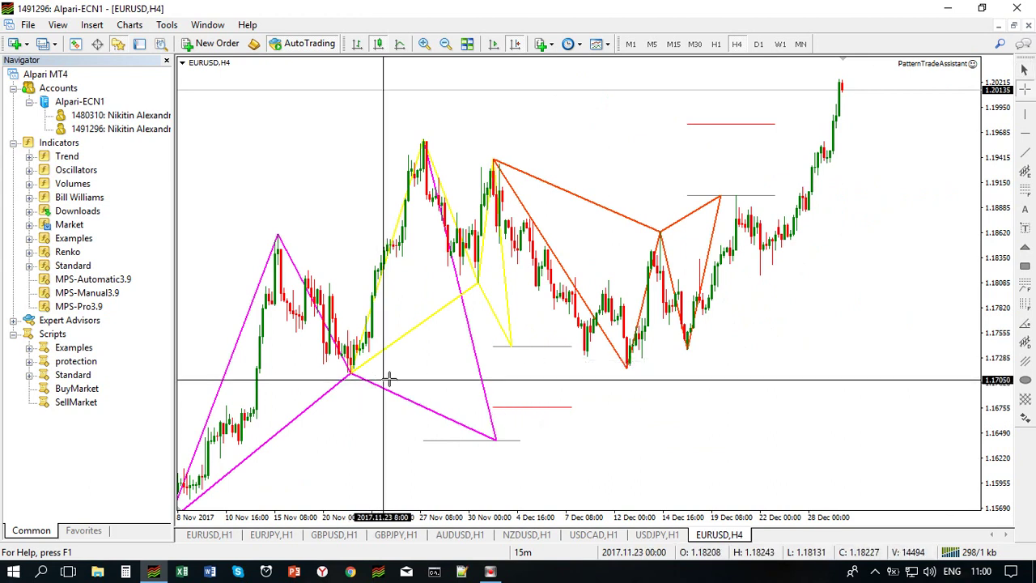
pyautogui.moveTo(394, 373); pyautogui.dragTo(522, 407)
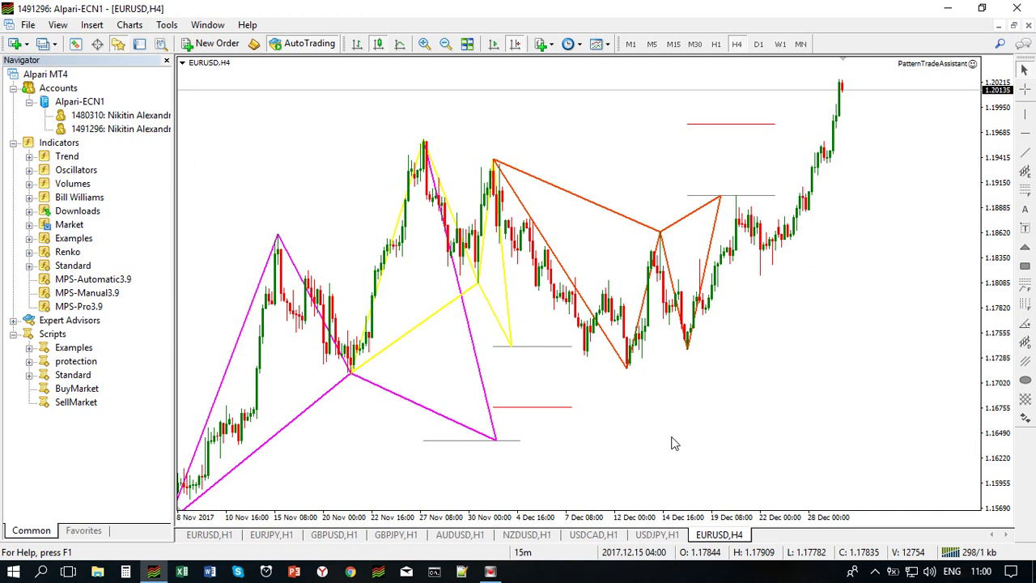
pyautogui.middleClick(389, 375)
pyautogui.moveTo(388, 375); pyautogui.dragTo(527, 407)
pyautogui.middleClick(703, 178)
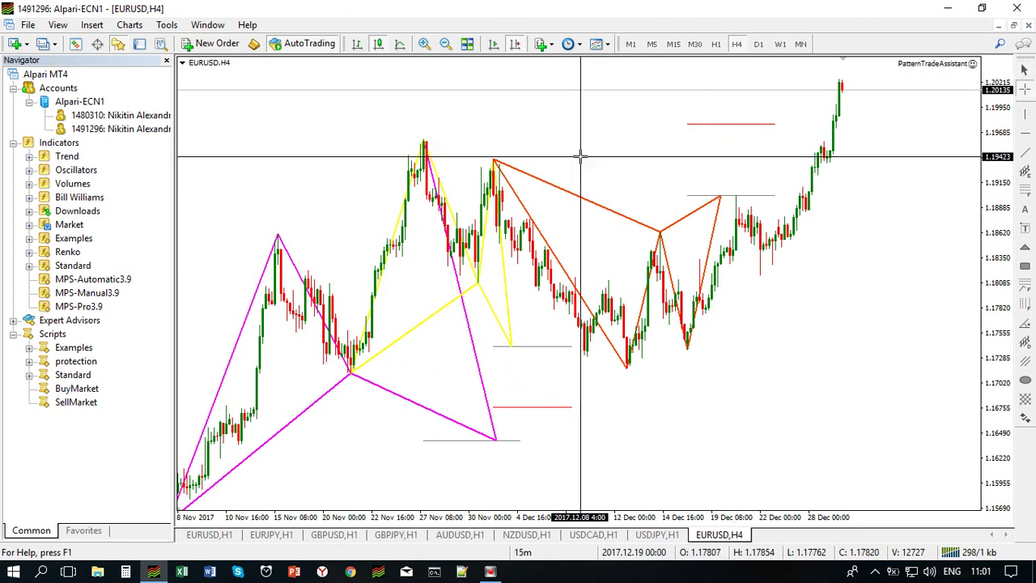
pyautogui.moveTo(579, 160); pyautogui.dragTo(703, 123)
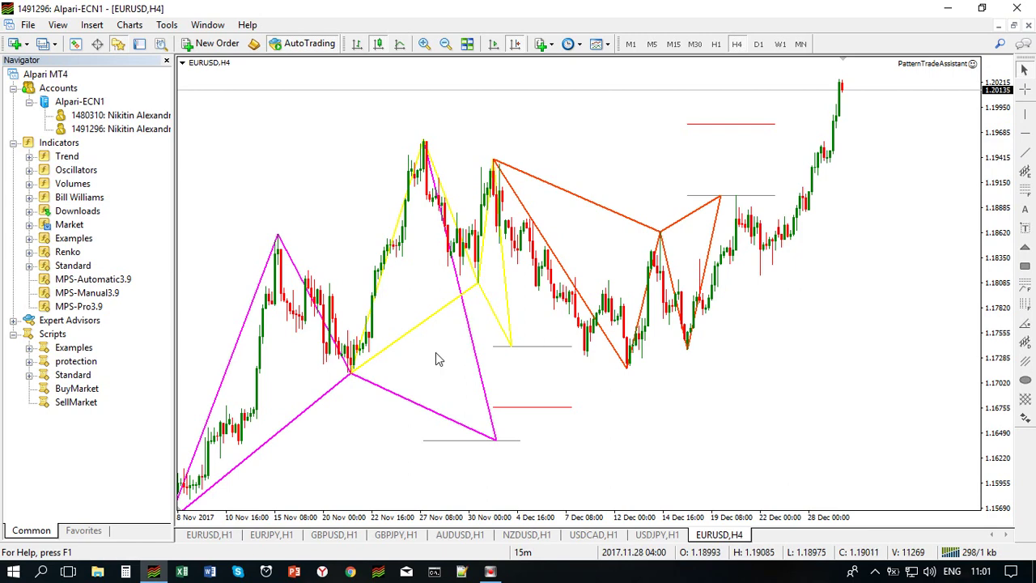
# Measure the yellow pattern's first leg with a temporary Fibonacci retracement from about 1.1713 to 1.1961, check its 113 level, and remove it.
pyautogui.click(1025, 192)
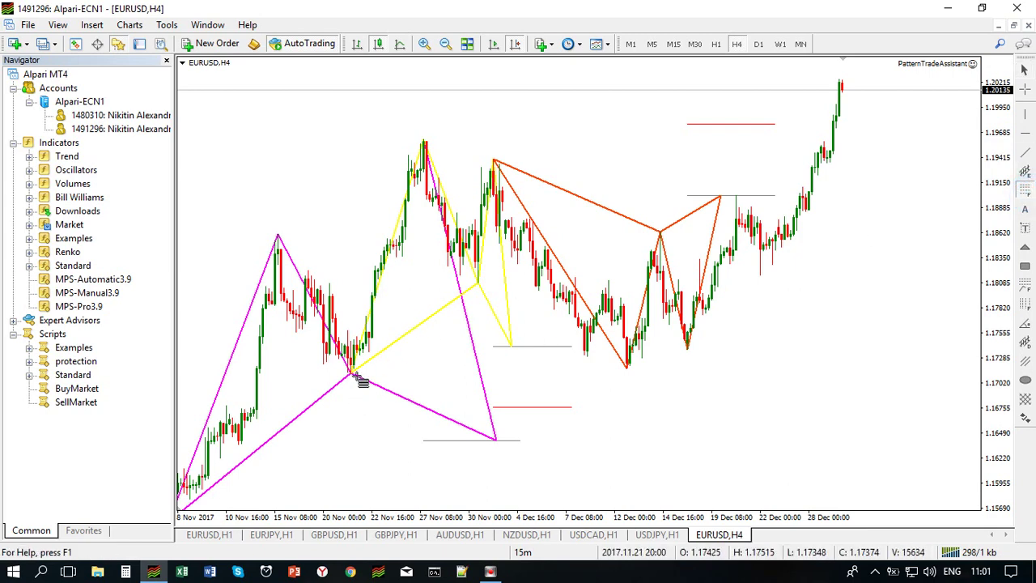
pyautogui.moveTo(349, 372)
pyautogui.mouseDown()
pyautogui.moveTo(403, 176)
pyautogui.moveTo(424, 136)
pyautogui.mouseUp()
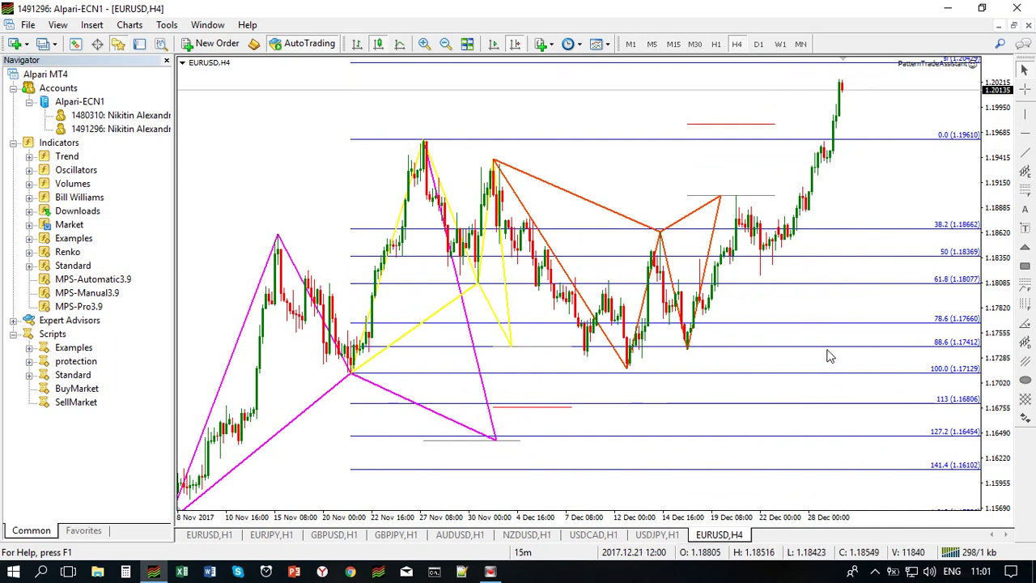
pyautogui.middleClick(537, 411)
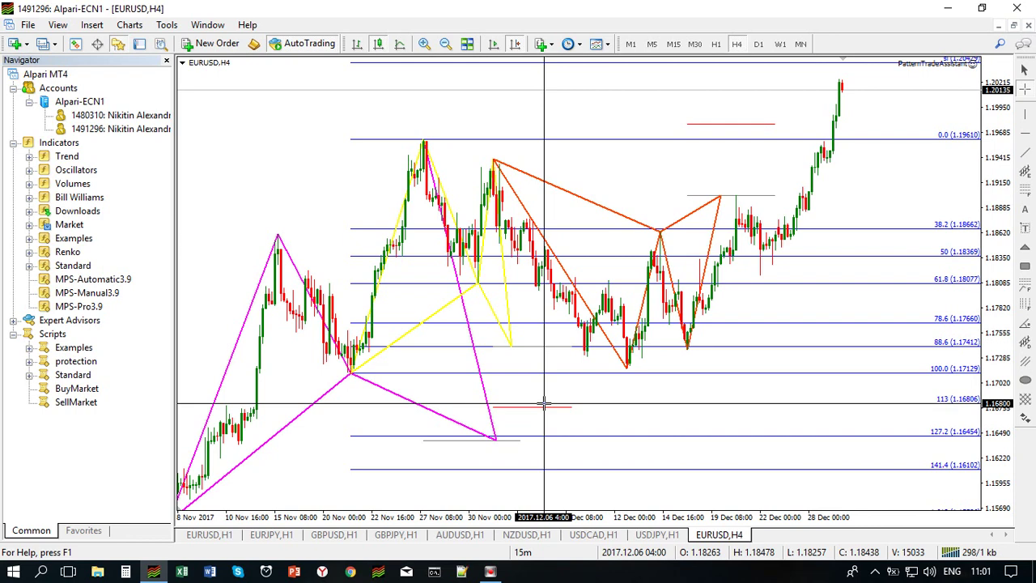
pyautogui.click(544, 403)
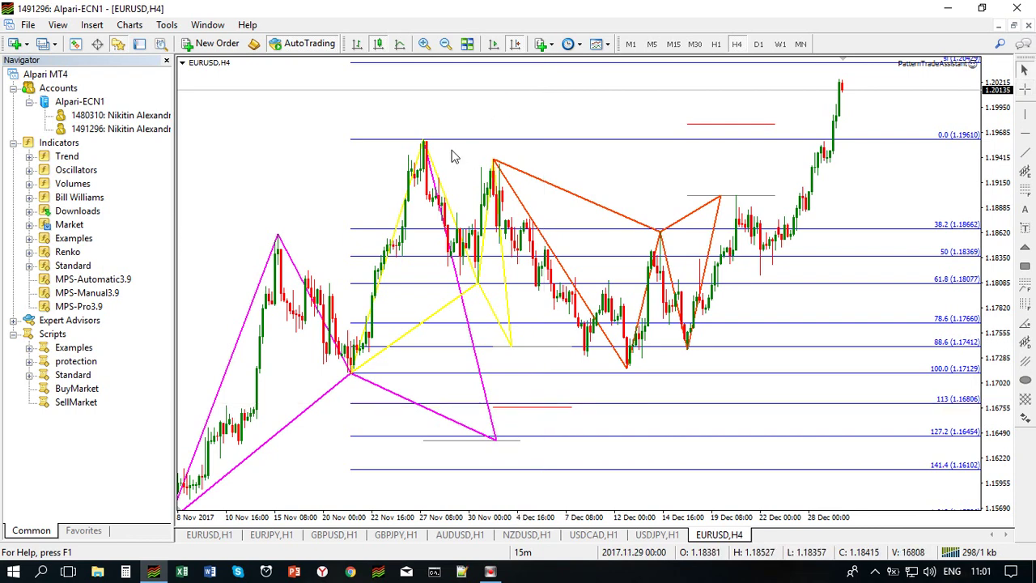
pyautogui.click(421, 139)
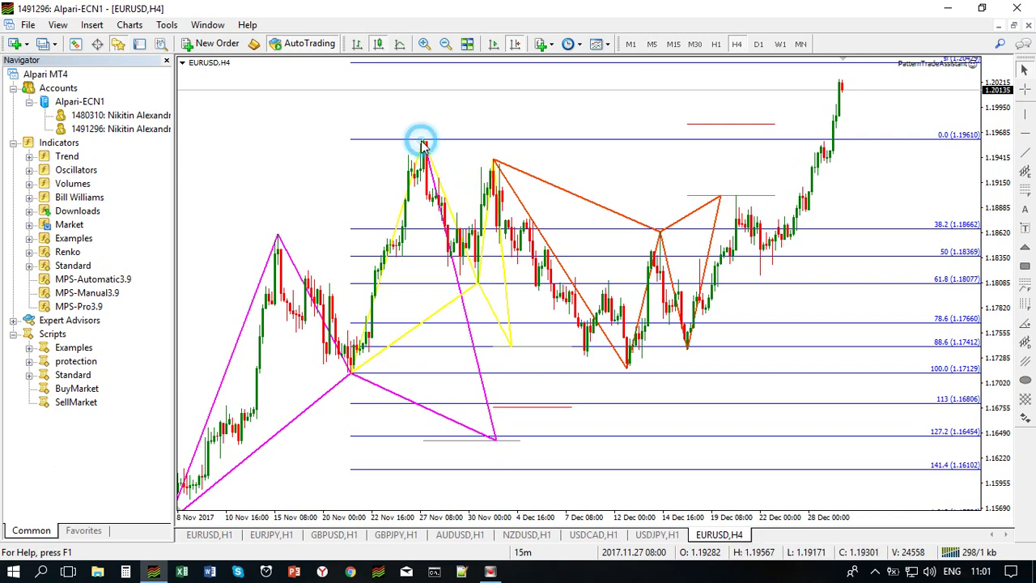
pyautogui.press('Delete')
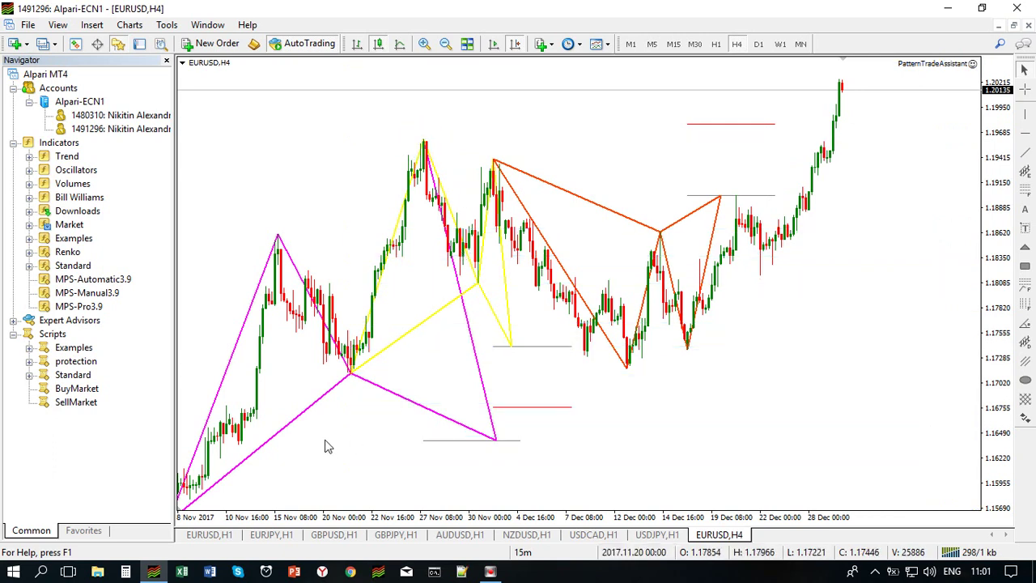
# Survey the earlier patterns back to September 2017 and return to the latest bars at the closer scale.
pyautogui.click(445, 43)
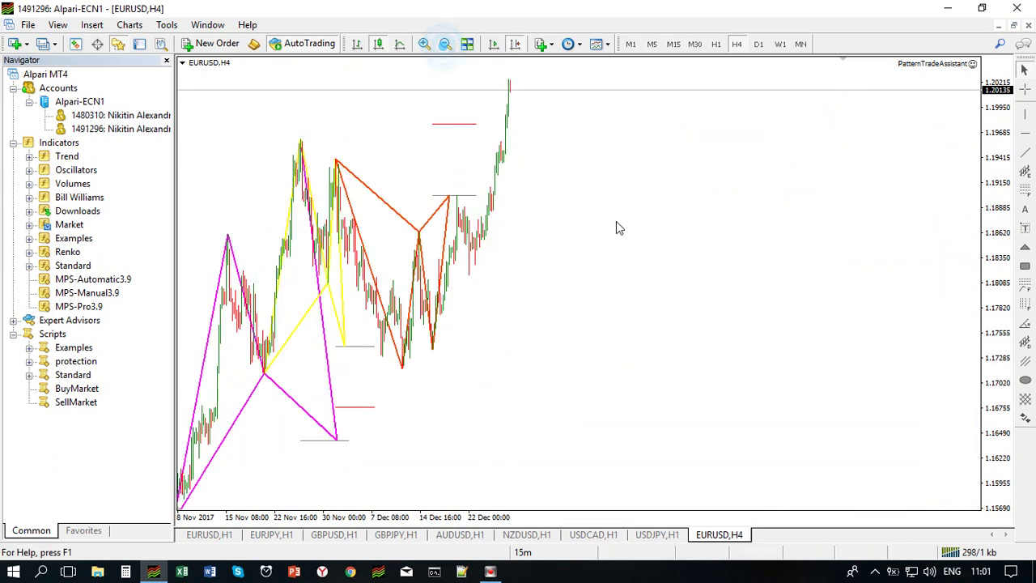
pyautogui.moveTo(511, 316); pyautogui.dragTo(631, 338)
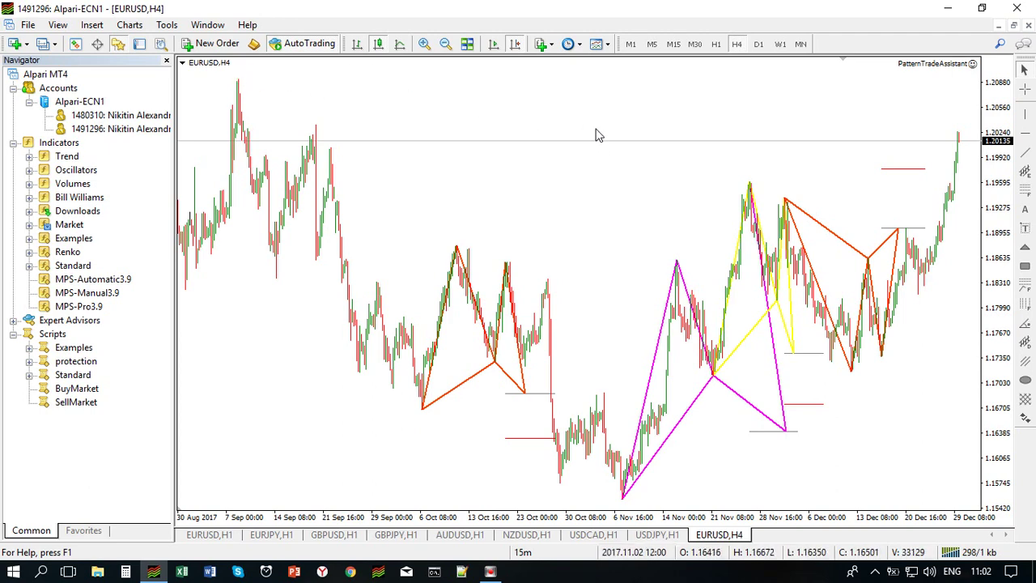
pyautogui.click(423, 44)
pyautogui.press('End')
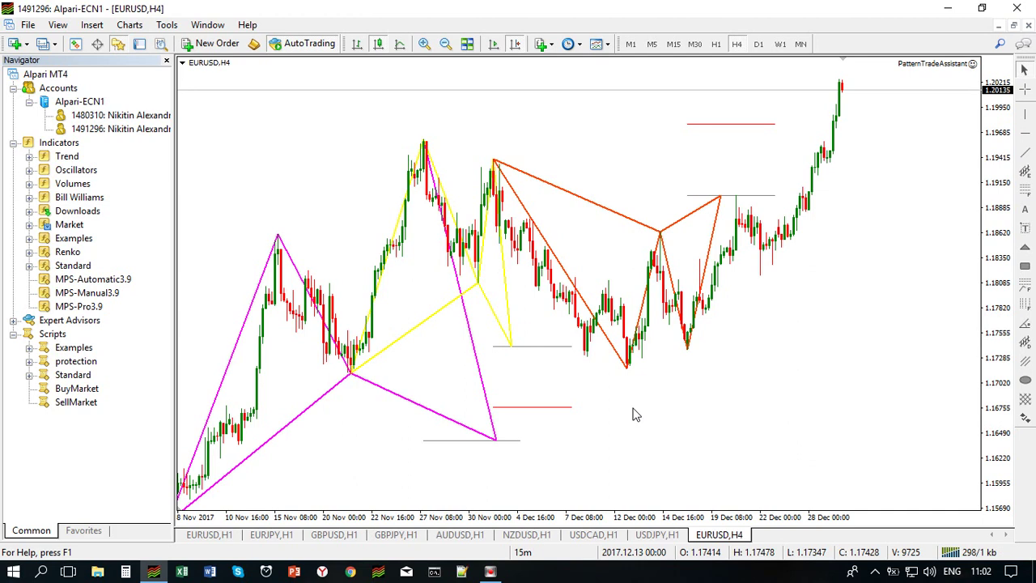
# Measure the orange pattern's first leg with a temporary Fibonacci retracement from about 1.1940 to 1.1717 and remove it.
pyautogui.click(1025, 190)
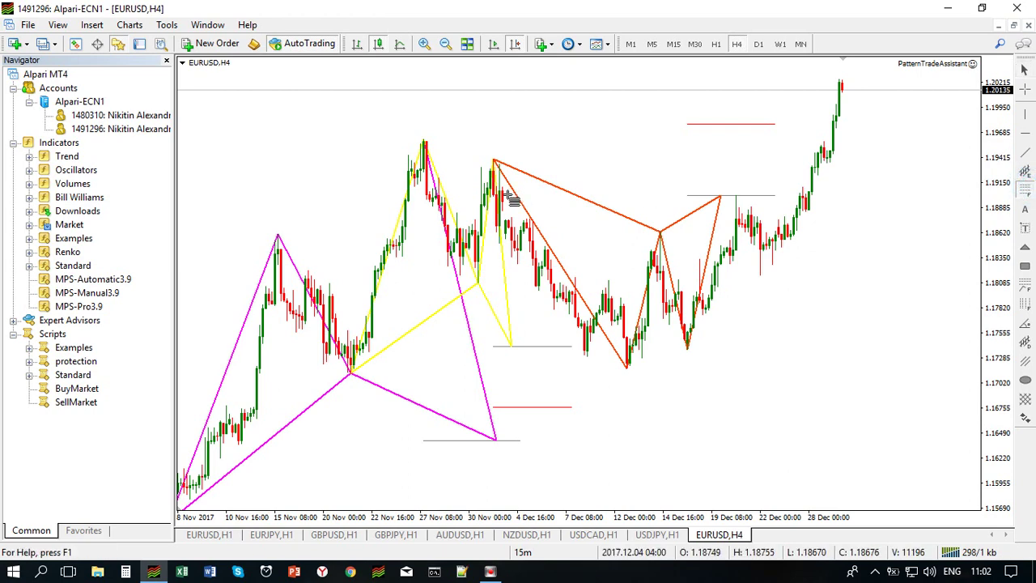
pyautogui.moveTo(493, 161); pyautogui.dragTo(631, 372)
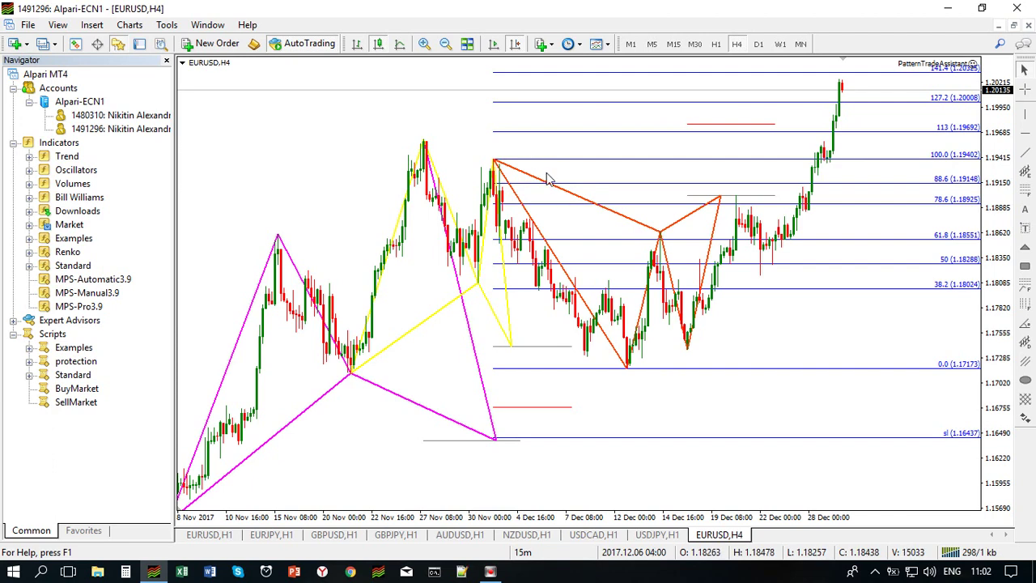
pyautogui.doubleClick(493, 162)
pyautogui.press('Delete')
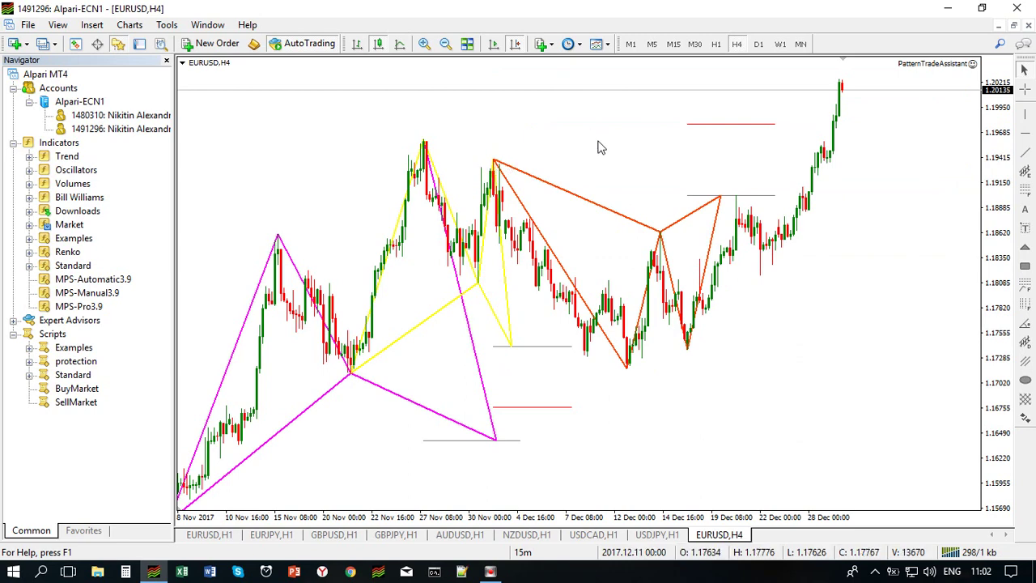
pyautogui.moveTo(577, 412); pyautogui.dragTo(668, 415)
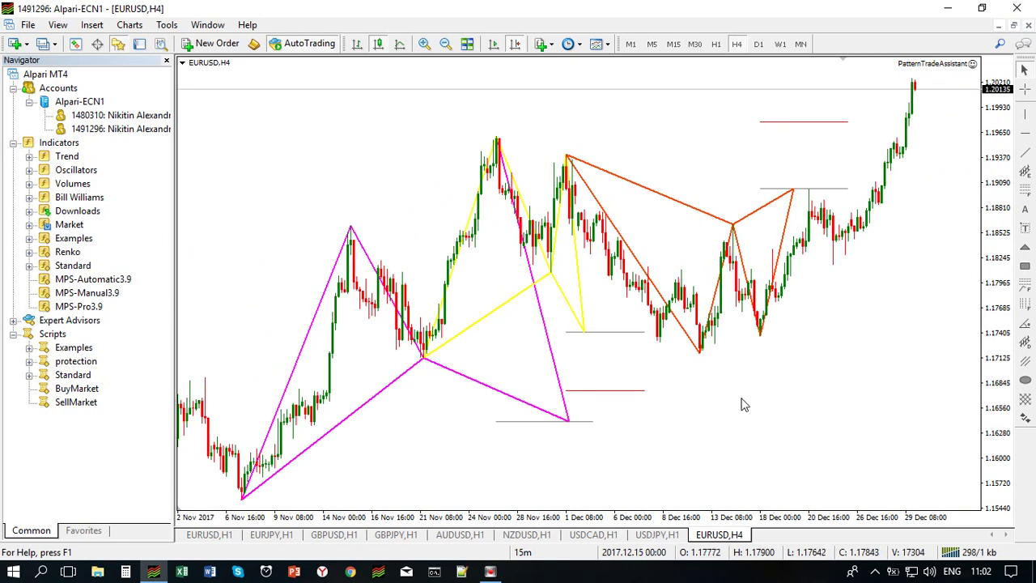
pyautogui.rightClick(384, 114)
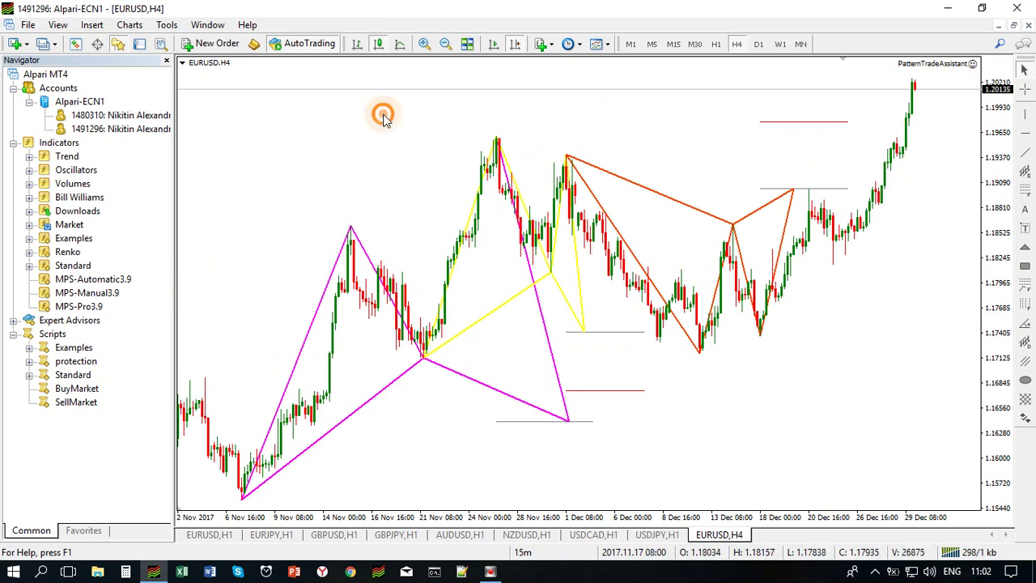
pyautogui.click(436, 203)
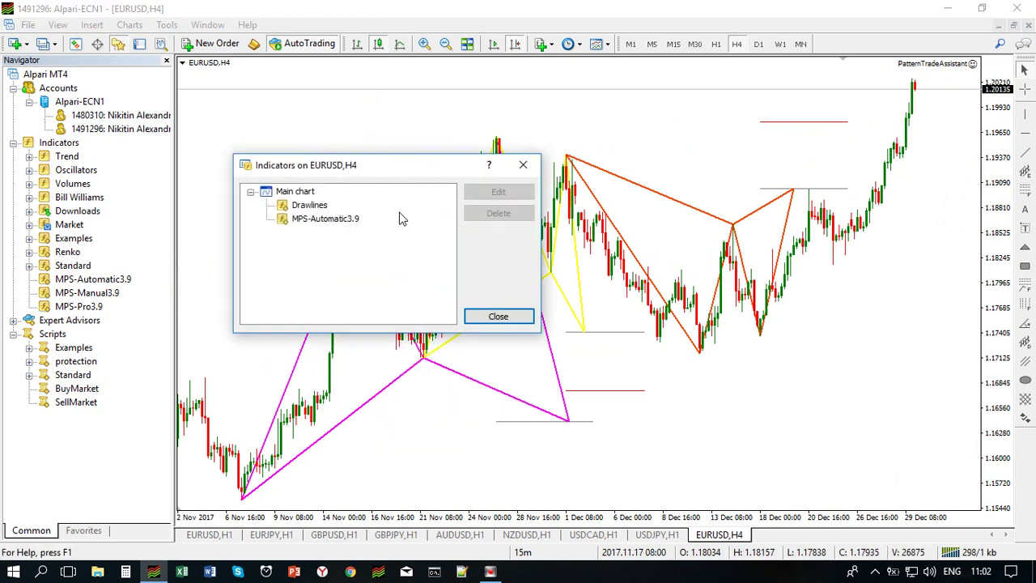
pyautogui.click(510, 321)
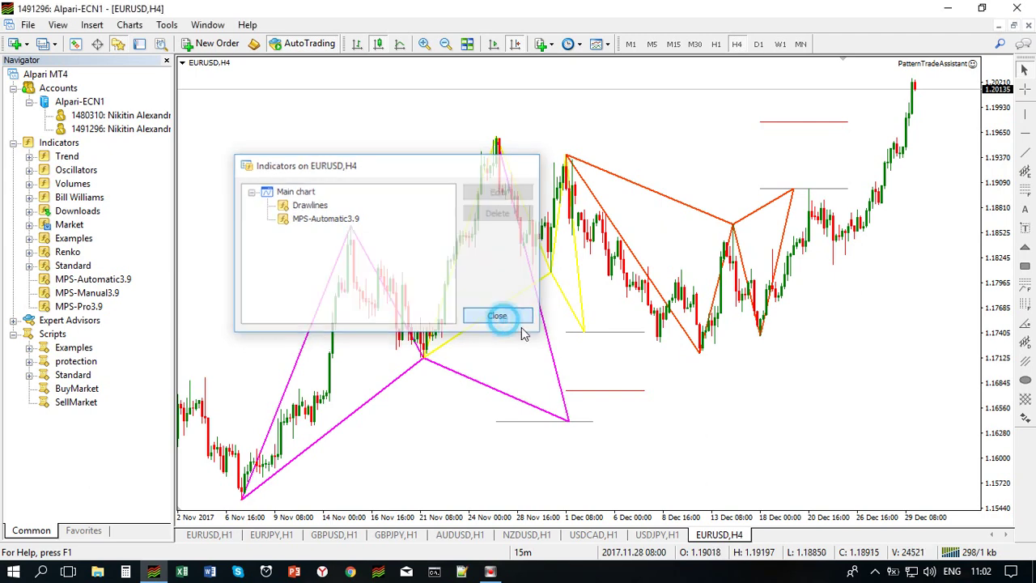
pyautogui.moveTo(635, 442); pyautogui.dragTo(709, 440)
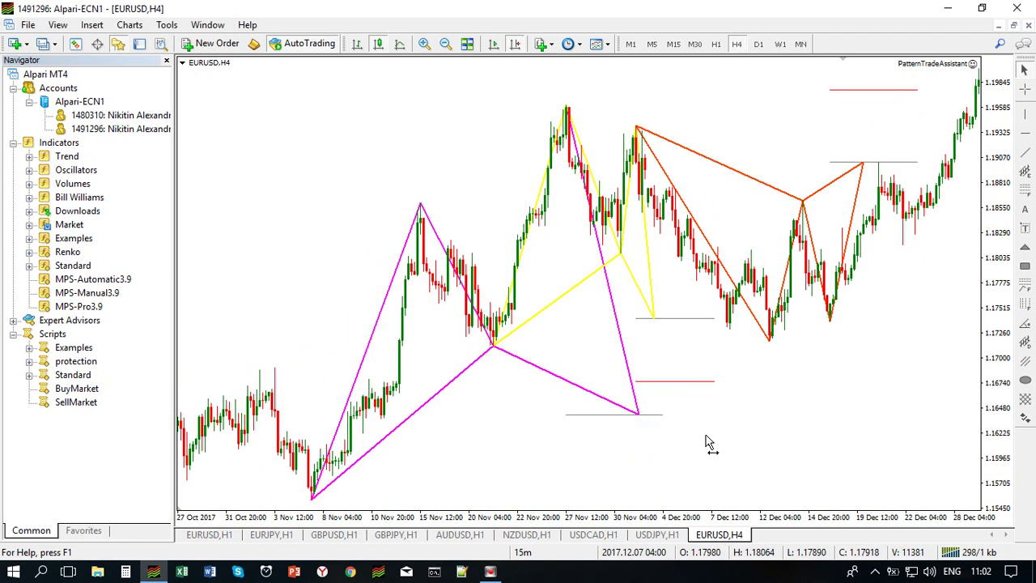
# Set PRZ to 1 in the MPS-Automatic3.9 inputs so the reversal zones are drawn as prices, and apply the change.
pyautogui.rightClick(519, 397)
pyautogui.click(564, 110)
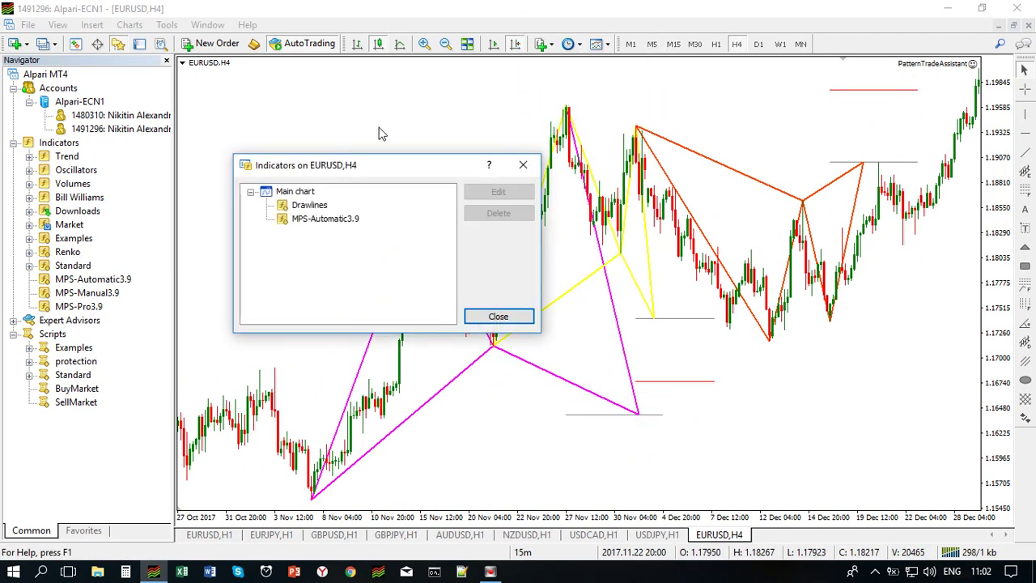
pyautogui.doubleClick(326, 219)
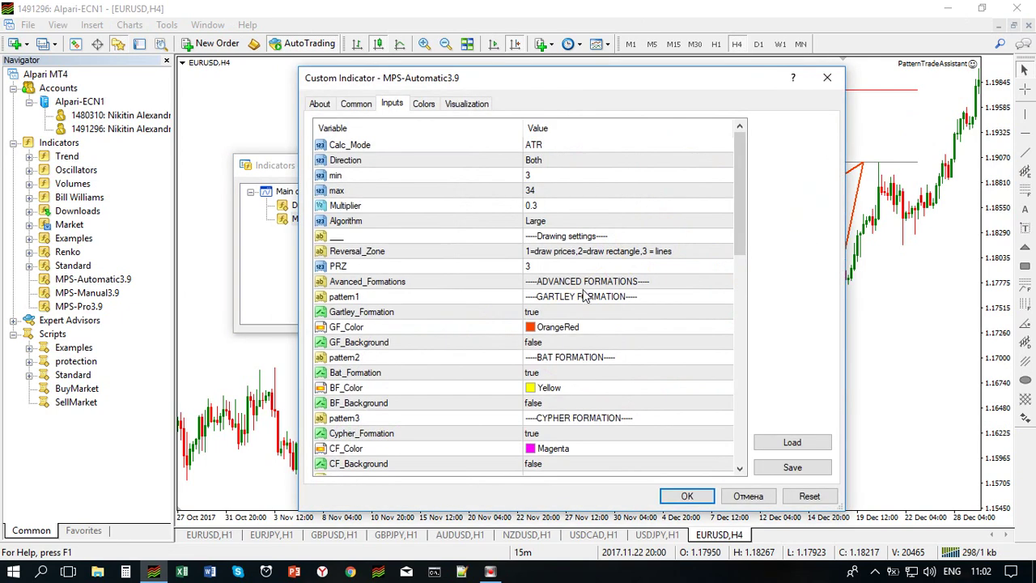
pyautogui.click(541, 266)
pyautogui.click(540, 267)
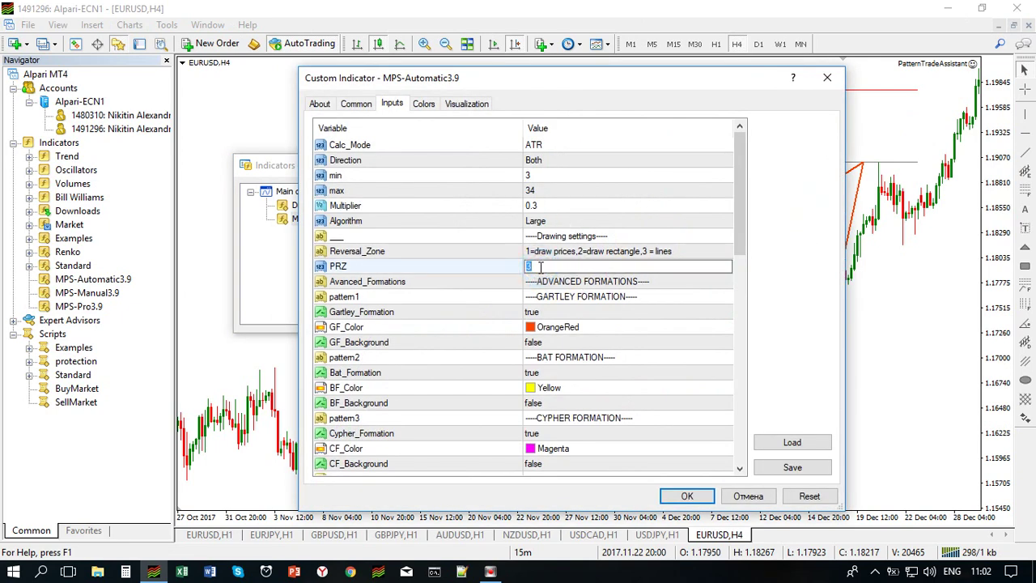
pyautogui.click(451, 271)
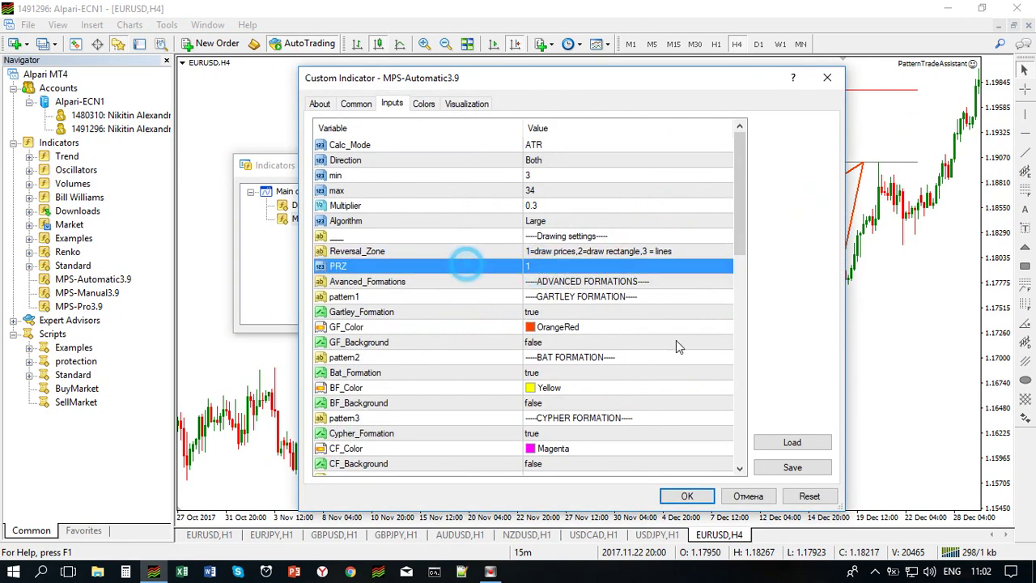
pyautogui.click(687, 495)
pyautogui.click(526, 319)
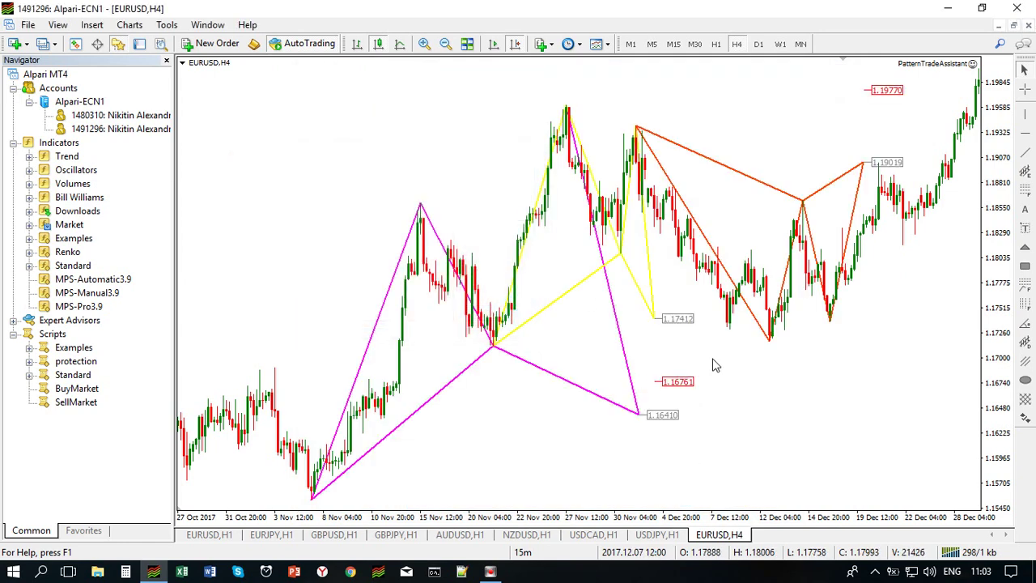
# Open the MPS-Automatic3.9 inputs from the chart's indicator list and set Gartley_Formation and Bat_Formation to false.
pyautogui.moveTo(898, 301); pyautogui.dragTo(806, 323)
pyautogui.rightClick(441, 166)
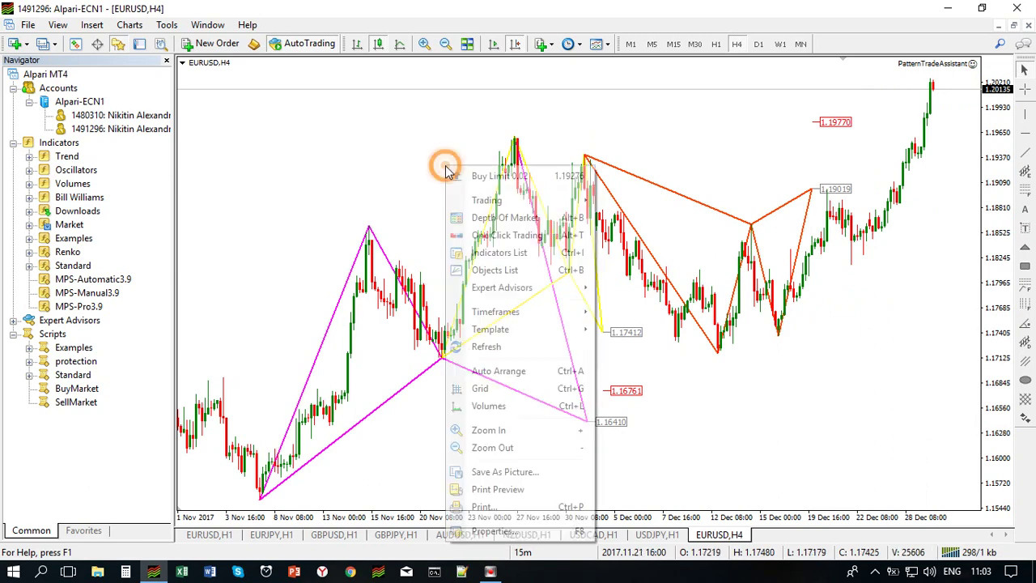
pyautogui.click(486, 252)
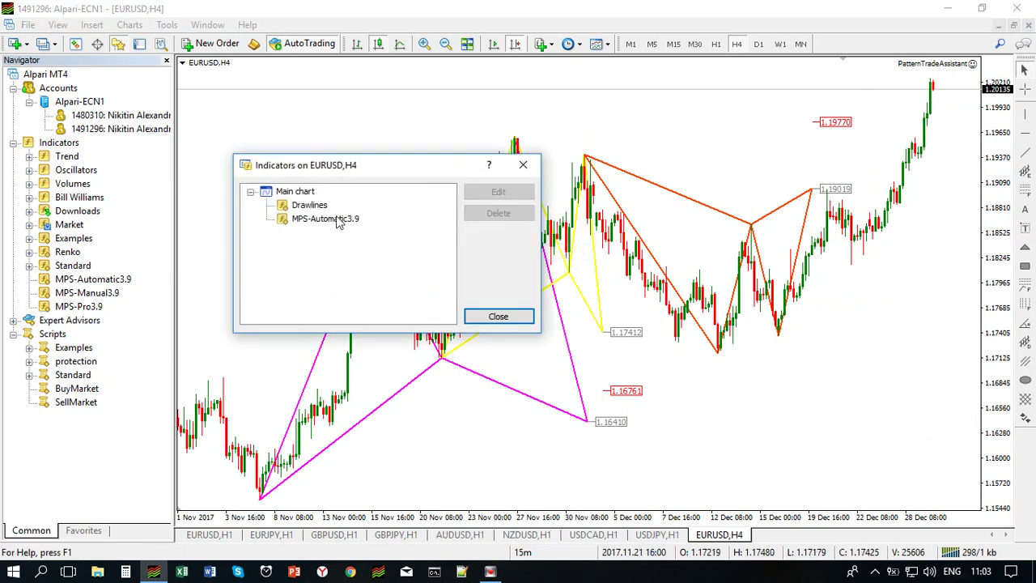
pyautogui.doubleClick(340, 222)
pyautogui.click(553, 311)
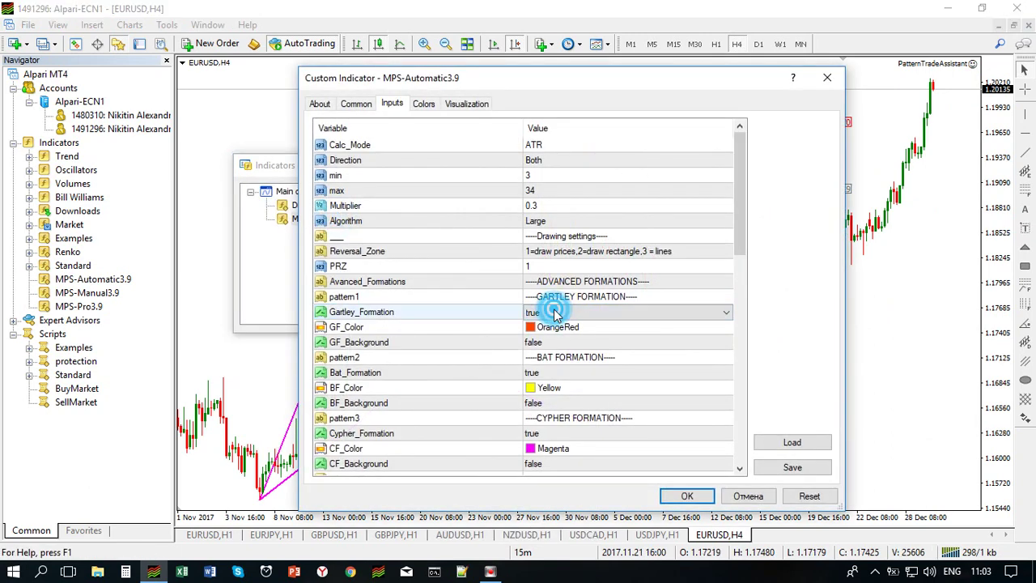
pyautogui.click(554, 313)
pyautogui.click(549, 327)
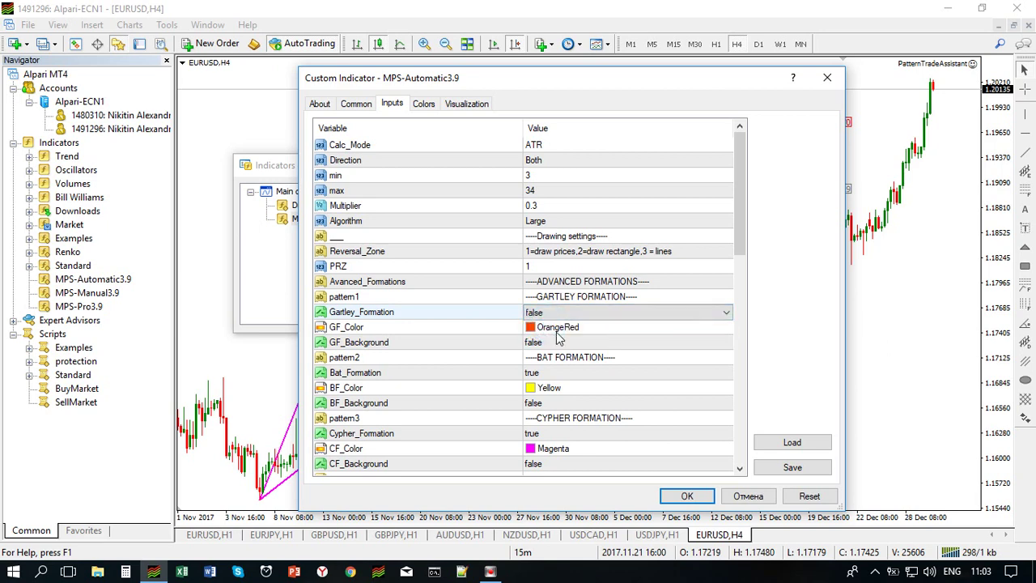
pyautogui.click(558, 372)
pyautogui.click(559, 373)
pyautogui.click(555, 388)
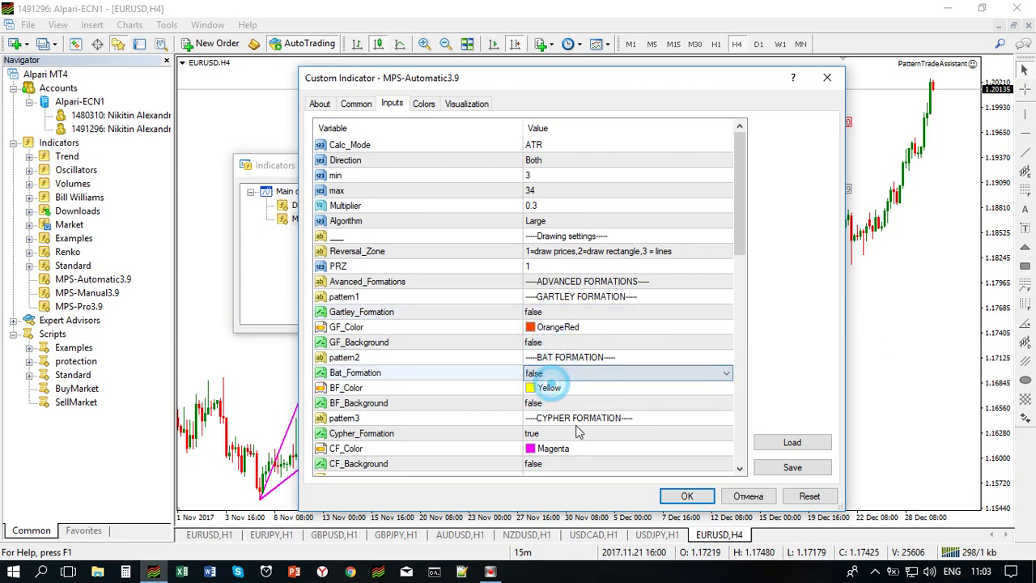
# Set Cypher_Formation and Butterfly_Formation to false in the indicator inputs.
pyautogui.click(555, 434)
pyautogui.click(555, 434)
pyautogui.click(554, 449)
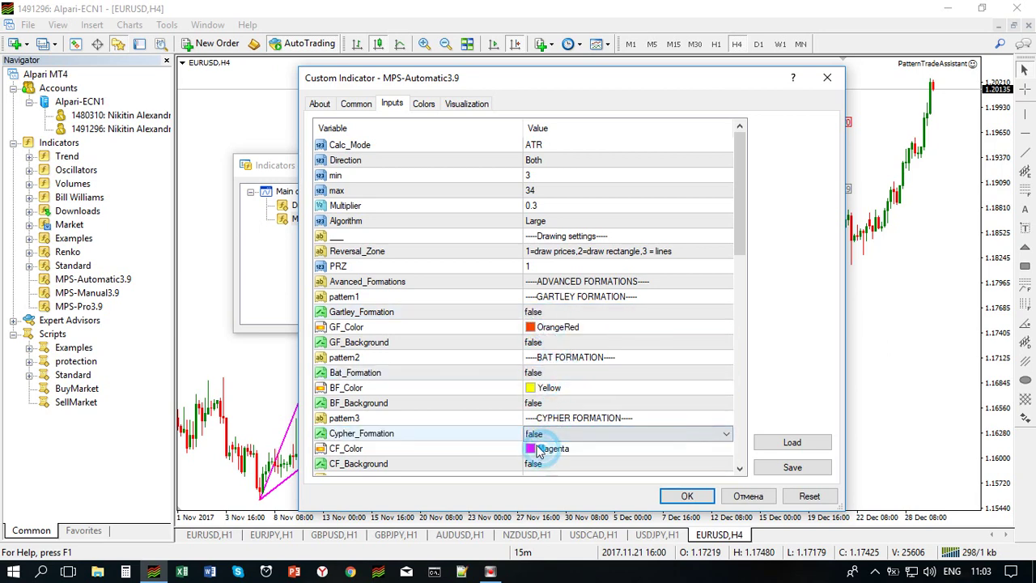
pyautogui.click(500, 422)
pyautogui.scroll(-4, 465, 324)
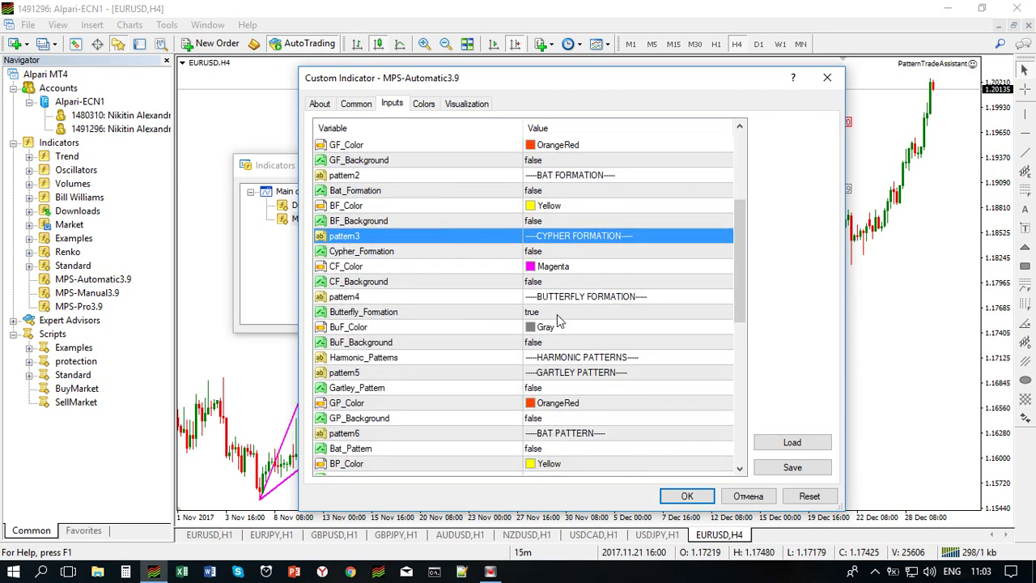
pyautogui.click(557, 314)
pyautogui.click(556, 314)
pyautogui.click(546, 334)
pyautogui.click(463, 330)
# Enable the harmonic patterns Gartley_Pattern, Bat_Pattern and Butterfly_Pattern by setting each to true.
pyautogui.scroll(-4, 467, 346)
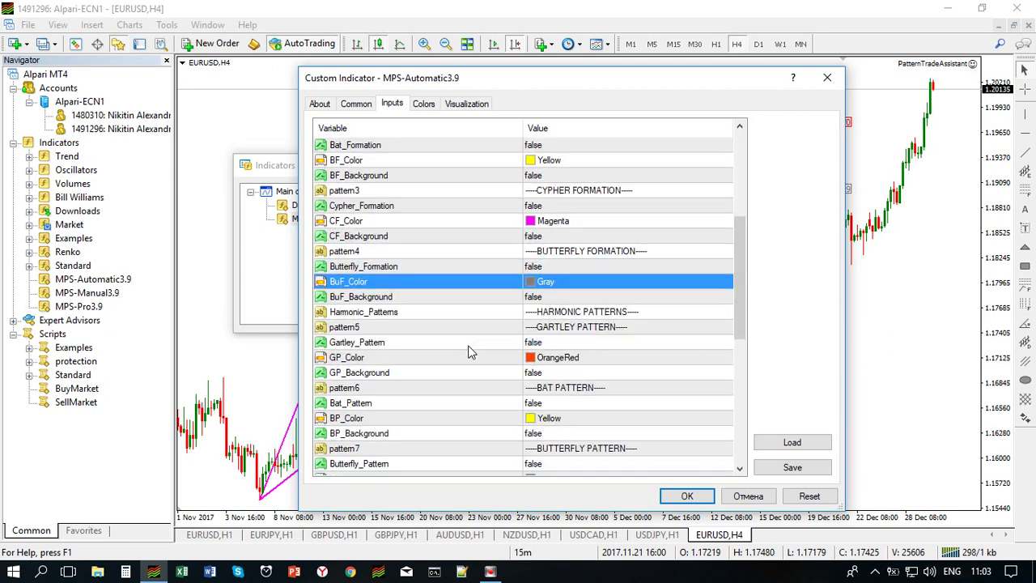
pyautogui.click(557, 206)
pyautogui.click(557, 207)
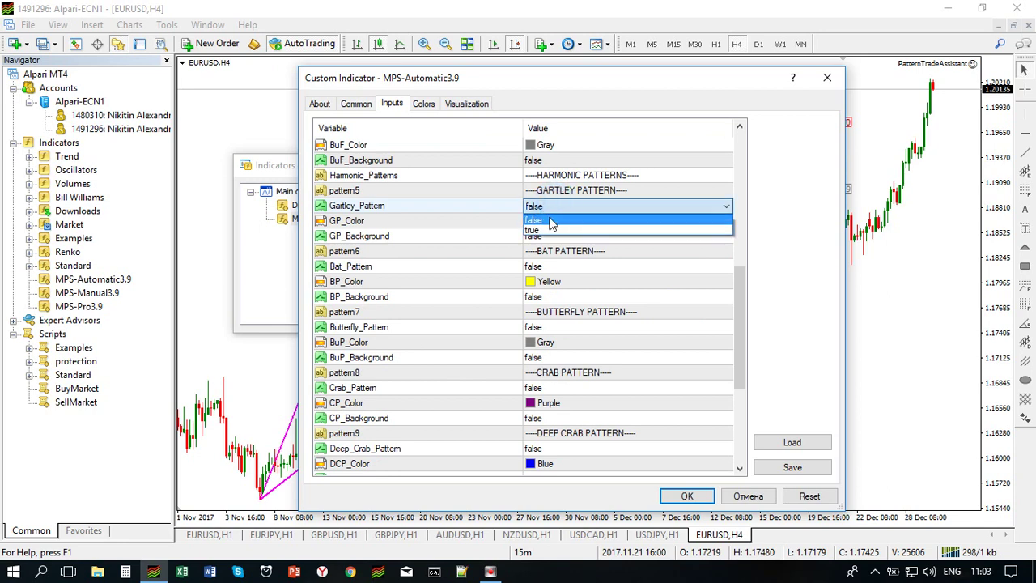
pyautogui.click(550, 220)
pyautogui.click(556, 267)
pyautogui.click(556, 267)
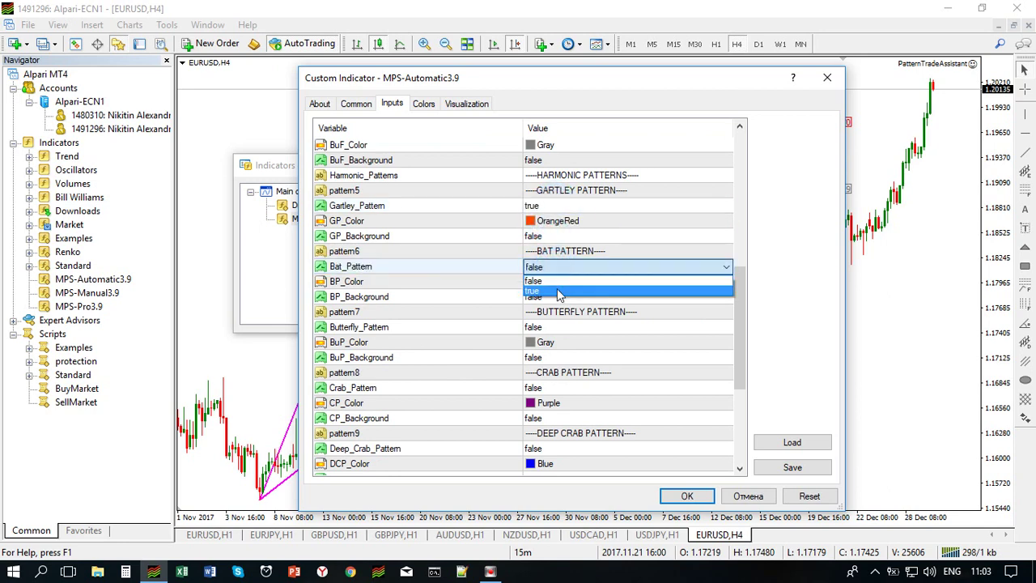
pyautogui.click(550, 293)
pyautogui.click(561, 312)
pyautogui.click(561, 327)
pyautogui.click(560, 327)
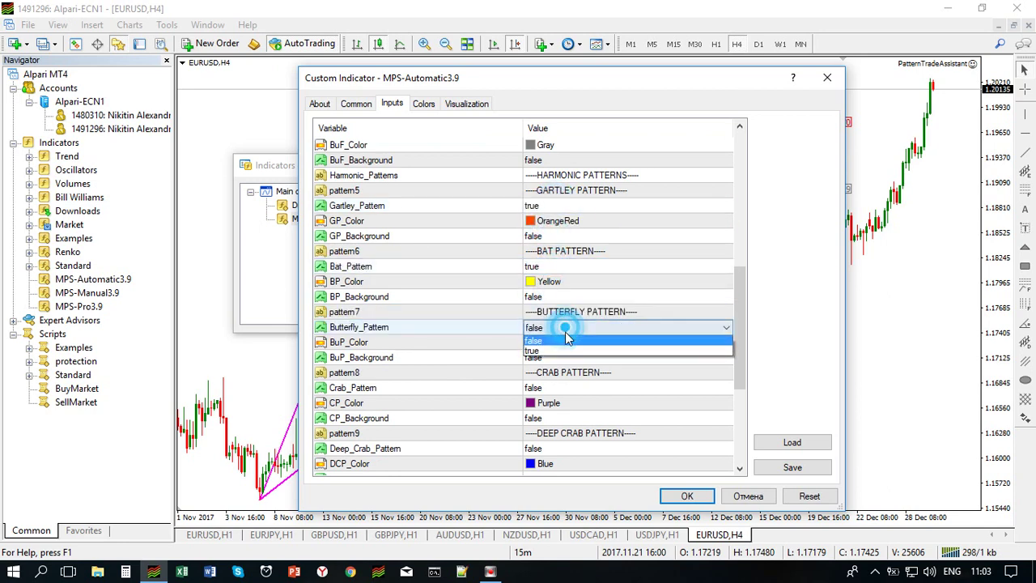
pyautogui.click(569, 354)
pyautogui.click(454, 363)
# Set Deep_Crab_Pattern and Alternative_Bat_Pattern to true in the indicator inputs.
pyautogui.scroll(-3, 594, 295)
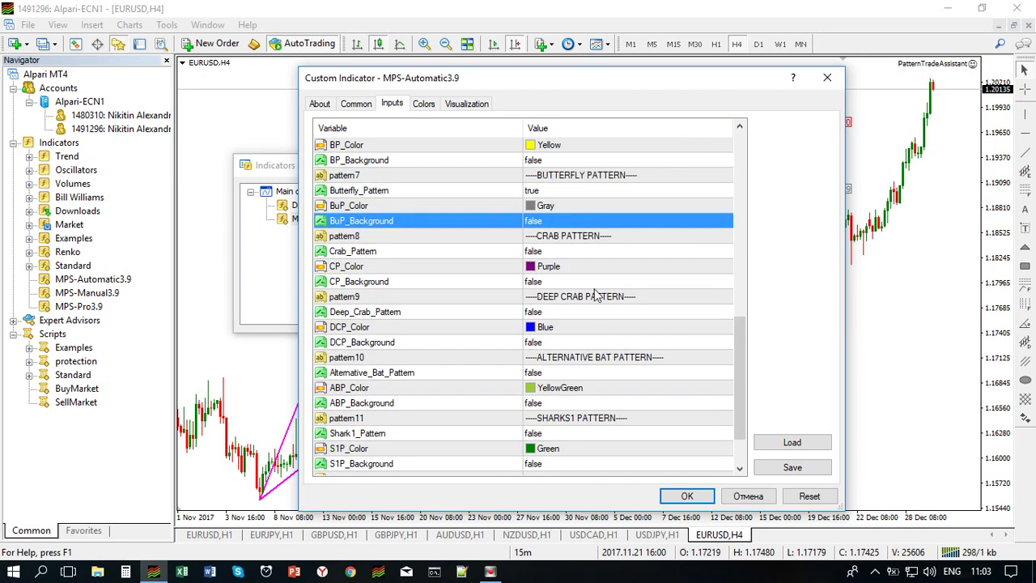
pyautogui.click(548, 315)
pyautogui.click(548, 315)
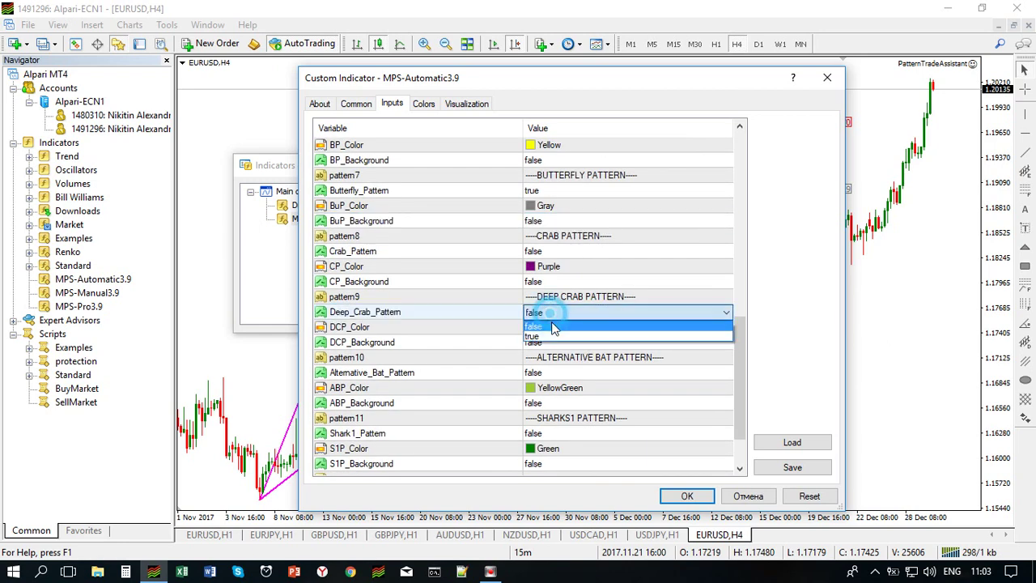
pyautogui.click(555, 339)
pyautogui.click(572, 374)
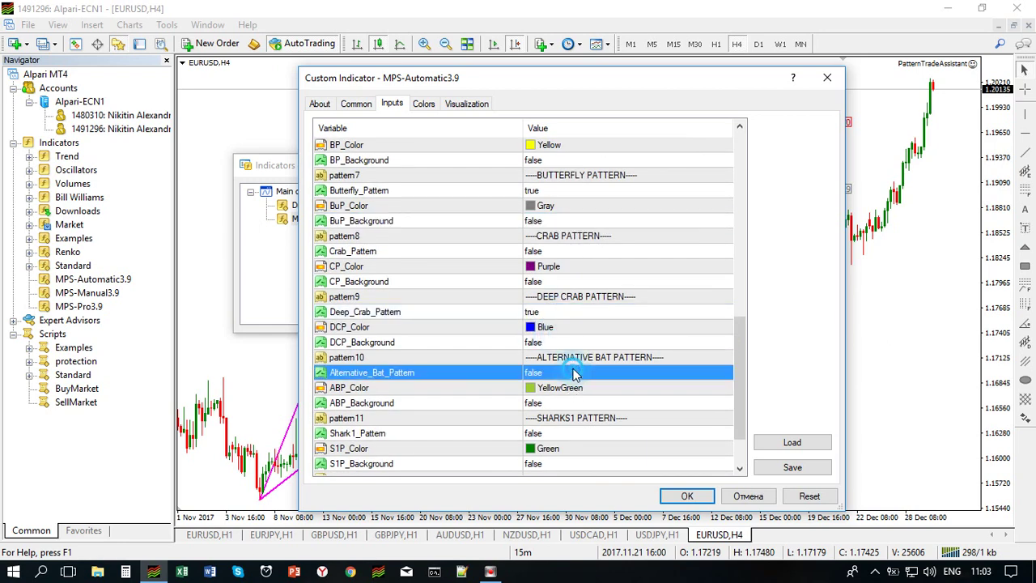
pyautogui.click(573, 374)
pyautogui.click(566, 397)
pyautogui.click(566, 402)
# Set Shark1_Pattern to true, apply the indicator changes and return to the chart.
pyautogui.scroll(-1, 560, 340)
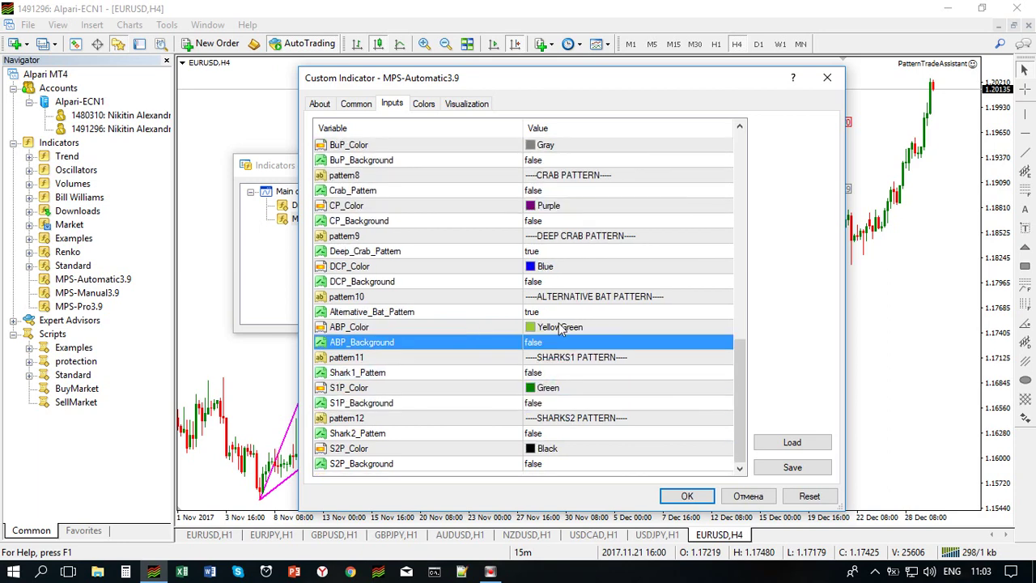
pyautogui.click(562, 372)
pyautogui.click(562, 372)
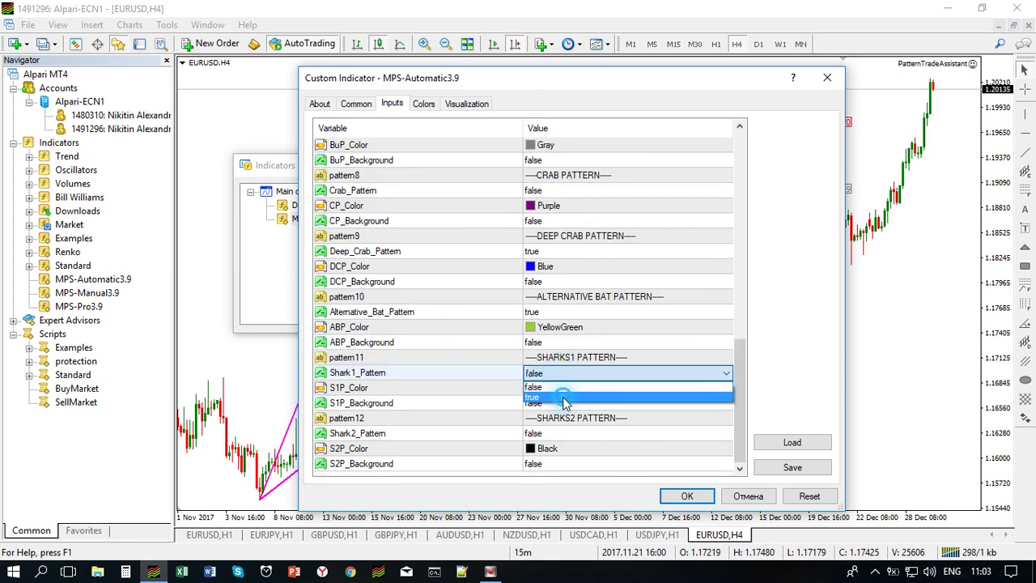
pyautogui.click(566, 396)
pyautogui.click(684, 495)
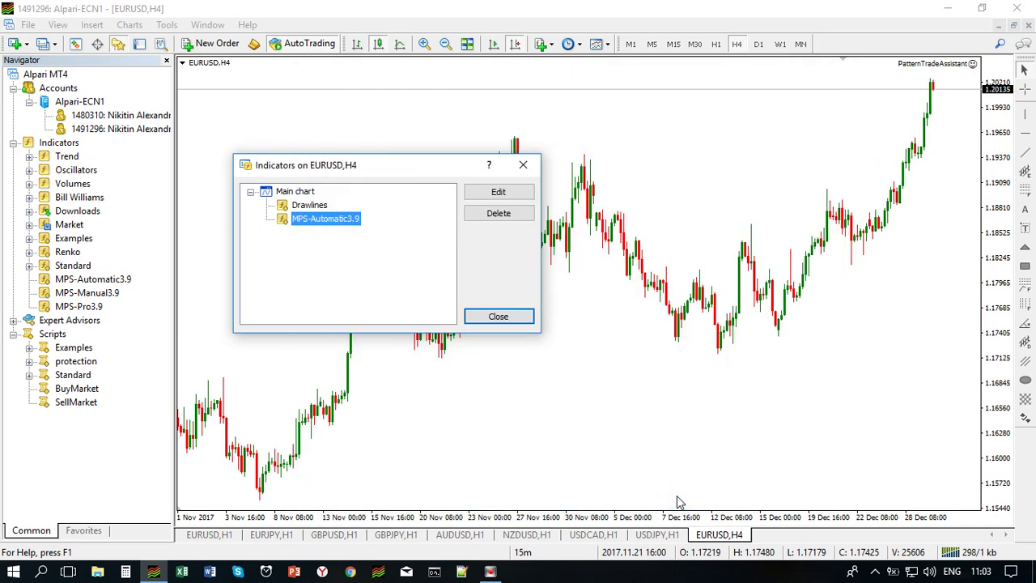
pyautogui.click(498, 316)
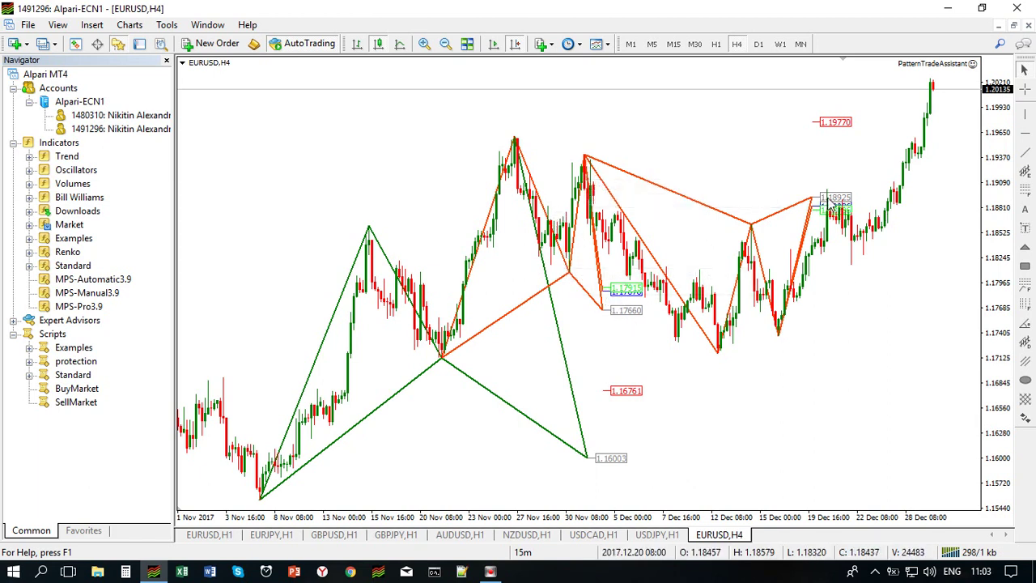
# Examine the harmonic patterns and their reversal zone prices back to late September 2017, and return to the latest bars.
pyautogui.moveTo(469, 441); pyautogui.dragTo(625, 396)
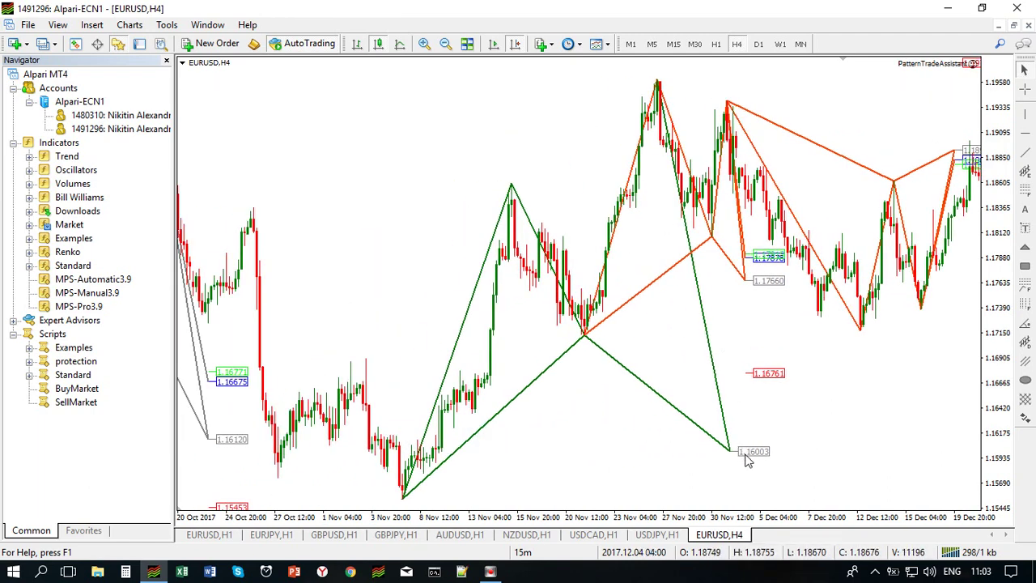
pyautogui.moveTo(315, 272); pyautogui.dragTo(640, 236)
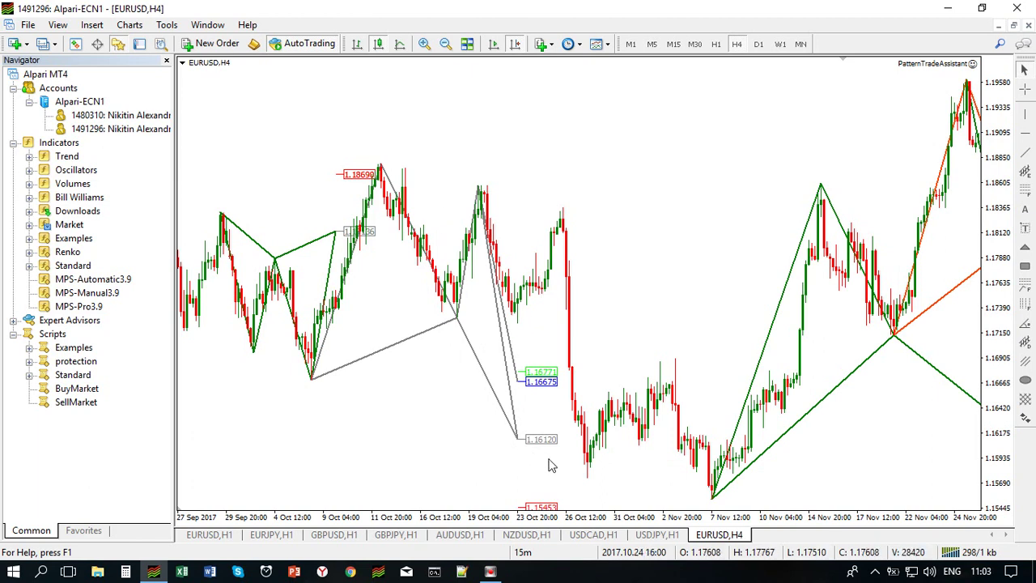
pyautogui.click(614, 505)
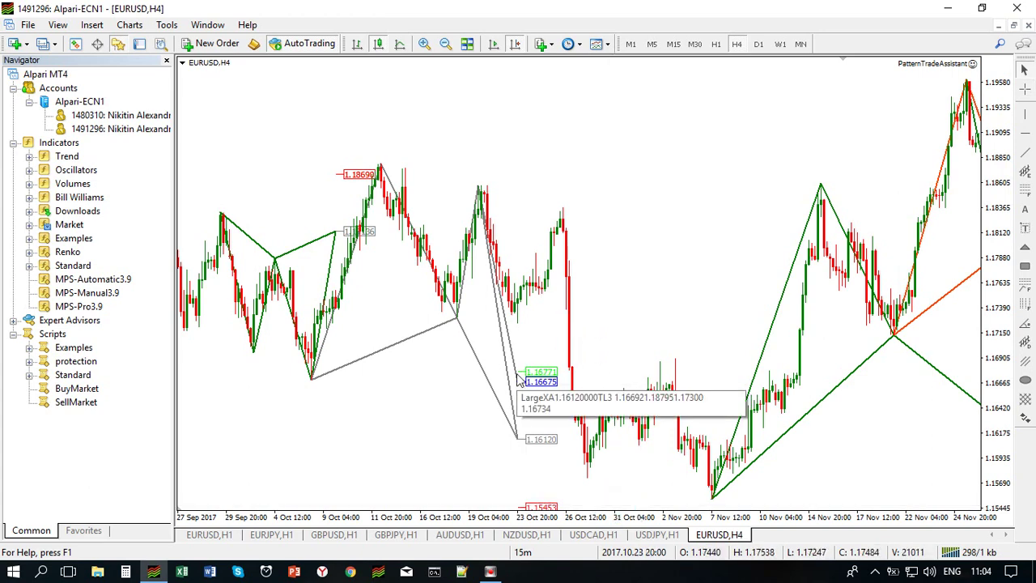
pyautogui.moveTo(661, 287); pyautogui.dragTo(293, 280)
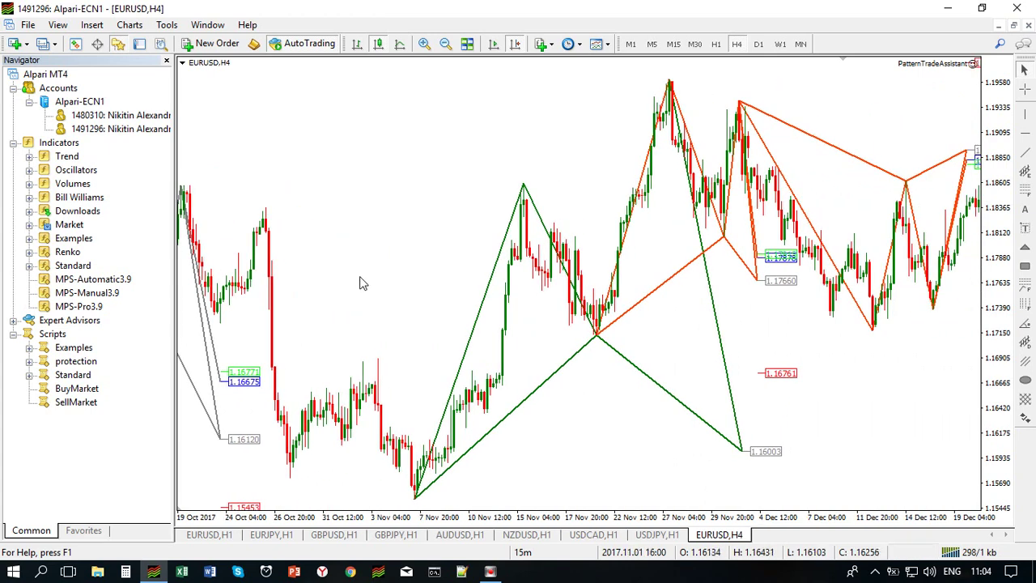
pyautogui.scroll(-3, 670, 387)
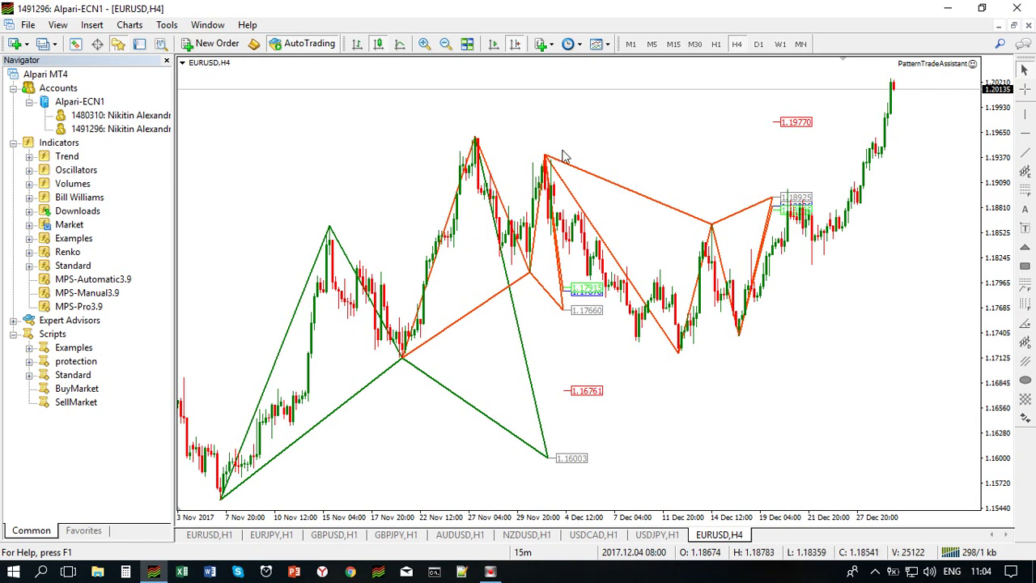
pyautogui.moveTo(585, 355); pyautogui.dragTo(650, 356)
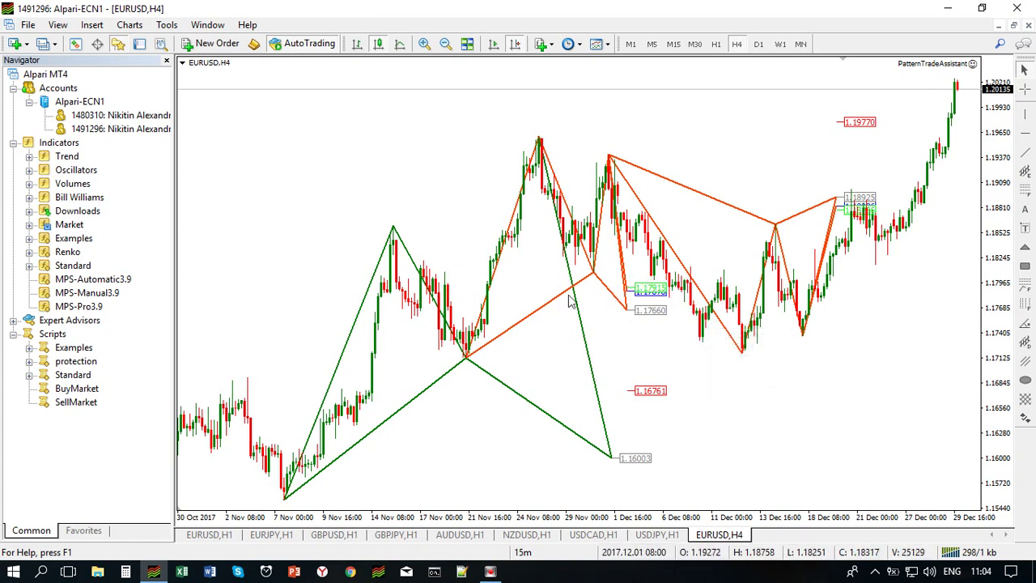
# Set PRZ to 2 in the MPS-Automatic3.9 inputs so the reversal zones are drawn as rectangles, and apply the change.
pyautogui.rightClick(462, 163)
pyautogui.click(497, 248)
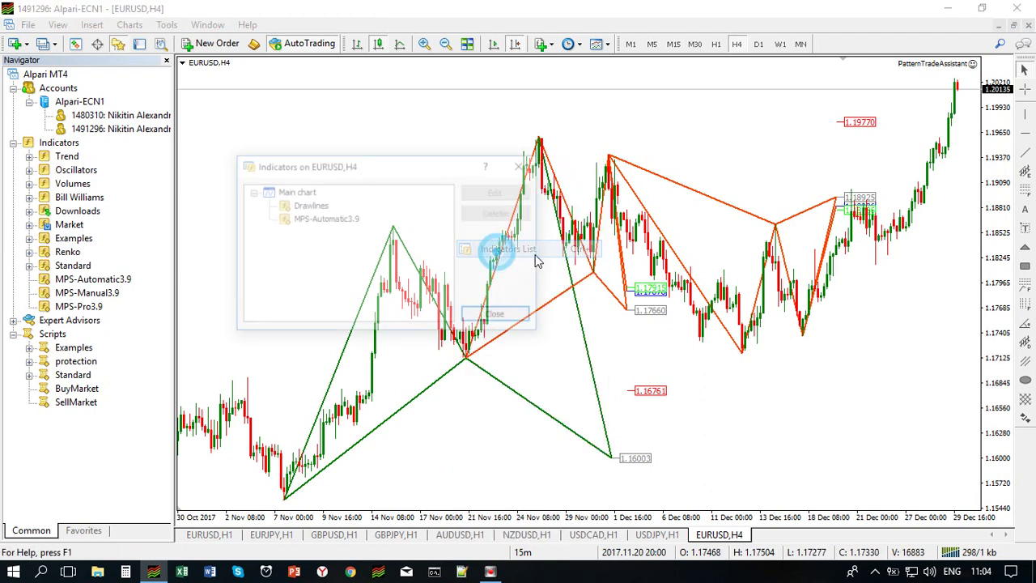
pyautogui.doubleClick(324, 218)
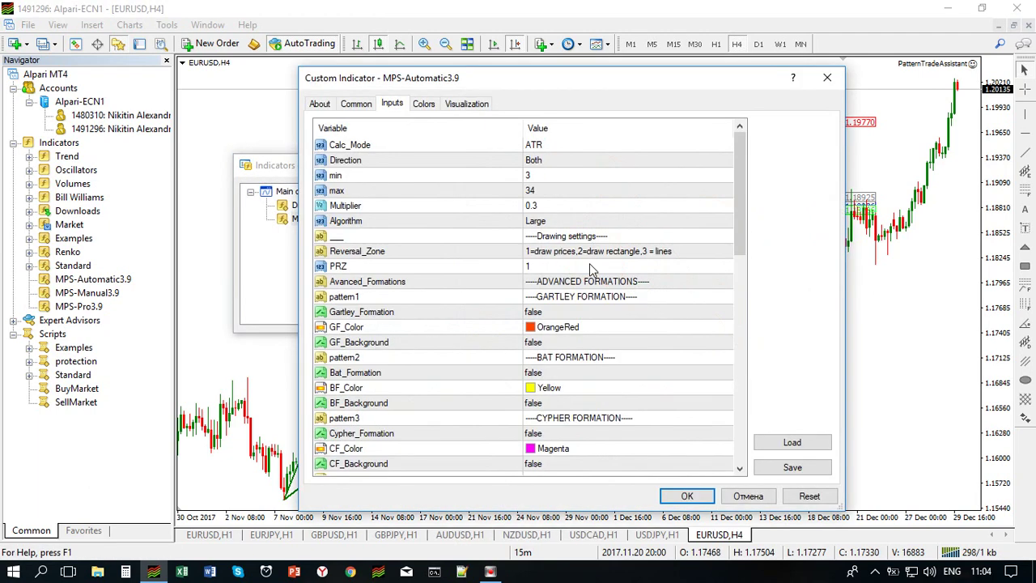
pyautogui.doubleClick(567, 267)
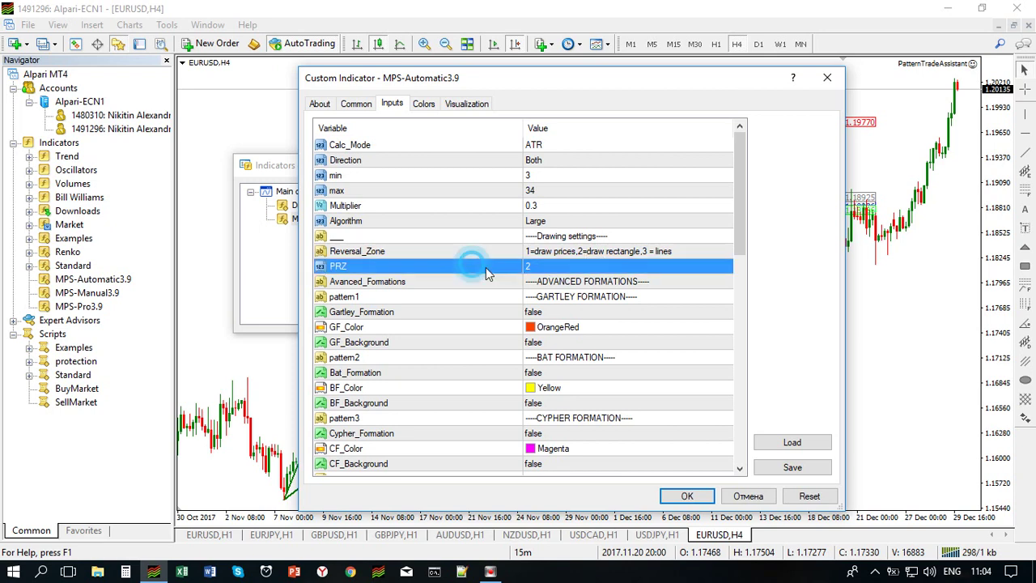
pyautogui.click(682, 492)
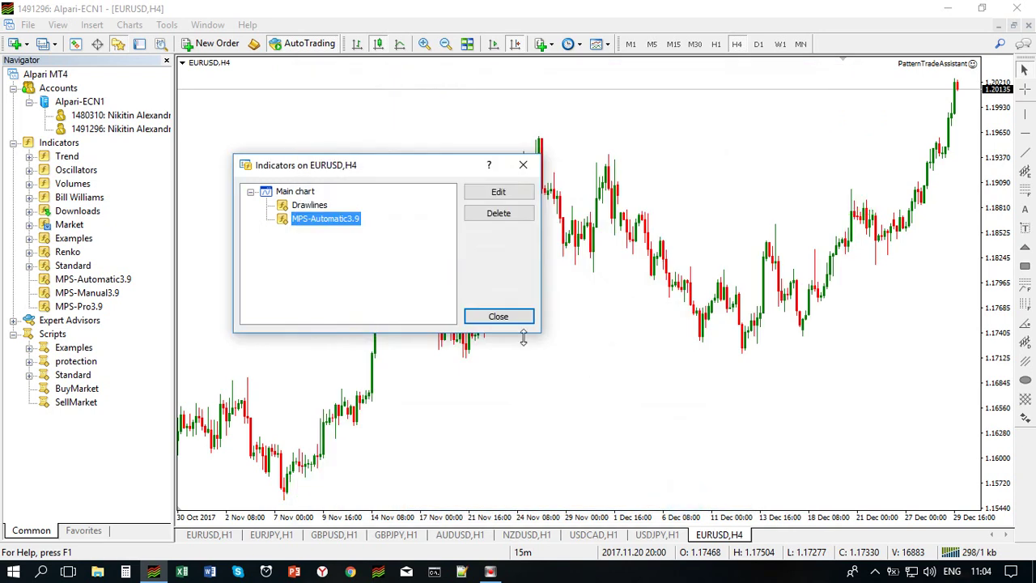
pyautogui.click(497, 316)
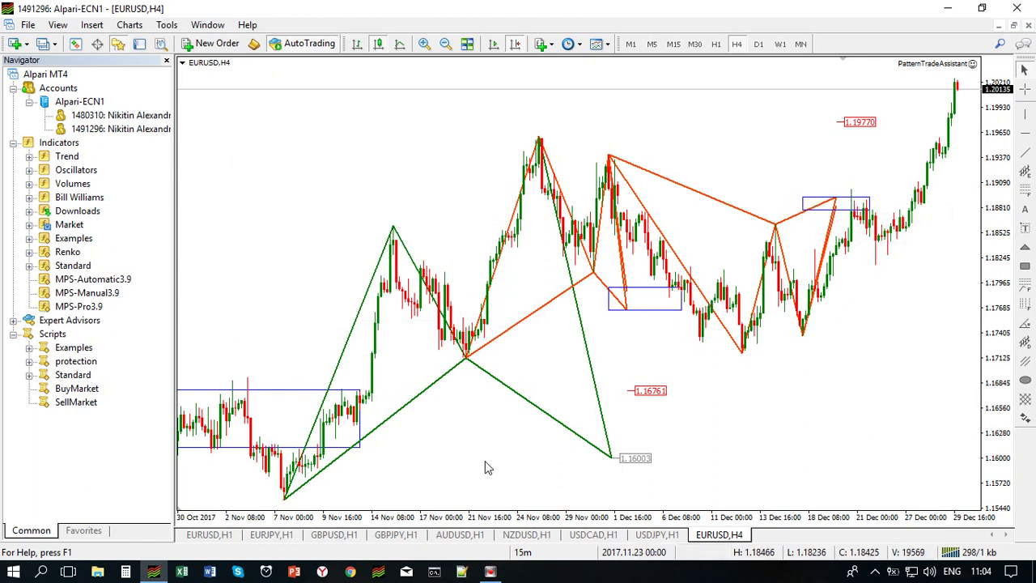
# Measure the decline from the 12 October high to the 27 October 2017 low with a Fibonacci retracement, and delete the retracement.
pyautogui.moveTo(451, 455); pyautogui.dragTo(813, 421)
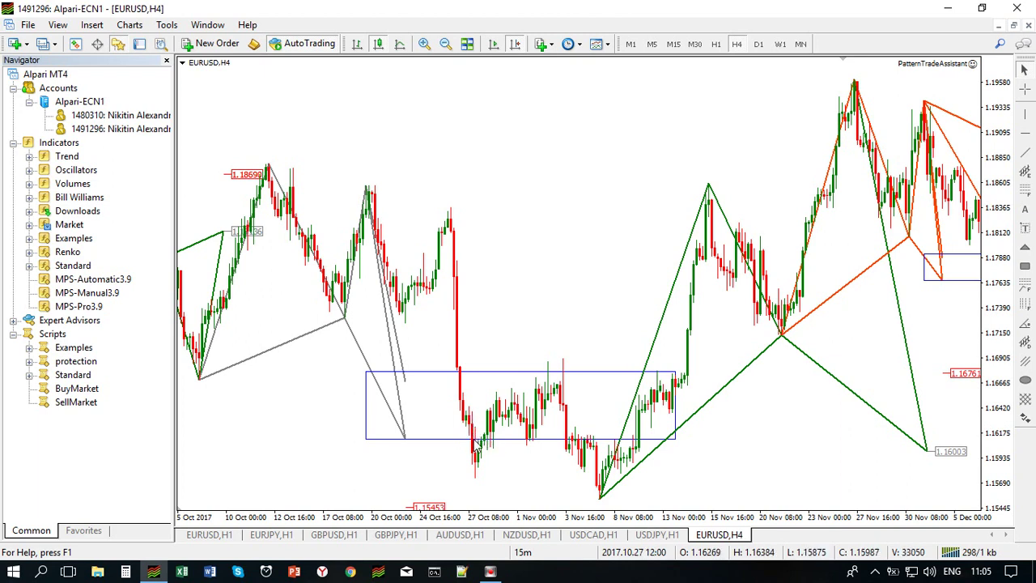
pyautogui.middleClick(463, 445)
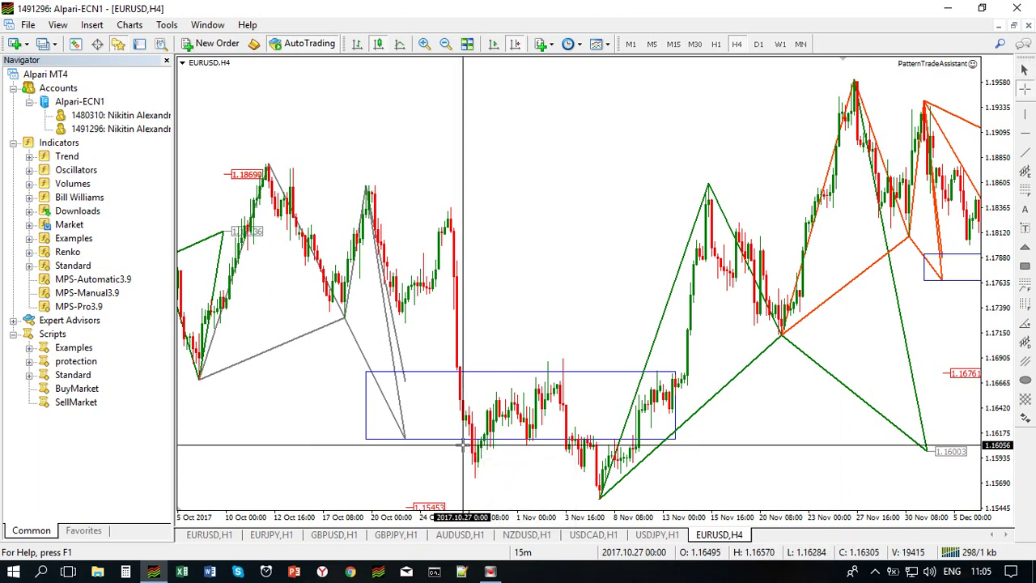
pyautogui.click(1024, 190)
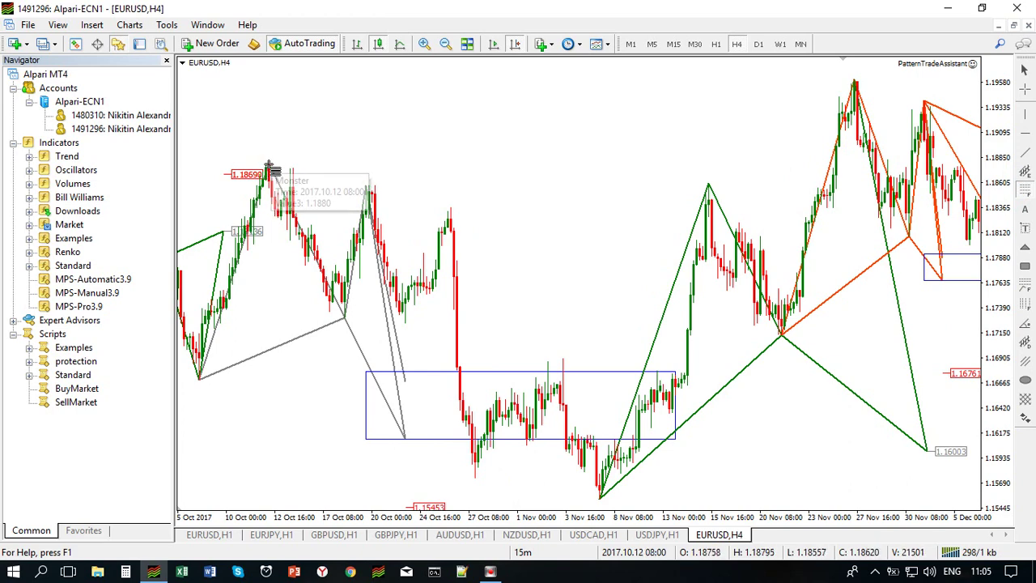
pyautogui.moveTo(270, 168); pyautogui.dragTo(477, 478)
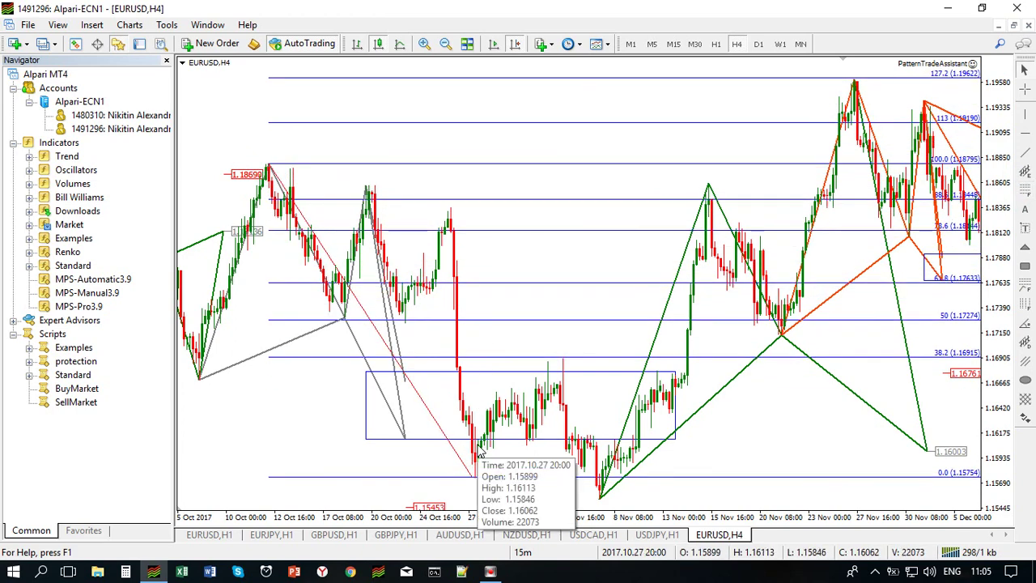
pyautogui.middleClick(477, 444)
pyautogui.moveTo(477, 444); pyautogui.dragTo(631, 289)
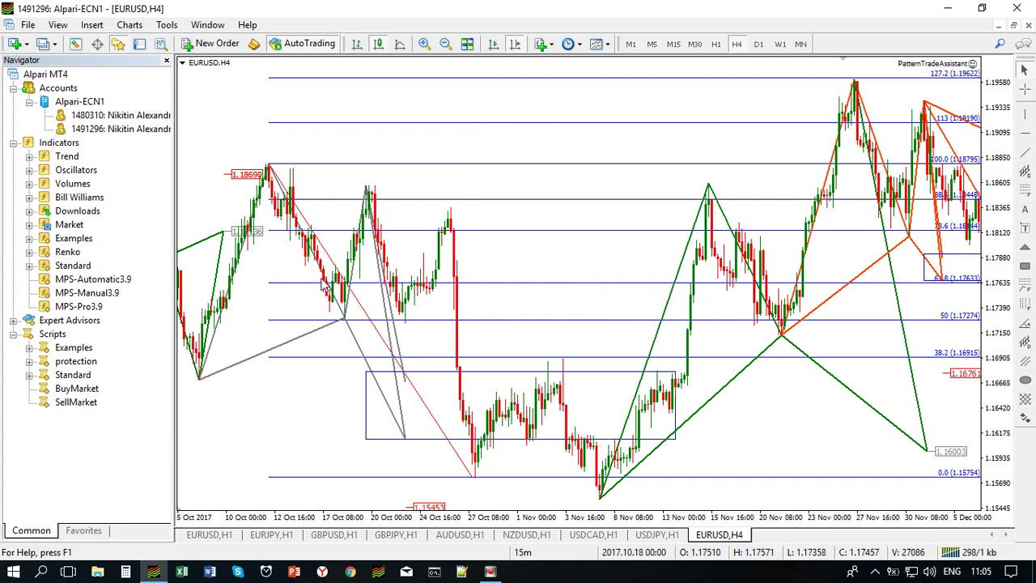
pyautogui.click(360, 309)
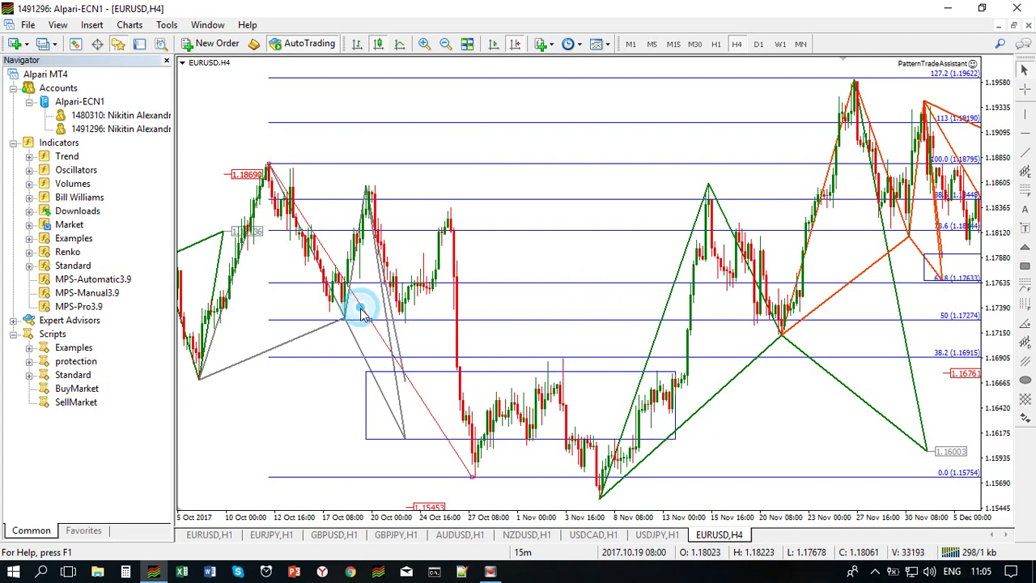
pyautogui.press('Delete')
# Set Shark2_Pattern to true in the MPS-Automatic3.9 inputs.
pyautogui.moveTo(251, 391); pyautogui.dragTo(559, 416)
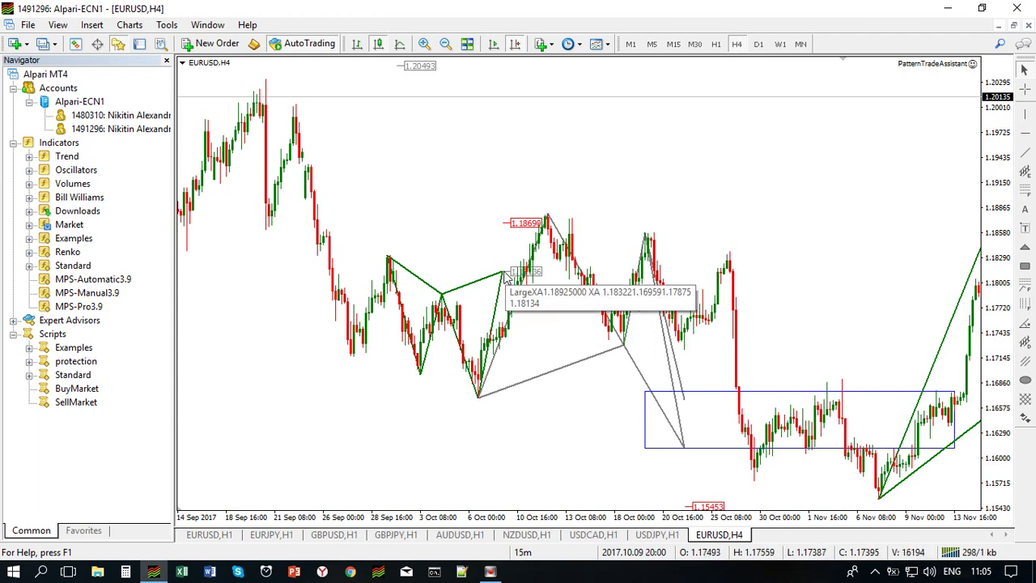
pyautogui.rightClick(435, 217)
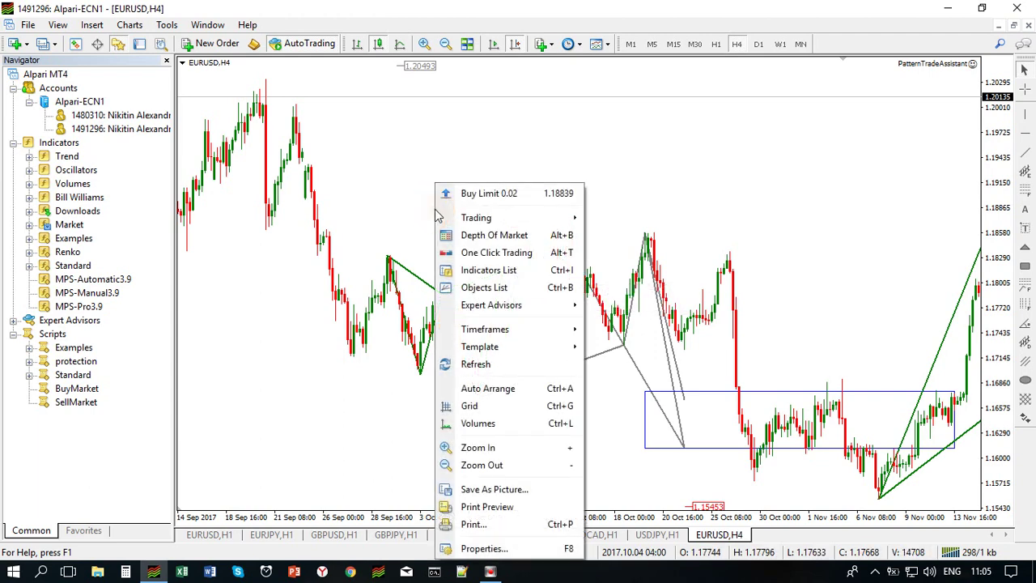
pyautogui.click(480, 270)
pyautogui.doubleClick(348, 218)
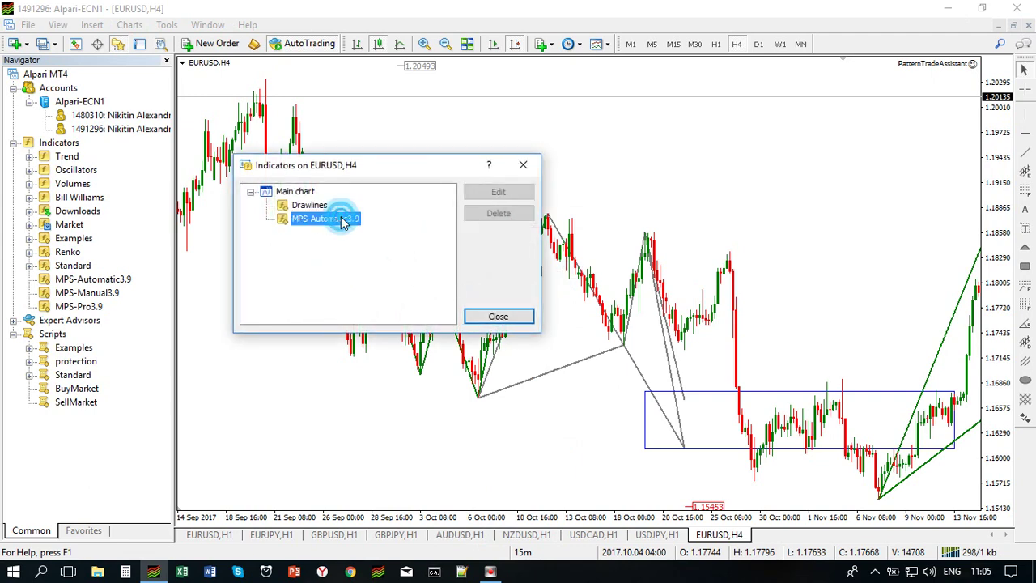
pyautogui.scroll(-15, 386, 233)
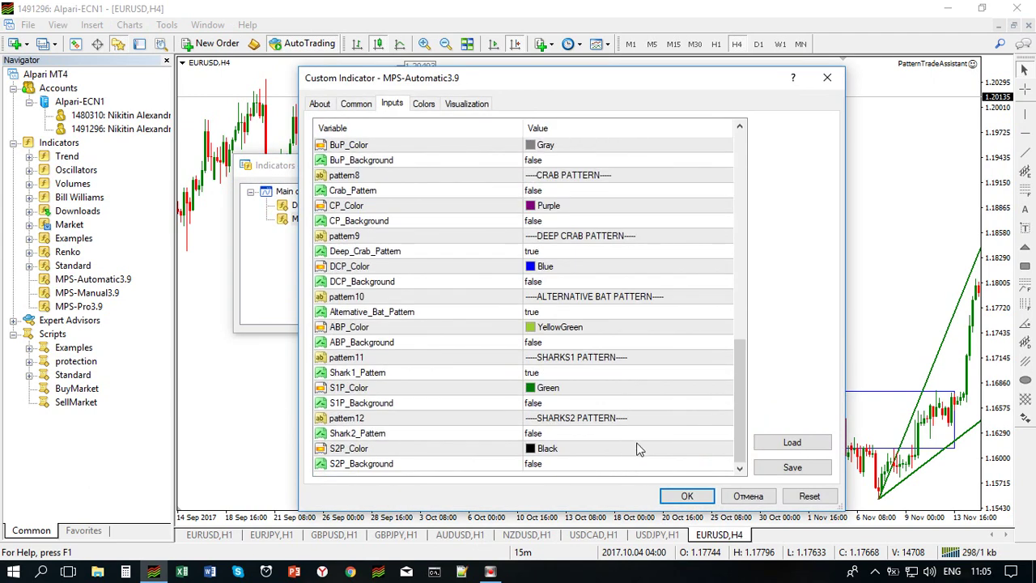
pyautogui.click(555, 439)
pyautogui.click(556, 441)
pyautogui.click(555, 453)
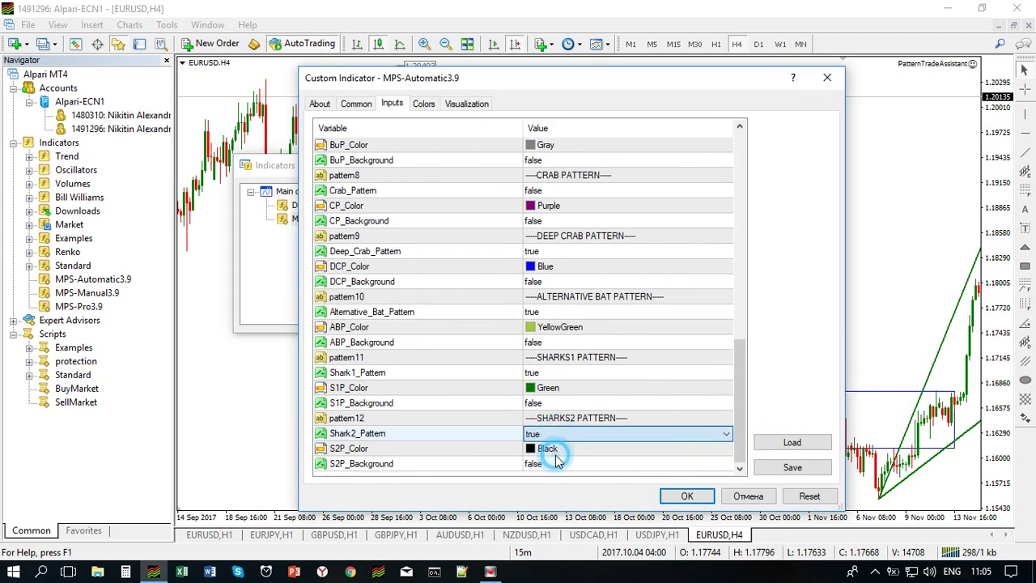
# Set Shark1_Pattern to false, apply the indicator changes and return to the chart.
pyautogui.click(566, 374)
pyautogui.click(564, 374)
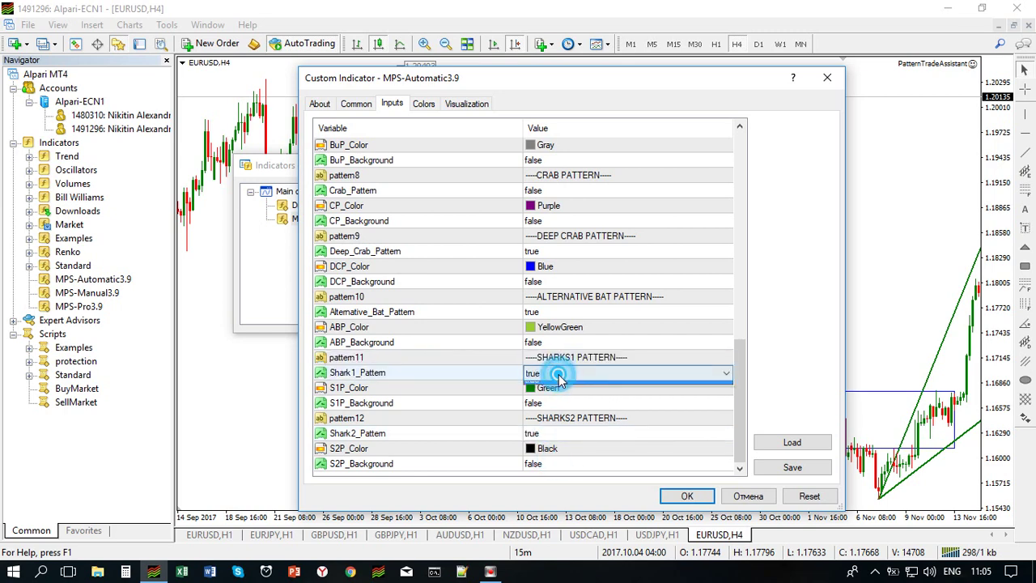
pyautogui.click(544, 396)
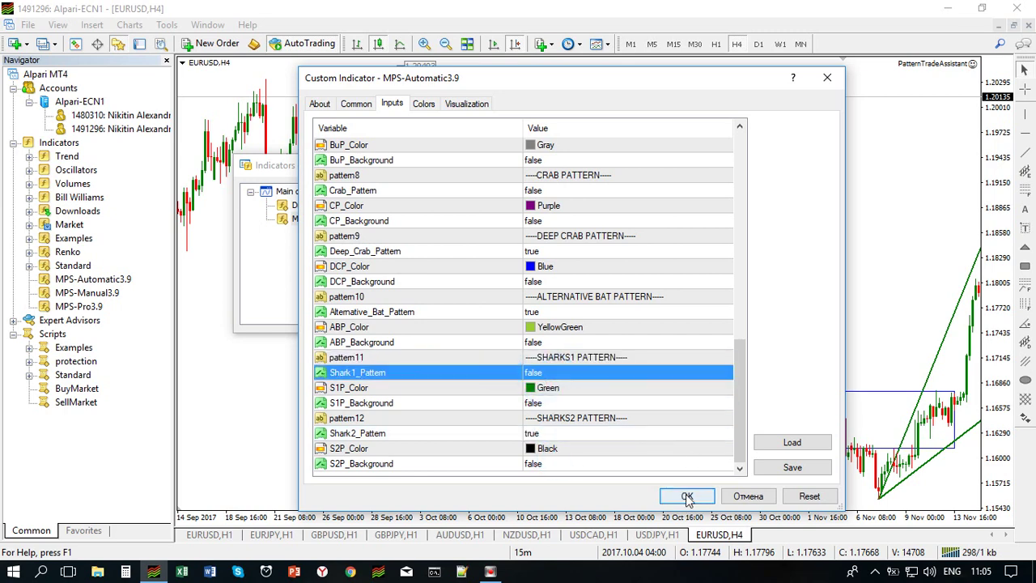
pyautogui.click(686, 493)
pyautogui.click(499, 317)
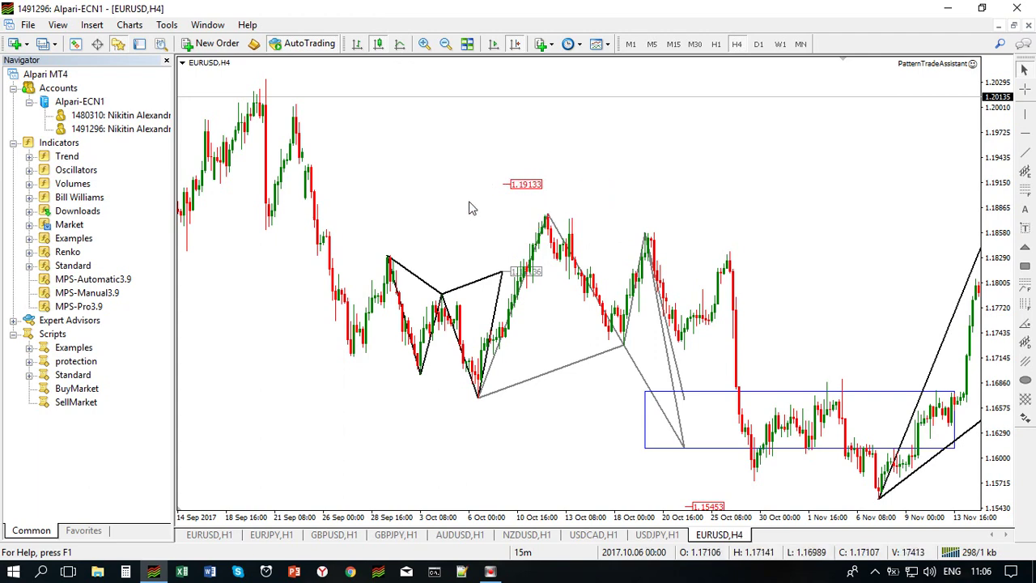
# Examine the Shark 2 patterns across the EURUSD H4 history back to July 2017, and return to the latest bars.
pyautogui.moveTo(443, 233); pyautogui.dragTo(561, 238)
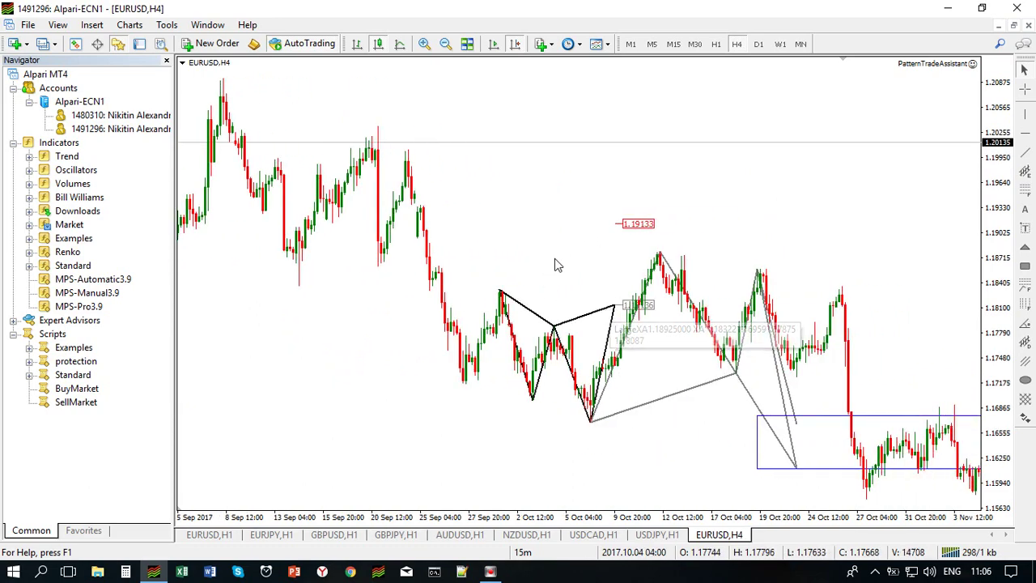
pyautogui.moveTo(762, 243); pyautogui.dragTo(437, 300)
pyautogui.scroll(-10, 437, 300)
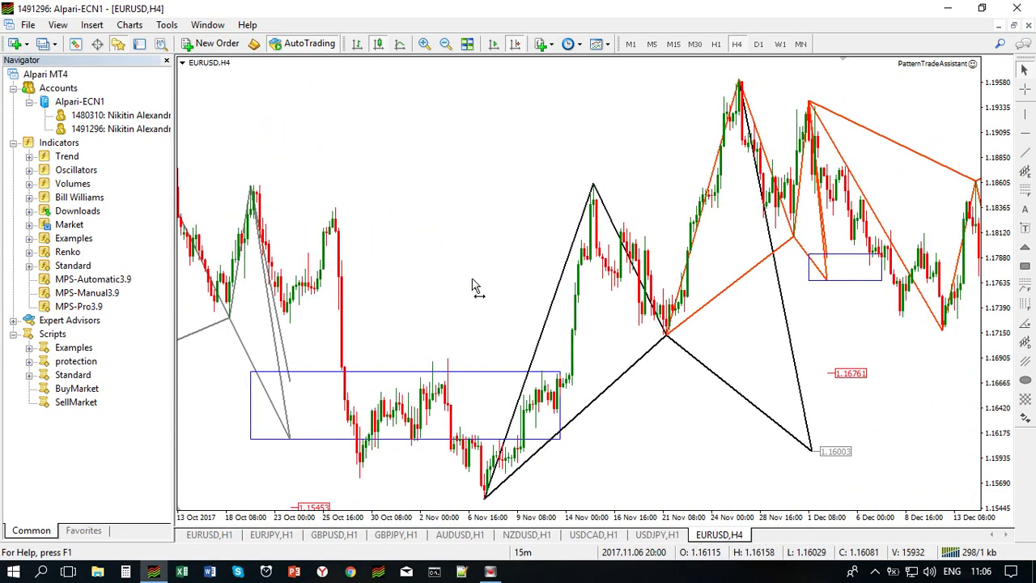
pyautogui.scroll(-4, 850, 410)
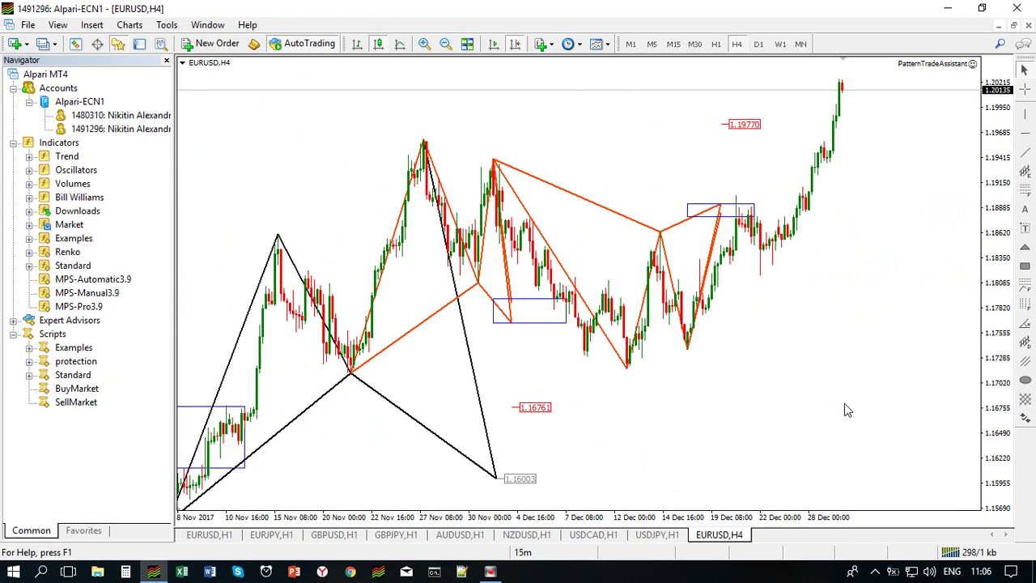
pyautogui.scroll(15, 666, 361)
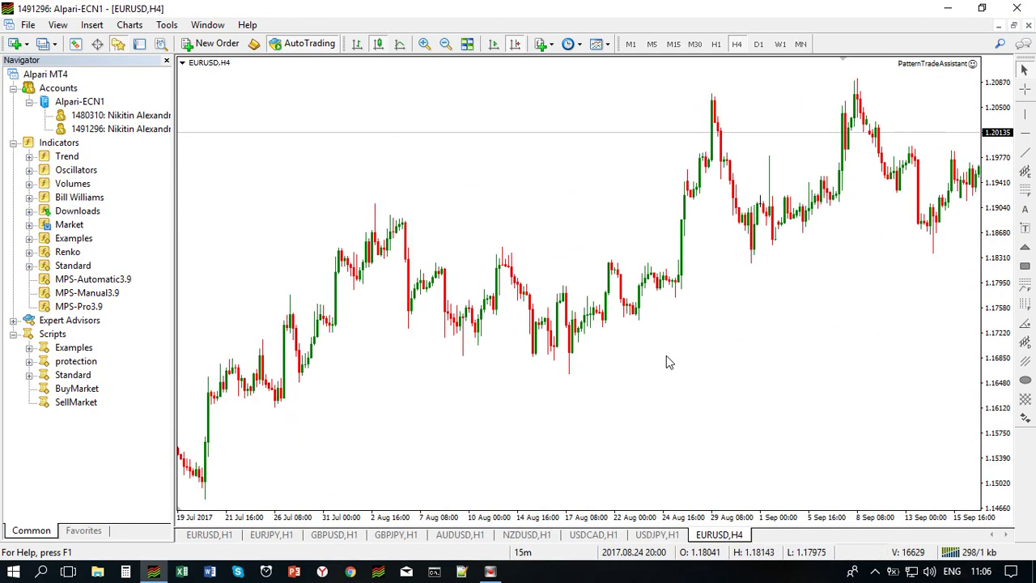
pyautogui.scroll(-15, 672, 356)
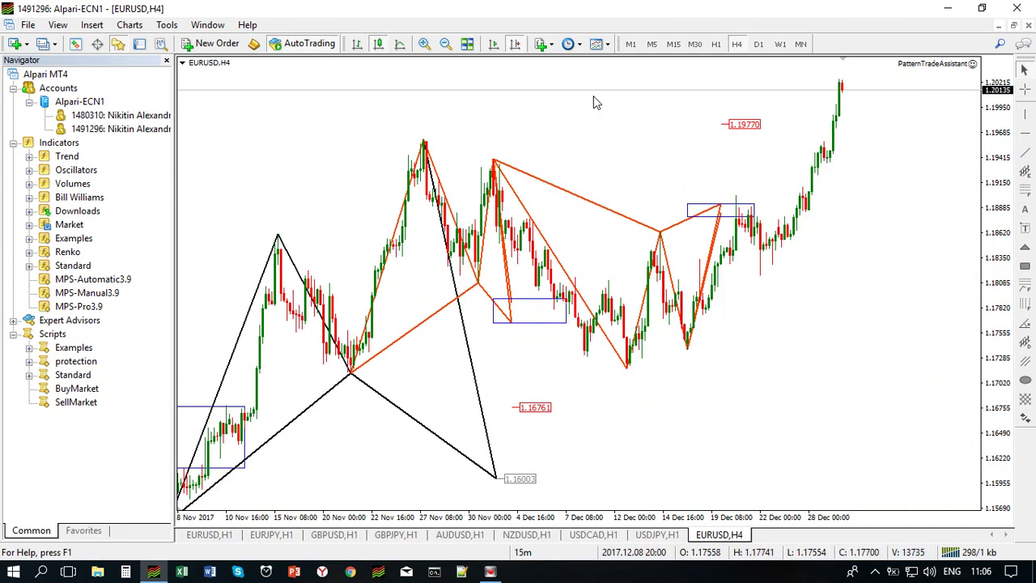
# Remove the MPS-Automatic3.9 indicator from the EURUSD H4 chart.
pyautogui.rightClick(595, 102)
pyautogui.click(639, 182)
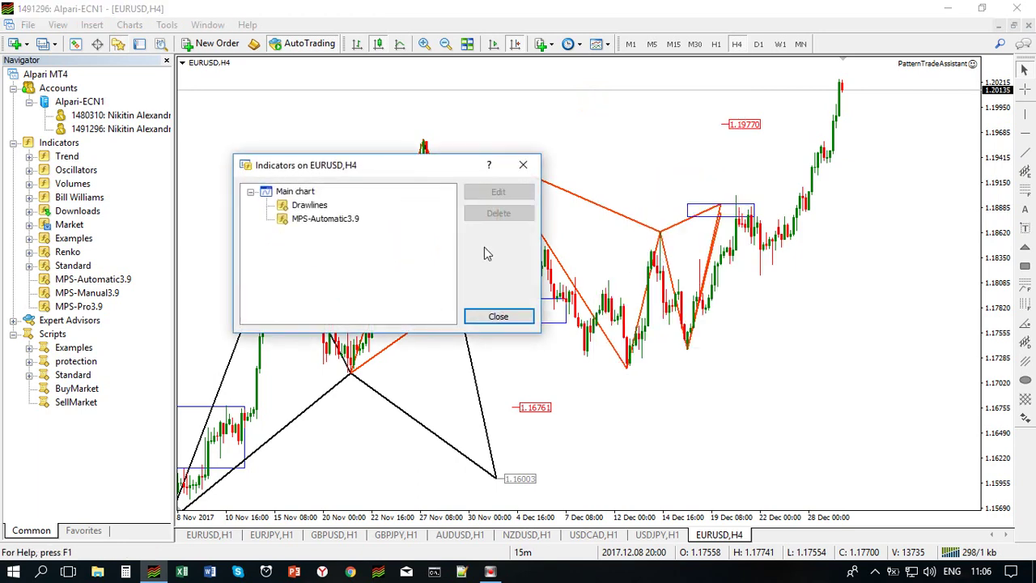
pyautogui.click(324, 218)
pyautogui.click(498, 213)
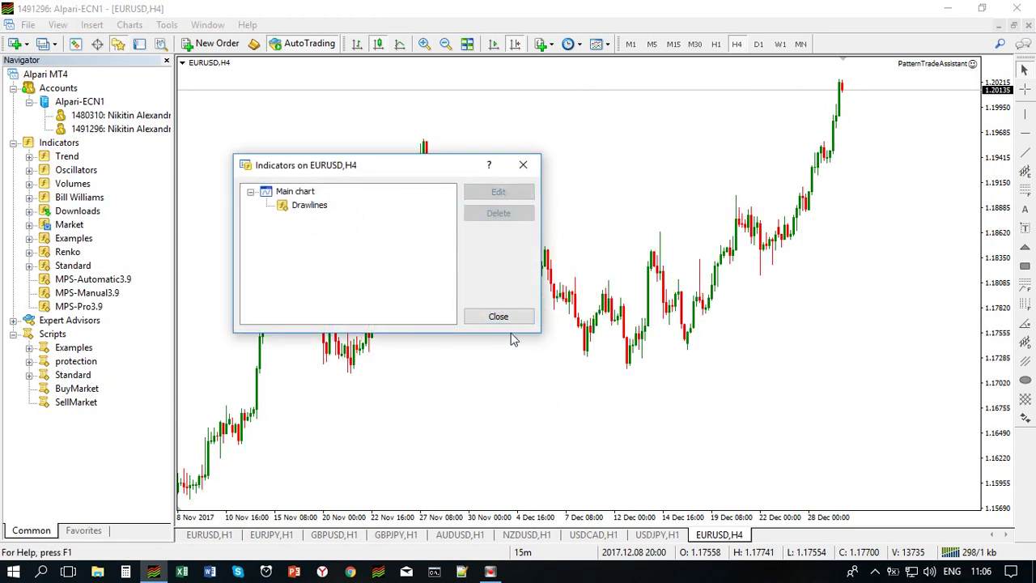
pyautogui.click(498, 316)
pyautogui.moveTo(428, 358); pyautogui.dragTo(492, 411)
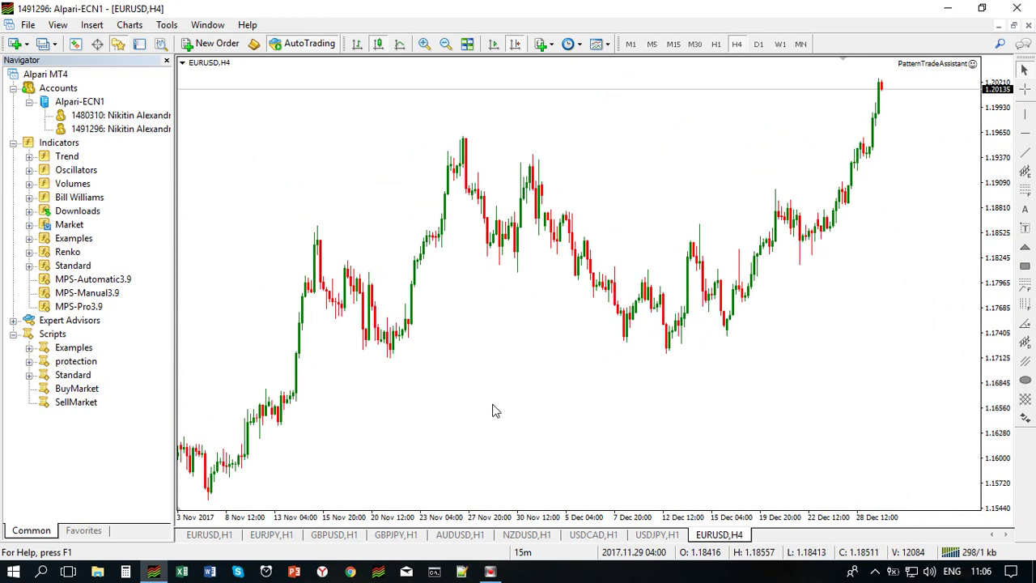
# Add the MPS-Manual3.9 indicator to the chart with its default inputs, reviewing Calc_Mode, Direction, COLOR and BACKGROUND.
pyautogui.doubleClick(102, 295)
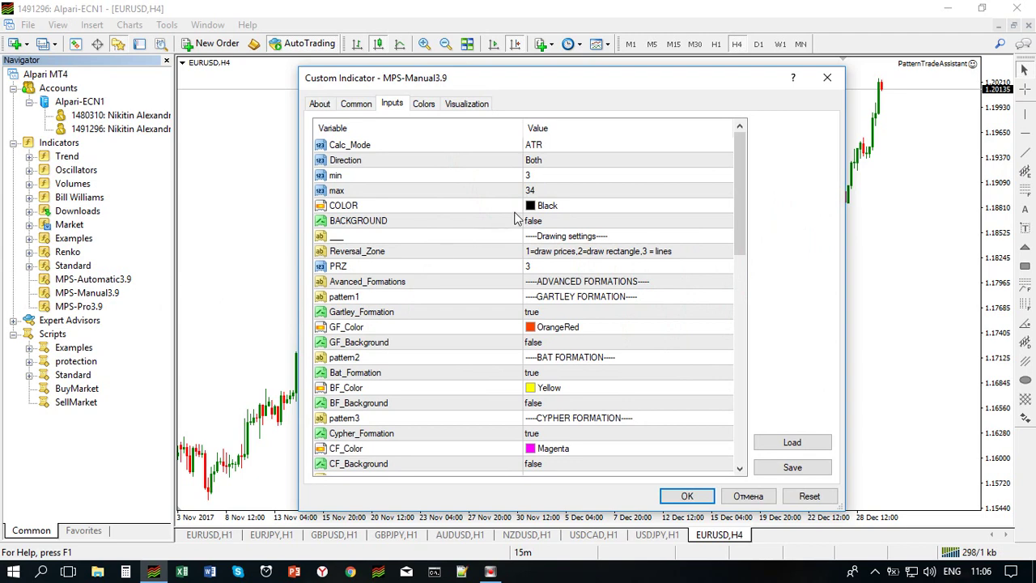
pyautogui.click(560, 147)
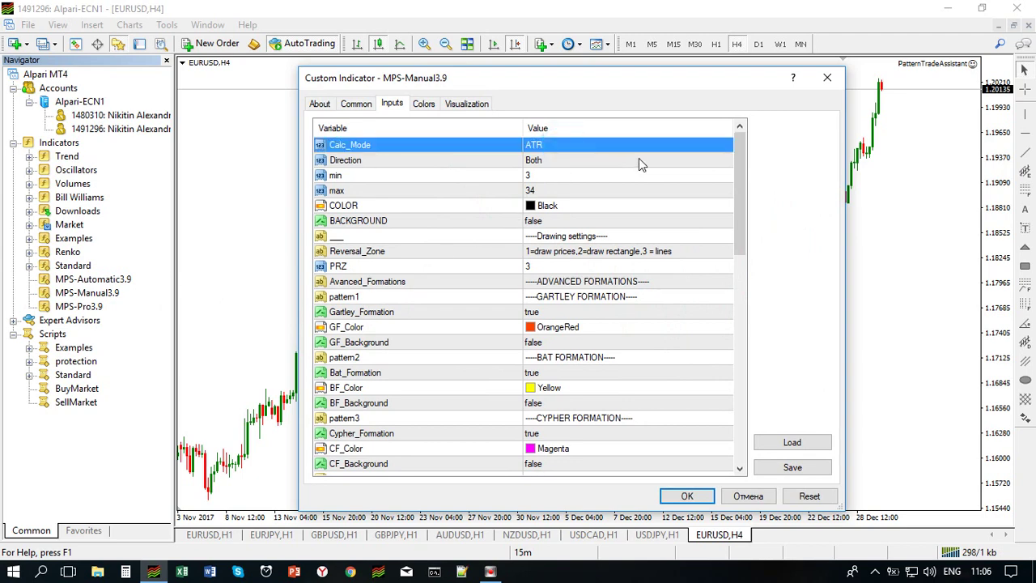
pyautogui.click(578, 161)
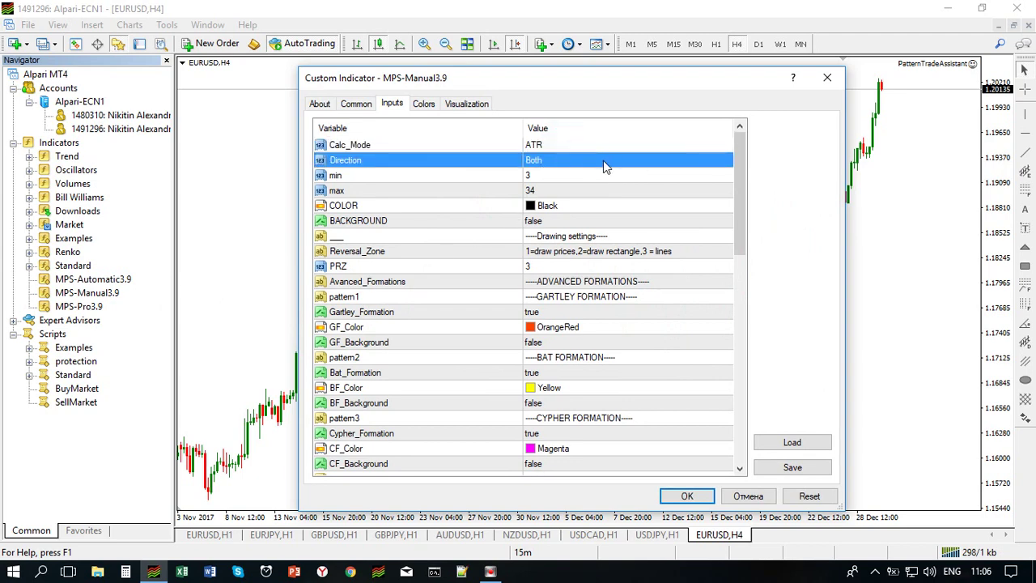
pyautogui.click(572, 209)
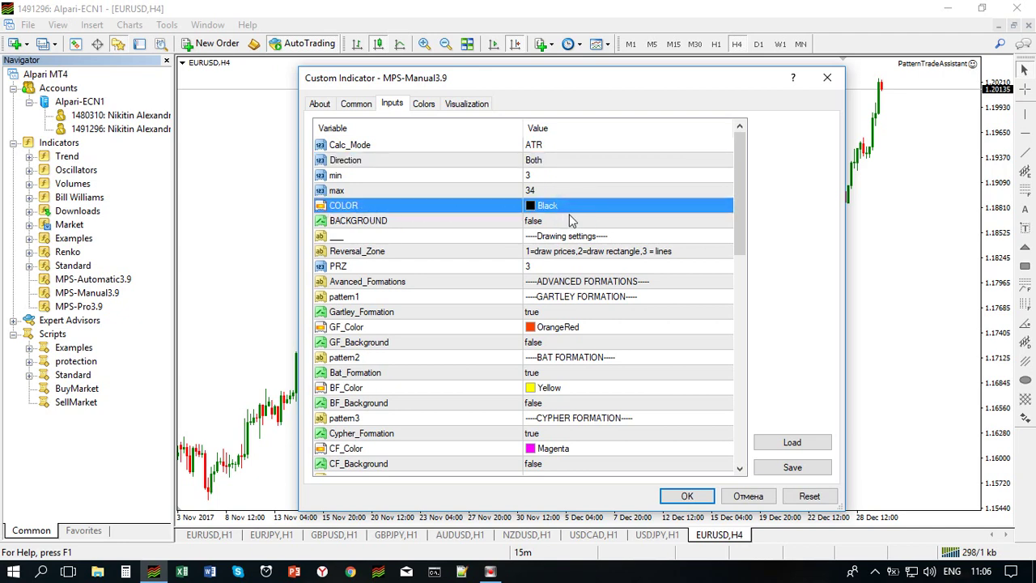
pyautogui.click(568, 221)
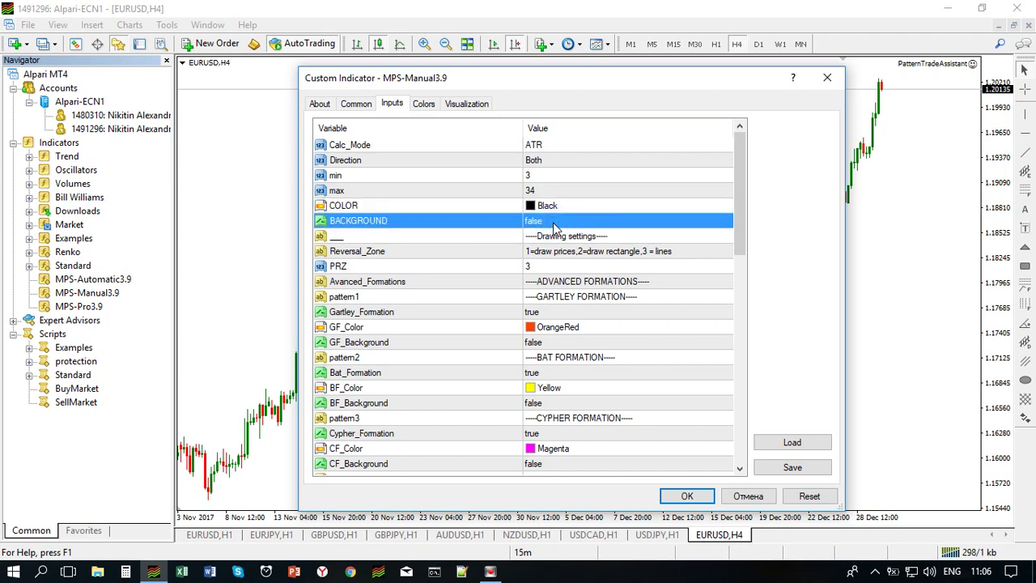
pyautogui.click(558, 210)
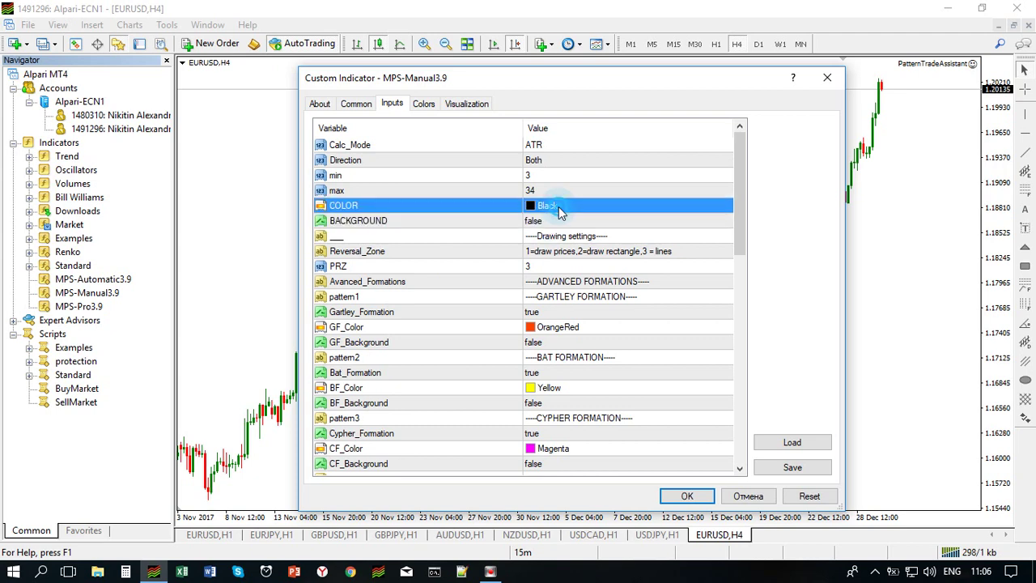
pyautogui.click(566, 222)
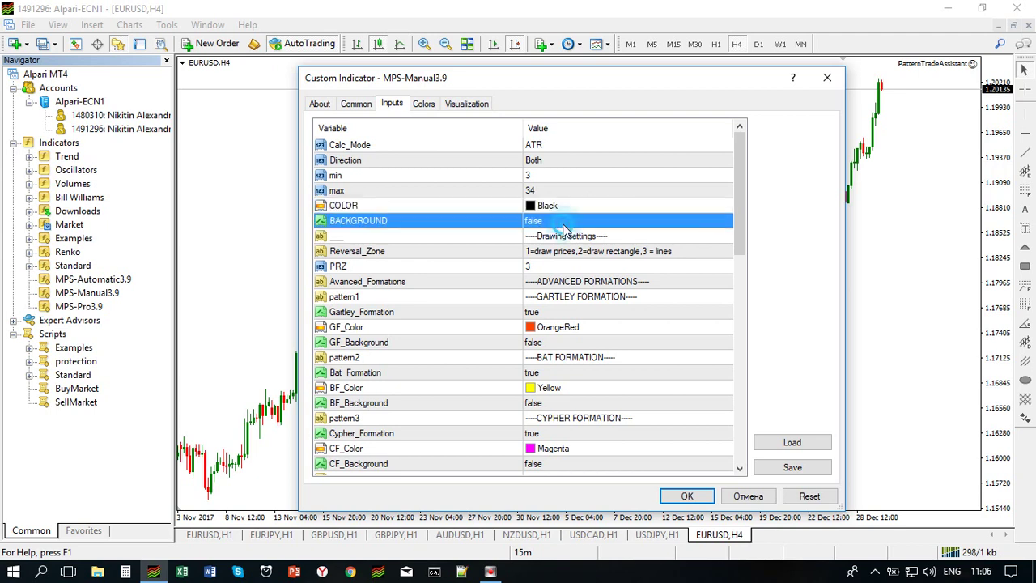
pyautogui.click(557, 206)
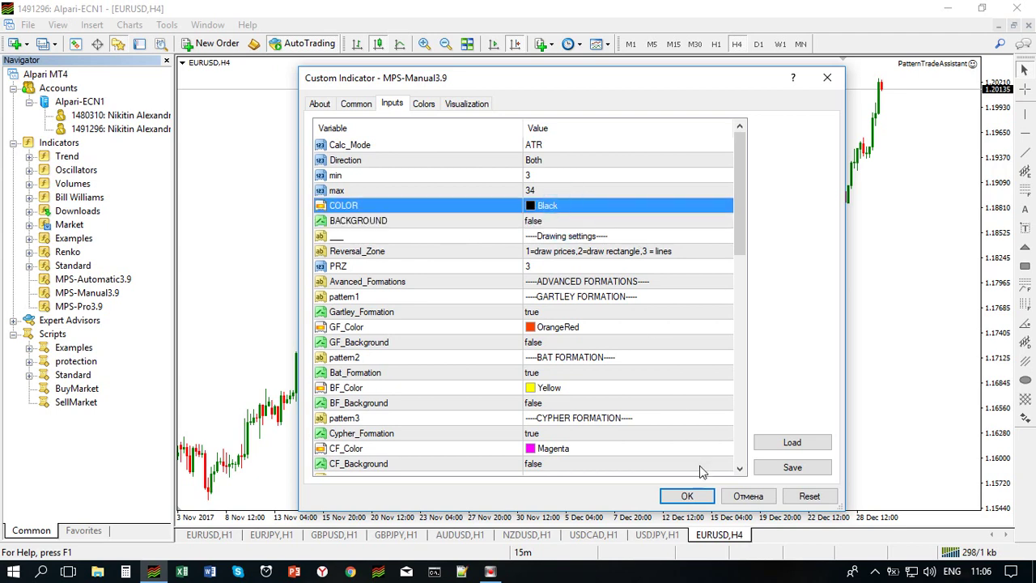
pyautogui.click(687, 496)
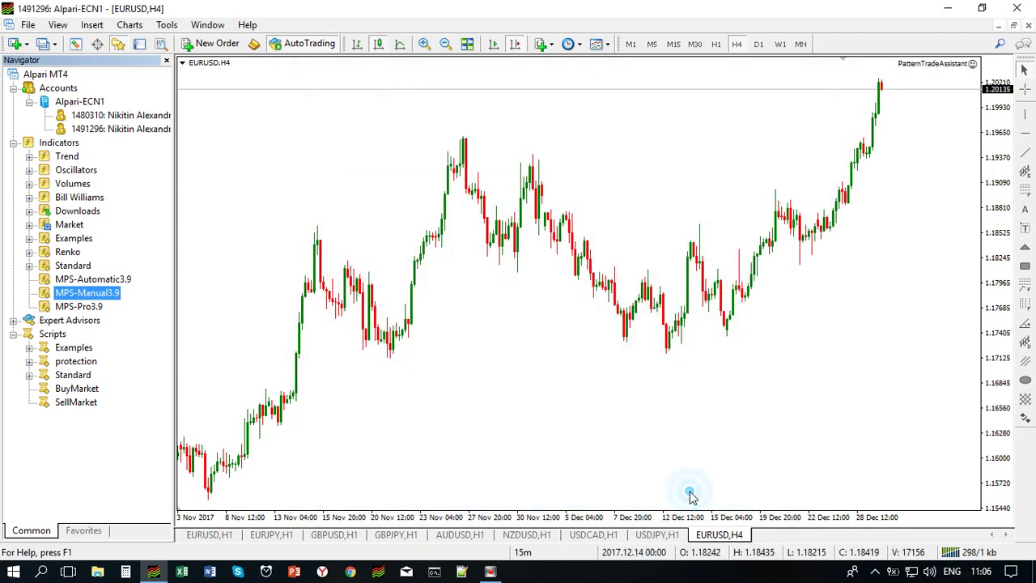
# Draw an XABCD pattern through the 21 November low, 27 November high, 30 November low, 1 December high and a D point near 7 December; delete it.
pyautogui.click(486, 370)
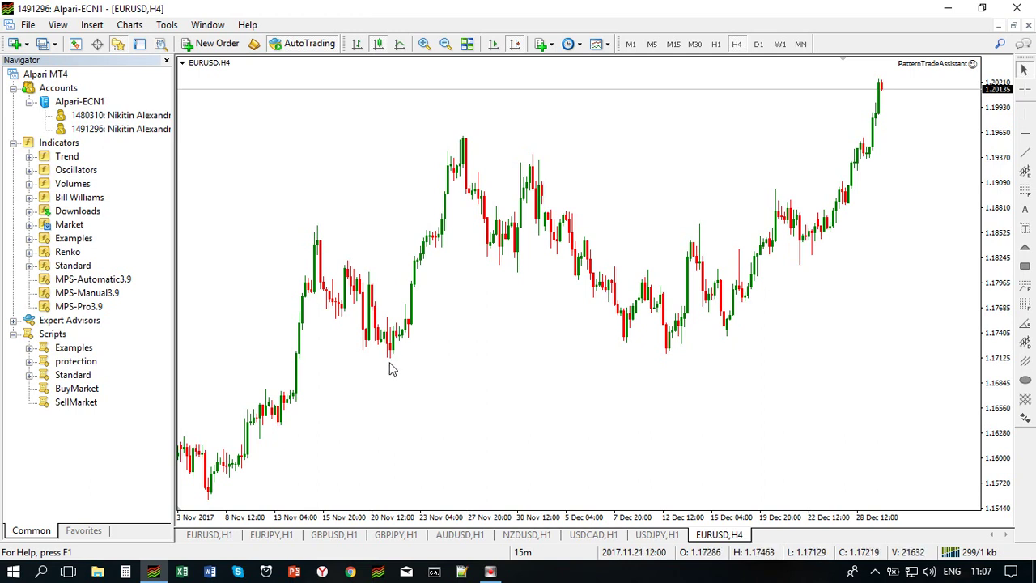
pyautogui.moveTo(390, 362); pyautogui.dragTo(462, 138)
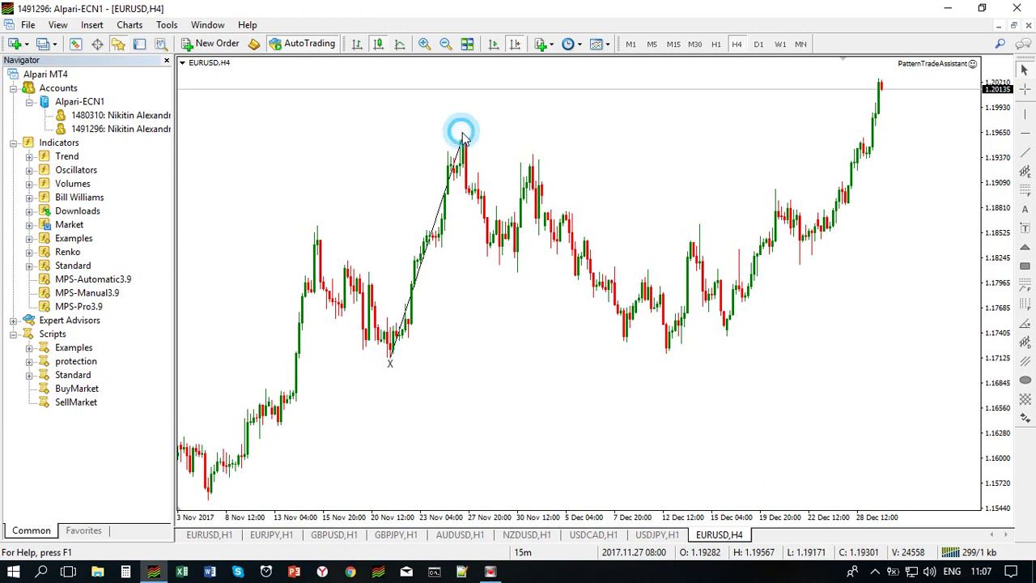
pyautogui.click(517, 277)
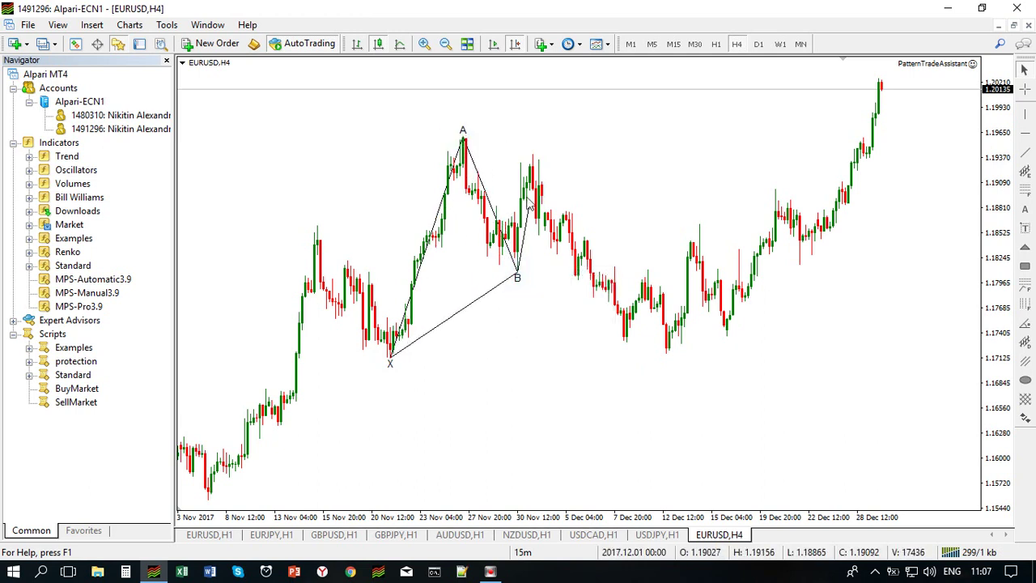
pyautogui.click(533, 154)
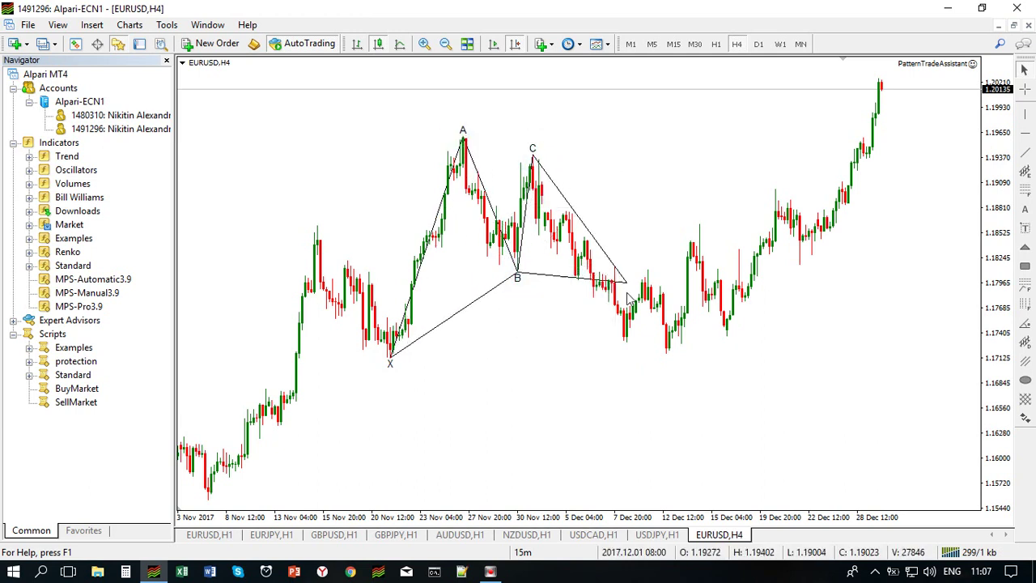
pyautogui.click(619, 333)
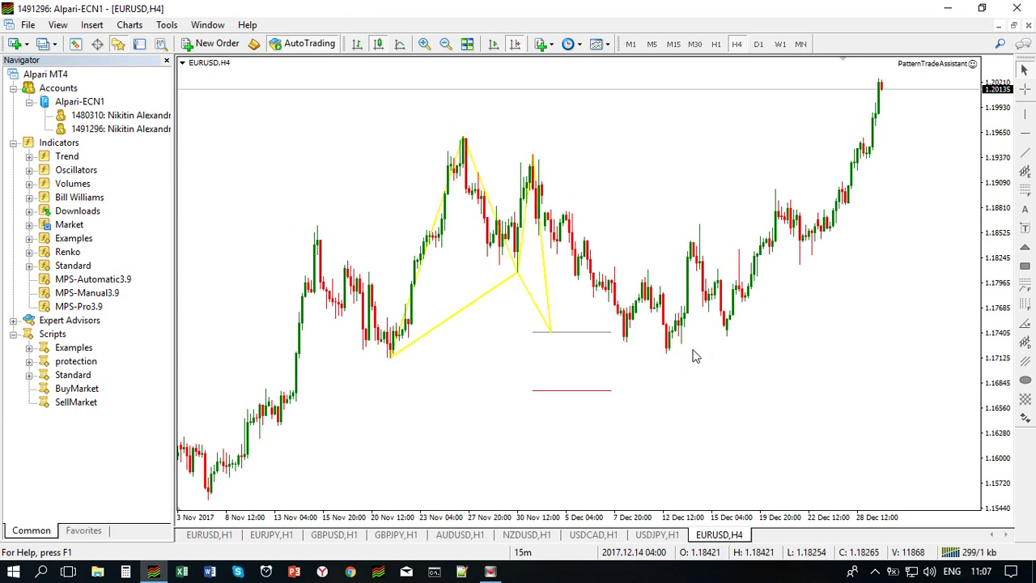
pyautogui.press('Delete')
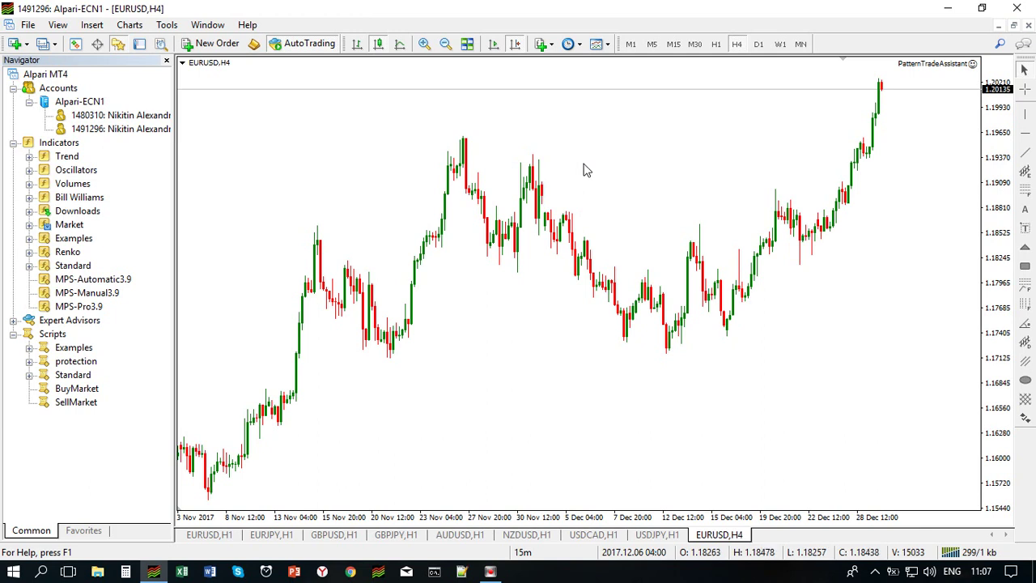
# Draw the pattern in reverse, from point C at the 1 December high back to the 21 November low, and delete it.
pyautogui.click(533, 157)
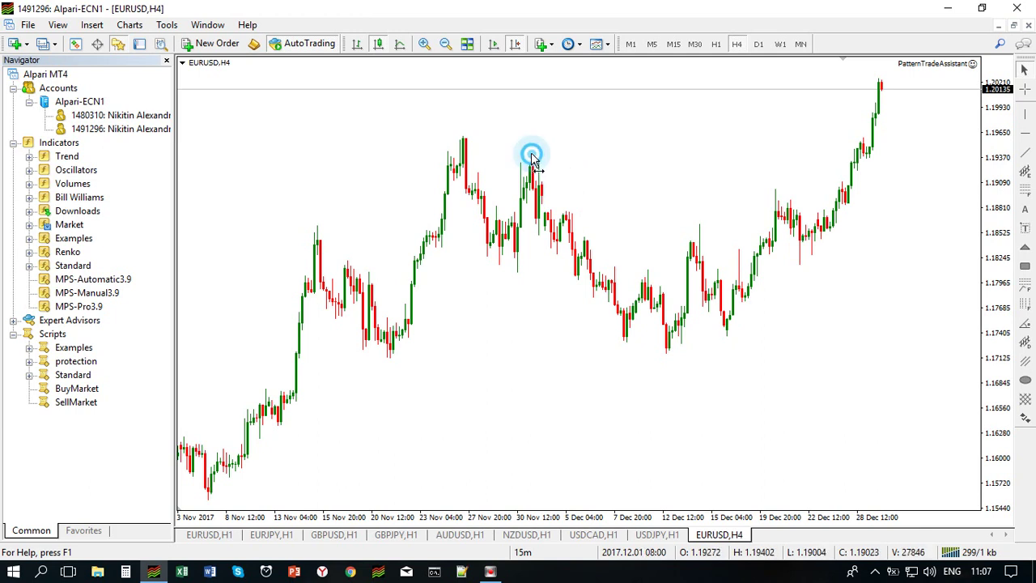
pyautogui.click(391, 365)
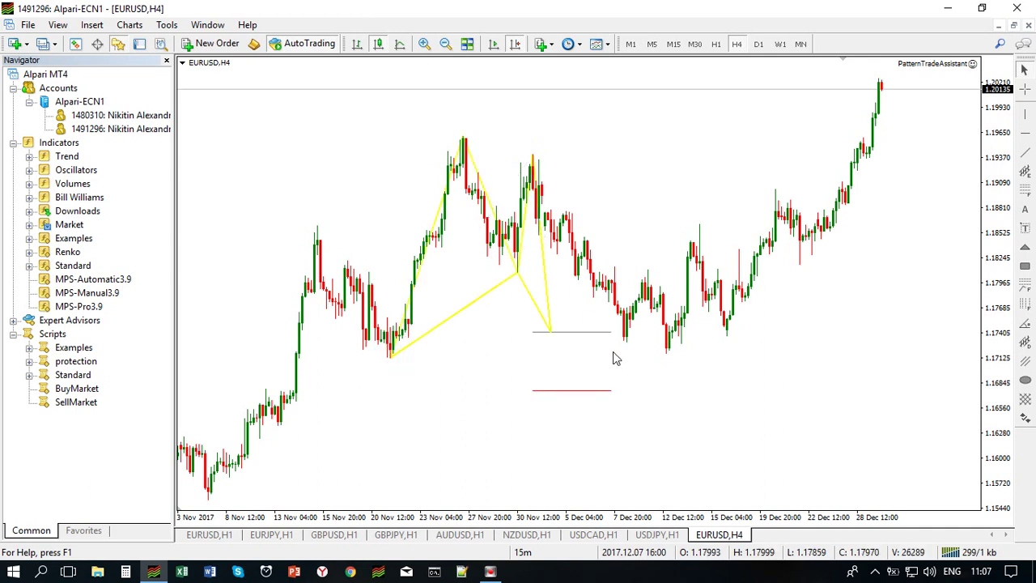
pyautogui.press('Delete')
# Set the MPS-Manual3.9 indicator's COLOR input to Navy, keep BACKGROUND at false, and apply the changes.
pyautogui.rightClick(381, 183)
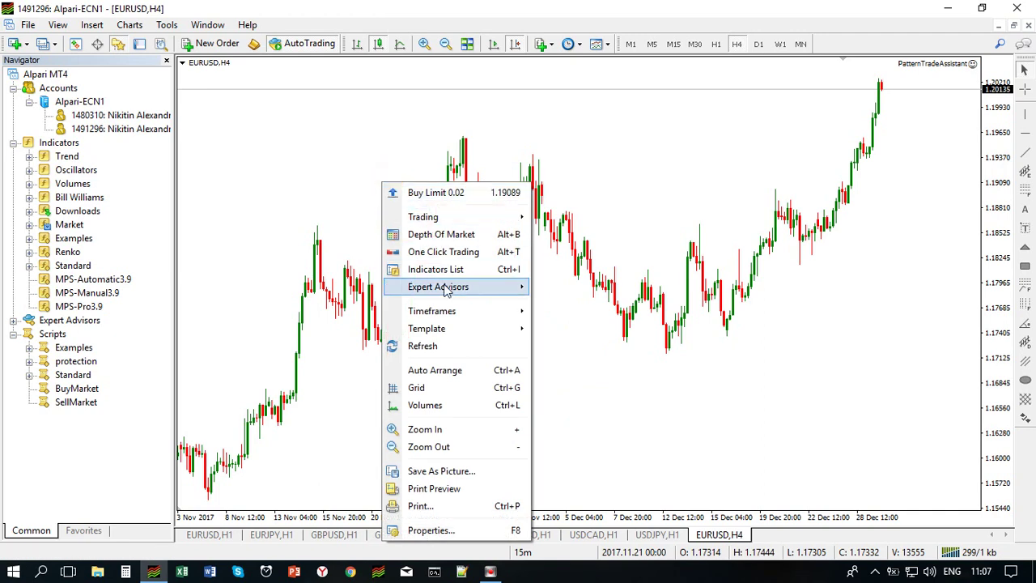
pyautogui.click(437, 269)
pyautogui.click(328, 220)
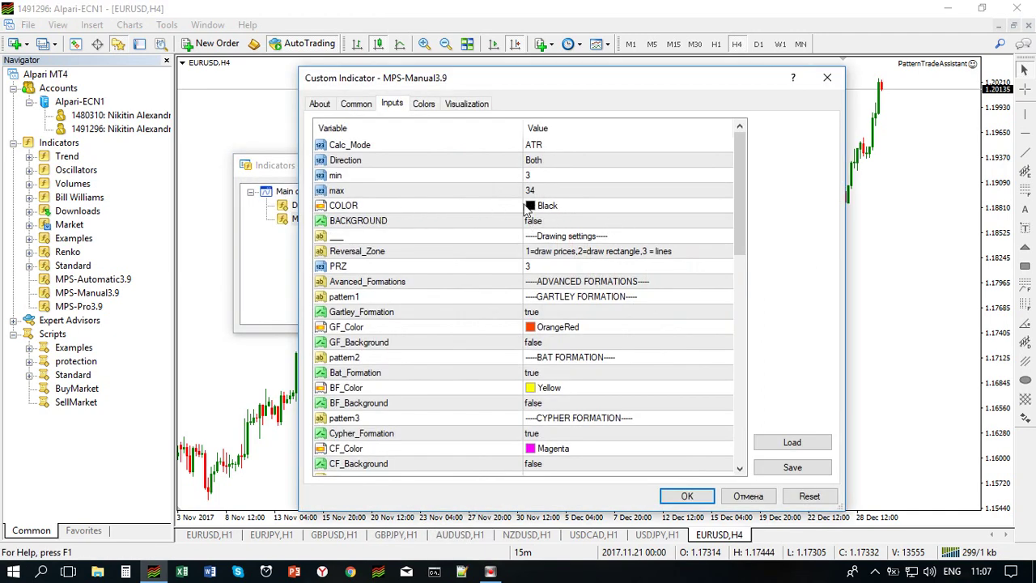
pyautogui.click(574, 206)
pyautogui.click(725, 207)
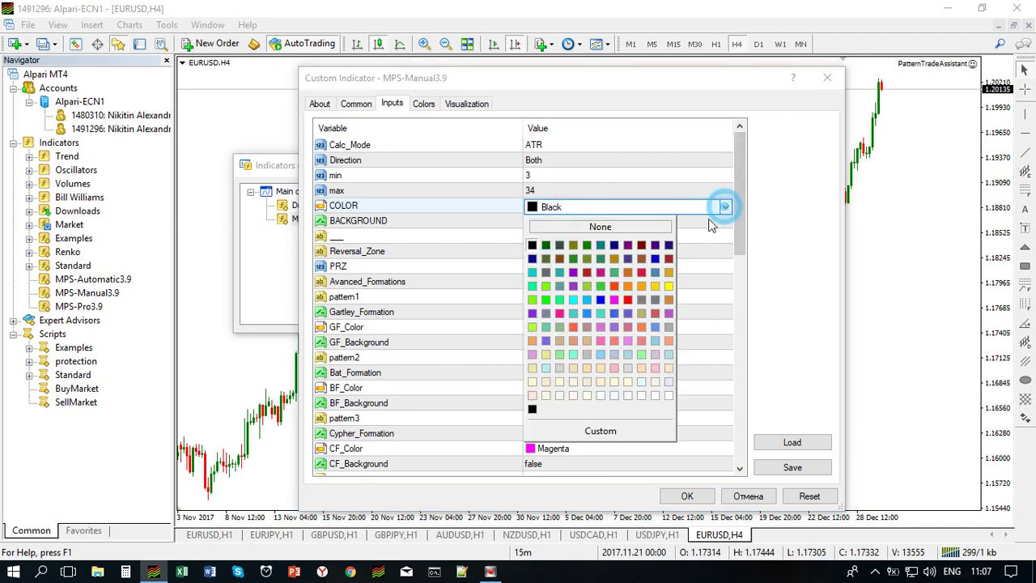
pyautogui.click(614, 245)
pyautogui.click(583, 221)
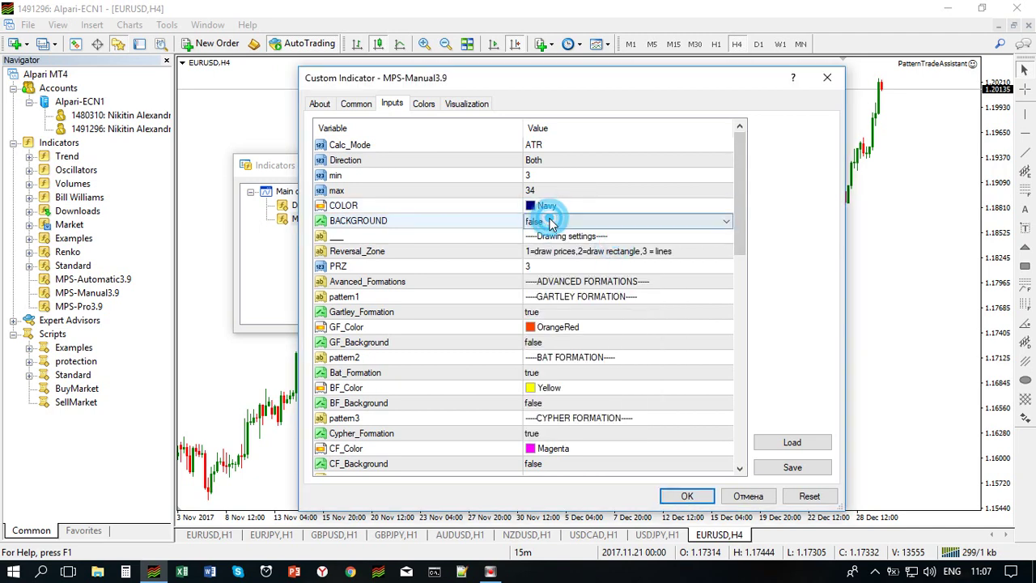
pyautogui.click(724, 222)
pyautogui.click(711, 234)
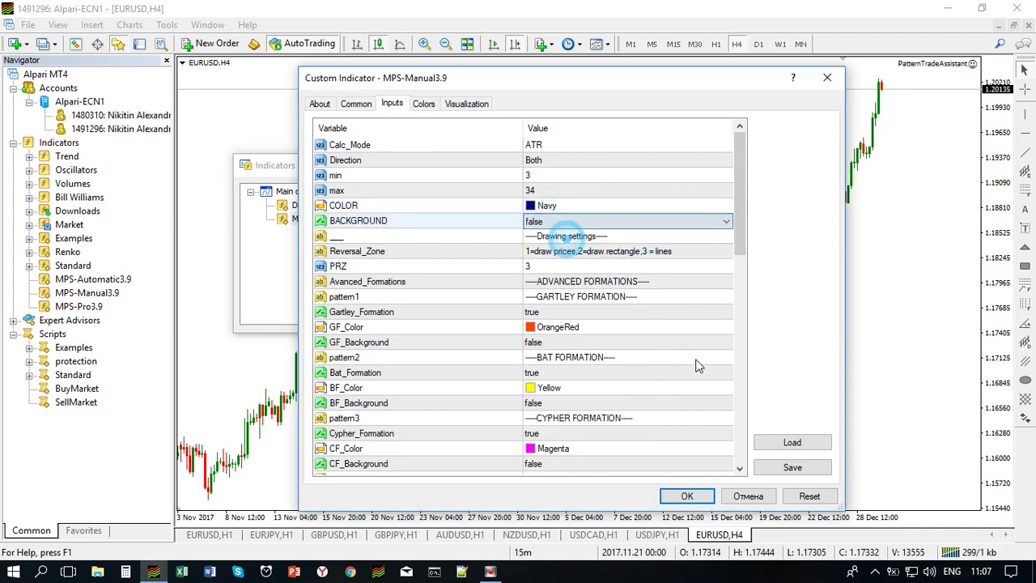
pyautogui.click(671, 495)
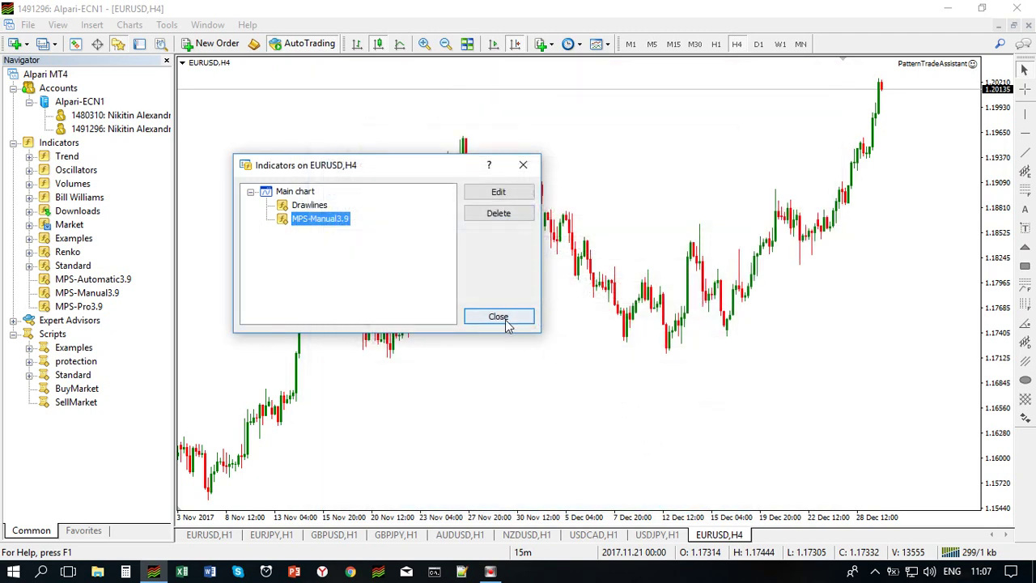
pyautogui.click(501, 318)
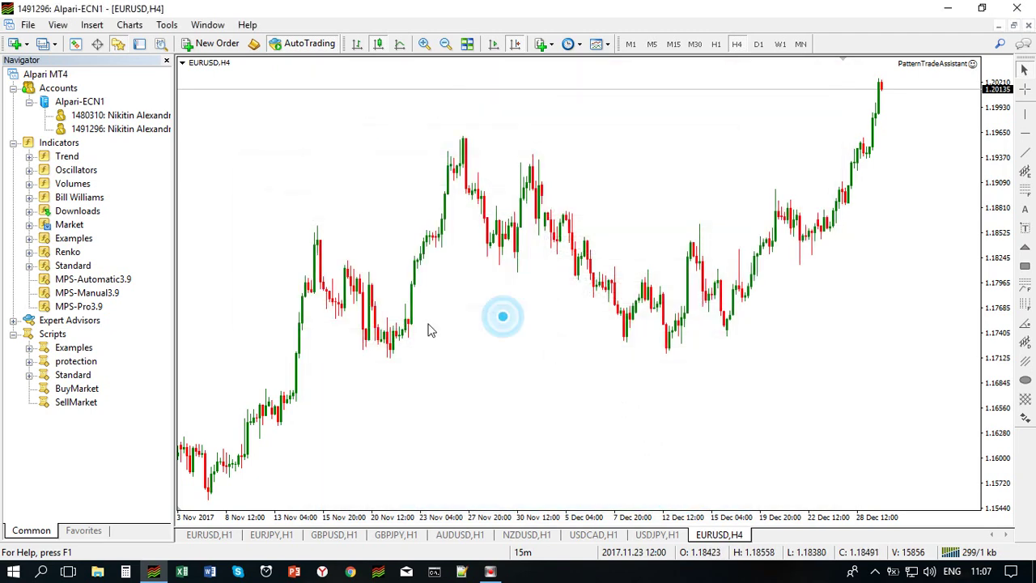
# Draw the XABCD pattern in Navy through the 21 November low, 27 November high, 30 November low and 1 December high, down to point D.
pyautogui.click(390, 359)
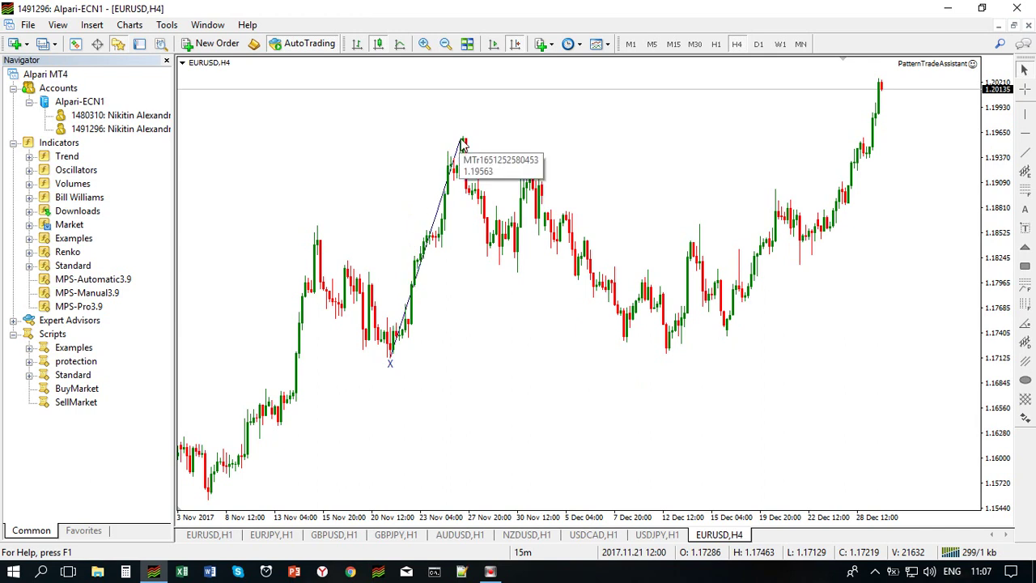
pyautogui.click(463, 143)
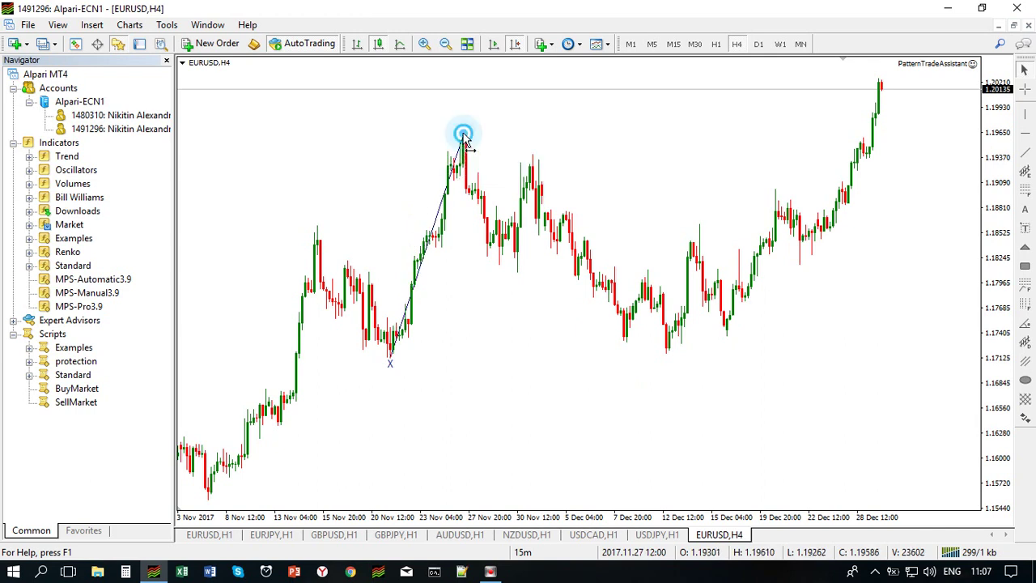
pyautogui.click(518, 275)
pyautogui.click(532, 154)
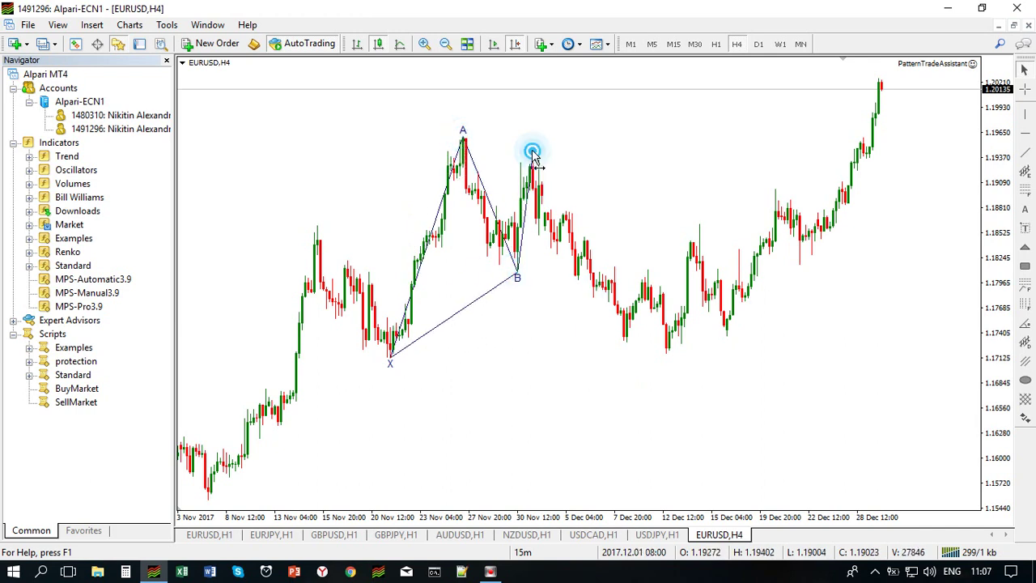
pyautogui.click(619, 325)
# Set the MPS-Manual3.9 indicator's BACKGROUND input to true and apply the change to the chart.
pyautogui.rightClick(497, 370)
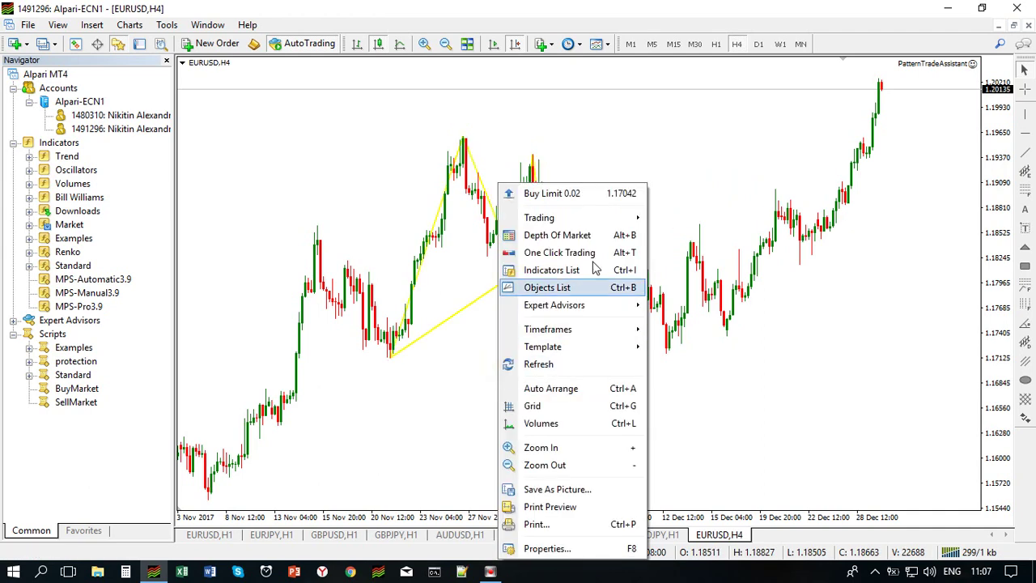
pyautogui.click(566, 270)
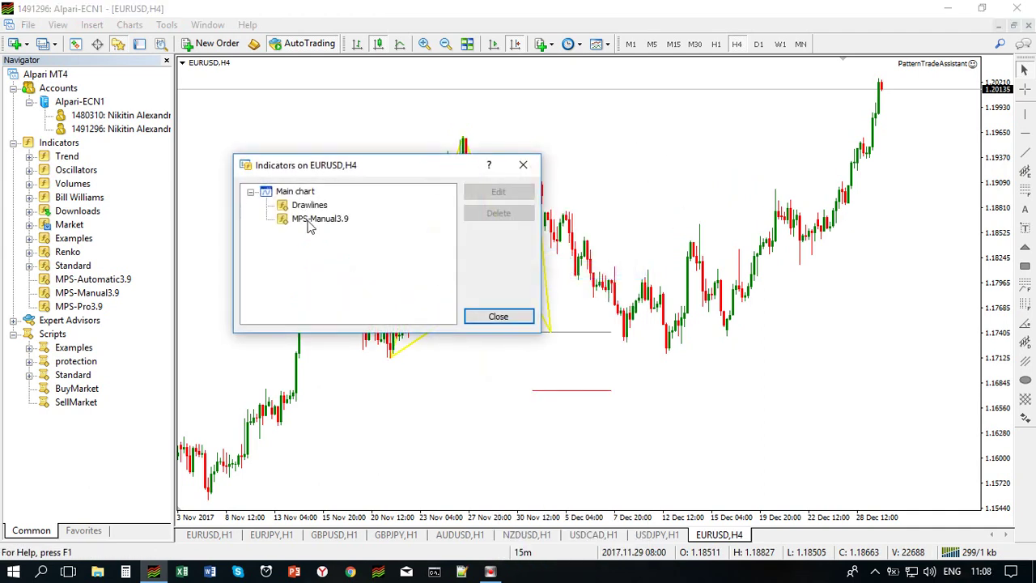
pyautogui.doubleClick(311, 220)
pyautogui.click(579, 222)
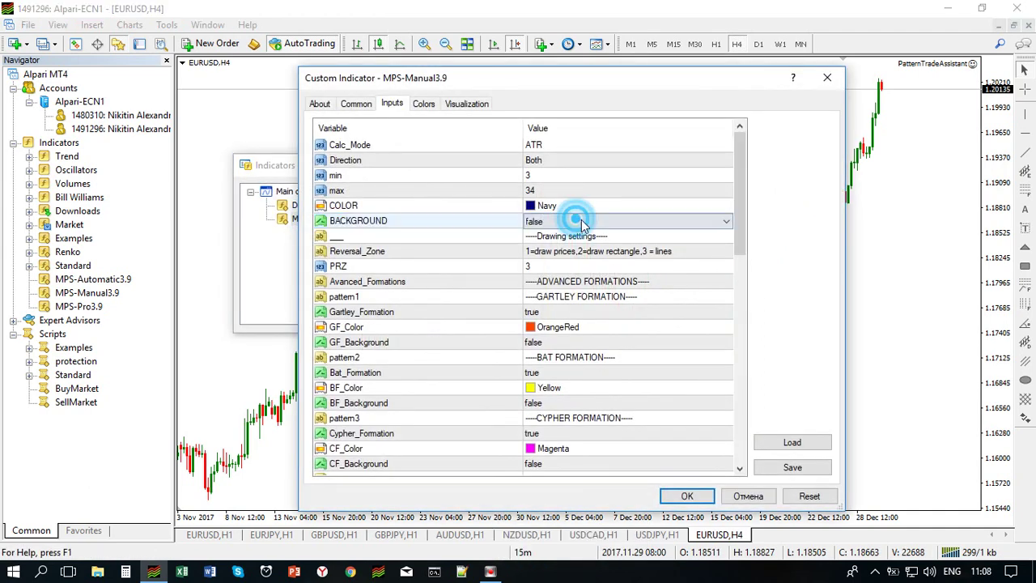
pyautogui.click(550, 235)
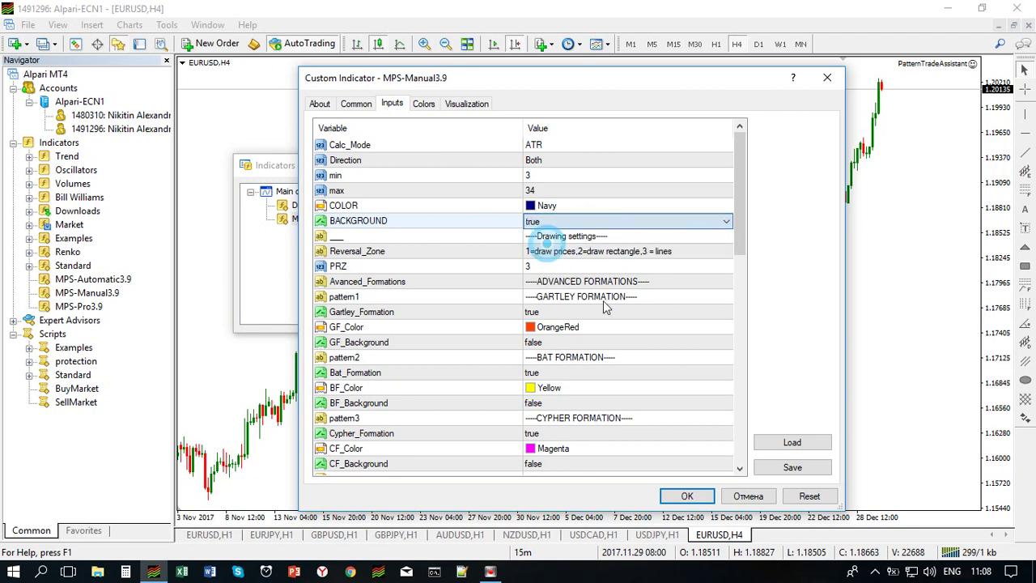
pyautogui.click(690, 495)
pyautogui.click(496, 315)
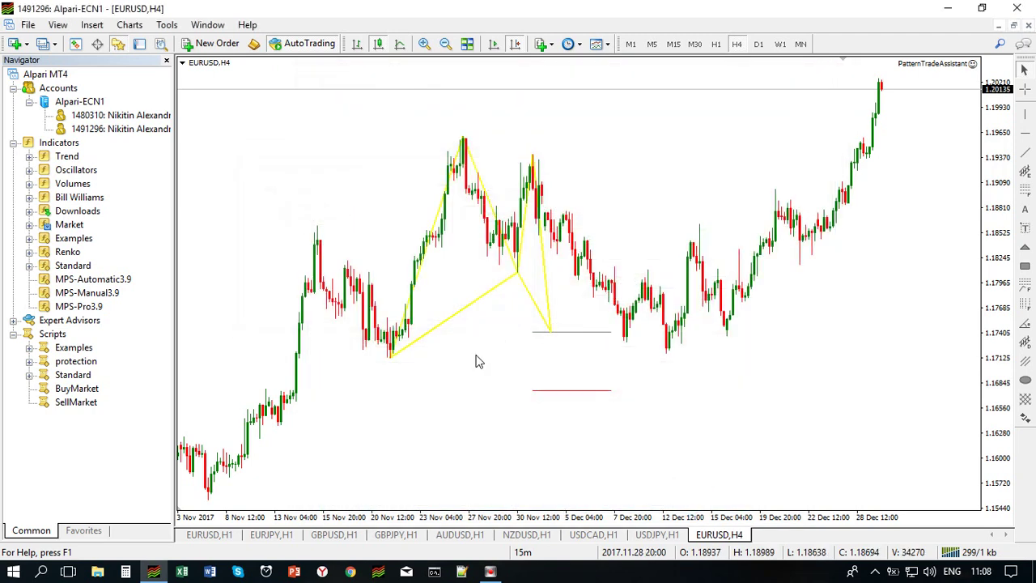
# Draw the same XABCD pattern with filled triangles from the 21 November low to point D, and remove it from the chart.
pyautogui.click(391, 364)
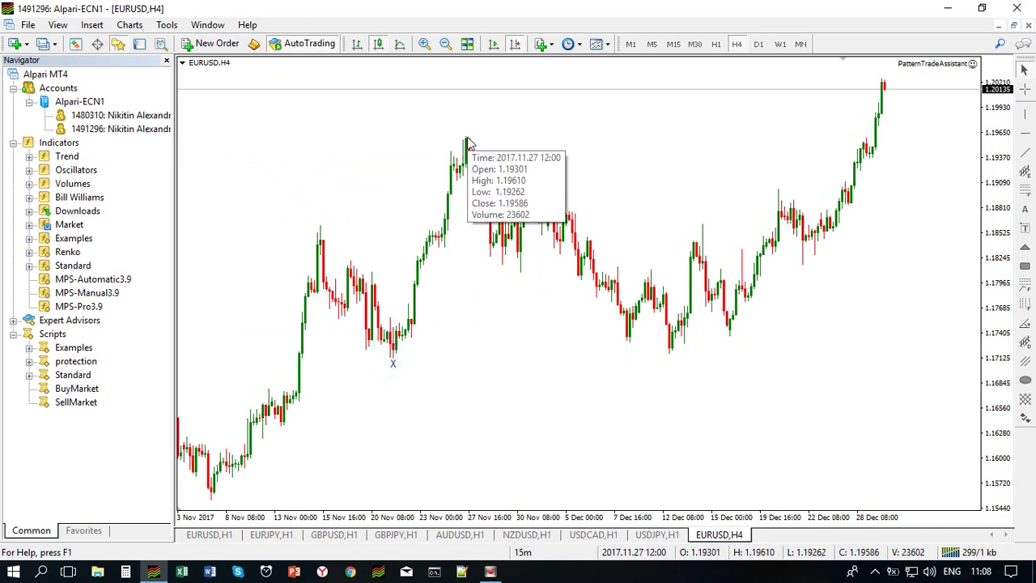
pyautogui.click(467, 140)
pyautogui.click(520, 275)
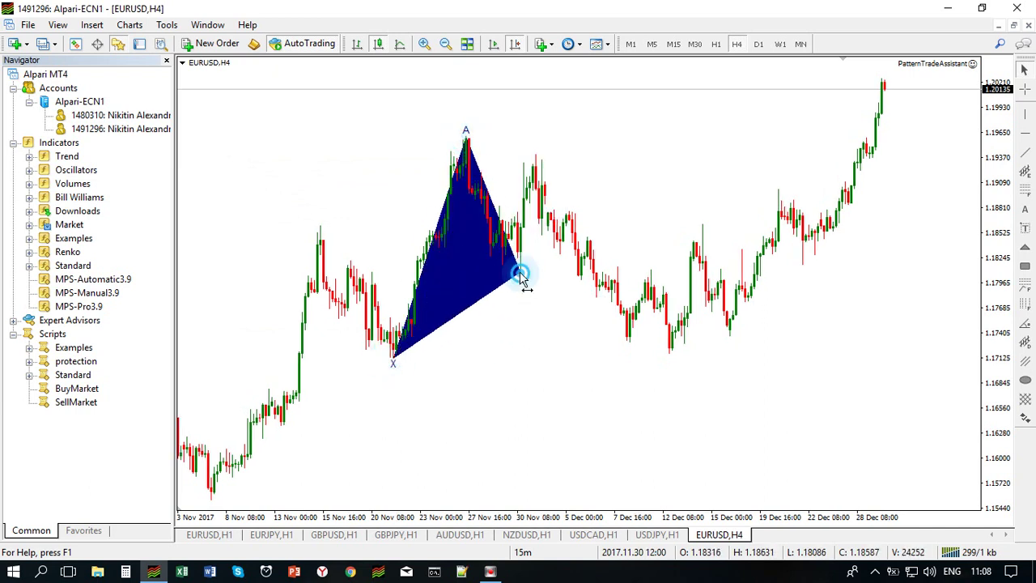
pyautogui.click(535, 153)
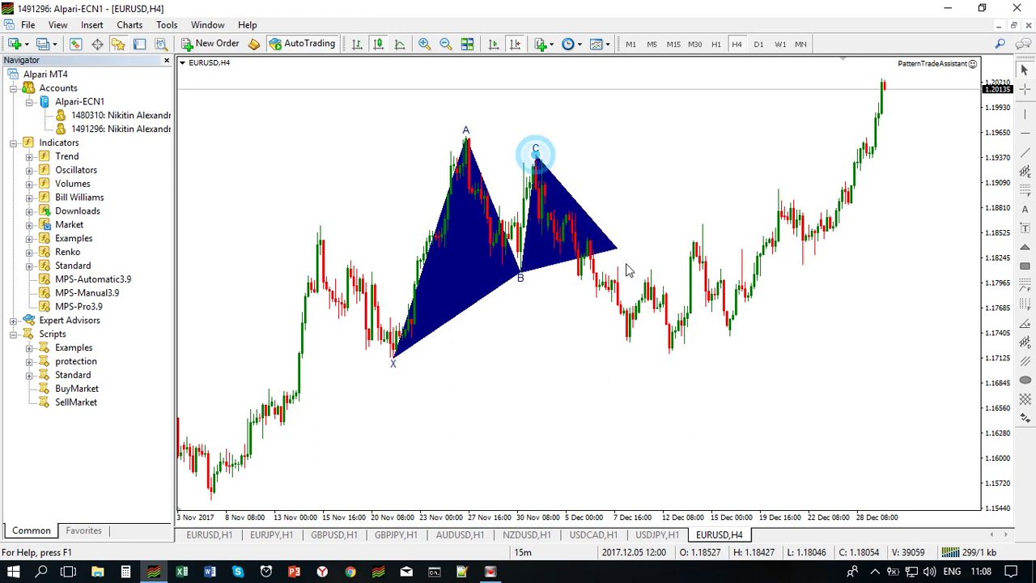
pyautogui.click(623, 328)
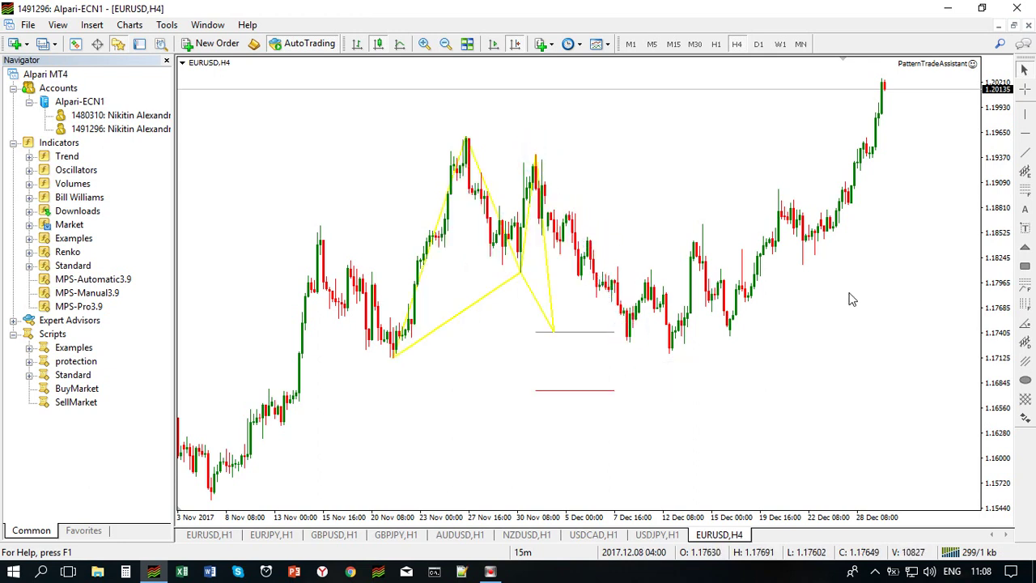
pyautogui.click(606, 332)
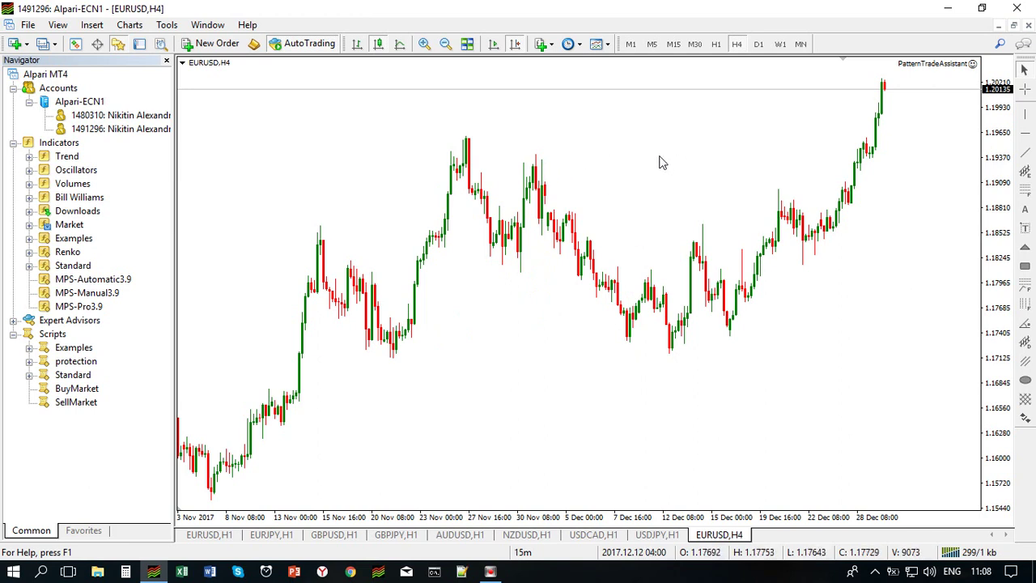
# Draw a pattern in reverse from the 18 December low to the 1 December high, and try another ending at the 27 November high.
pyautogui.click(729, 334)
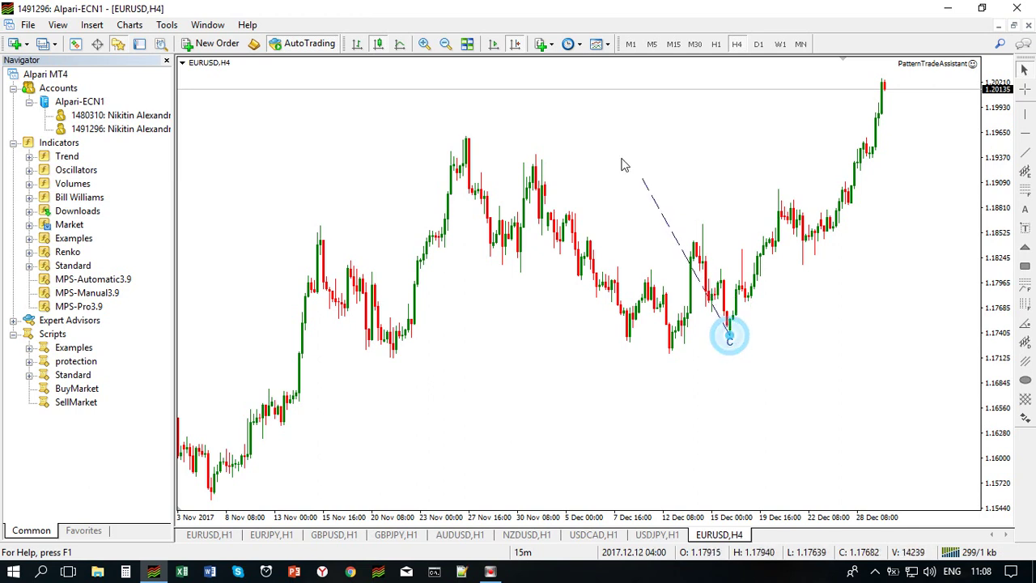
pyautogui.click(537, 156)
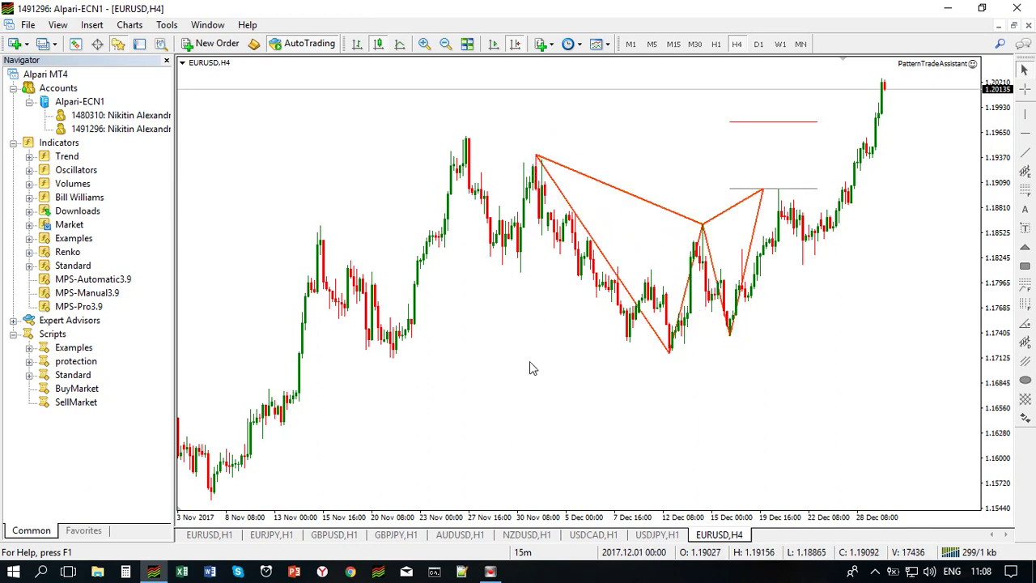
pyautogui.click(730, 334)
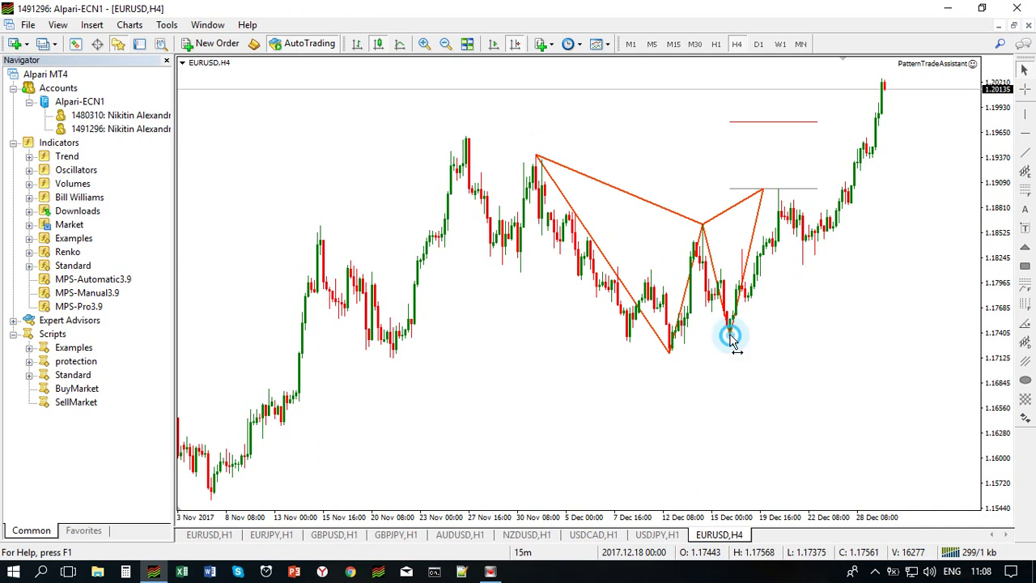
pyautogui.click(465, 140)
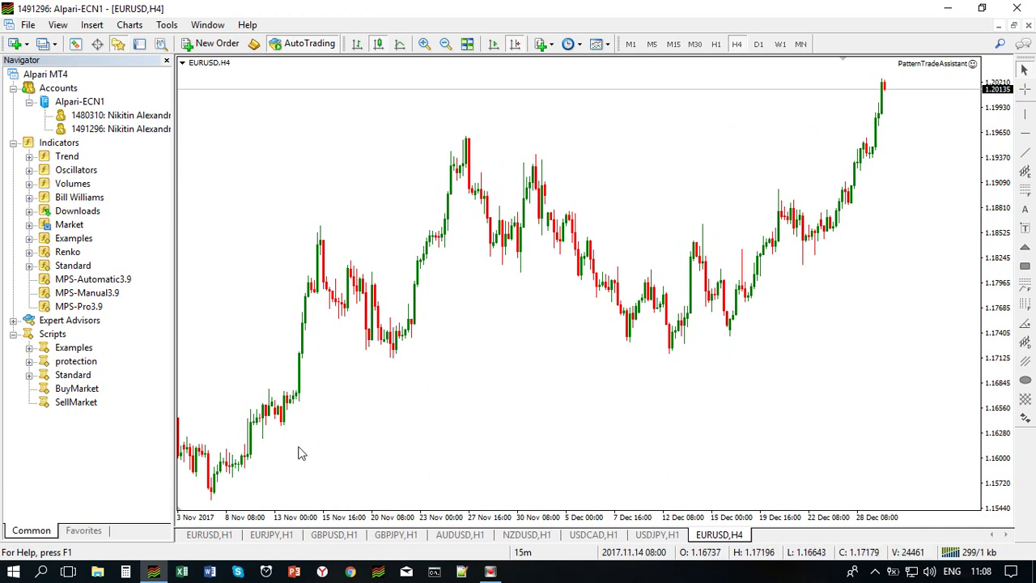
pyautogui.scroll(3, 486, 316)
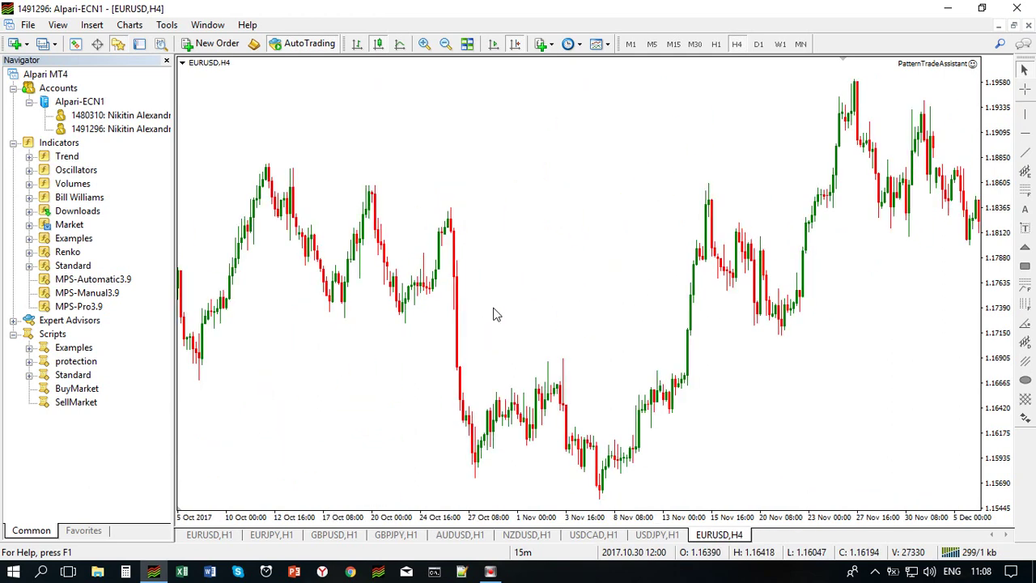
pyautogui.scroll(-3, 508, 340)
pyautogui.scroll(-1, 508, 340)
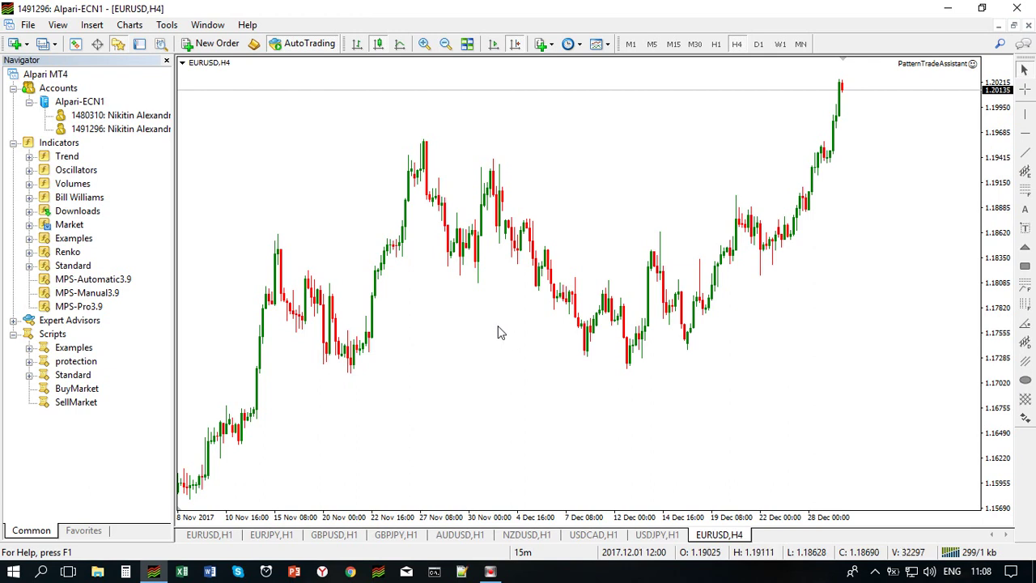
pyautogui.scroll(2, 496, 331)
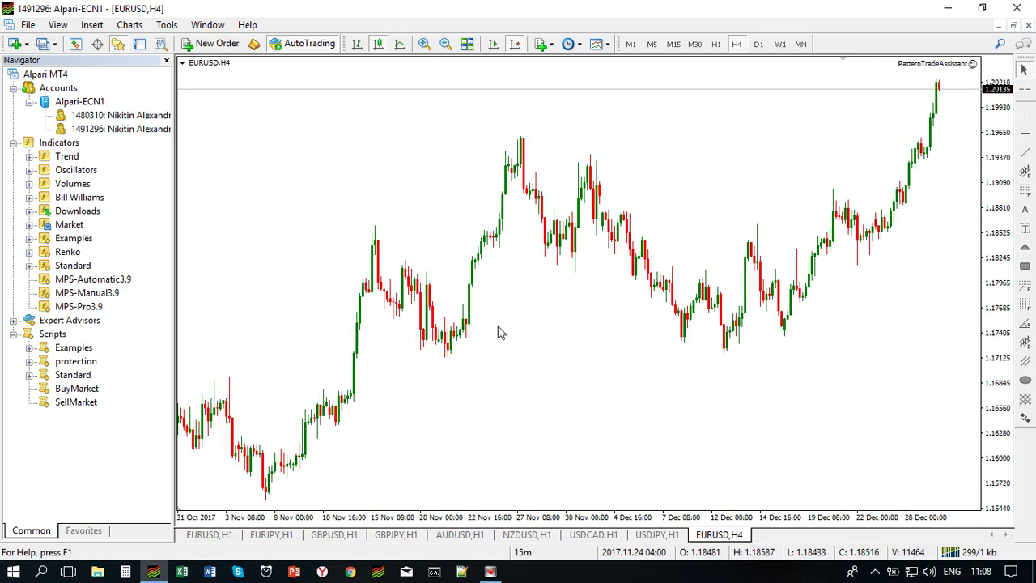
pyautogui.scroll(-2, 497, 331)
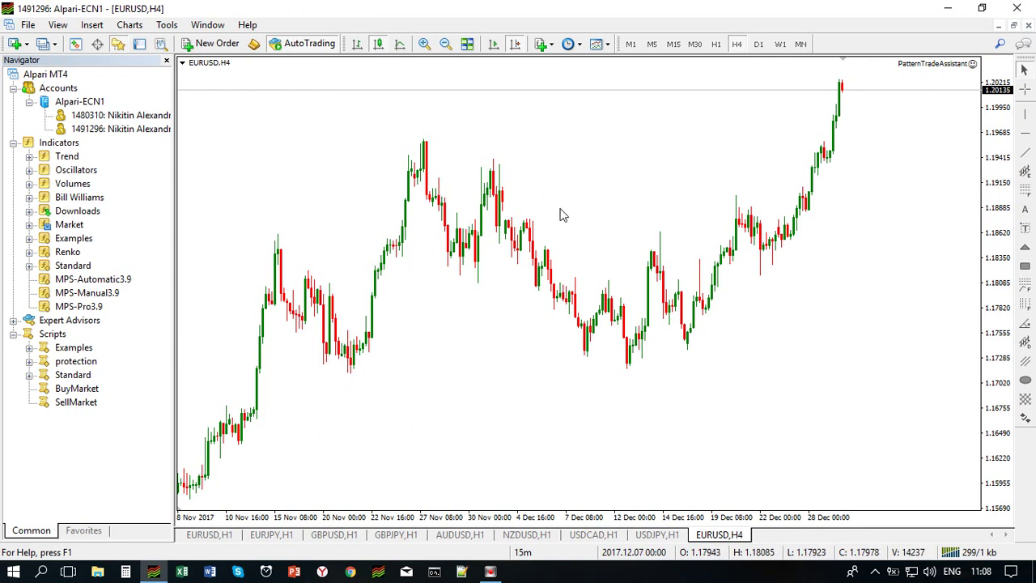
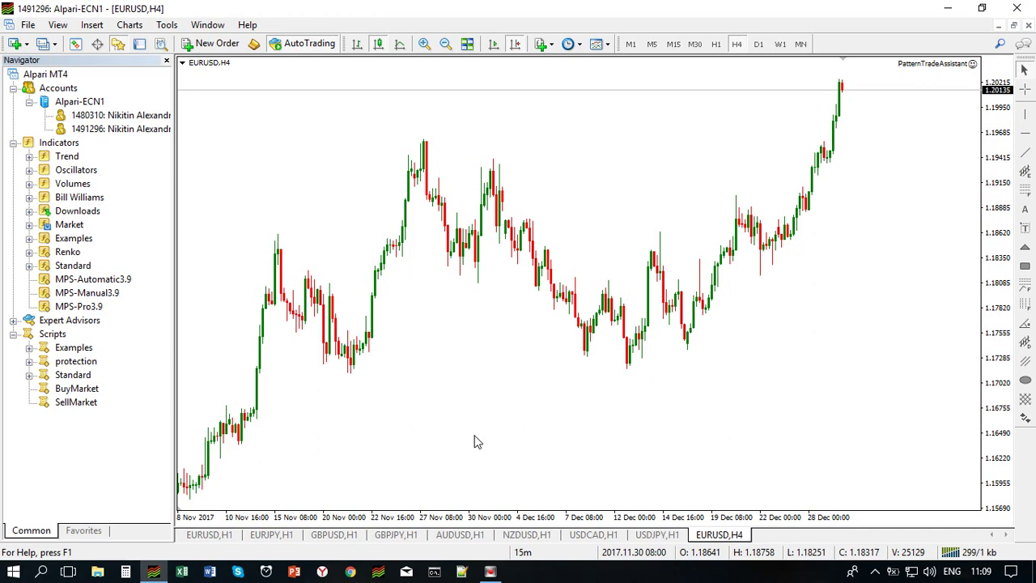
pyautogui.scroll(5, 436, 372)
pyautogui.scroll(-5, 435, 372)
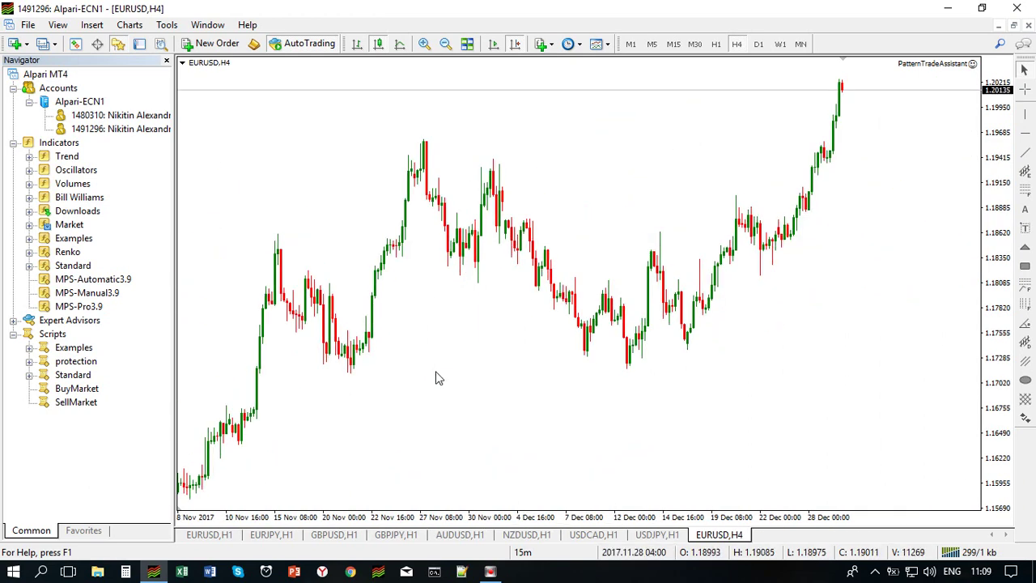
# Remove the MPS-Manual3.9 indicator from the EURUSD H4 chart.
pyautogui.rightClick(455, 310)
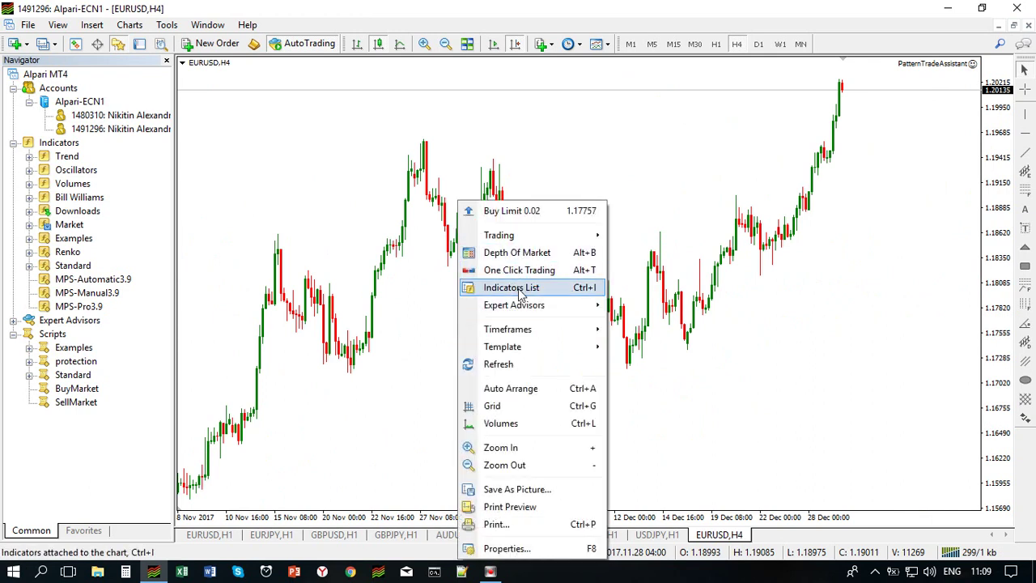
pyautogui.click(473, 289)
pyautogui.click(320, 219)
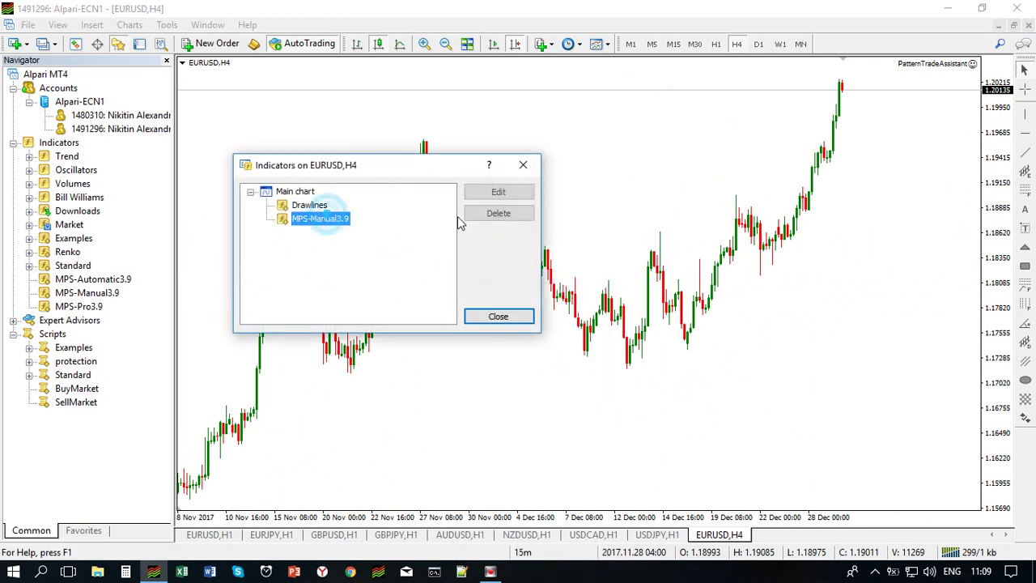
pyautogui.click(485, 216)
pyautogui.click(502, 318)
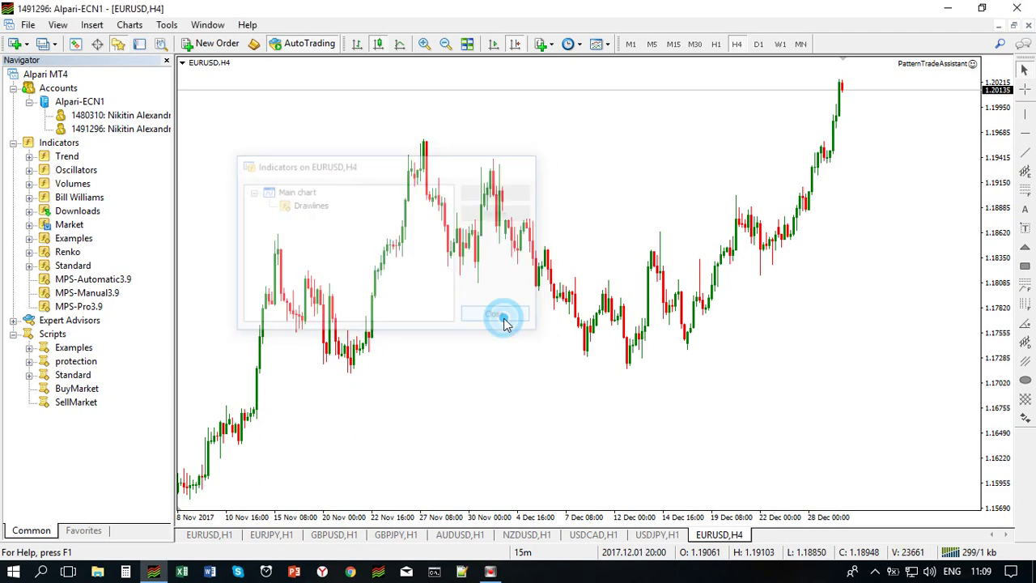
# Attach the MPS-Pro3.9 indicator to the EURUSD H4 chart with its limit of analysed bars set to 4500, after reviewing its pattern inputs.
pyautogui.doubleClick(88, 309)
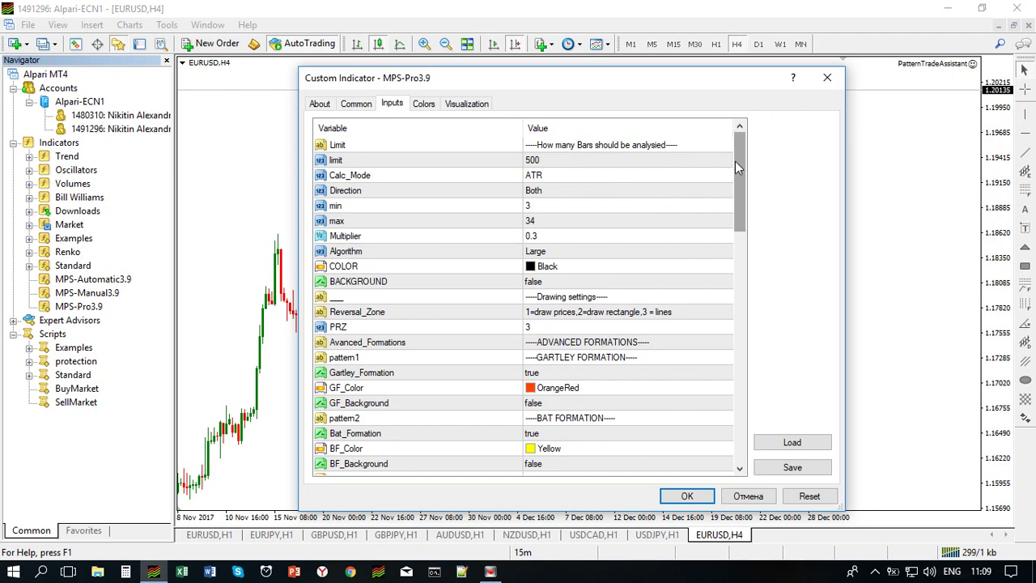
pyautogui.moveTo(735, 161); pyautogui.dragTo(738, 402)
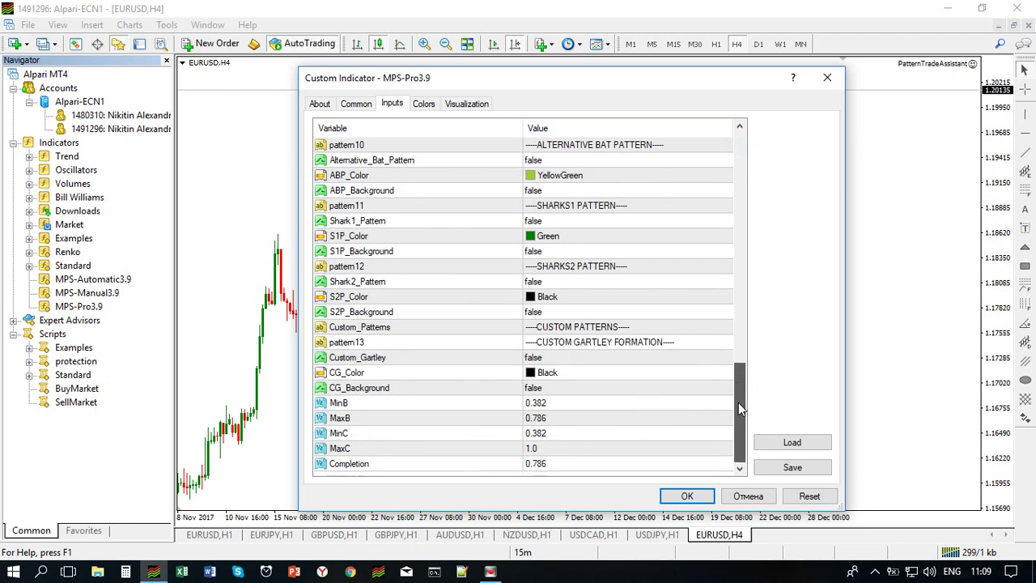
pyautogui.click(422, 345)
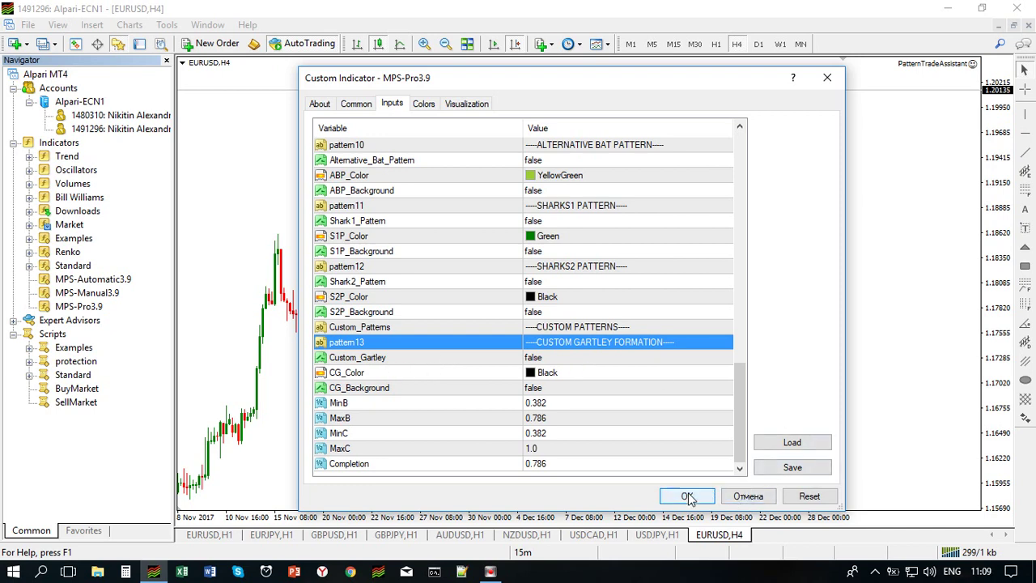
pyautogui.moveTo(739, 448); pyautogui.dragTo(735, 146)
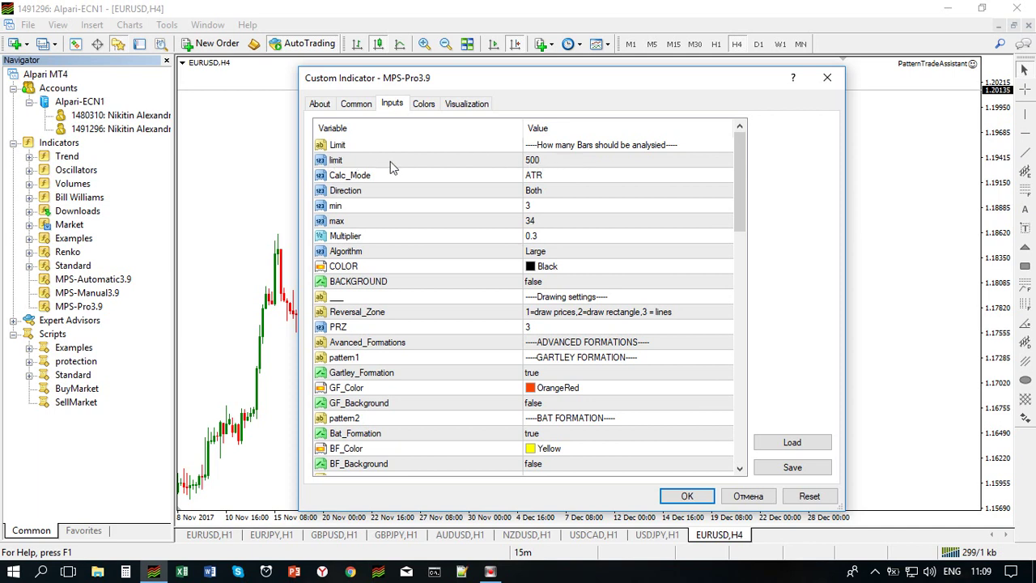
pyautogui.doubleClick(556, 160)
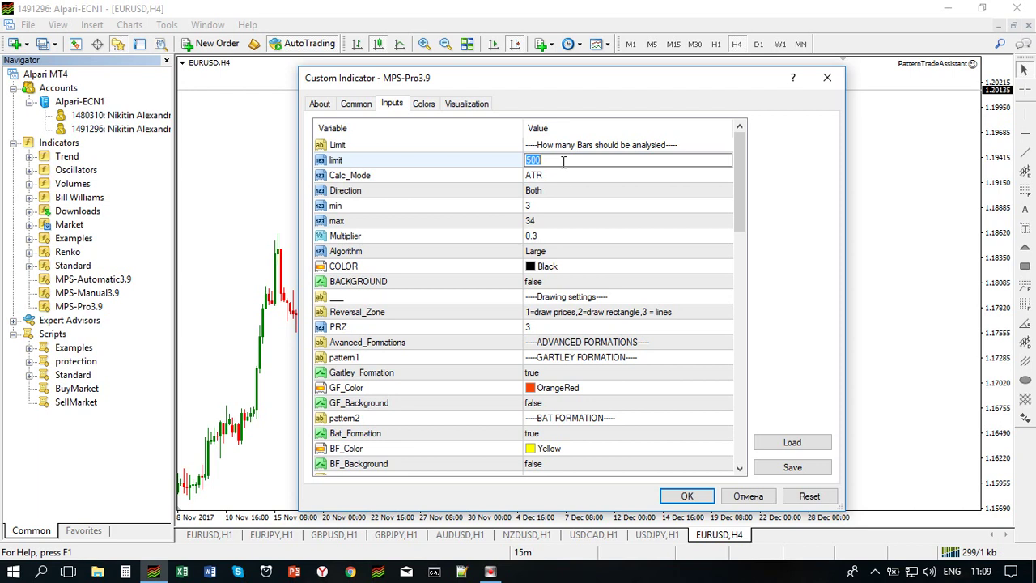
pyautogui.write('4500')
pyautogui.click(483, 157)
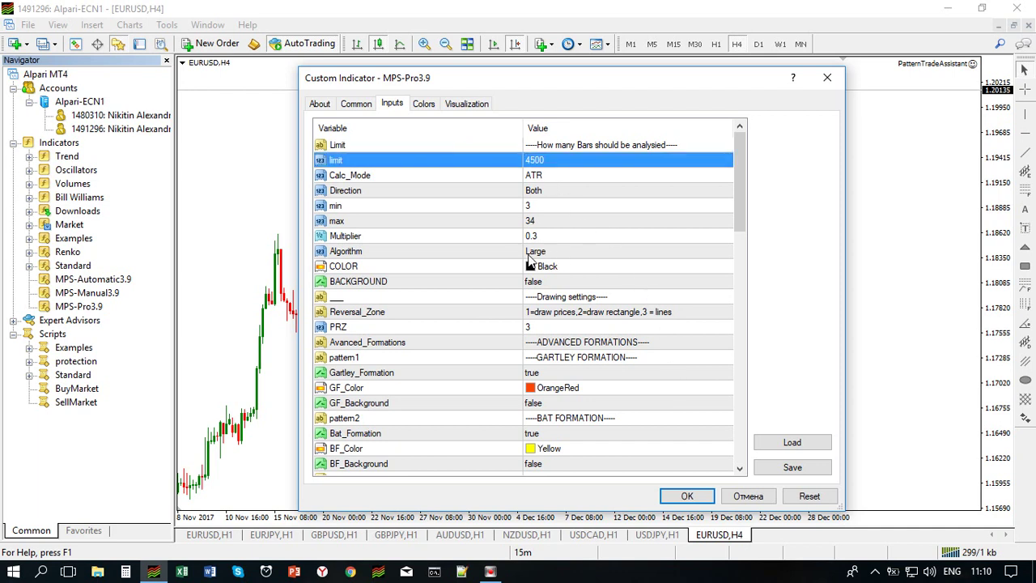
pyautogui.click(686, 495)
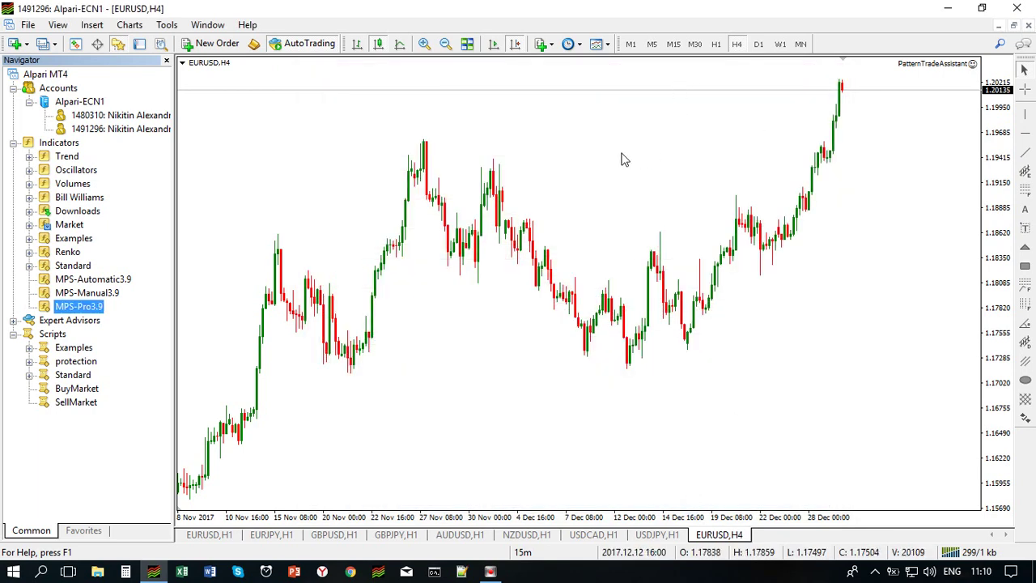
# Examine the harmonic patterns and reversal zones drawn by MPS-Pro3.9 across the EURUSD H4 history, going back to August 2016.
pyautogui.scroll(8, 593, 138)
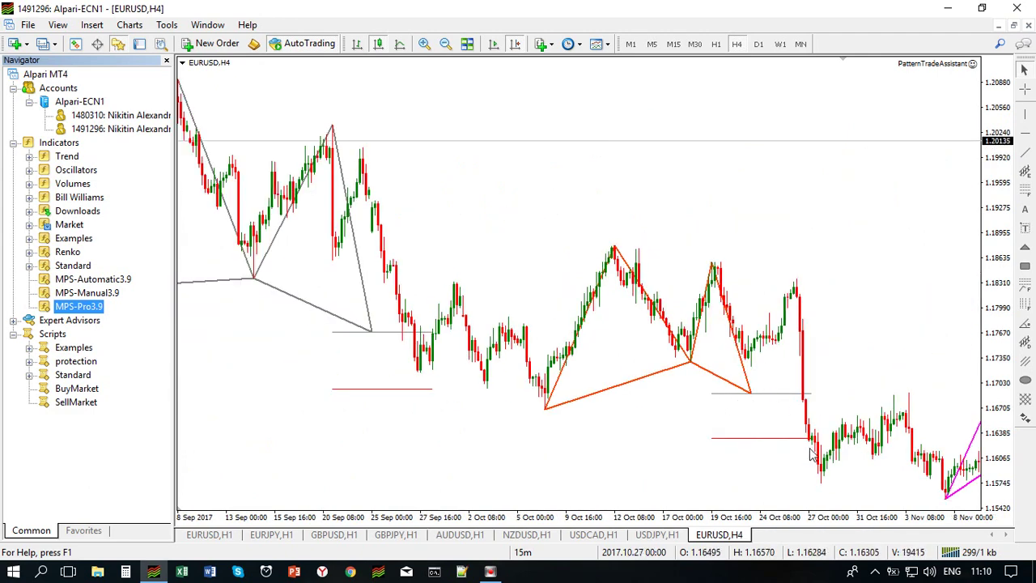
pyautogui.scroll(2, 809, 453)
pyautogui.scroll(2, 590, 275)
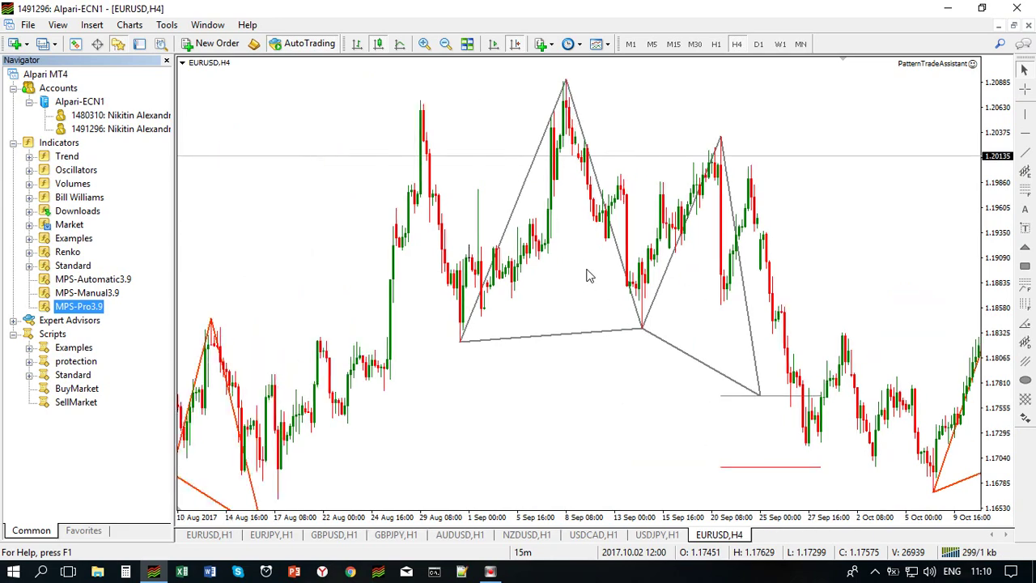
pyautogui.scroll(4, 659, 275)
pyautogui.scroll(8, 822, 267)
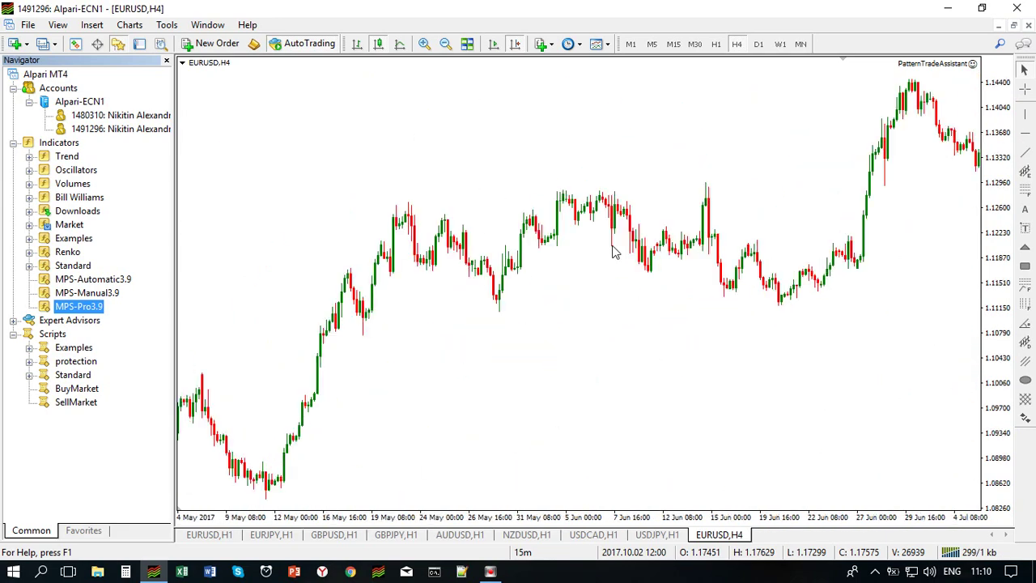
pyautogui.scroll(8, 743, 295)
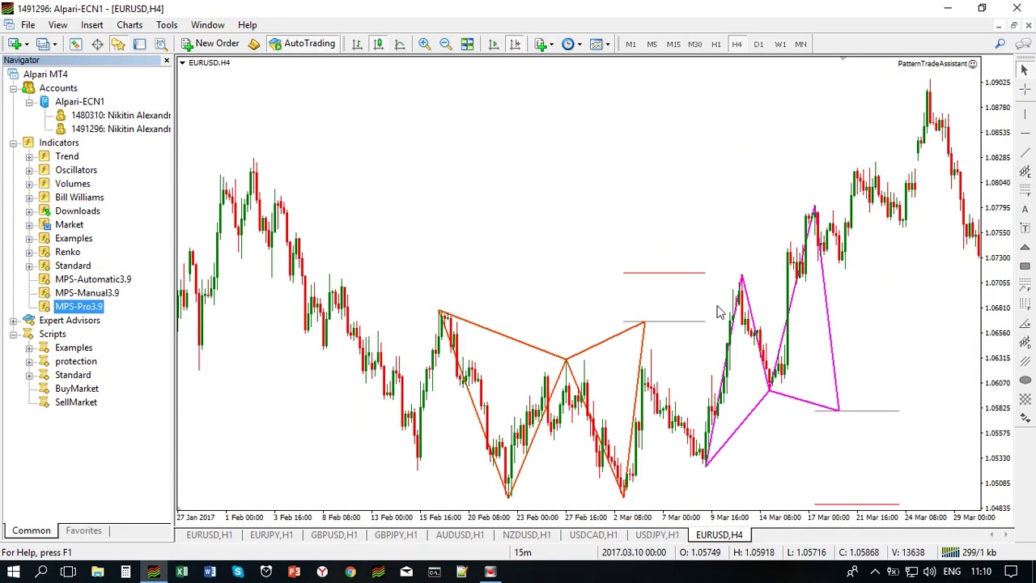
pyautogui.scroll(8, 713, 308)
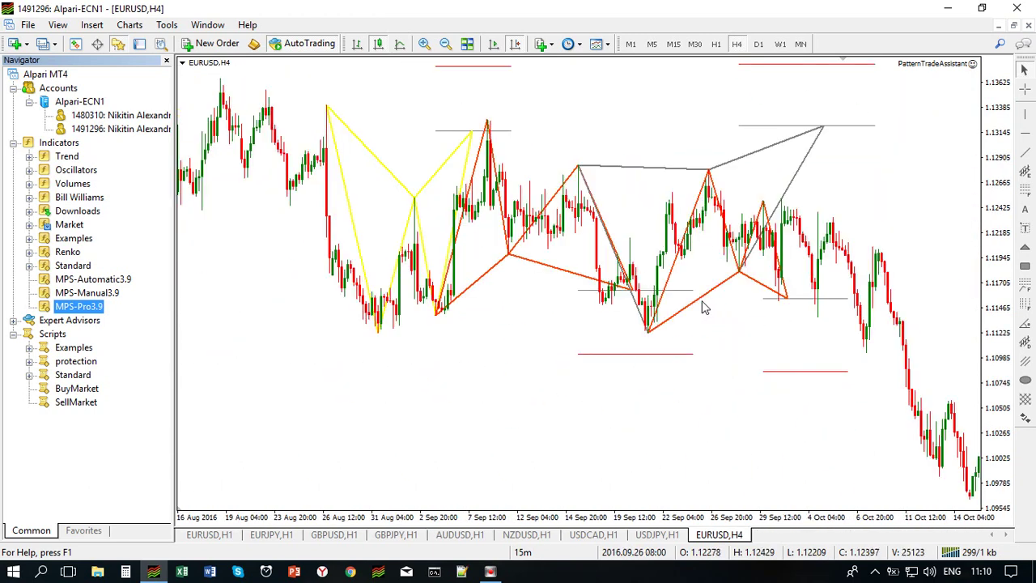
# Draw two near-horizontal trend lines enclosing the late-August to mid-October 2016 price range, one below the lows and one above the highs.
pyautogui.click(1023, 152)
pyautogui.moveTo(321, 339); pyautogui.dragTo(933, 324)
pyautogui.click(1023, 153)
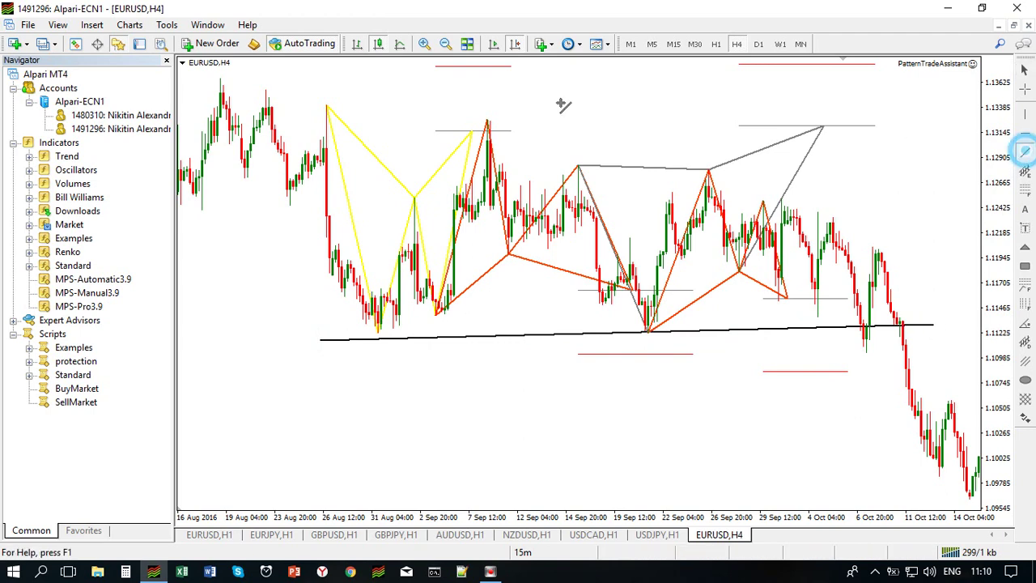
pyautogui.moveTo(302, 108); pyautogui.dragTo(957, 113)
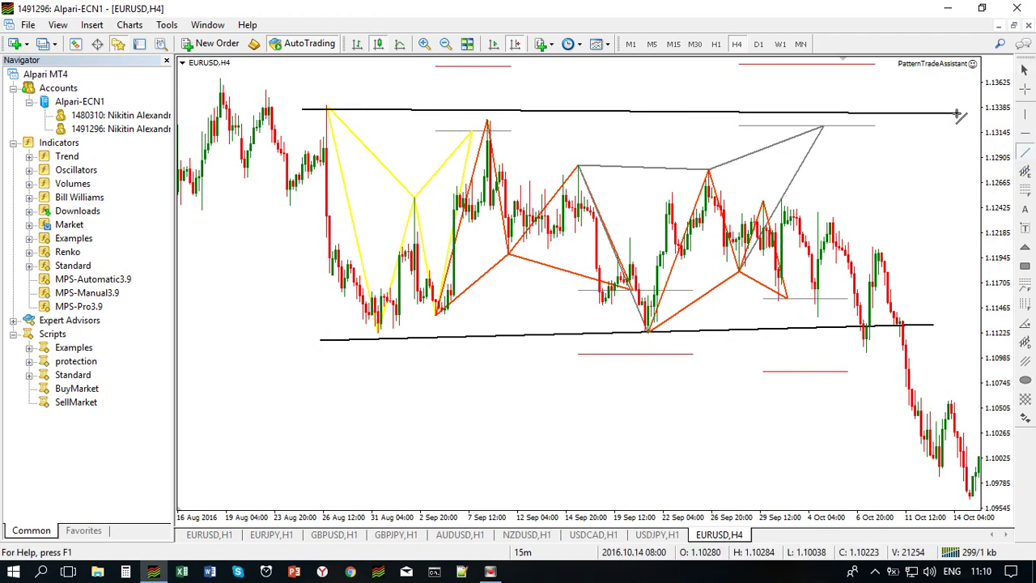
# Examine the harmonic patterns and their target levels in the older EURUSD H4 history, going back to June 2015.
pyautogui.moveTo(234, 296); pyautogui.dragTo(350, 304)
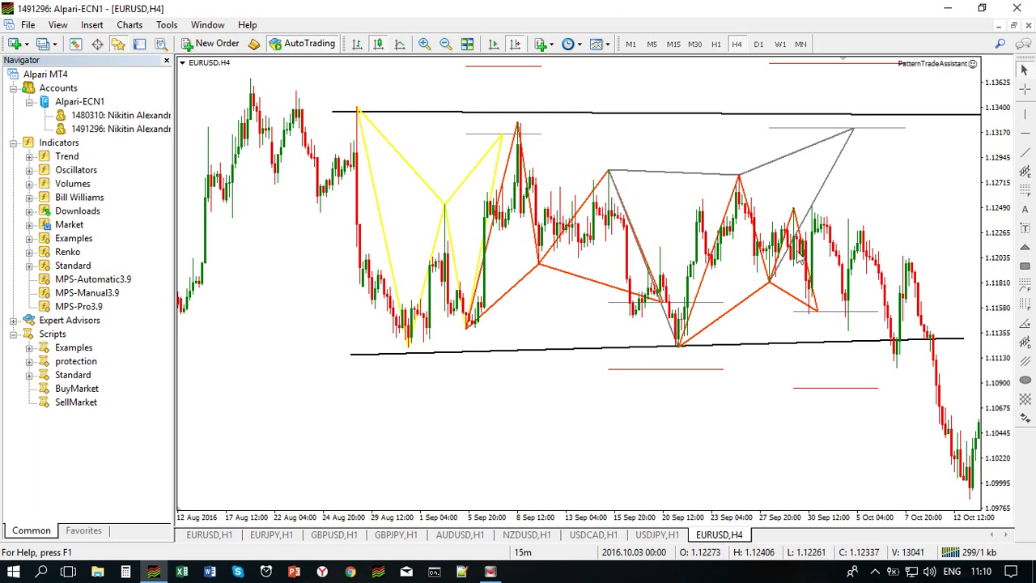
pyautogui.scroll(10, 540, 196)
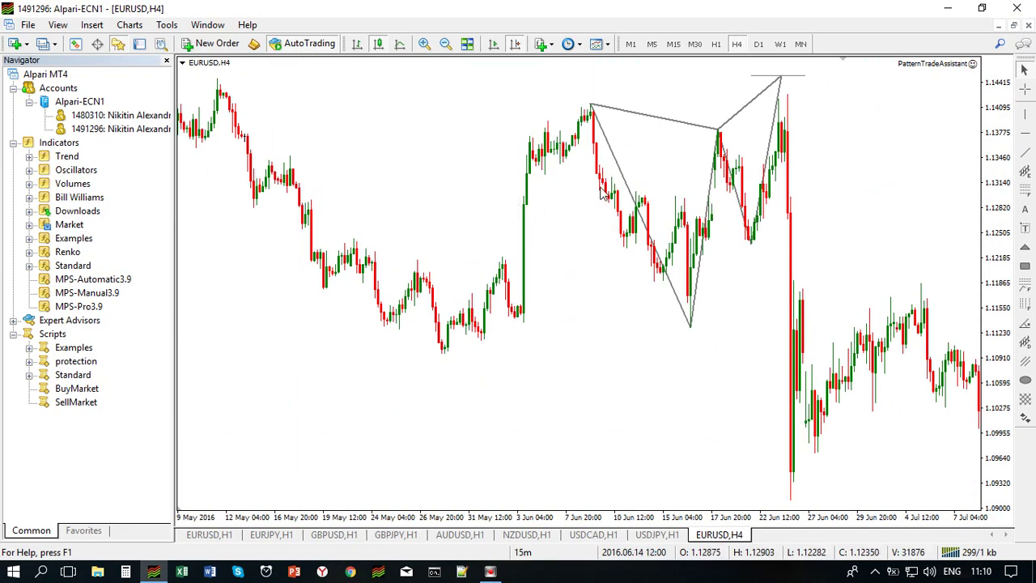
pyautogui.scroll(15, 492, 199)
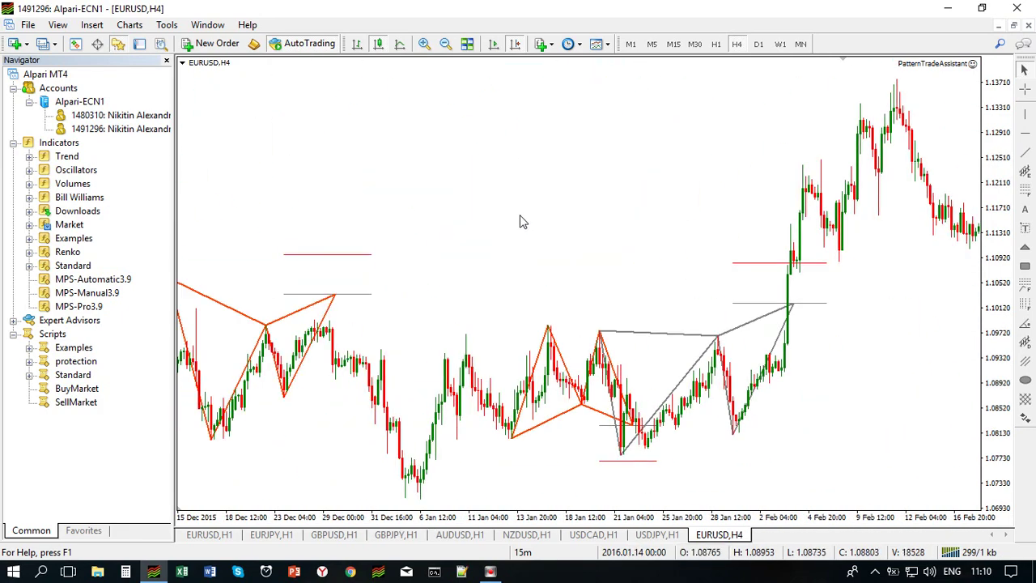
pyautogui.scroll(3, 526, 223)
pyautogui.moveTo(885, 305); pyautogui.dragTo(675, 348)
pyautogui.moveTo(357, 233); pyautogui.dragTo(801, 234)
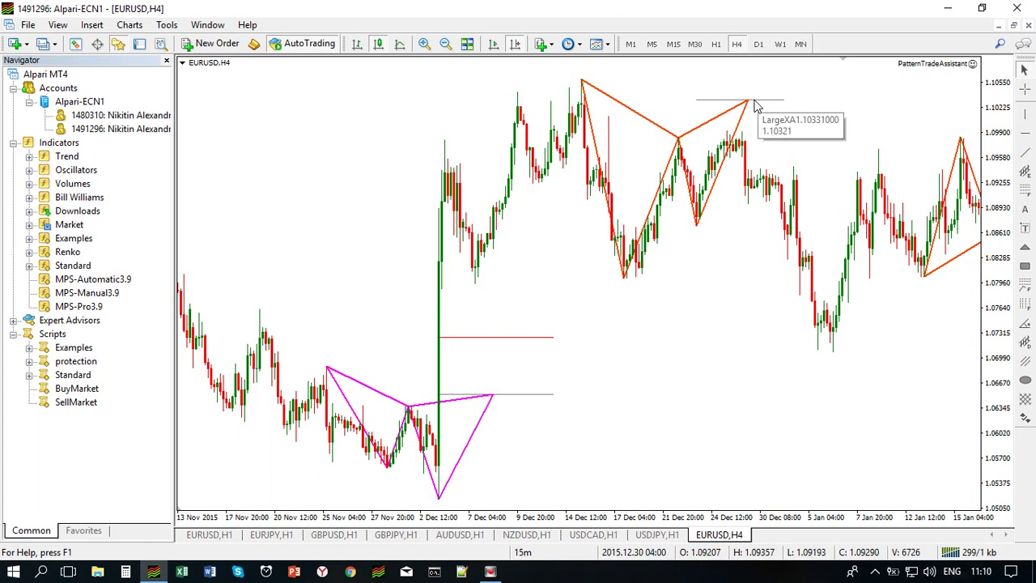
pyautogui.moveTo(747, 101); pyautogui.dragTo(729, 113)
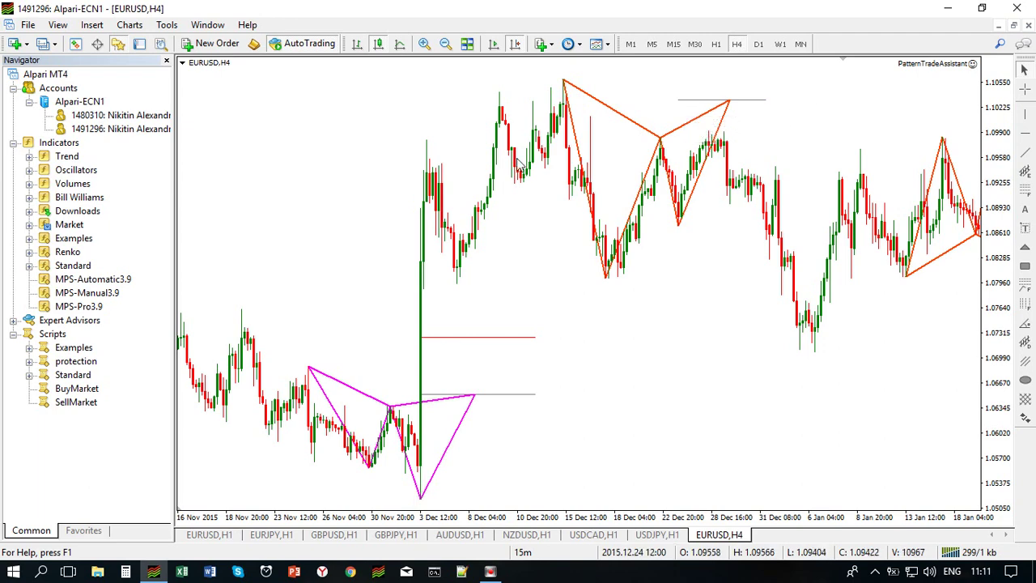
pyautogui.scroll(7, 508, 170)
pyautogui.scroll(3, 506, 178)
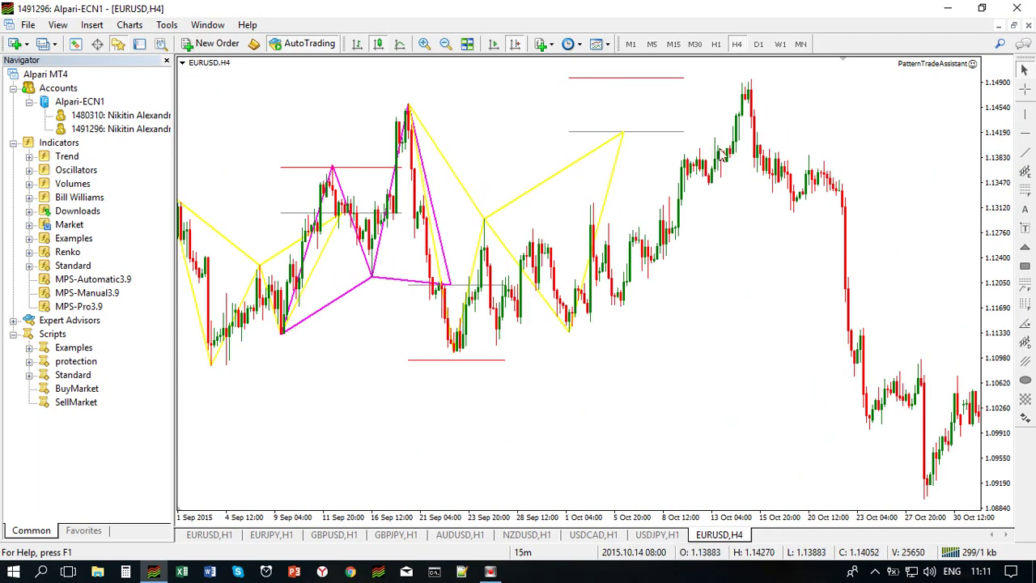
pyautogui.scroll(3, 495, 225)
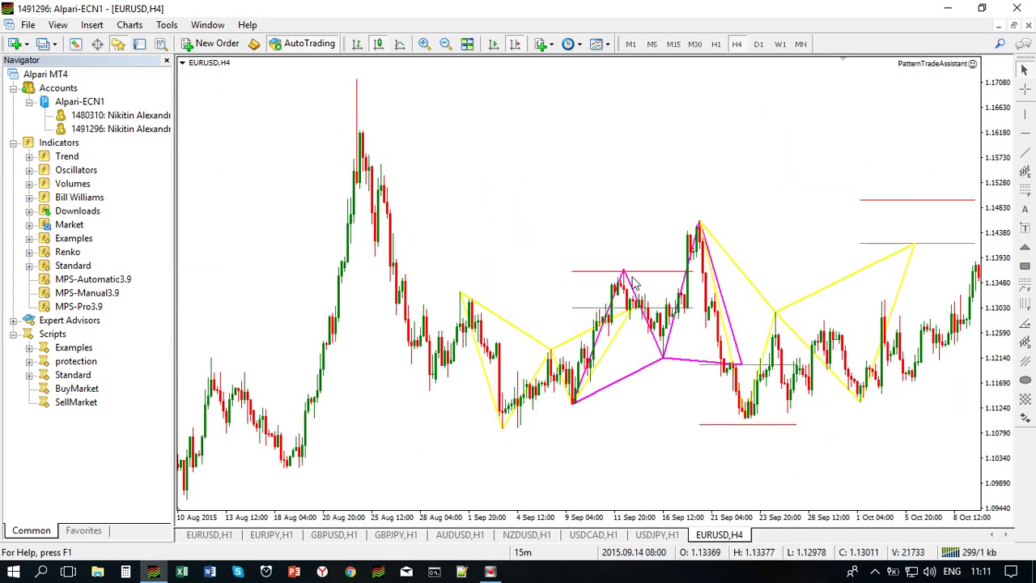
pyautogui.scroll(8, 550, 213)
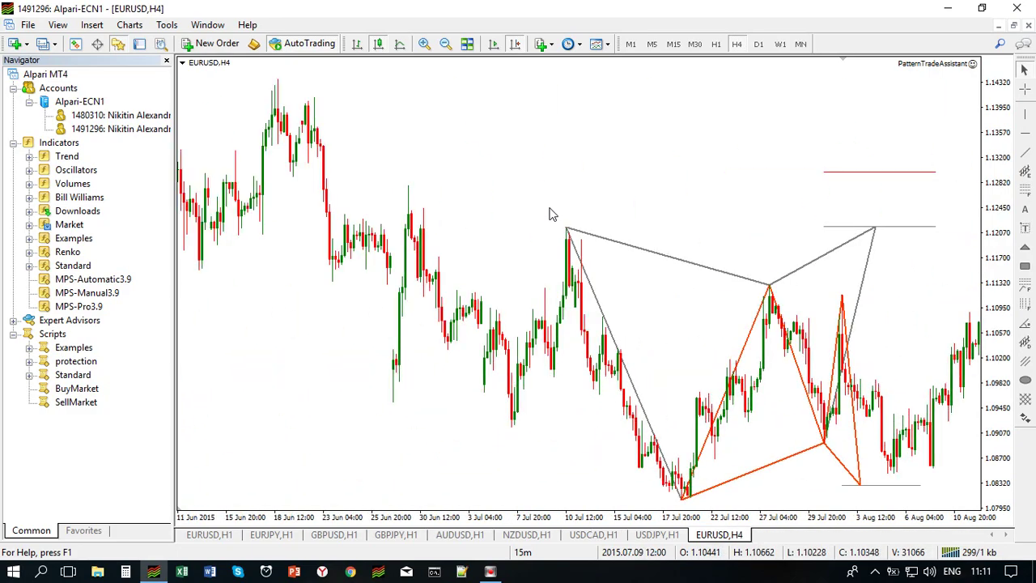
# Return to the most recent EURUSD H4 candles and examine the patterns formed in November and December 2017.
pyautogui.scroll(-15, 572, 229)
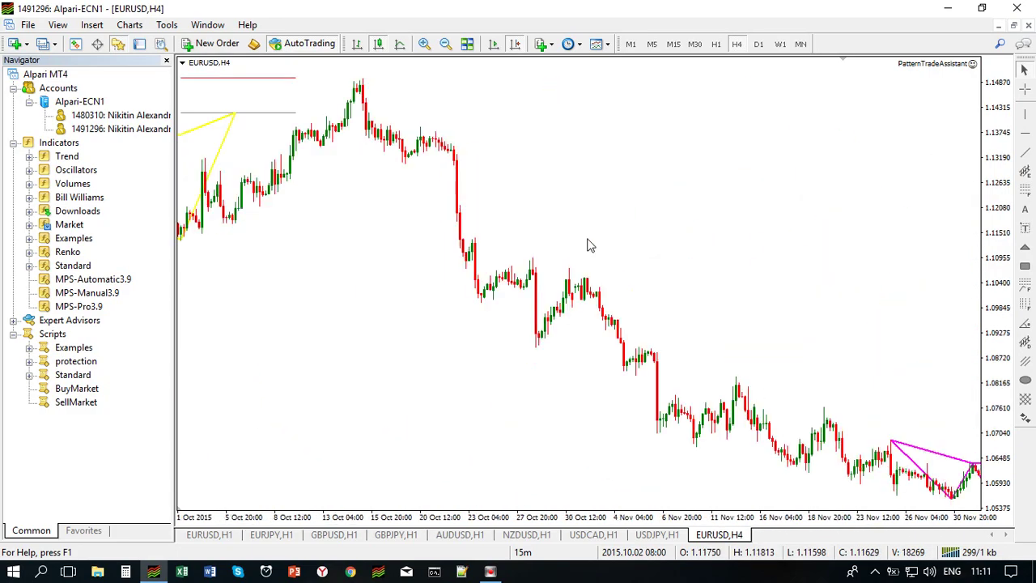
pyautogui.scroll(-20, 589, 246)
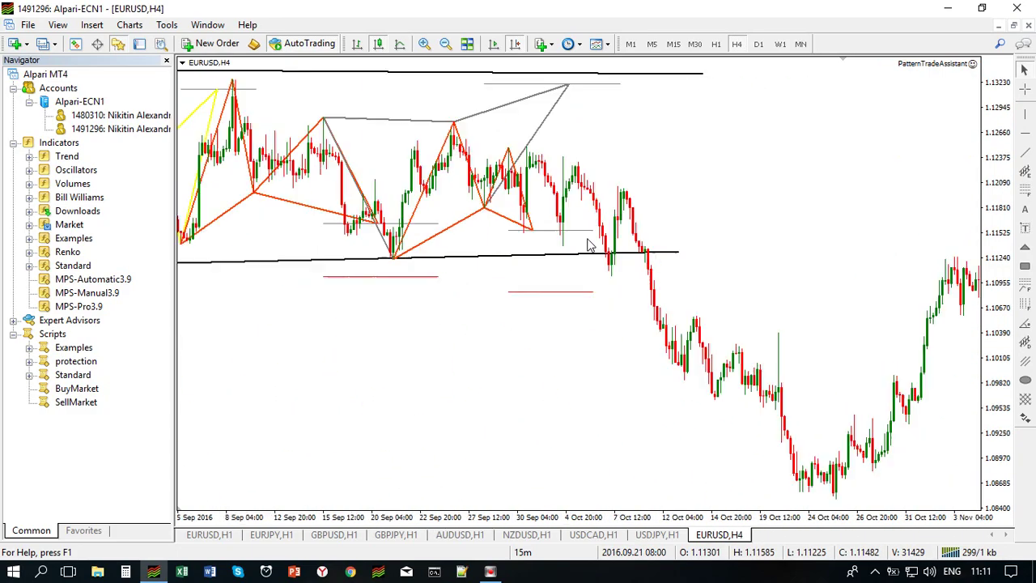
pyautogui.scroll(-20, 589, 245)
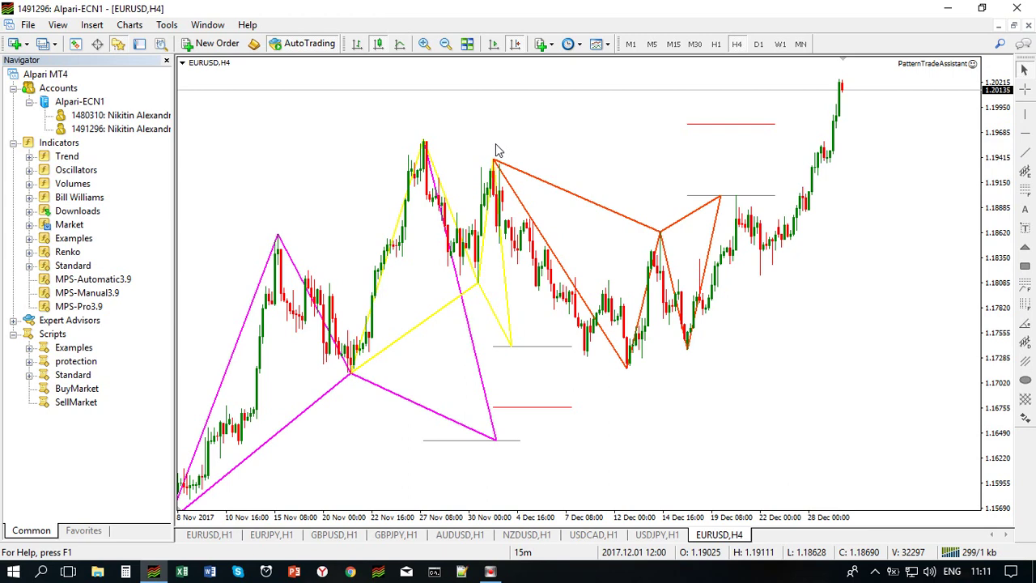
pyautogui.moveTo(497, 150); pyautogui.dragTo(942, 166)
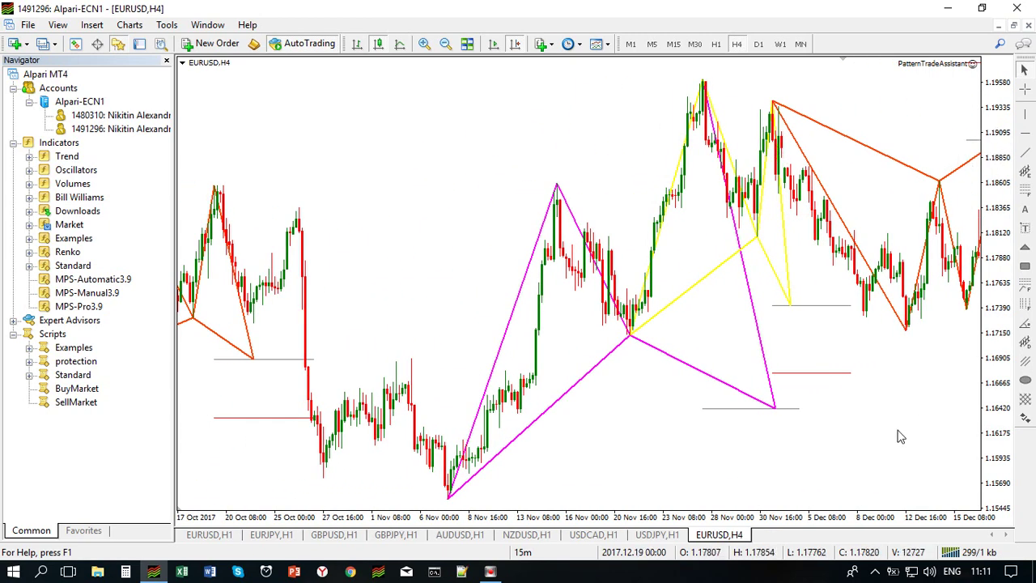
pyautogui.moveTo(931, 394); pyautogui.dragTo(783, 451)
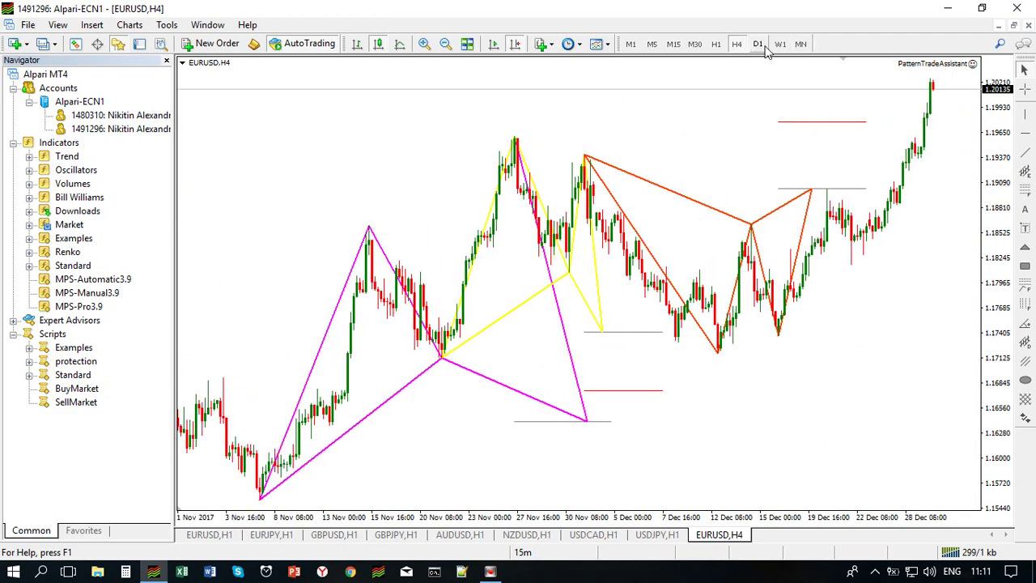
# Set the MPS-Pro3.9 indicator's limit input to 500 bars and apply the settings to the H4 chart.
pyautogui.rightClick(526, 102)
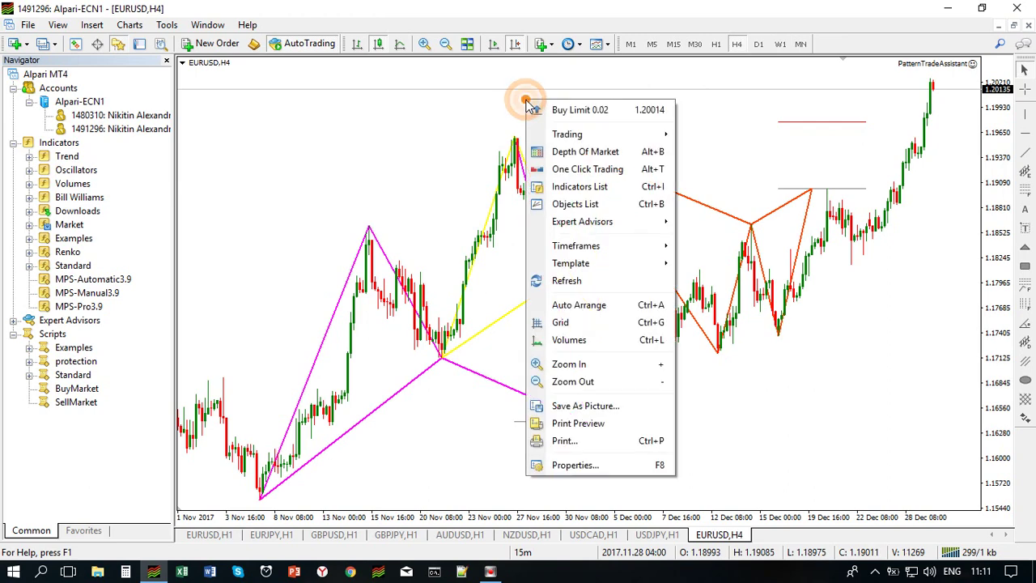
pyautogui.click(570, 186)
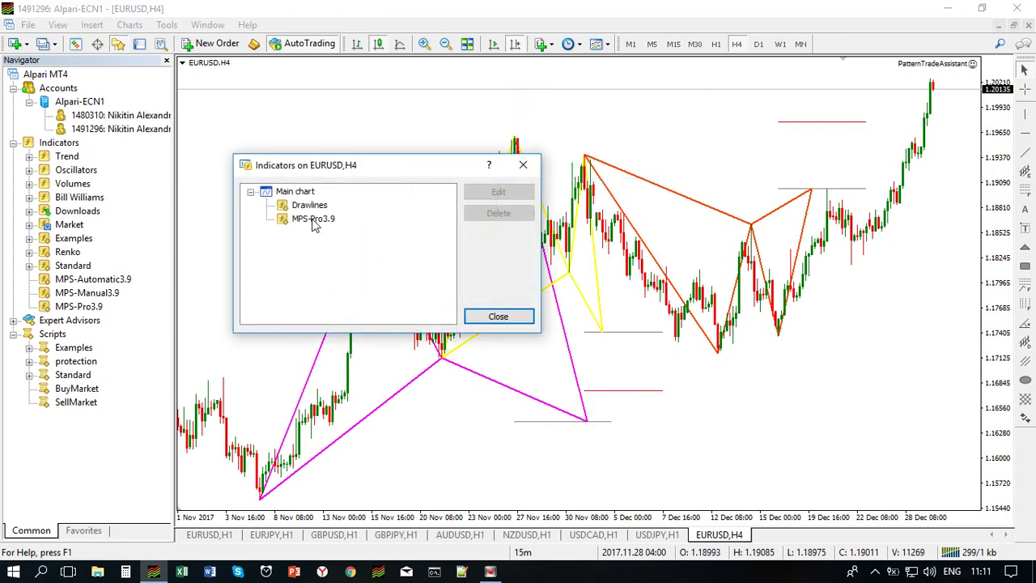
pyautogui.doubleClick(315, 220)
pyautogui.click(561, 159)
pyautogui.click(561, 160)
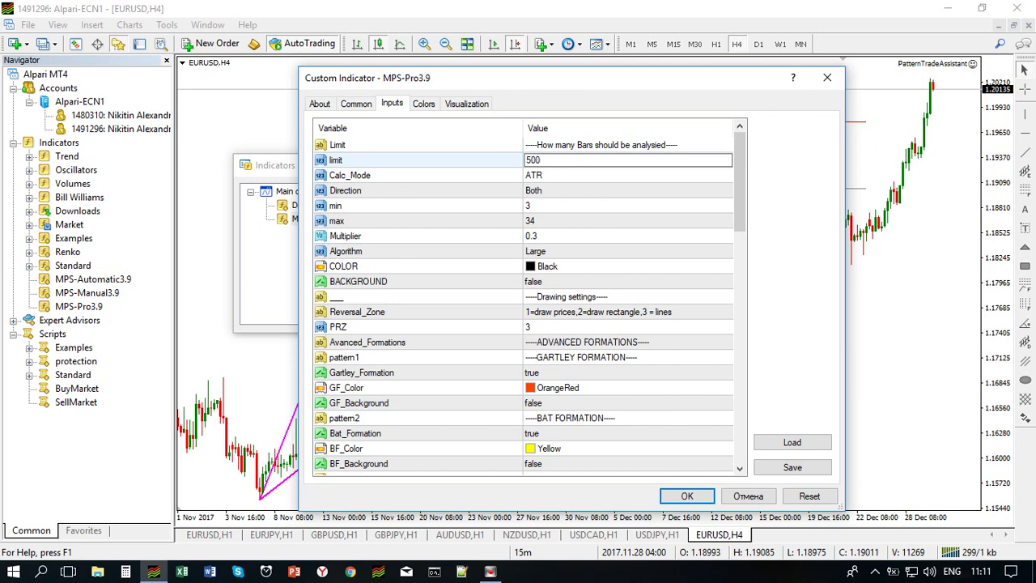
pyautogui.write('500')
pyautogui.click(463, 158)
pyautogui.click(684, 495)
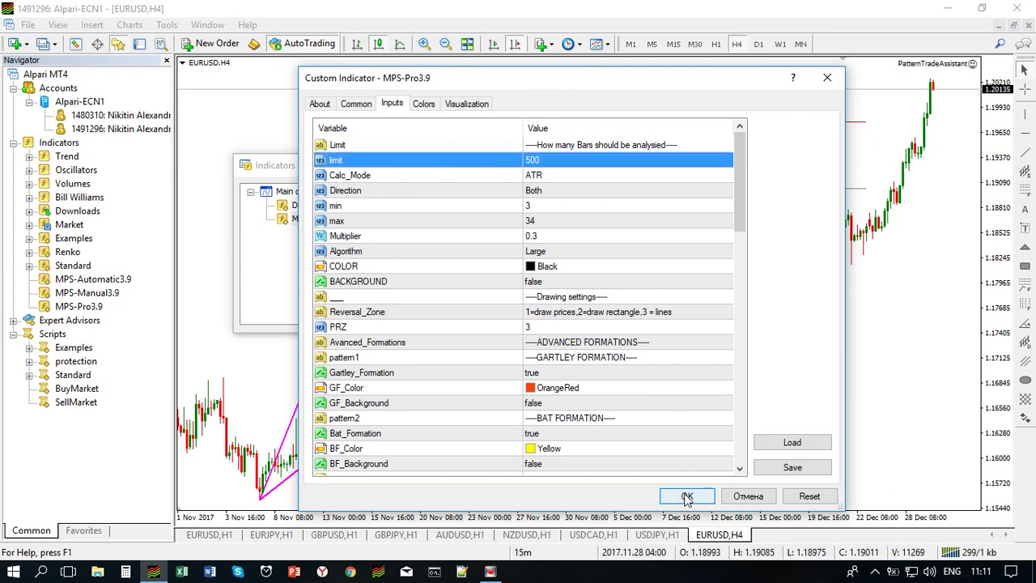
pyautogui.click(502, 316)
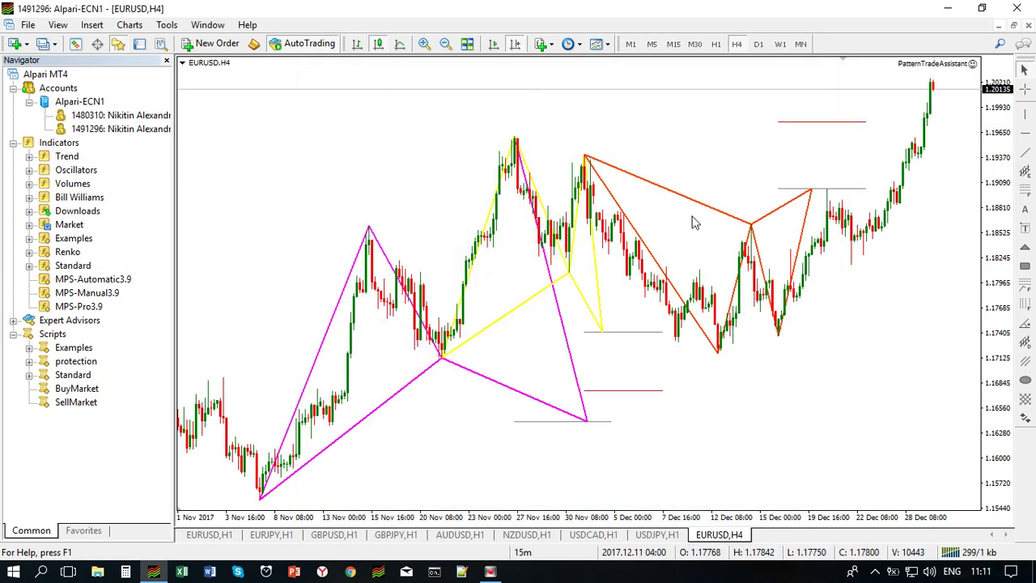
# Set the MPS-Pro3.9 indicator's PRZ input to 1 so the reversal zones are drawn as prices.
pyautogui.rightClick(686, 129)
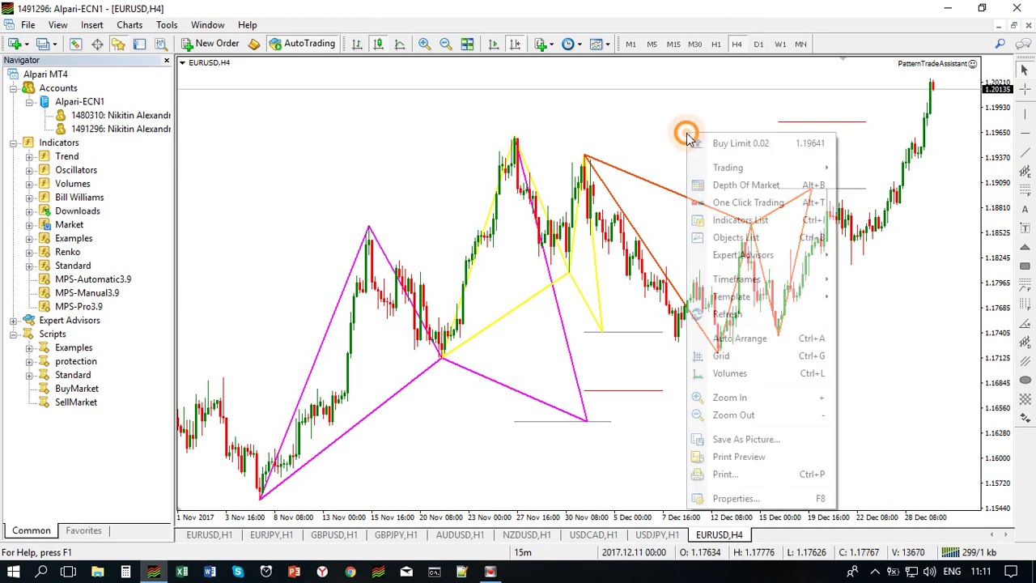
pyautogui.click(716, 219)
pyautogui.doubleClick(316, 220)
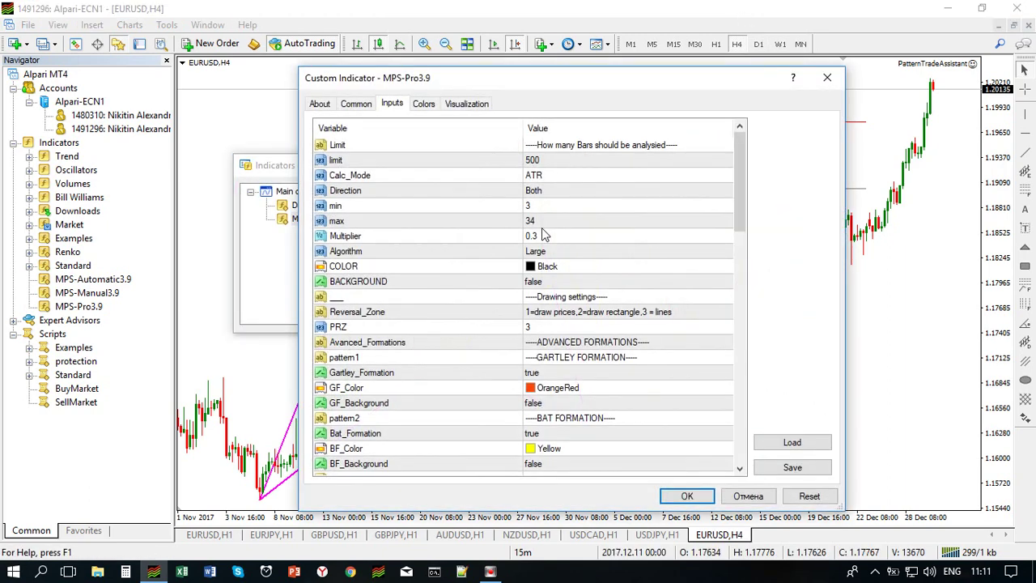
pyautogui.click(543, 326)
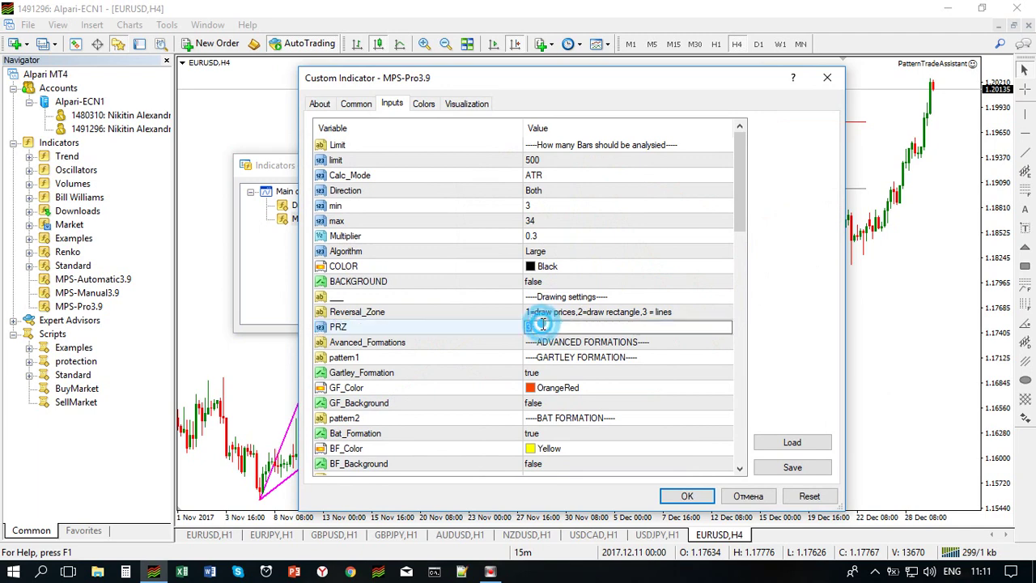
pyautogui.click(543, 325)
pyautogui.write('1')
pyautogui.click(685, 495)
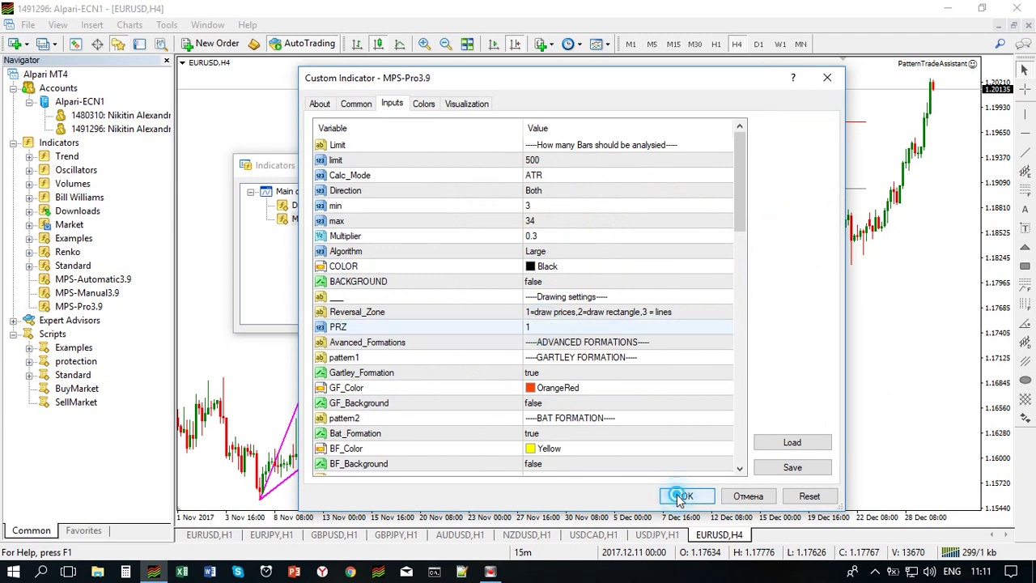
pyautogui.click(498, 316)
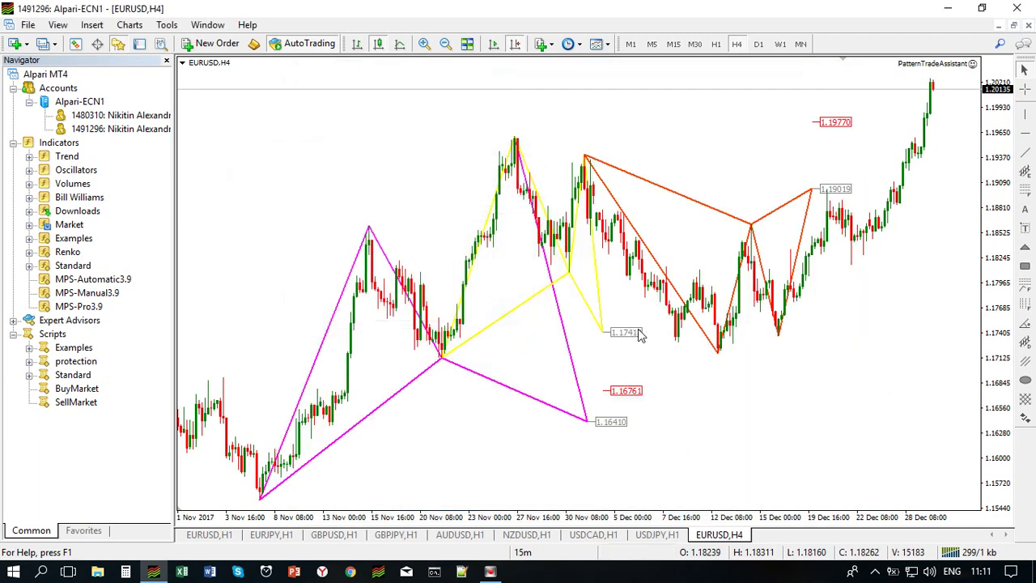
# Switch the EURUSD chart to the daily timeframe and turn on auto scroll to bring up the latest candles.
pyautogui.click(758, 43)
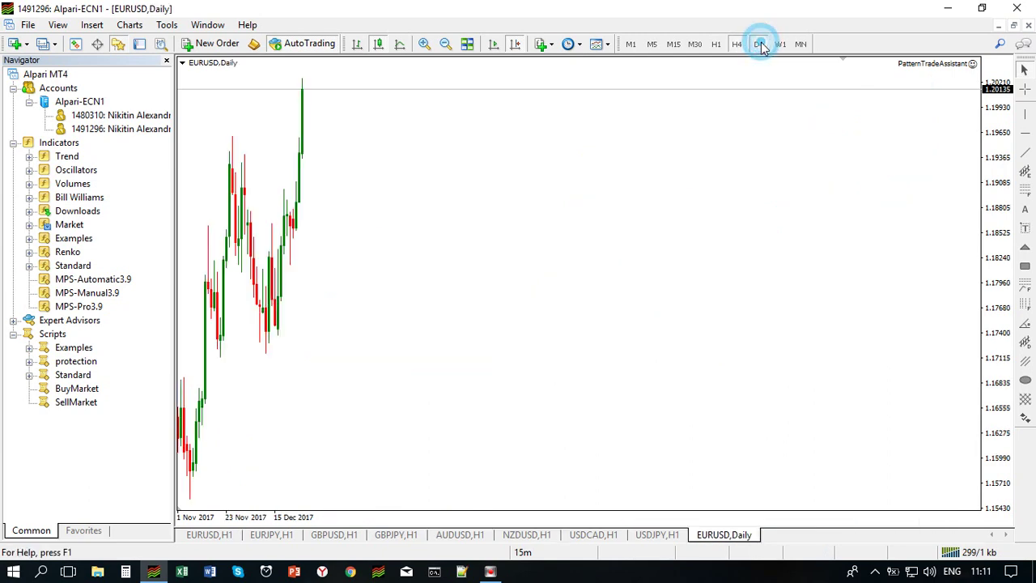
pyautogui.moveTo(377, 365); pyautogui.dragTo(505, 332)
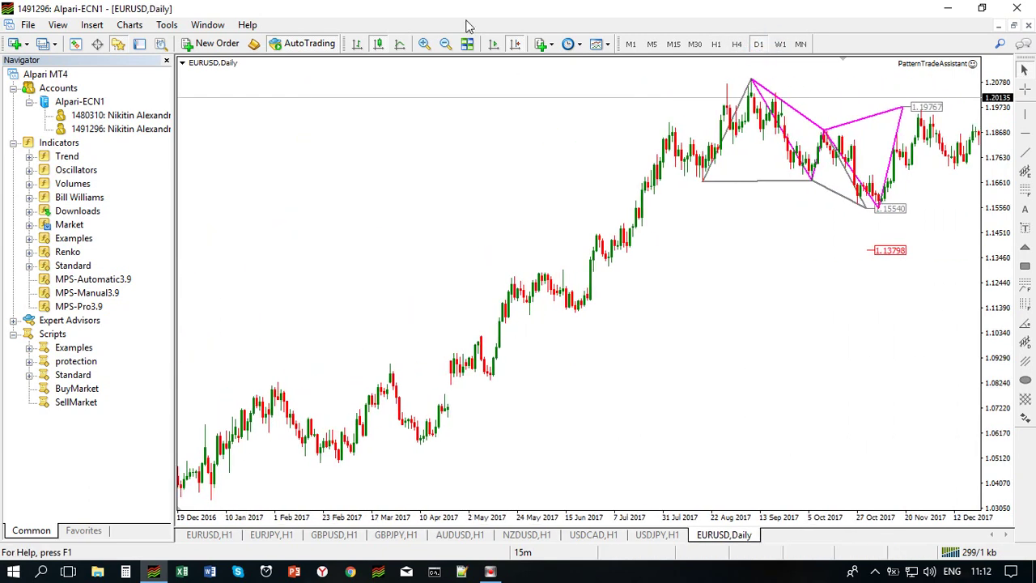
pyautogui.click(493, 44)
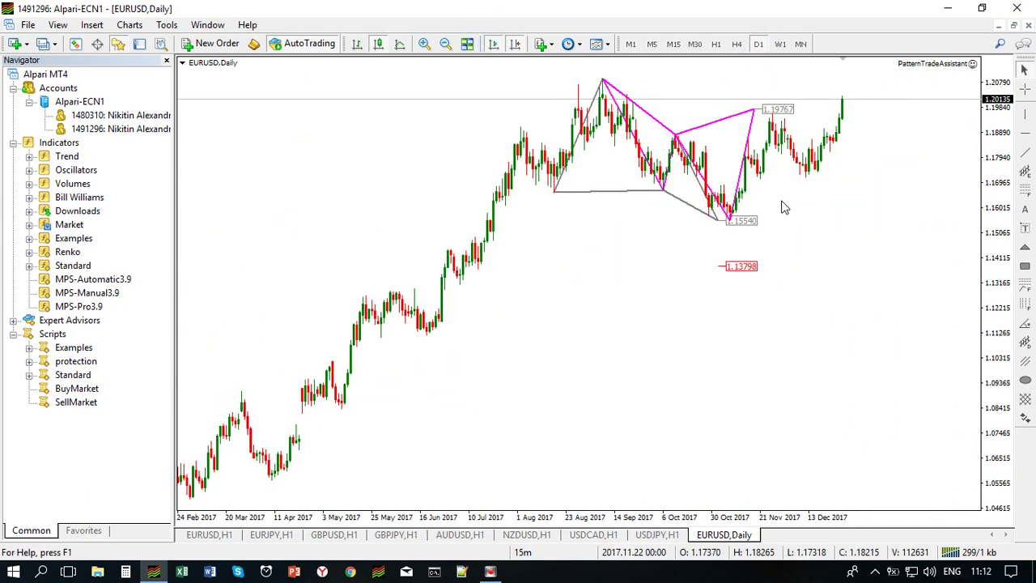
# Compare the magenta pattern's 1.19767 target level with the following daily candles using the crosshair.
pyautogui.middleClick(717, 108)
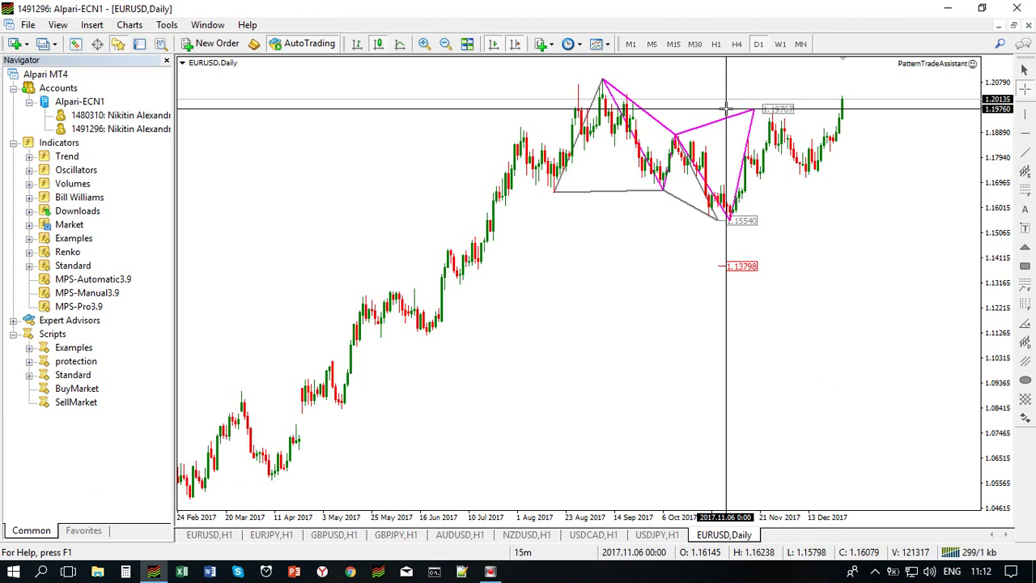
pyautogui.click(725, 108)
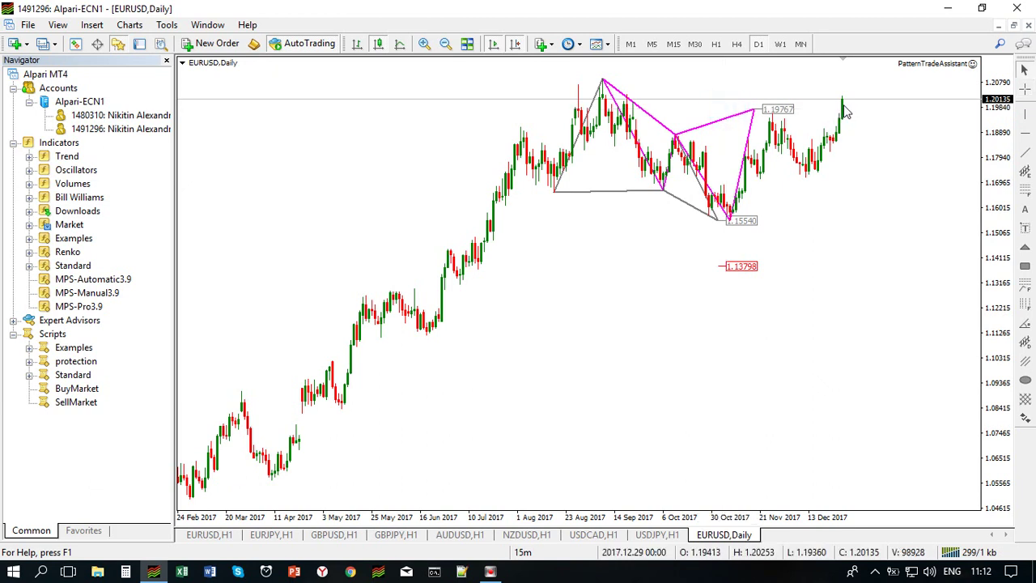
pyautogui.moveTo(988, 162); pyautogui.dragTo(987, 136)
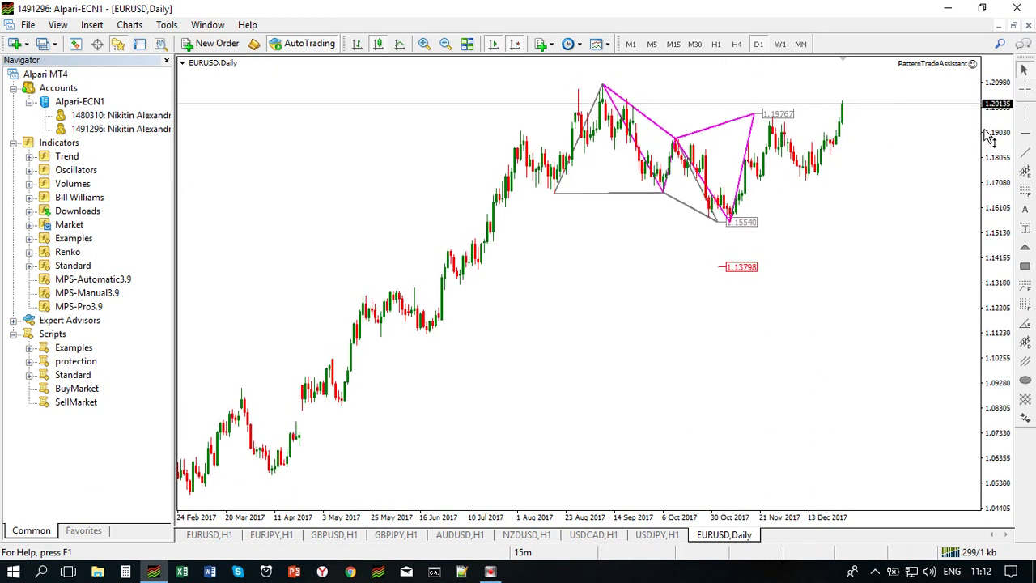
# Switch the EURUSD chart to the weekly timeframe and clear the two black trend lines.
pyautogui.click(780, 44)
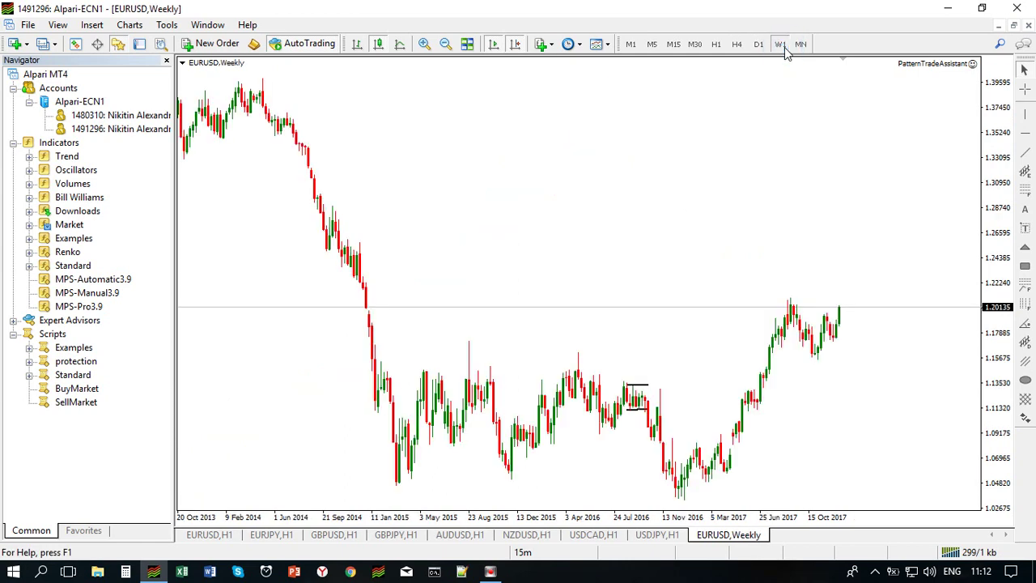
pyautogui.click(270, 397)
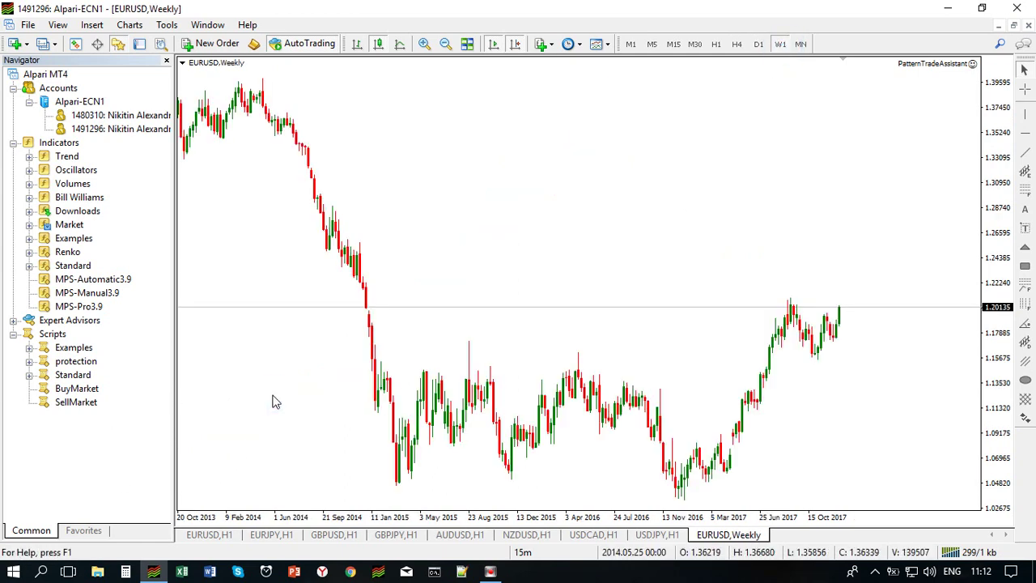
# Switch the EURUSD chart to the monthly timeframe and check the red 1.02640 level with the crosshair.
pyautogui.click(800, 44)
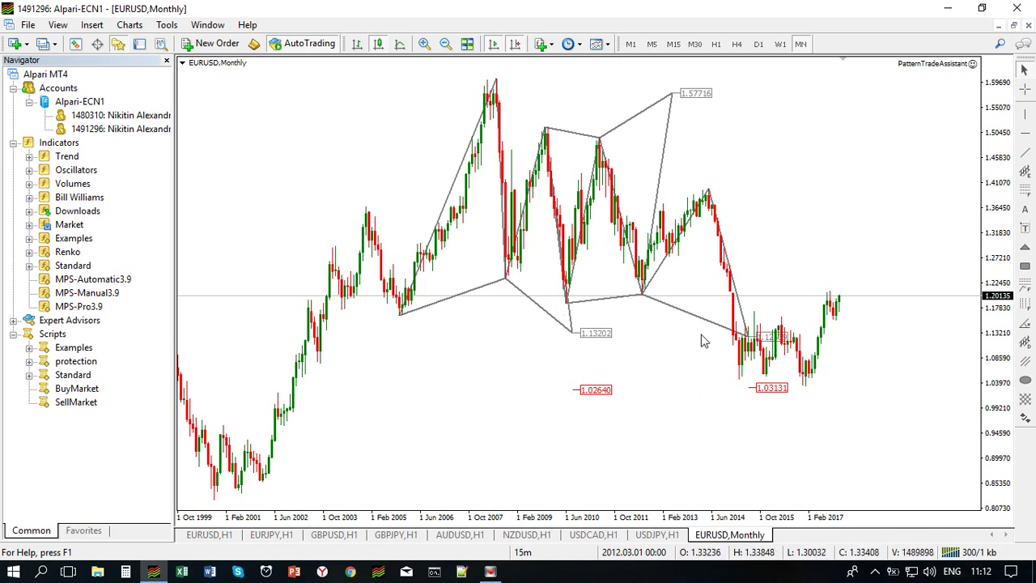
pyautogui.middleClick(545, 393)
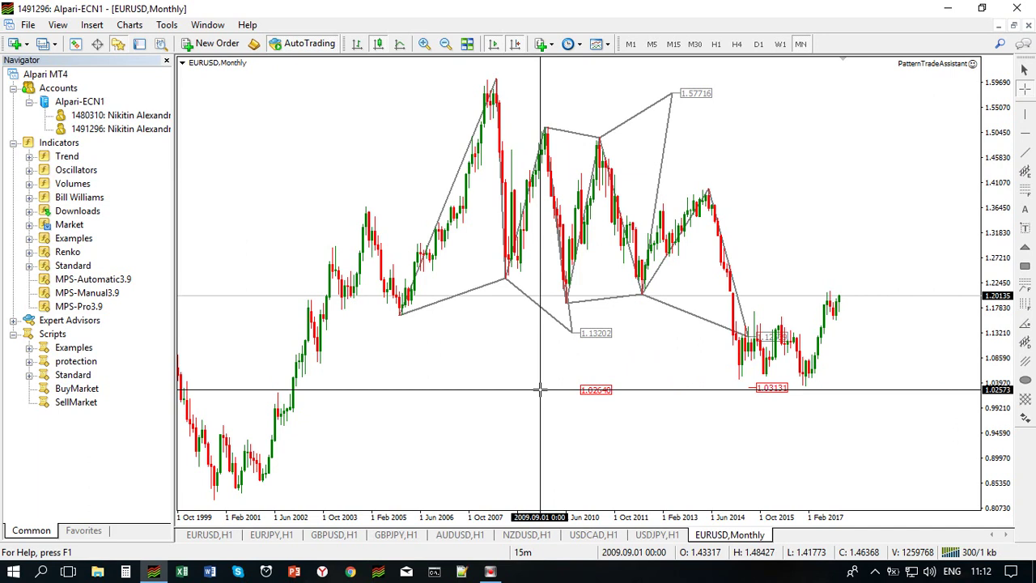
# Check the red 1.03131 level on the monthly EURUSD chart against the neighbouring candles using the crosshair.
pyautogui.click(540, 390)
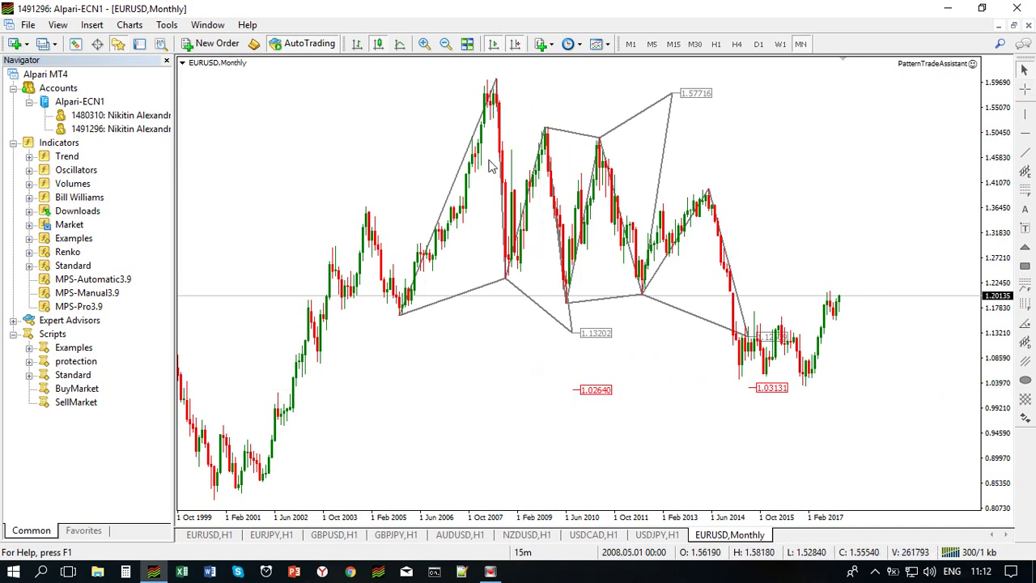
pyautogui.middleClick(697, 404)
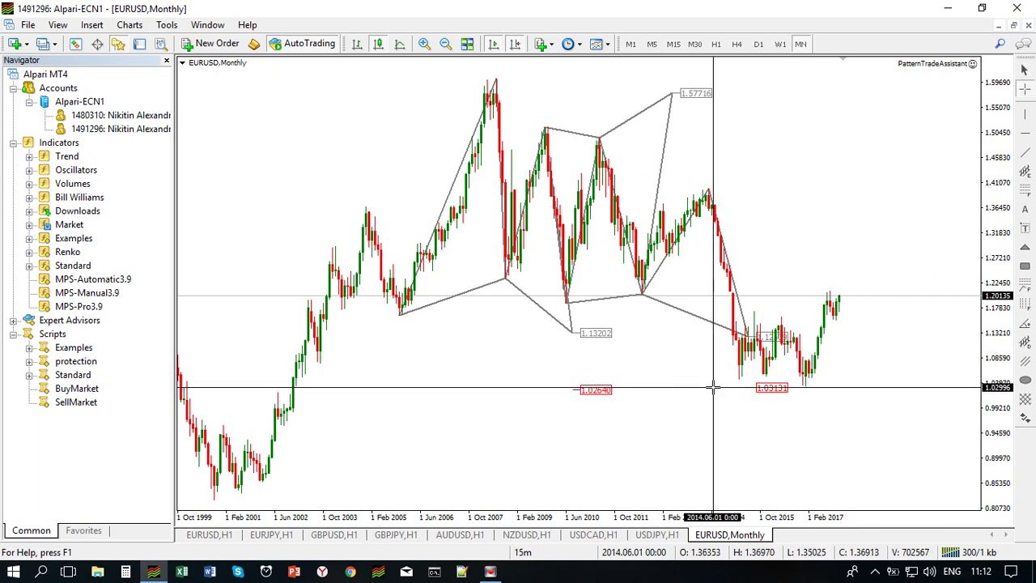
pyautogui.click(713, 389)
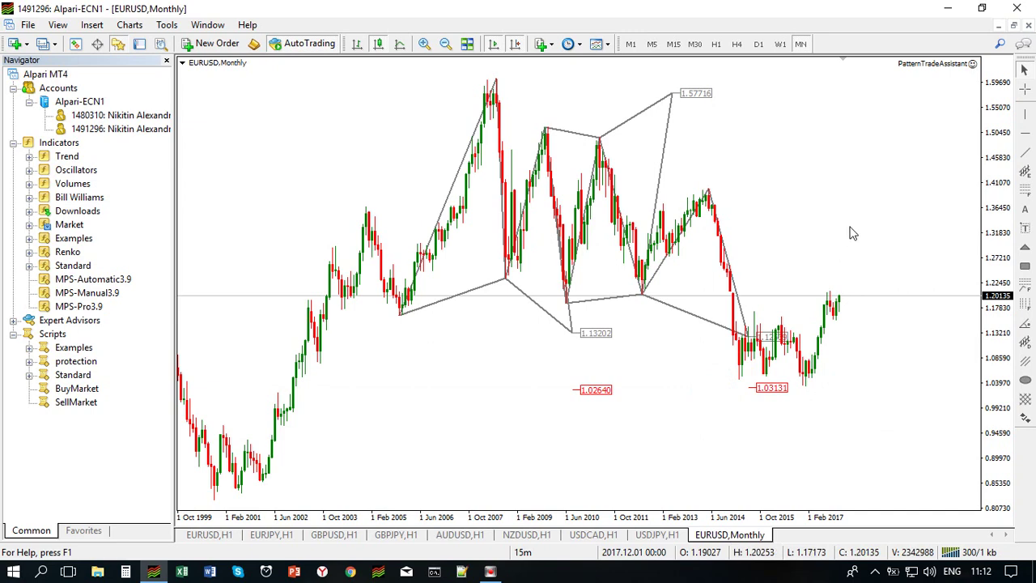
# Draw a Fibonacci retracement from the 2011 peak at about 1.494 to the low at about 1.035 and measure the latest rise with the crosshair.
pyautogui.click(1026, 189)
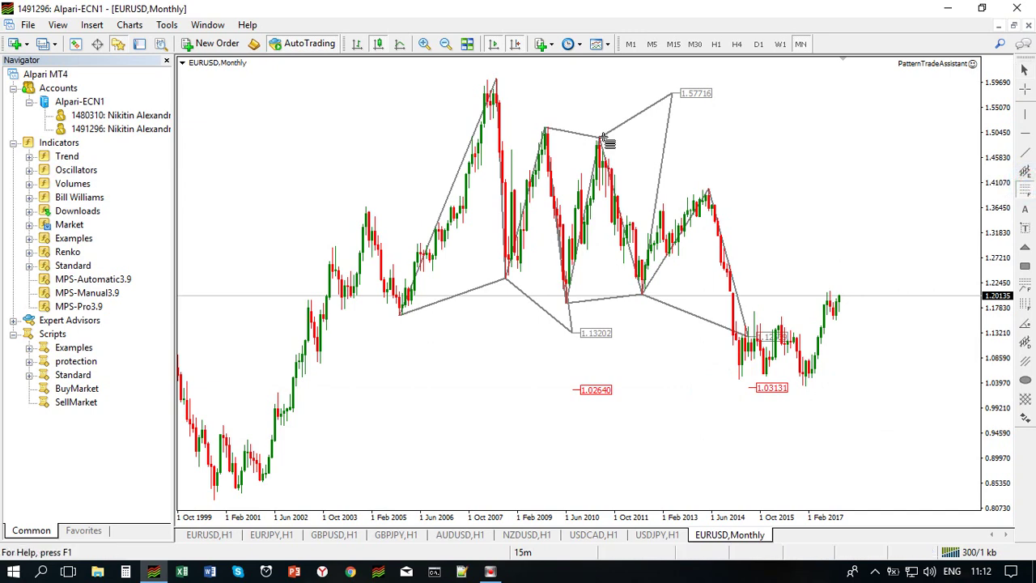
pyautogui.moveTo(601, 142); pyautogui.dragTo(806, 383)
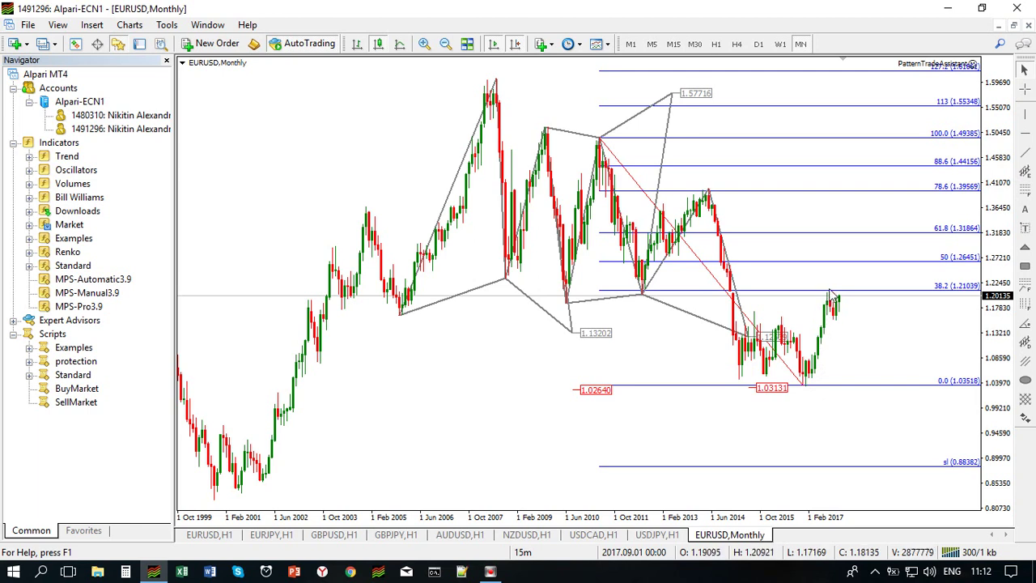
pyautogui.middleClick(839, 383)
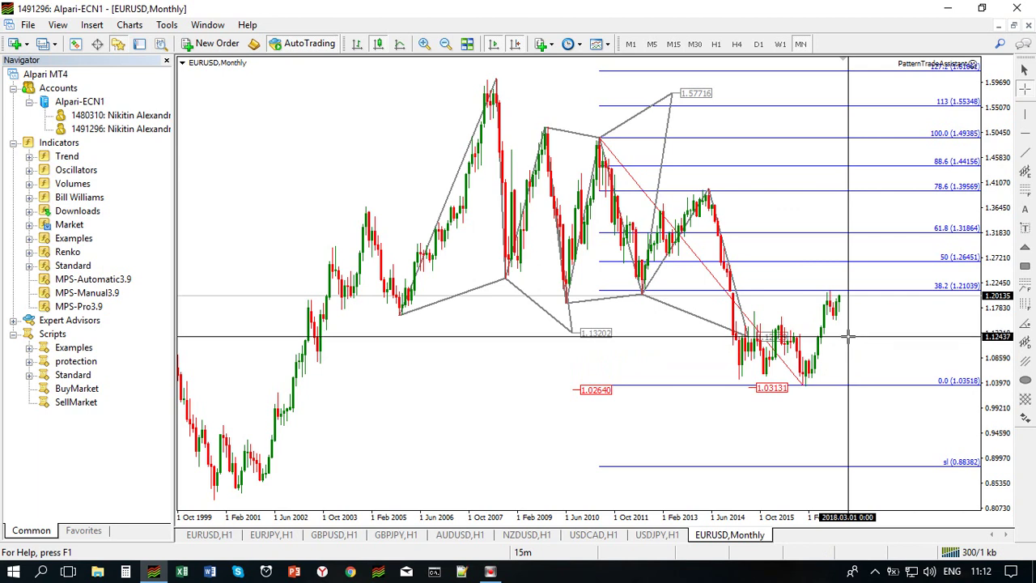
pyautogui.moveTo(849, 335); pyautogui.dragTo(841, 291)
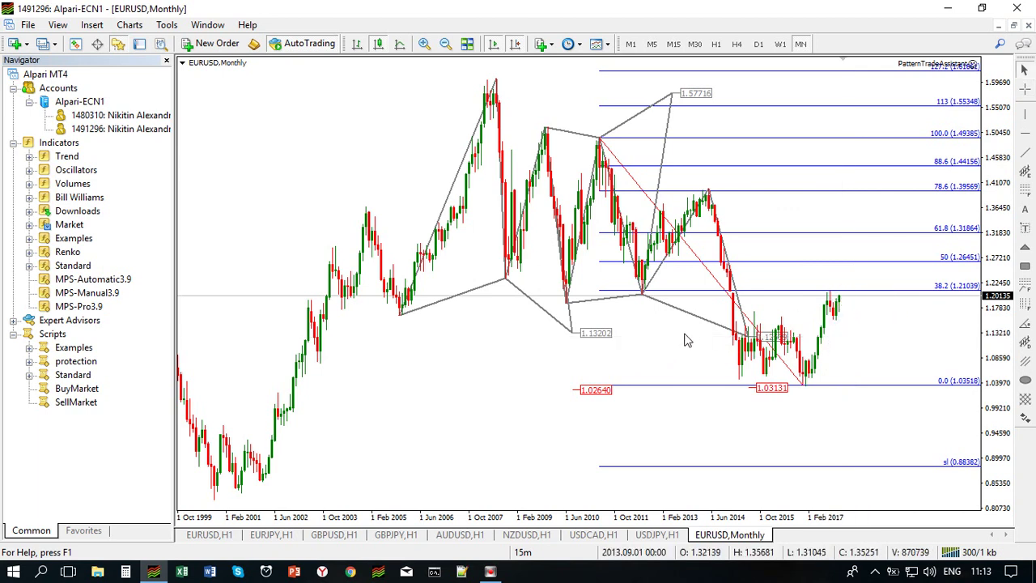
# Review the EURUSD patterns on the H1, M30, M15, M5 and M1 timeframes and return the chart to daily.
pyautogui.click(716, 44)
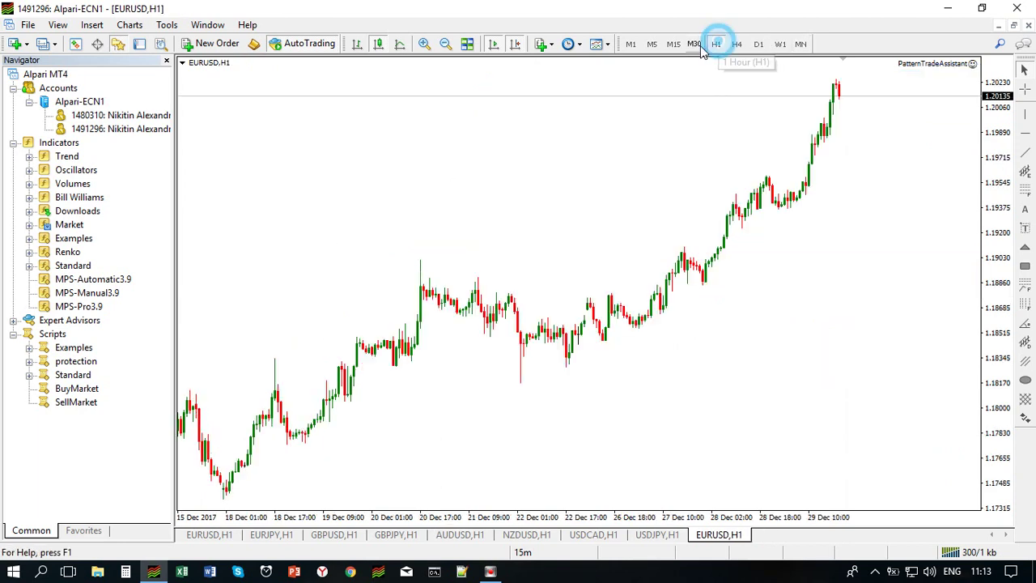
pyautogui.click(694, 43)
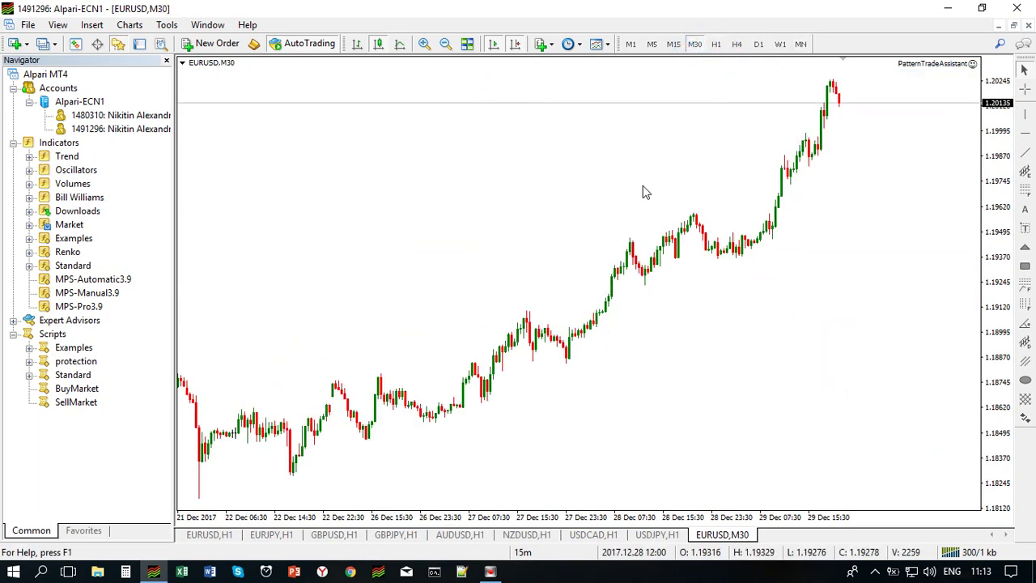
pyautogui.click(673, 45)
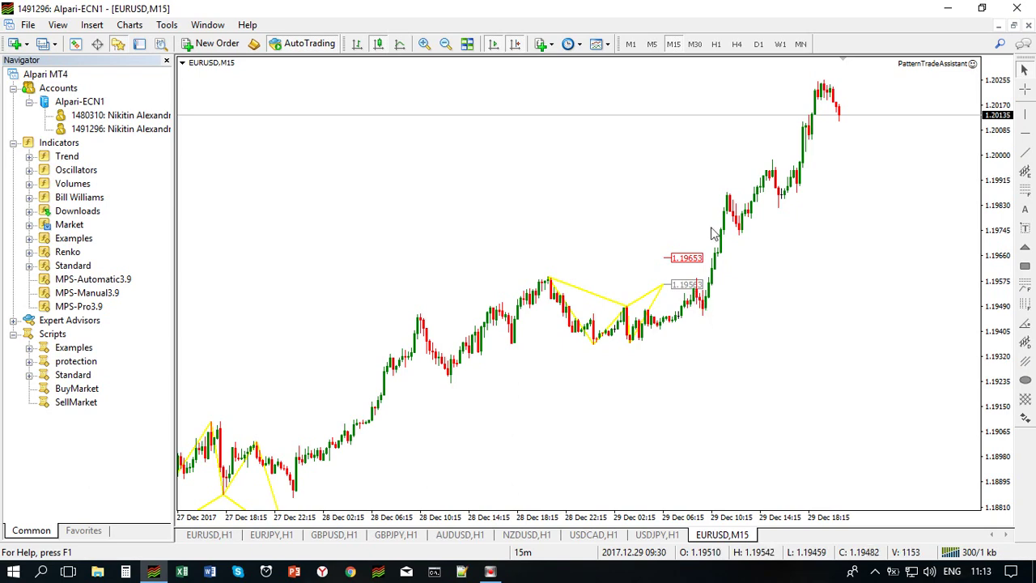
pyautogui.click(652, 44)
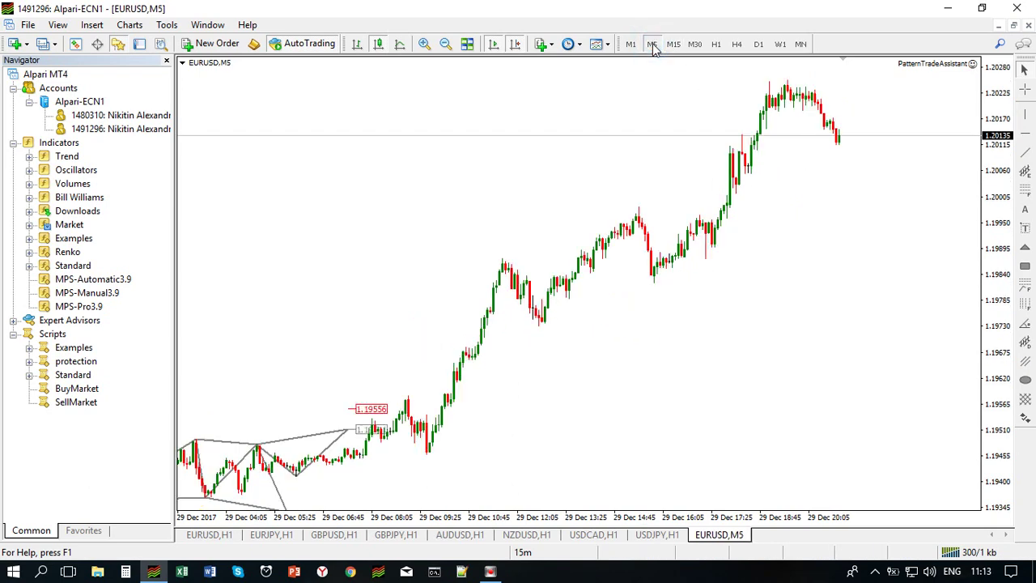
pyautogui.moveTo(351, 339); pyautogui.dragTo(428, 319)
pyautogui.click(630, 45)
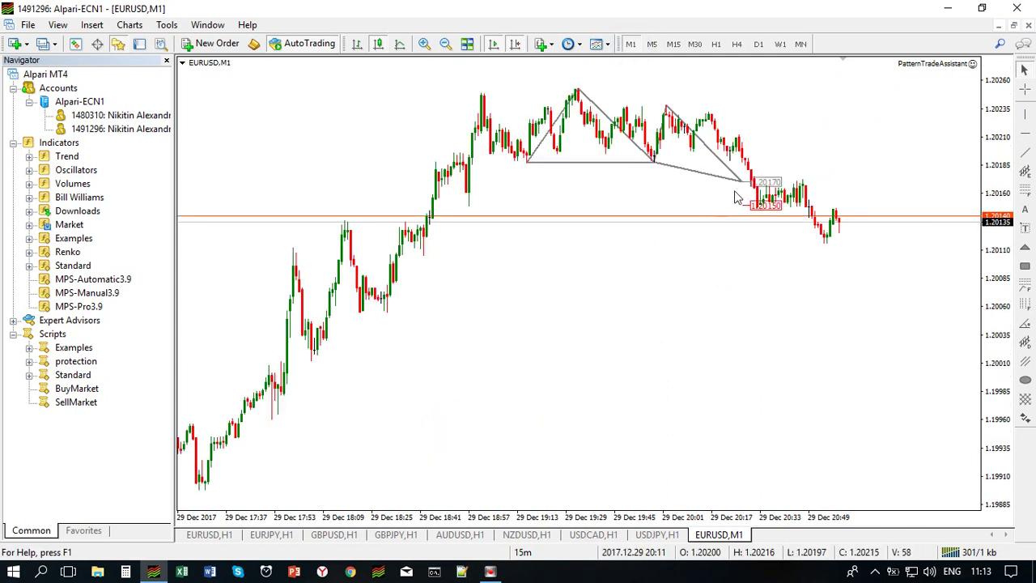
pyautogui.scroll(1, 744, 353)
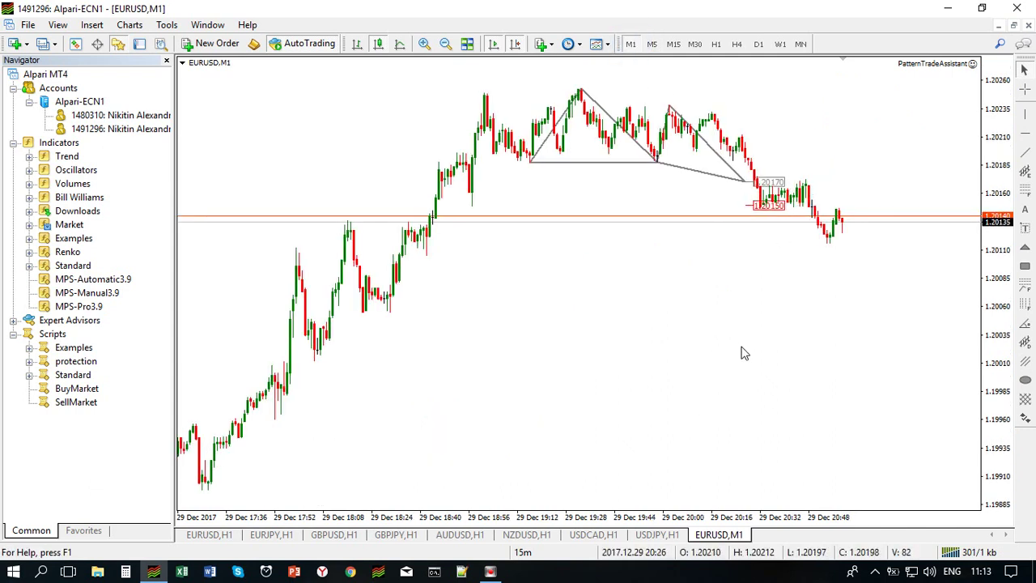
pyautogui.scroll(5, 745, 353)
pyautogui.click(758, 44)
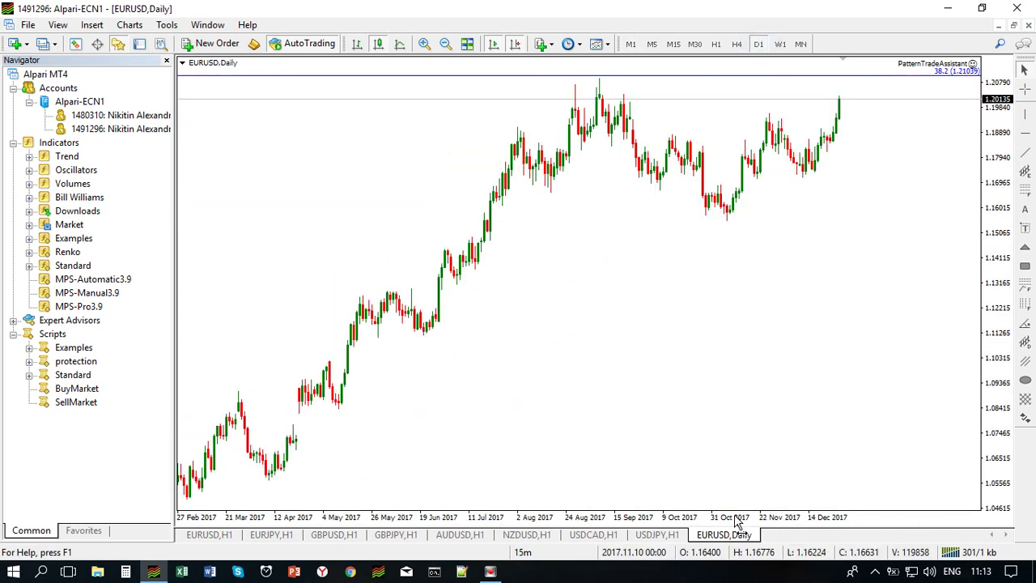
pyautogui.moveTo(828, 343); pyautogui.dragTo(783, 345)
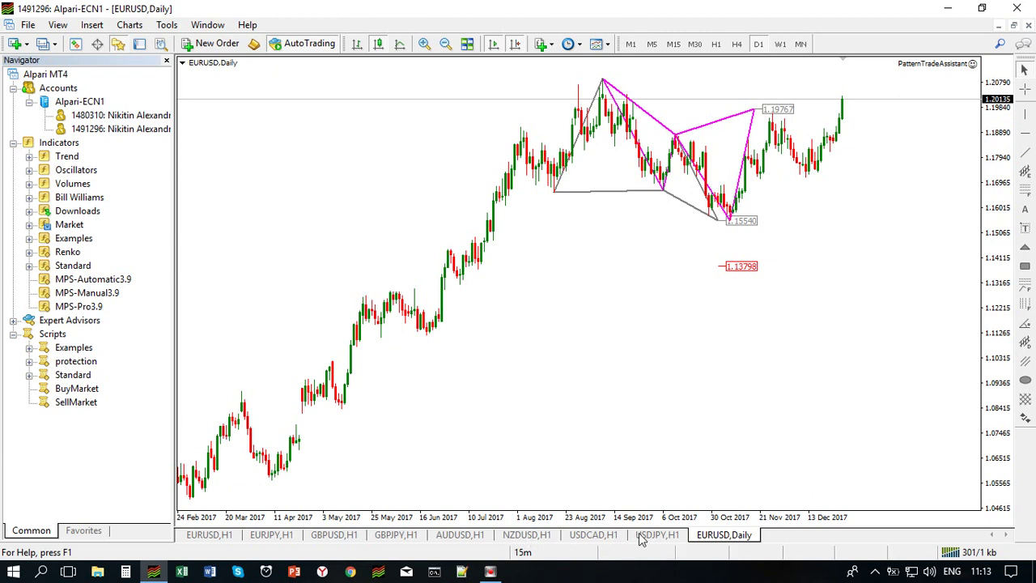
# Open a new USDJPY chart from the Fx Majors group.
pyautogui.click(16, 44)
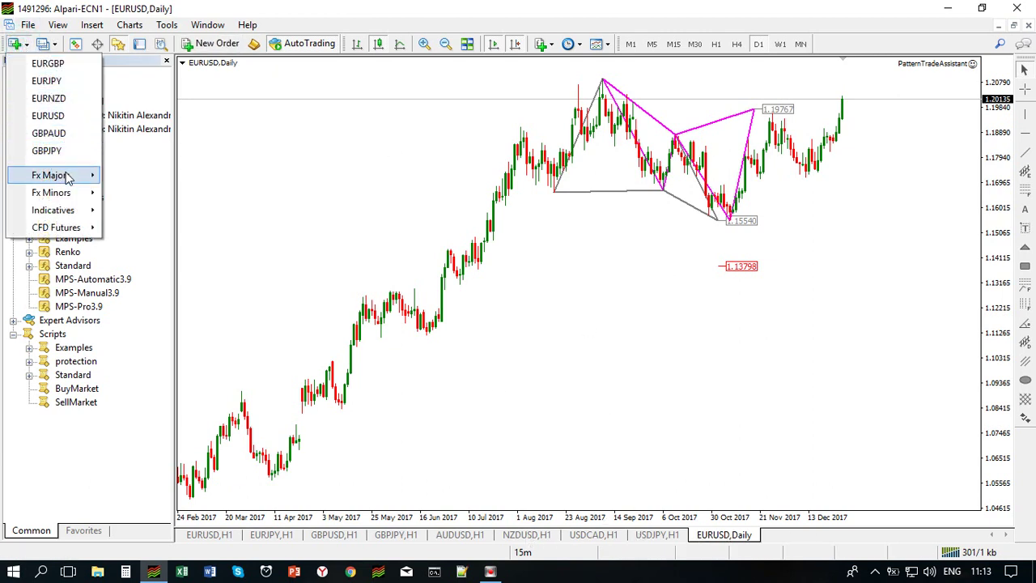
pyautogui.moveTo(68, 177)
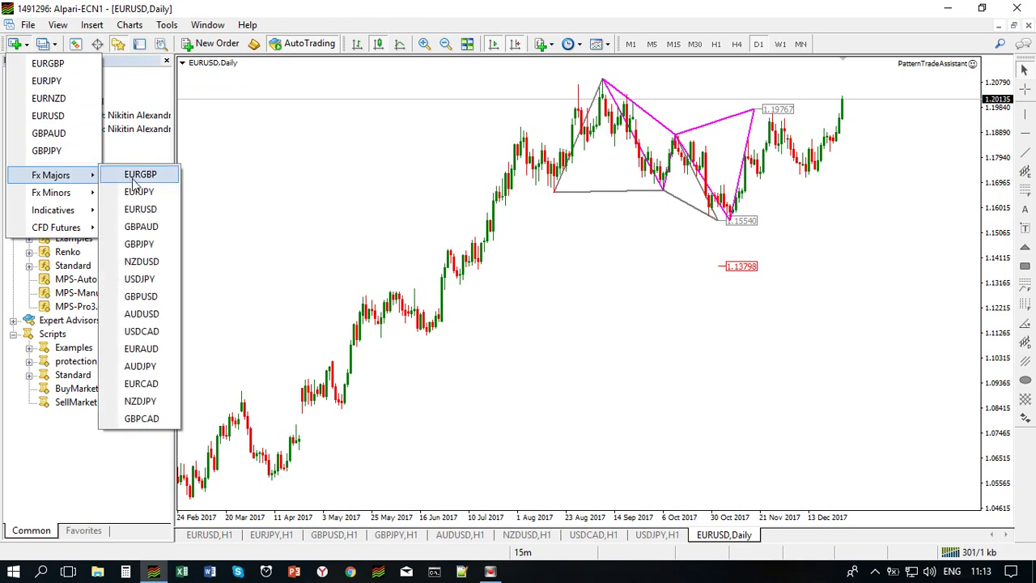
pyautogui.click(138, 279)
# Reset the MPS-Pro3.9 inputs on the USDJPY chart to their defaults, with the Large algorithm, and apply them.
pyautogui.rightClick(463, 245)
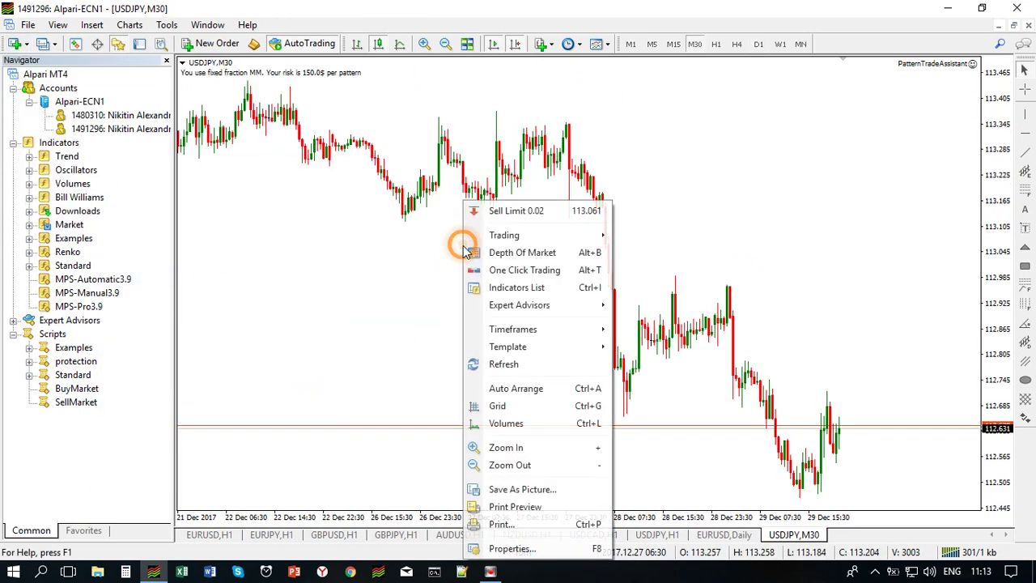
pyautogui.click(535, 288)
pyautogui.doubleClick(317, 207)
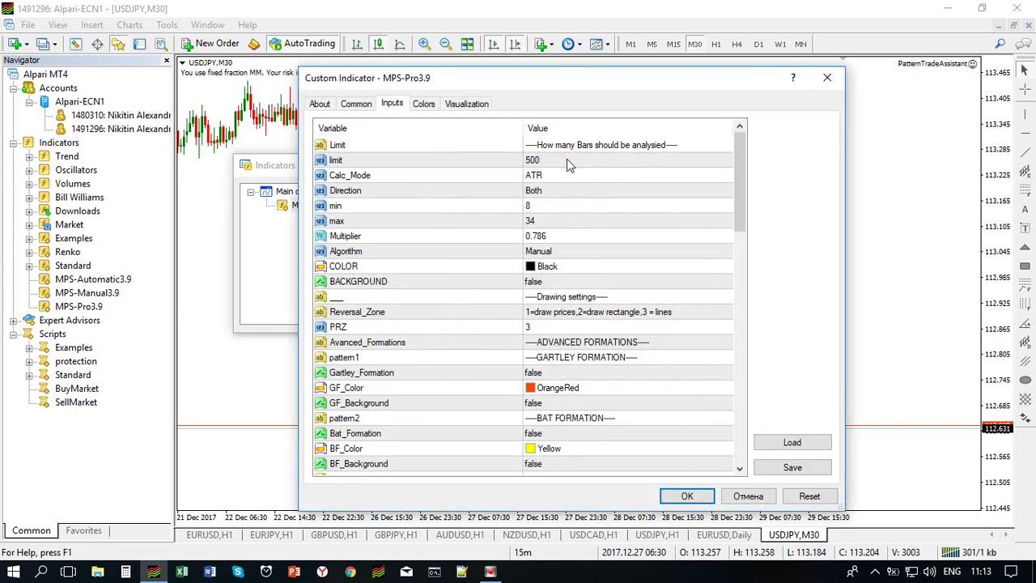
pyautogui.click(569, 250)
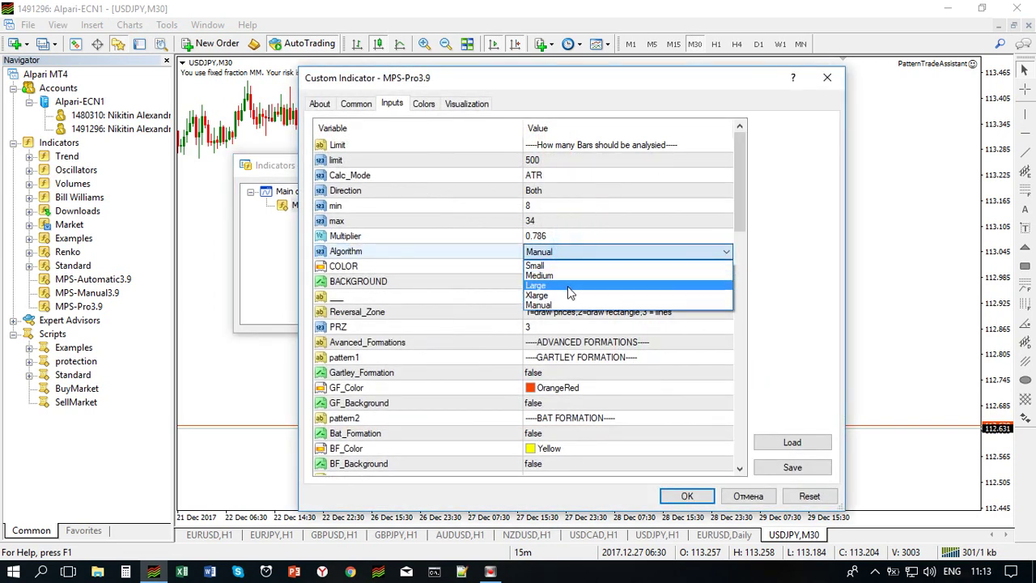
pyautogui.click(569, 286)
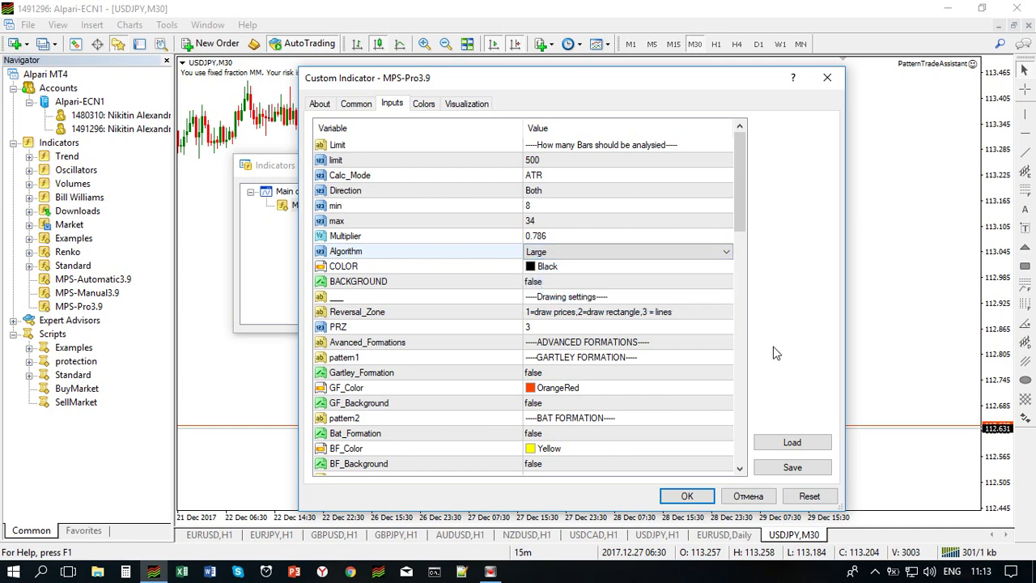
pyautogui.click(817, 497)
pyautogui.click(692, 499)
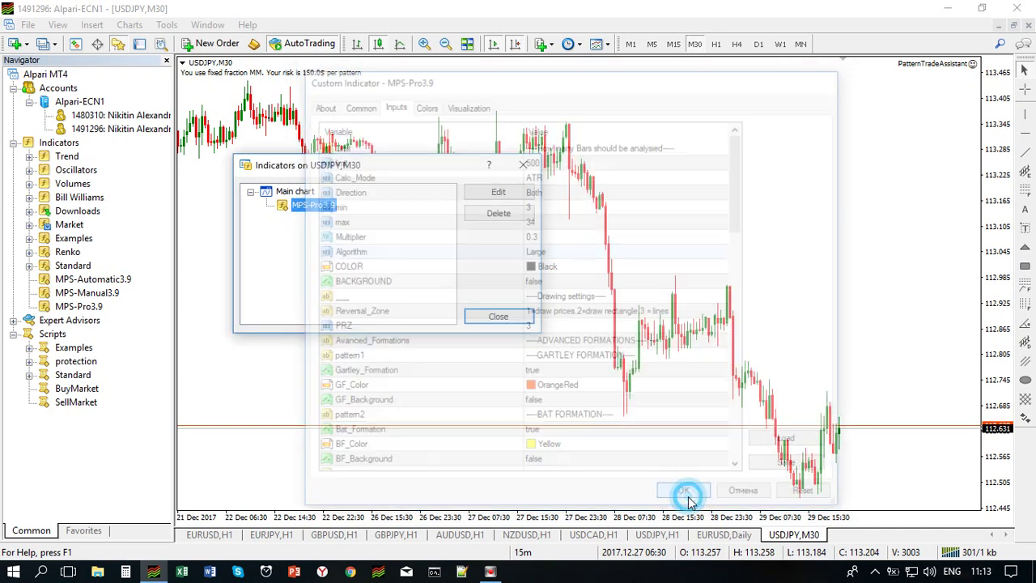
pyautogui.click(498, 317)
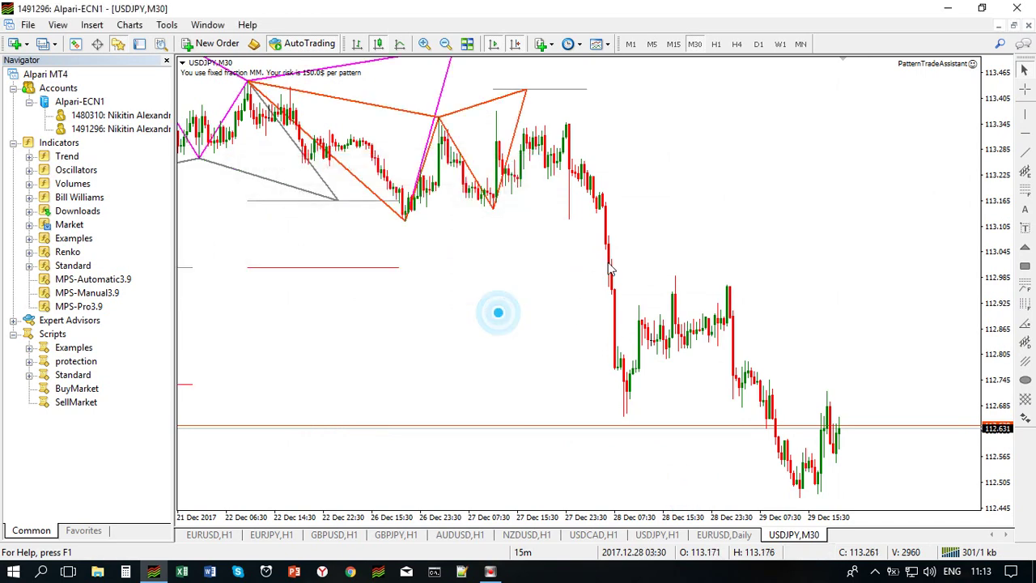
# Examine the USDJPY patterns on M30 and on the H1 and H4 timeframes.
pyautogui.moveTo(566, 251); pyautogui.dragTo(844, 257)
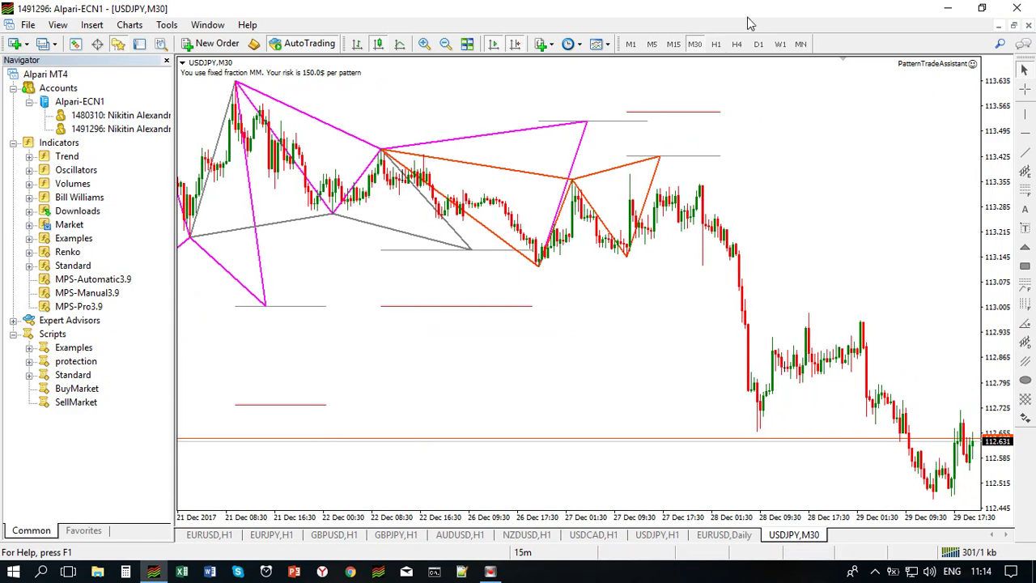
pyautogui.click(716, 45)
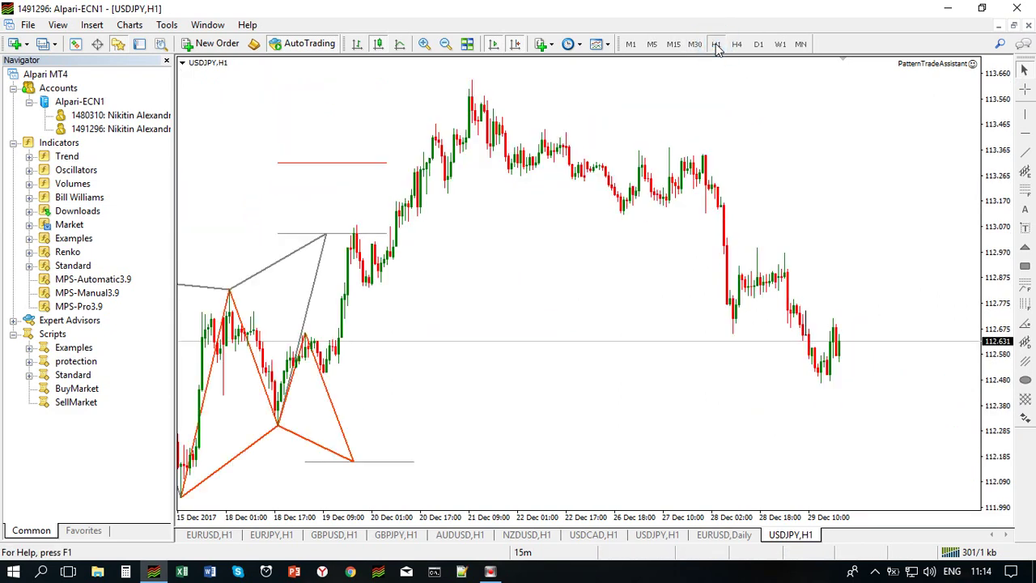
pyautogui.click(736, 45)
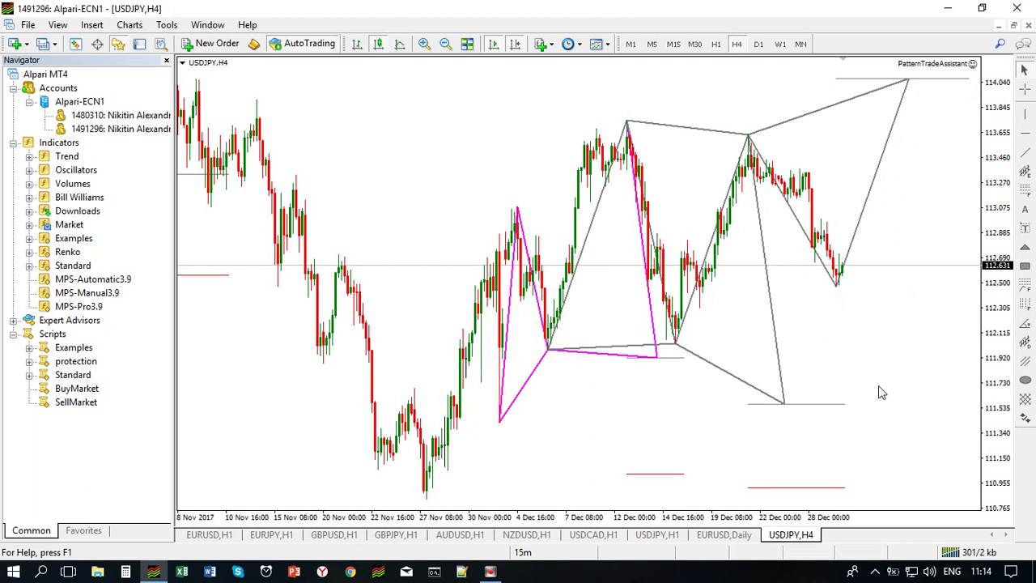
# Close the USDJPY chart and switch the EURUSD chart to the H4 timeframe.
pyautogui.rightClick(793, 544)
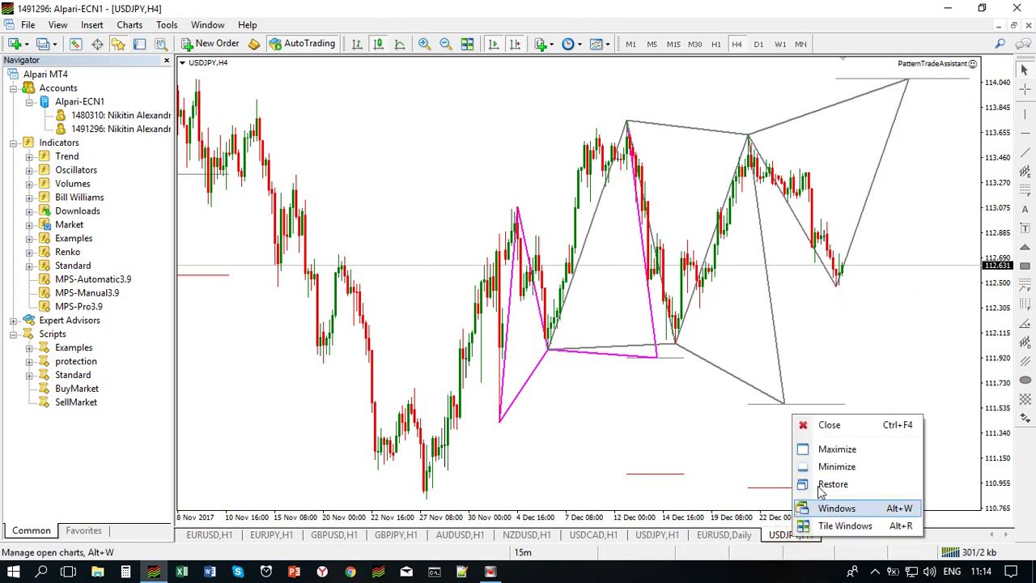
pyautogui.click(827, 423)
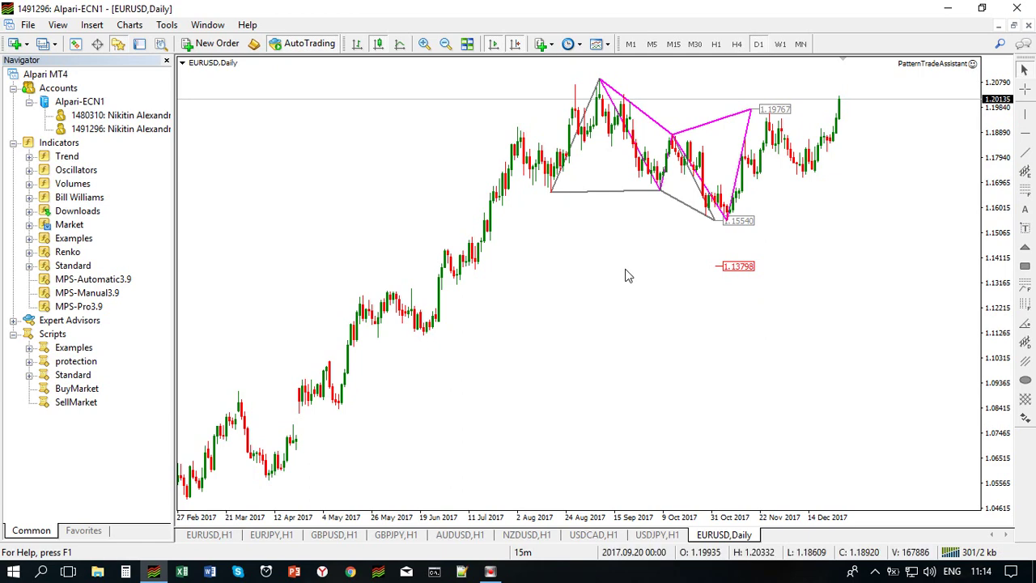
pyautogui.click(736, 44)
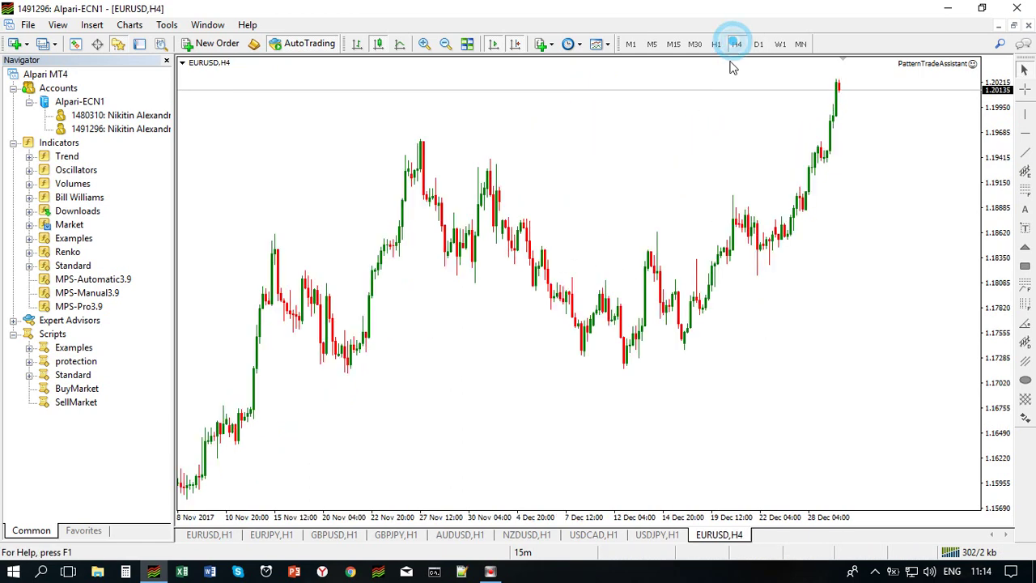
# Set Gartley_Formation and Bat_Formation to false in the inputs of MPS-Pro3.9 on the EURUSD H4 chart.
pyautogui.rightClick(612, 158)
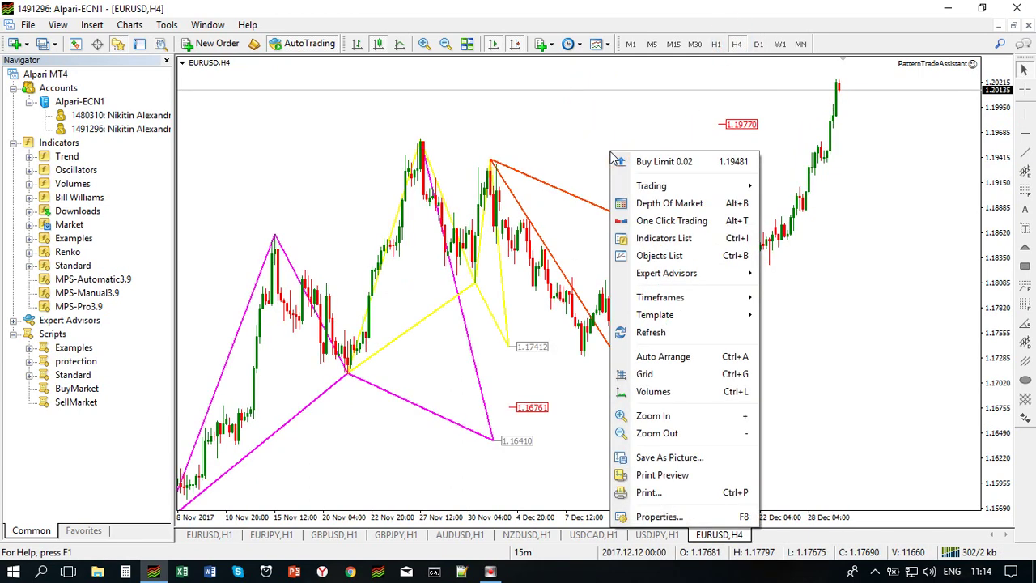
pyautogui.click(658, 240)
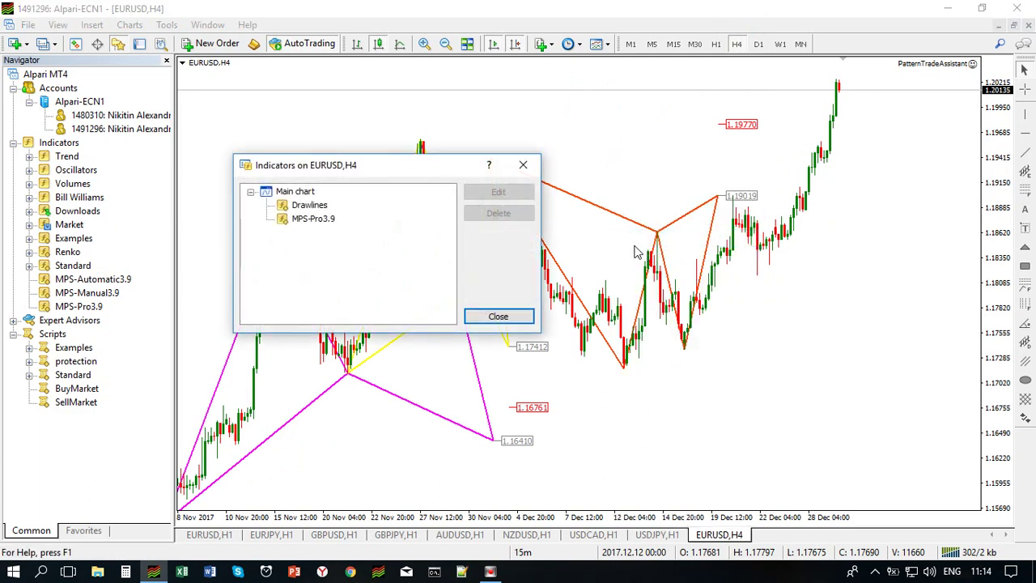
pyautogui.doubleClick(314, 225)
pyautogui.scroll(-3, 600, 231)
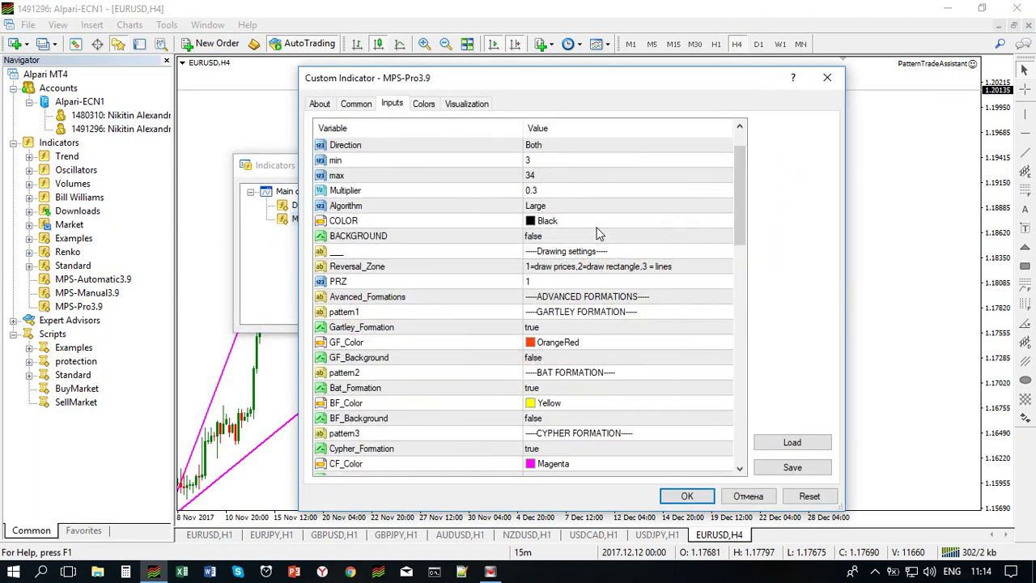
pyautogui.click(566, 235)
pyautogui.click(567, 236)
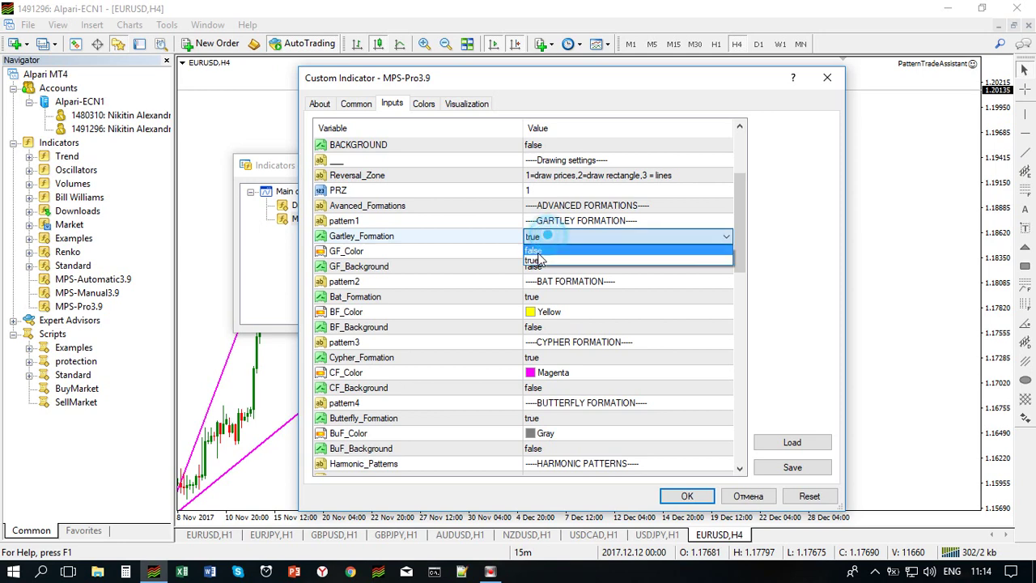
pyautogui.click(538, 263)
pyautogui.click(546, 298)
pyautogui.click(546, 298)
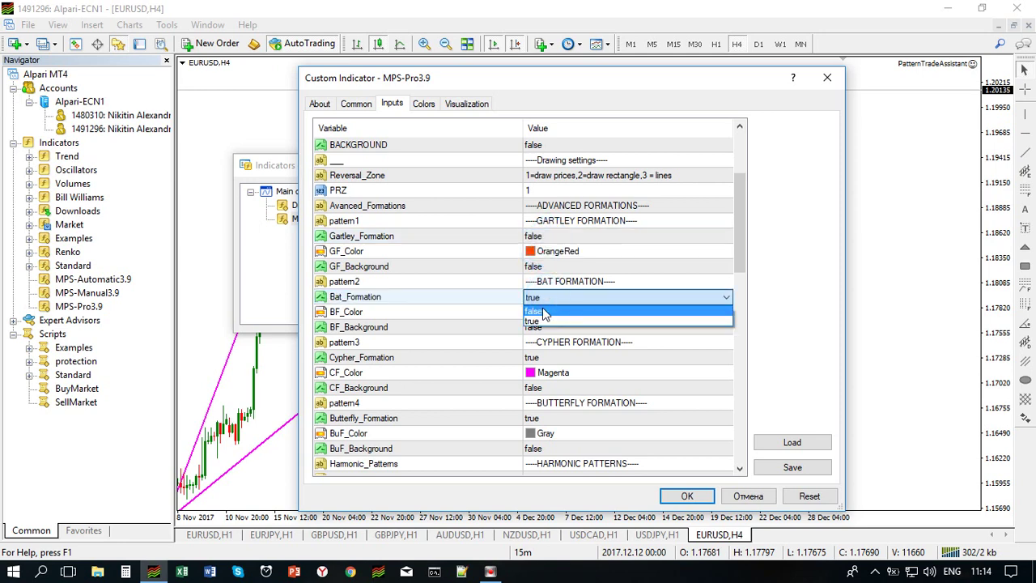
pyautogui.click(566, 324)
# Set Cypher_Formation and Butterfly_Formation to false in the MPS-Pro3.9 inputs.
pyautogui.scroll(-2, 571, 296)
pyautogui.click(557, 266)
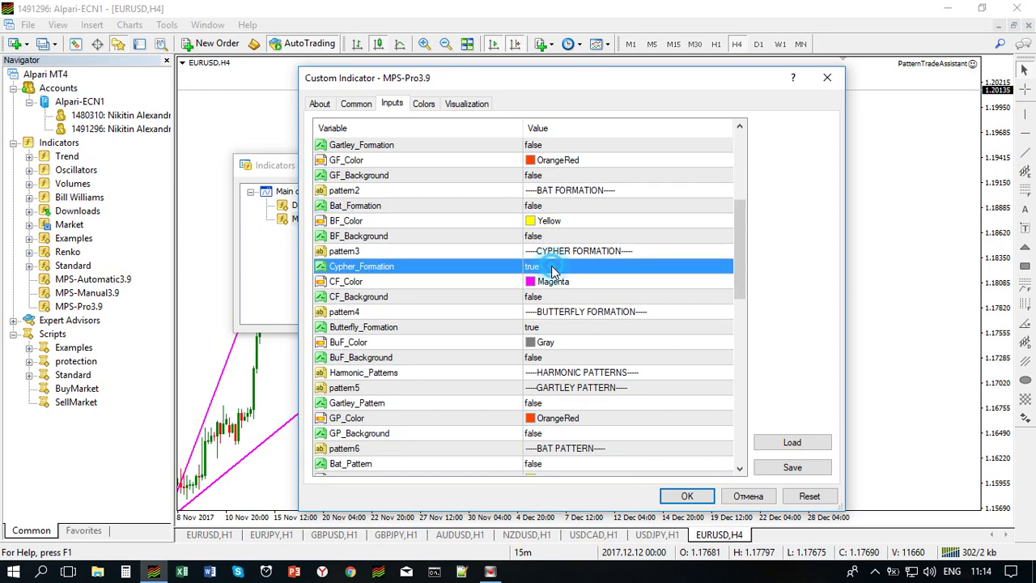
pyautogui.click(557, 265)
pyautogui.click(619, 296)
pyautogui.scroll(-2, 625, 300)
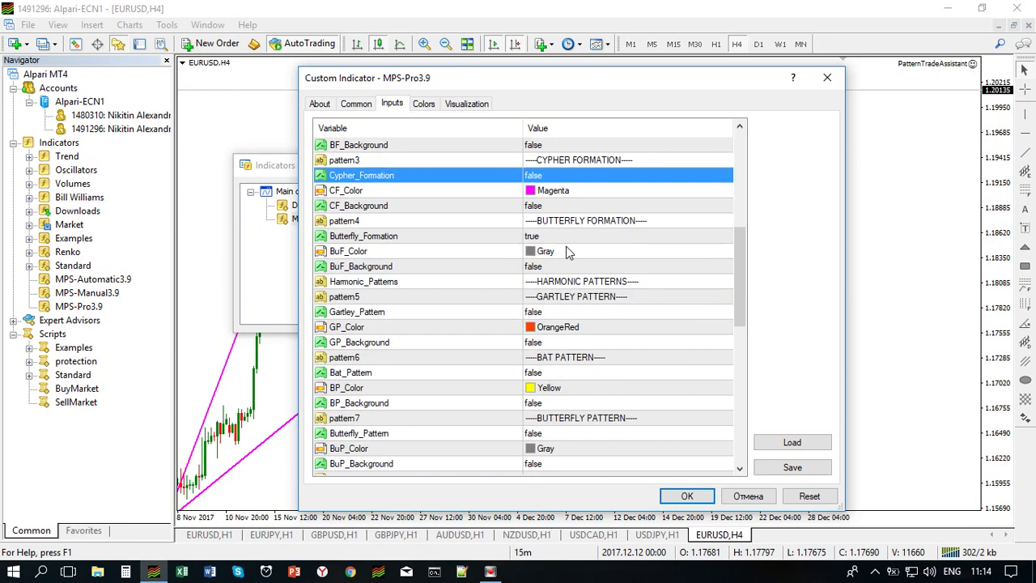
pyautogui.click(558, 236)
pyautogui.click(559, 236)
pyautogui.click(538, 252)
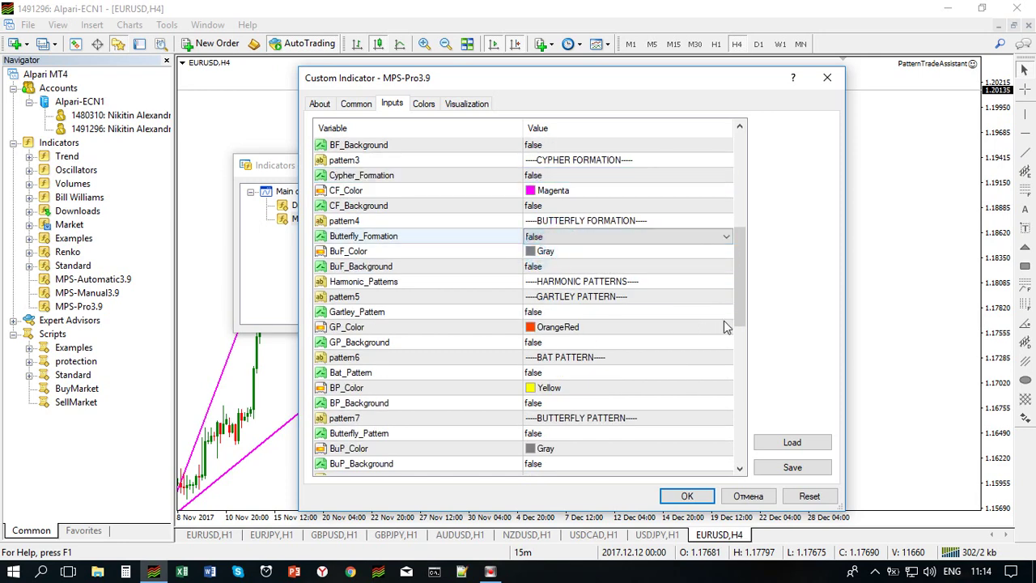
# Enable the custom Gartley formation by setting Custom_Gartley to true.
pyautogui.click(740, 255)
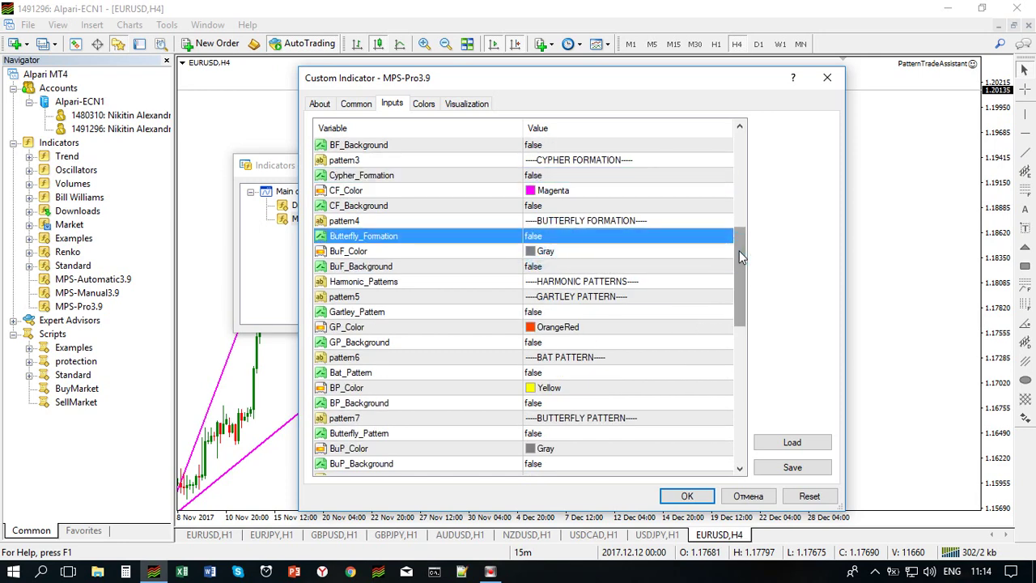
pyautogui.moveTo(739, 257); pyautogui.dragTo(739, 392)
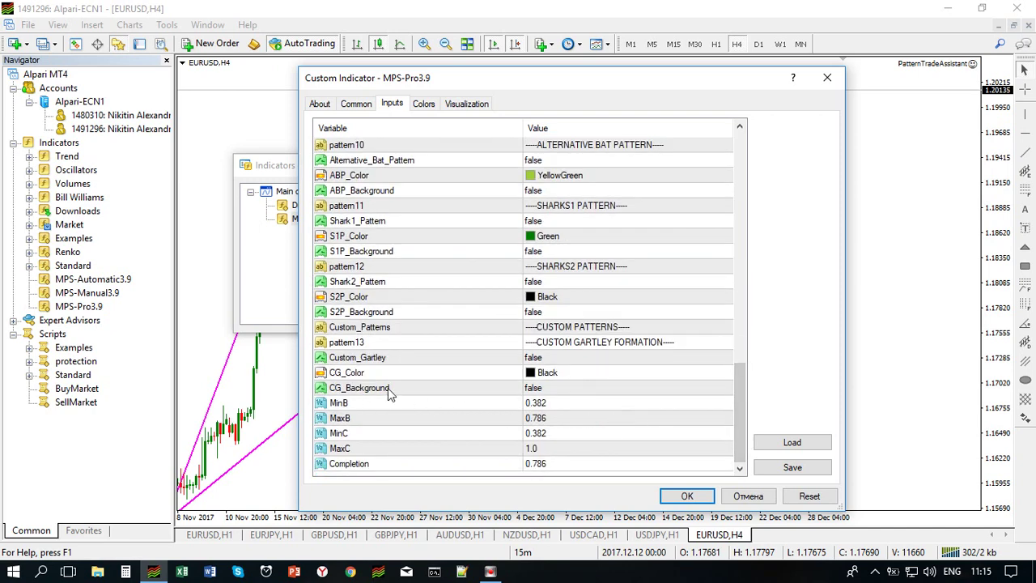
pyautogui.click(558, 389)
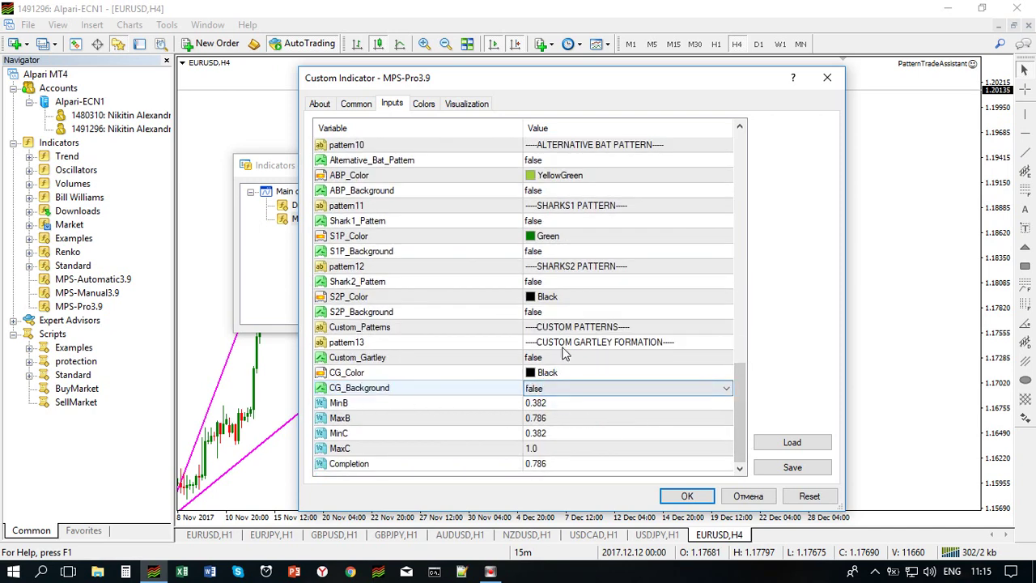
pyautogui.click(565, 357)
pyautogui.click(565, 357)
pyautogui.click(548, 383)
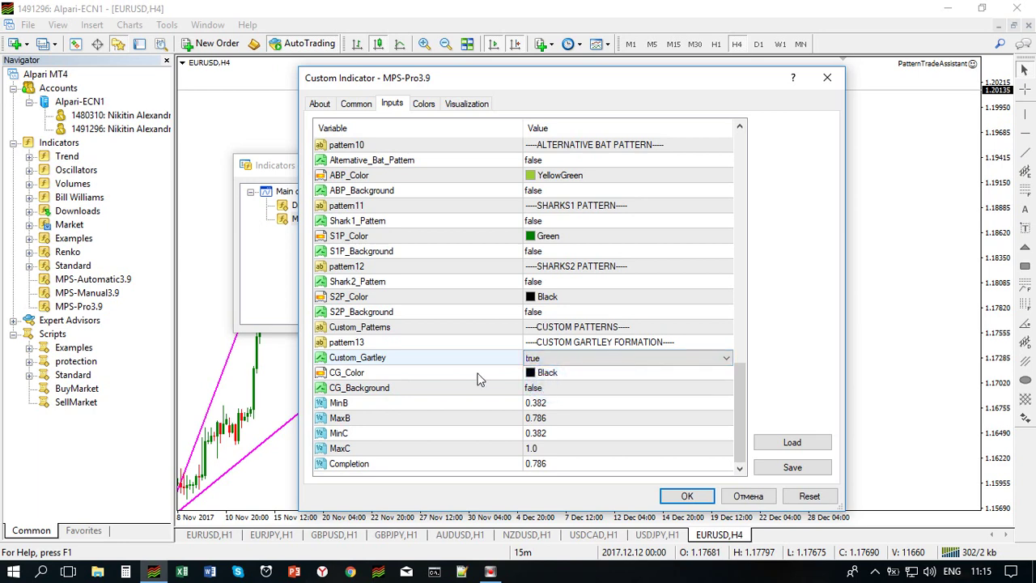
# Review the custom Gartley's colour, background and MinB, MaxB, MinC and MaxC ratio settings.
pyautogui.click(586, 376)
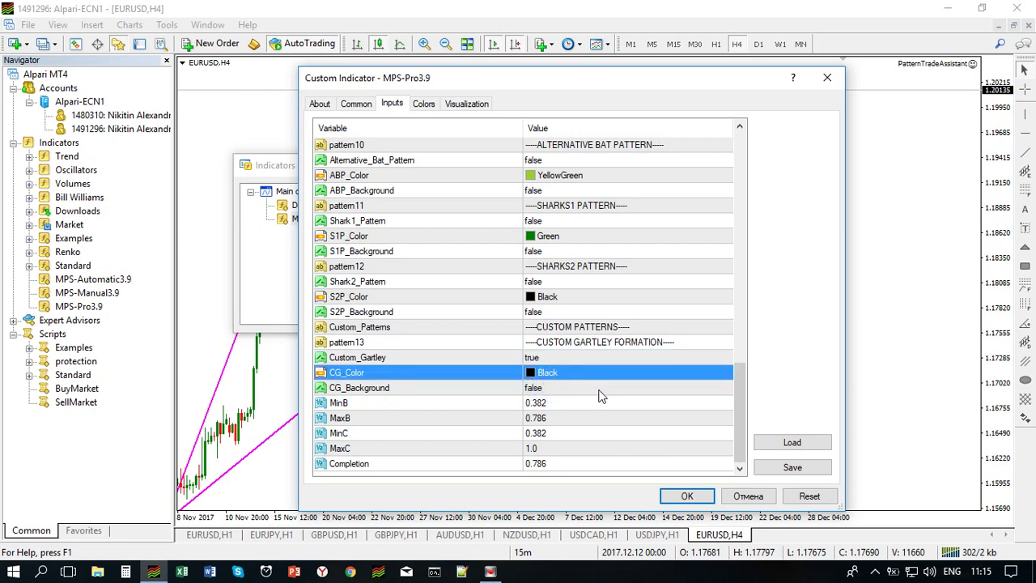
pyautogui.click(555, 389)
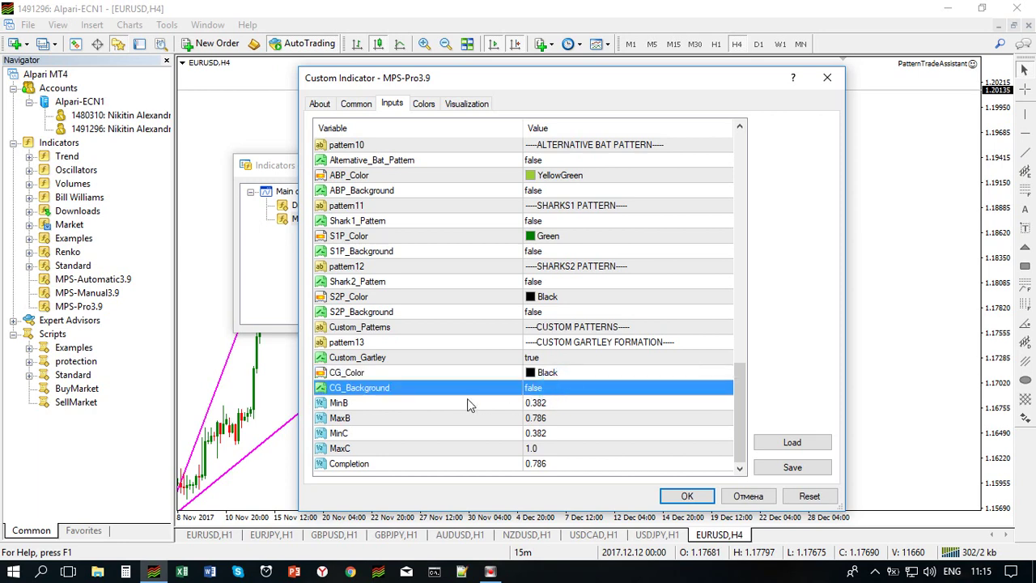
pyautogui.click(566, 404)
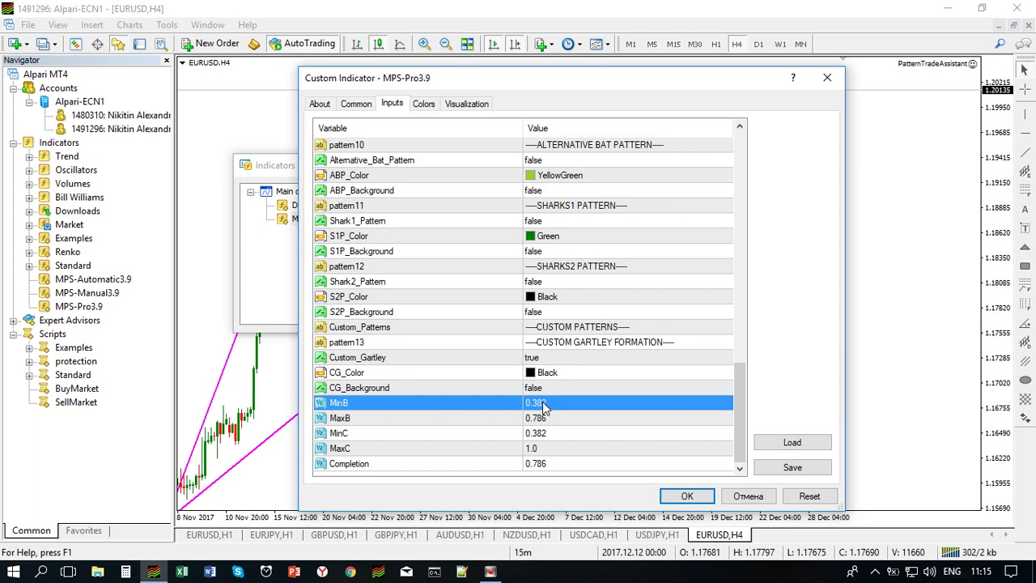
pyautogui.click(542, 407)
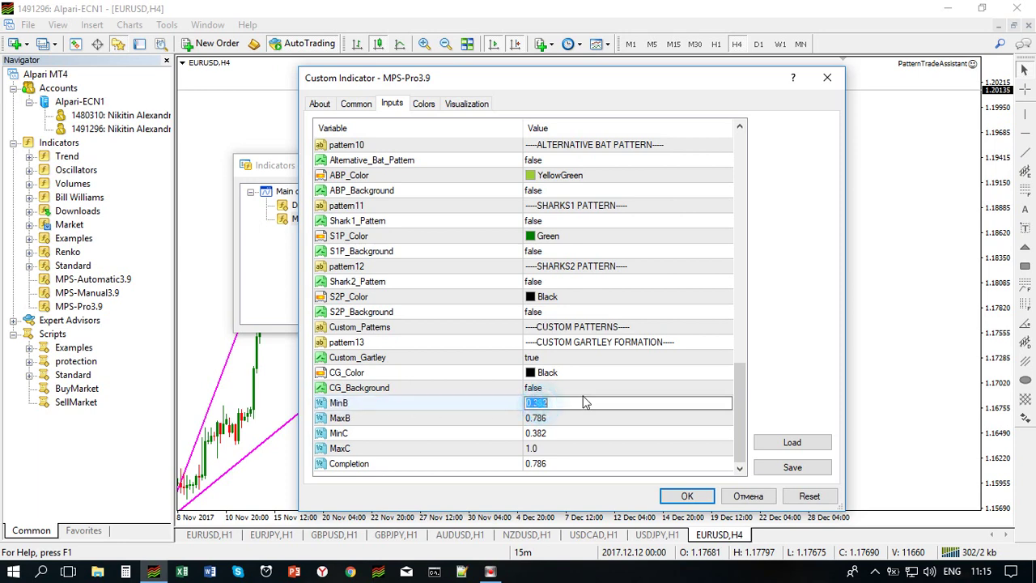
pyautogui.click(398, 421)
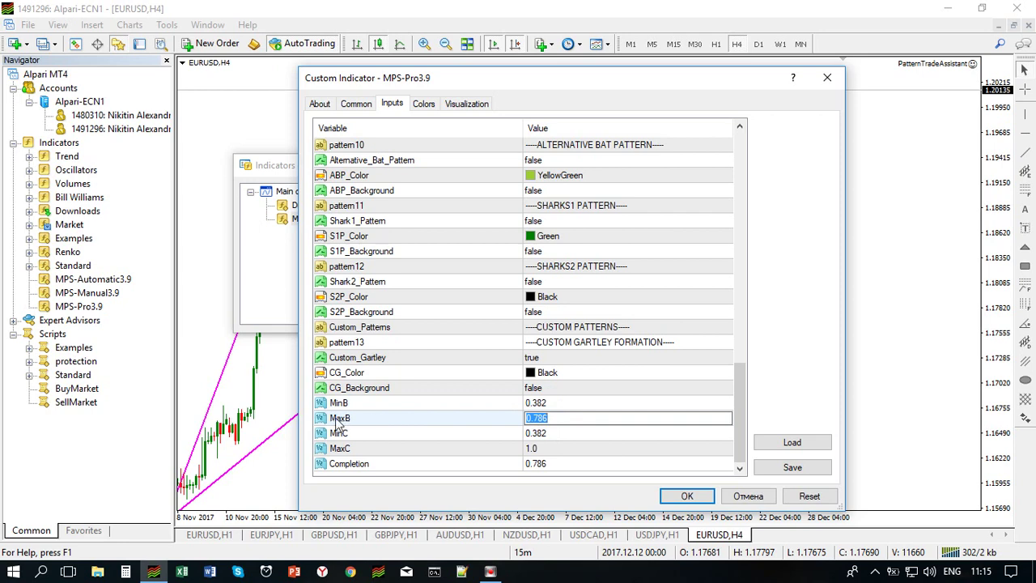
pyautogui.click(549, 435)
pyautogui.click(540, 450)
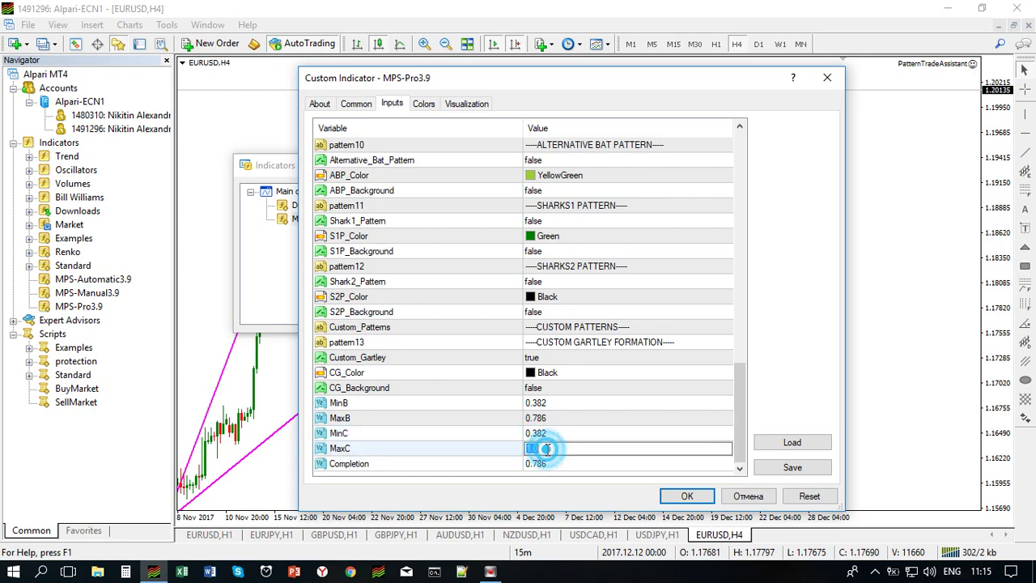
# Set the custom Gartley's Completion ratio to 1.272, apply the MPS-Pro3.9 inputs and return to the EURUSD H4 chart.
pyautogui.click(529, 465)
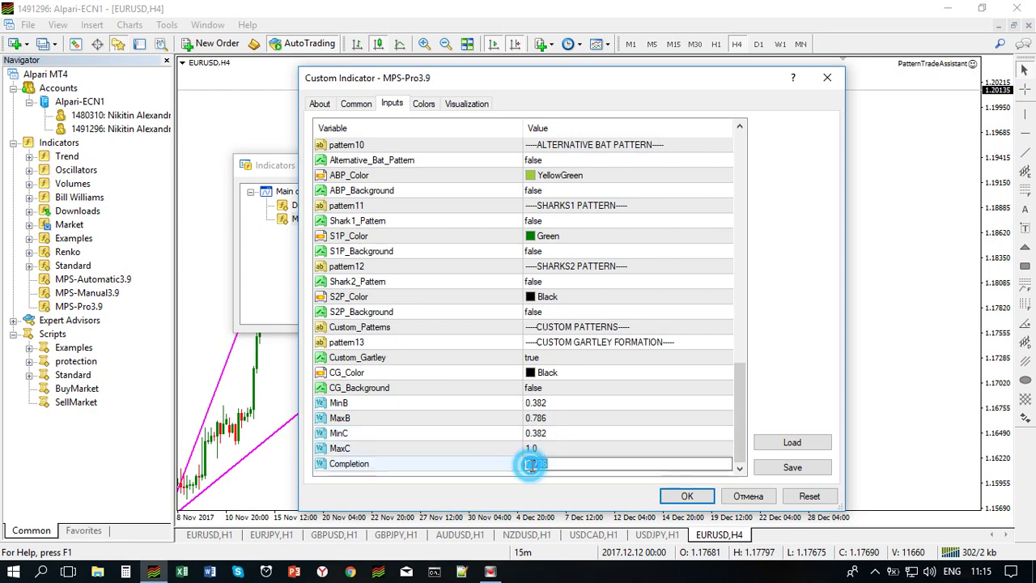
pyautogui.moveTo(535, 465); pyautogui.dragTo(603, 465)
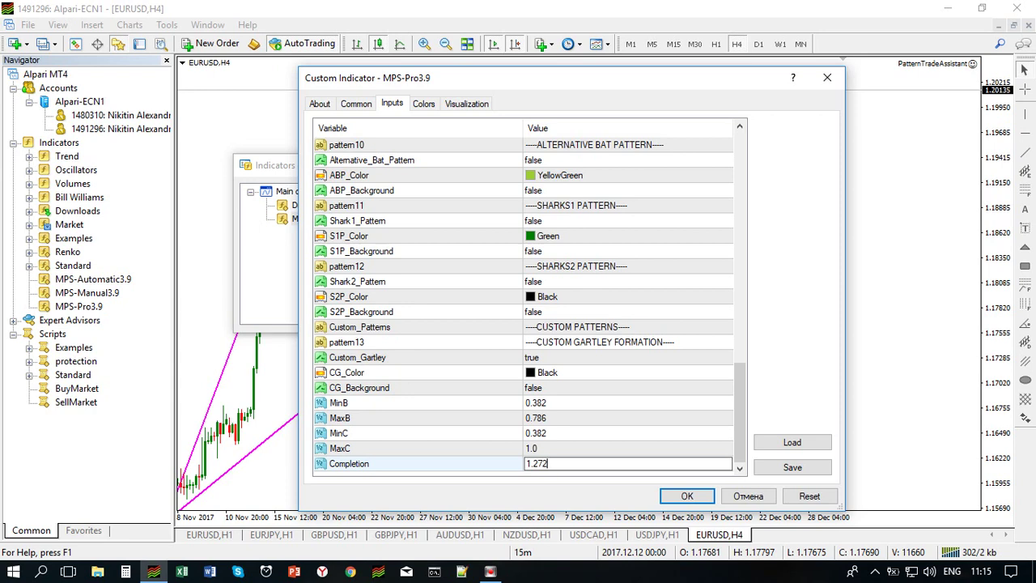
pyautogui.click(687, 495)
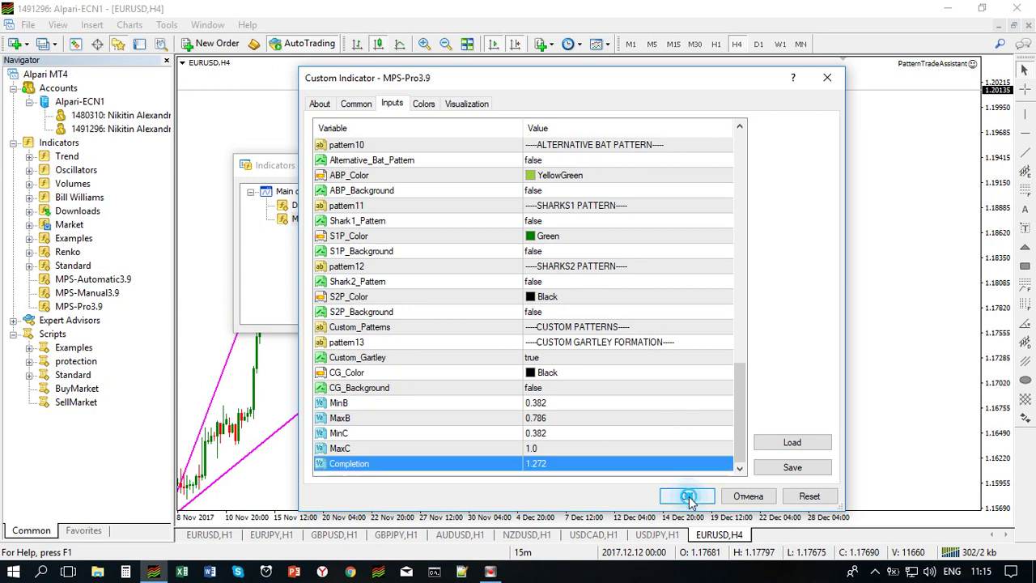
pyautogui.click(687, 495)
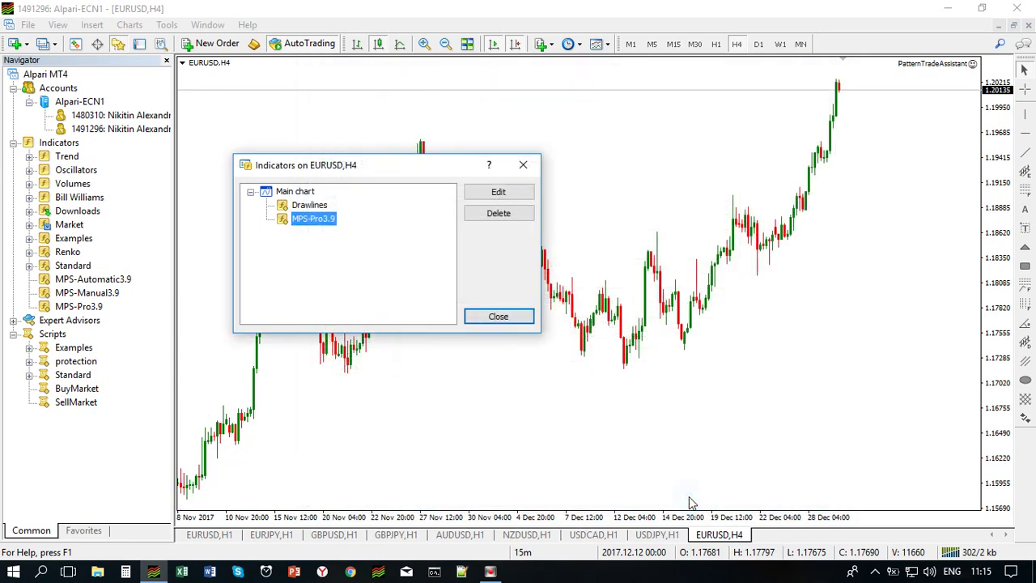
pyautogui.click(516, 320)
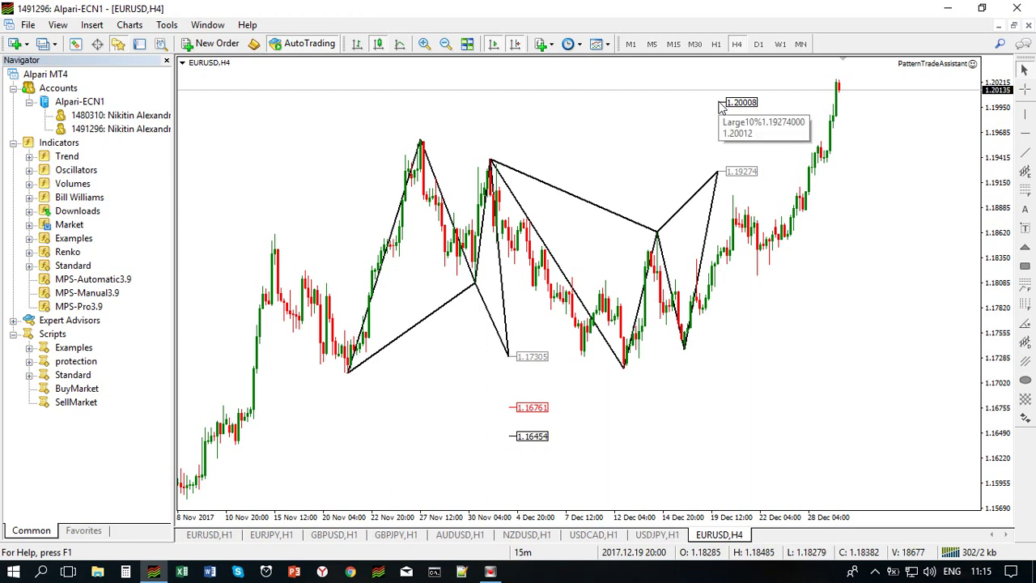
# Draw a Fibonacci retracement from the mid-December low up to the 1.20008 target and check the patterns' 1.19274 and 1.17305 levels.
pyautogui.click(1023, 173)
pyautogui.moveTo(621, 373); pyautogui.dragTo(708, 104)
pyautogui.click(717, 169)
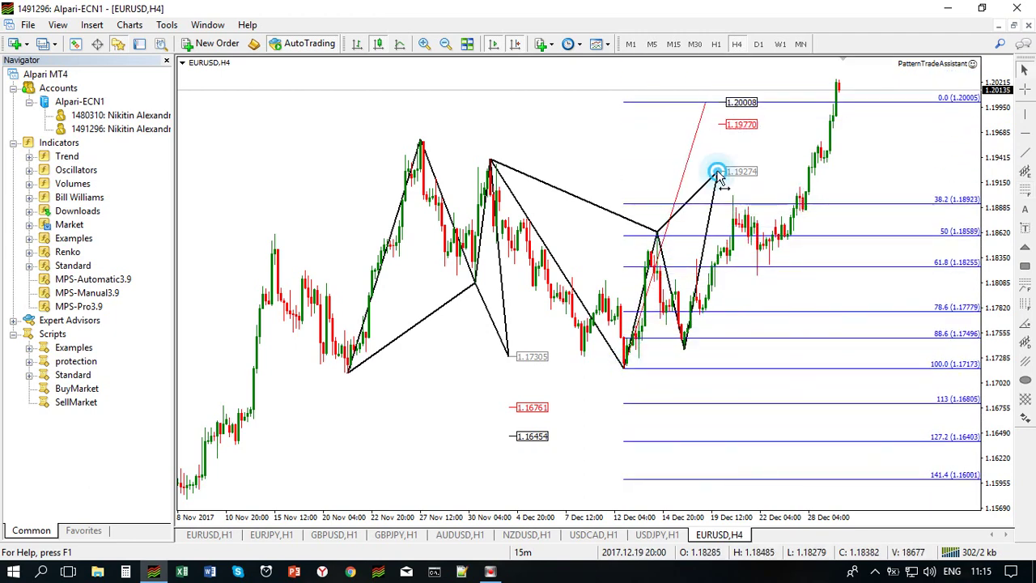
pyautogui.click(717, 168)
pyautogui.moveTo(718, 166)
pyautogui.mouseDown()
pyautogui.moveTo(728, 157)
pyautogui.moveTo(717, 169)
pyautogui.mouseUp()
pyautogui.click(721, 171)
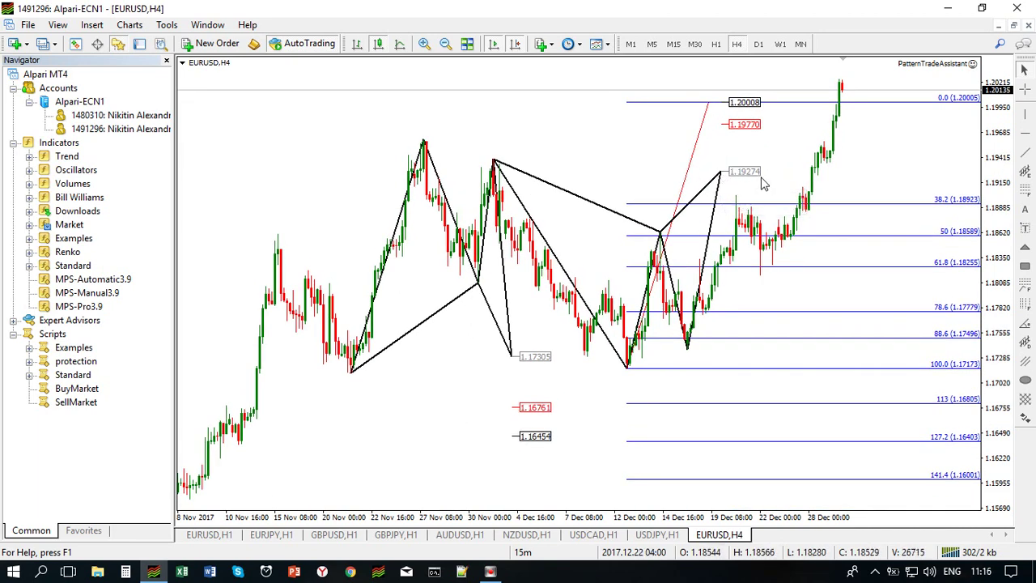
pyautogui.middleClick(481, 361)
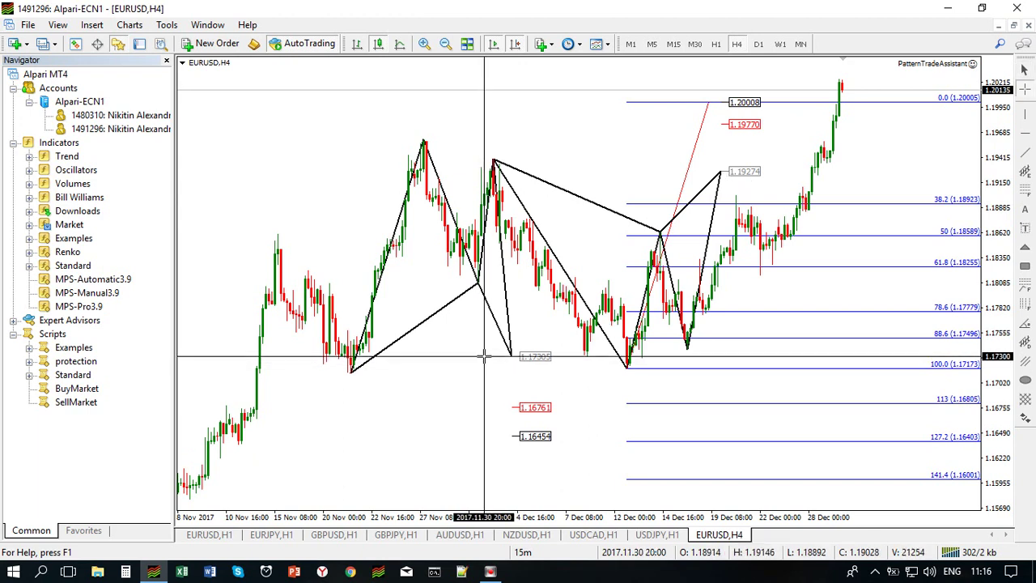
pyautogui.middleClick(484, 356)
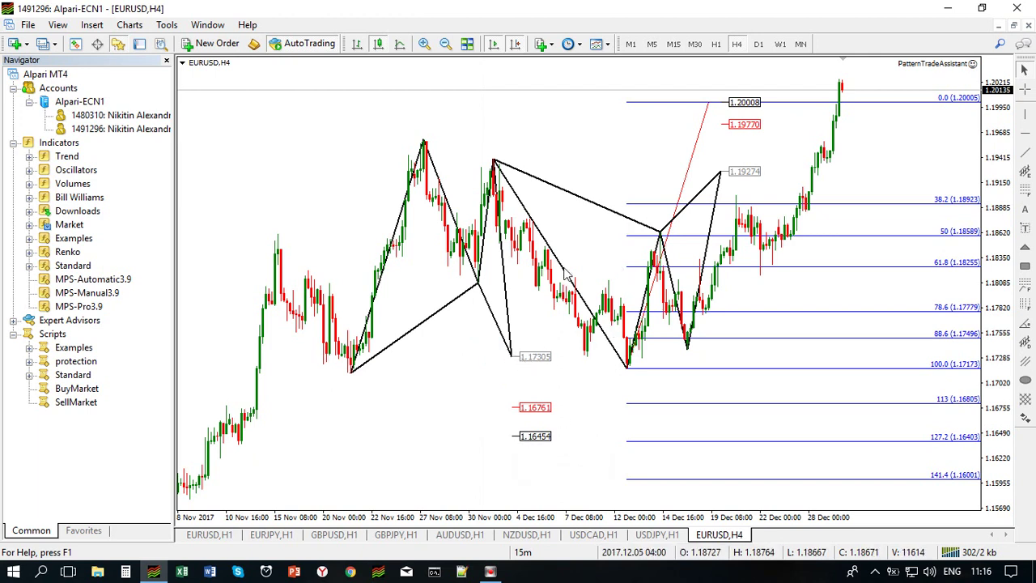
# Set the custom Gartley's Completion to a ratio below 1 in the MPS-Pro3.9 inputs and apply it to the chart.
pyautogui.rightClick(448, 439)
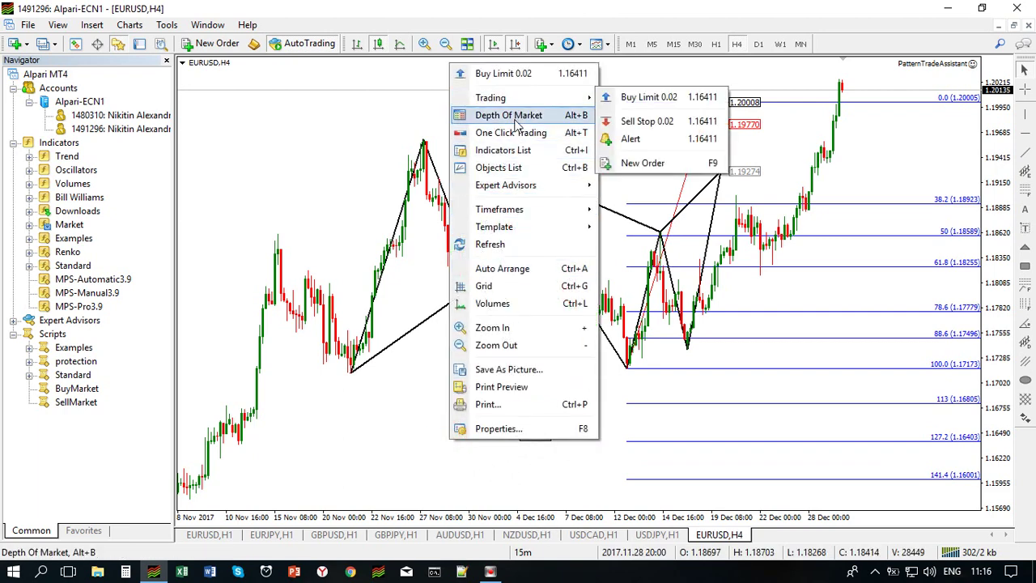
pyautogui.click(518, 150)
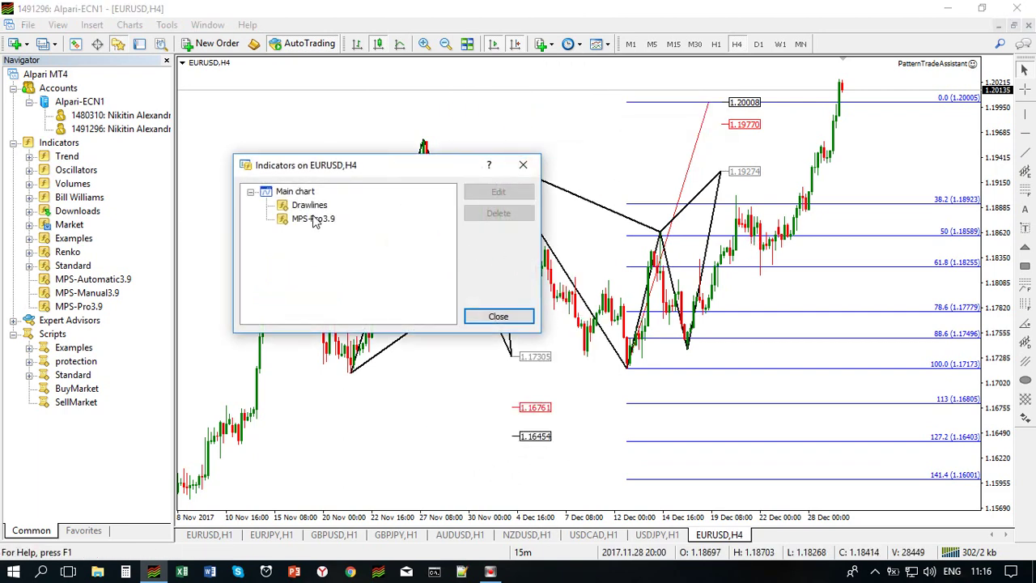
pyautogui.doubleClick(314, 220)
pyautogui.scroll(-15, 582, 449)
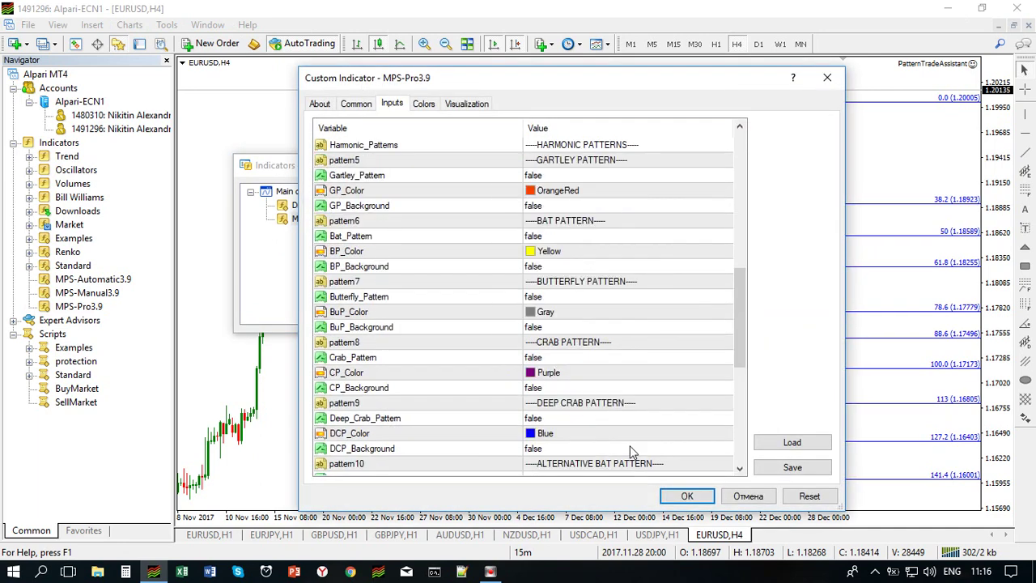
pyautogui.doubleClick(566, 464)
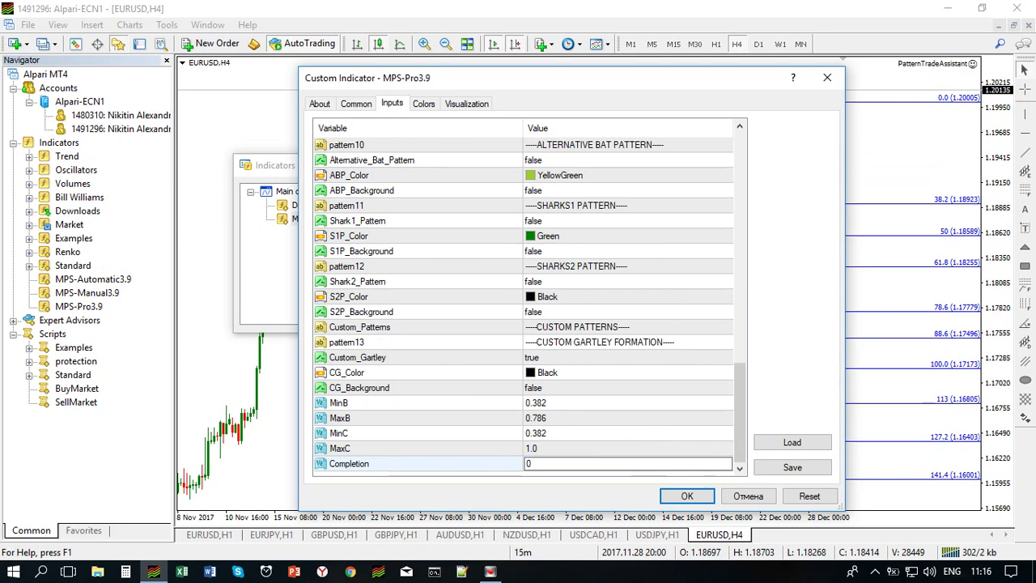
pyautogui.click(683, 497)
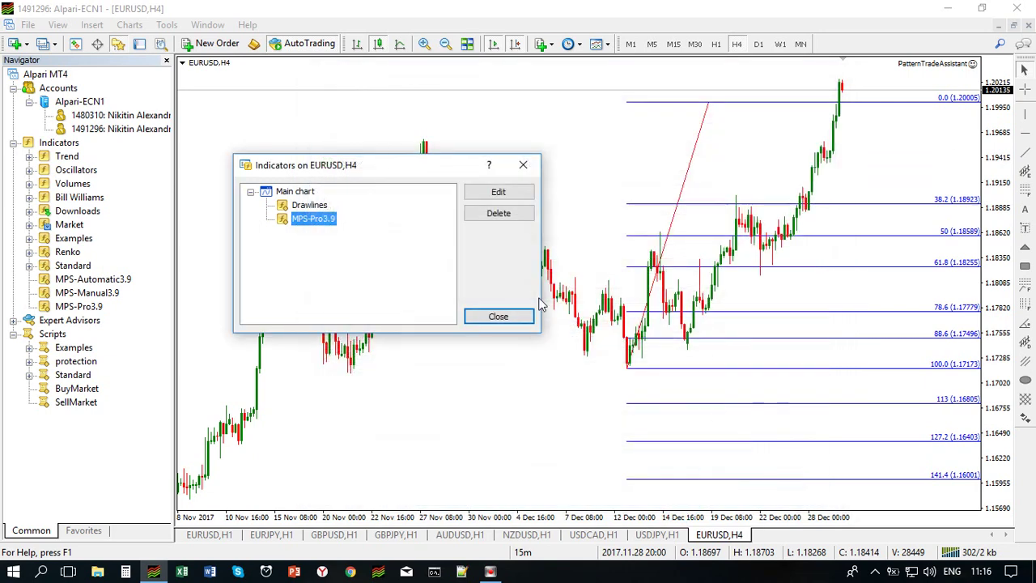
pyautogui.click(500, 317)
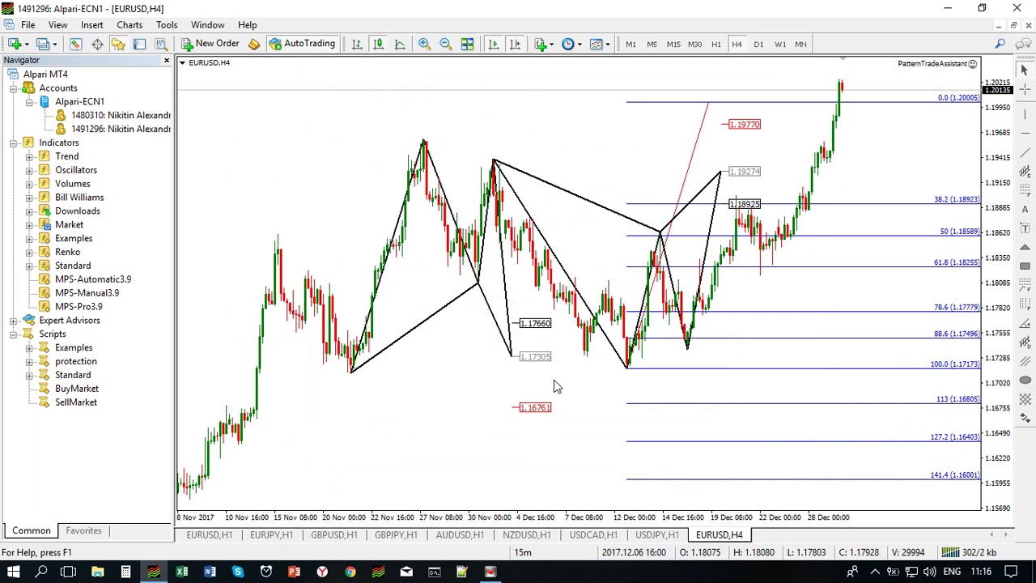
# Compare the first pattern's 1.17660 and 1.17305 levels with the price action using the crosshair.
pyautogui.middleClick(511, 324)
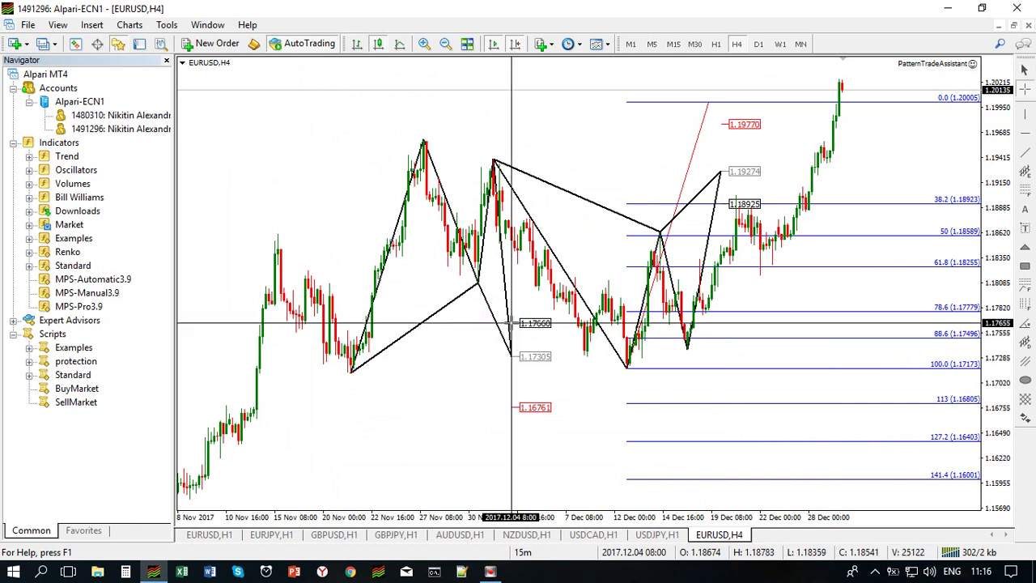
pyautogui.click(511, 323)
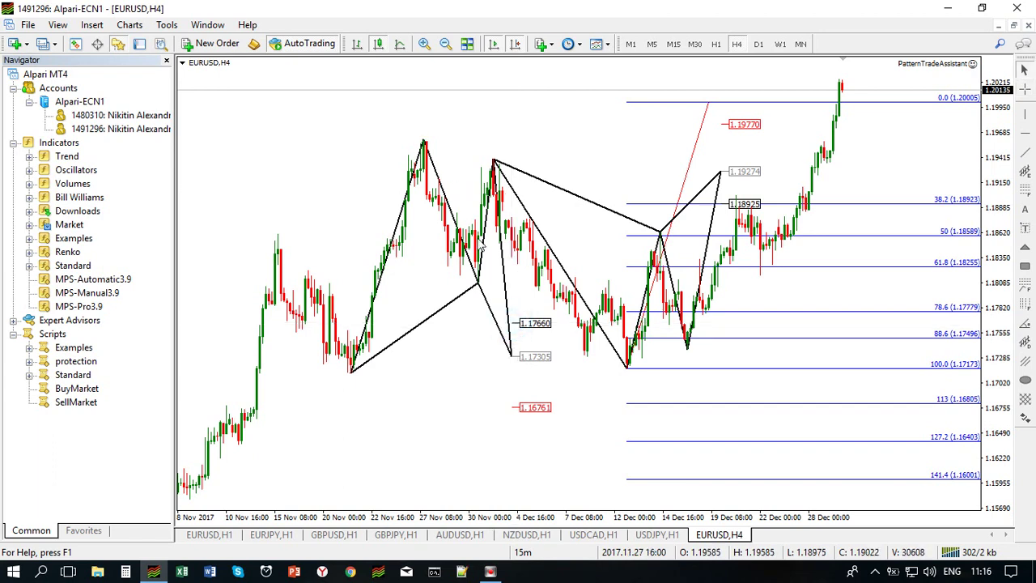
pyautogui.middleClick(554, 322)
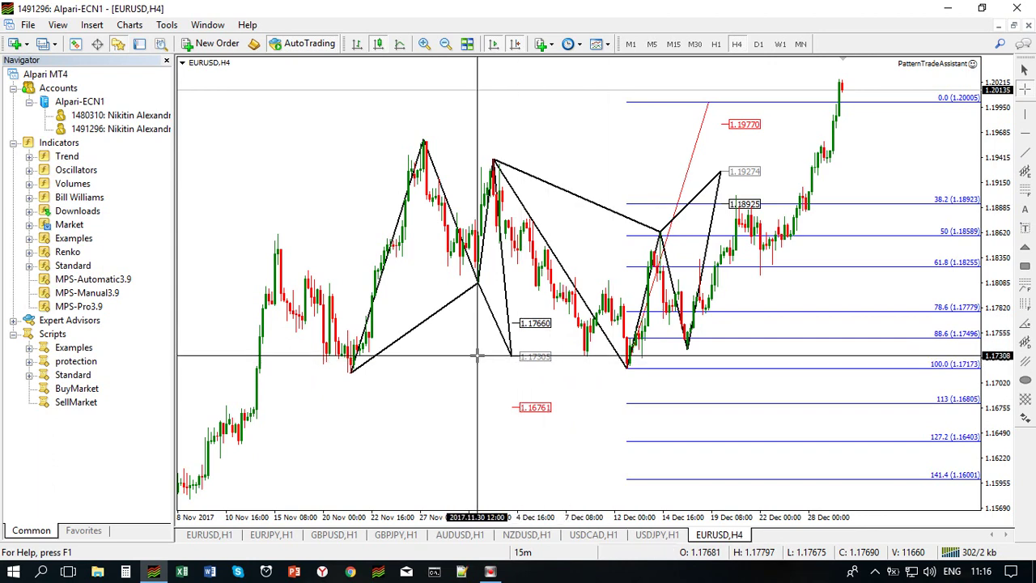
pyautogui.click(567, 356)
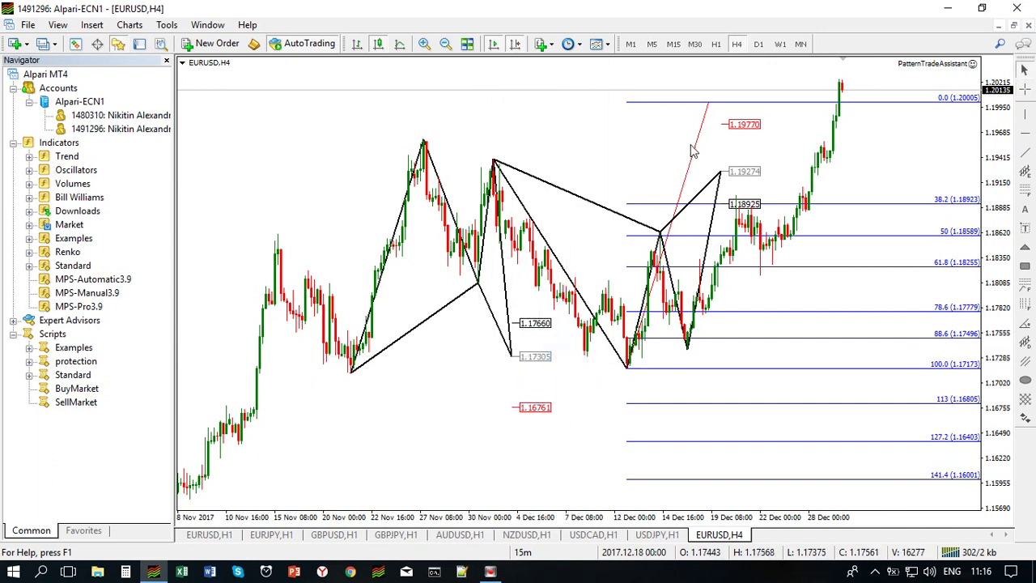
# Replace the existing Fibonacci retracement with one from the late-November high down to the 1.17305 level, and inspect that level with the crosshair.
pyautogui.doubleClick(709, 105)
pyautogui.press('Delete')
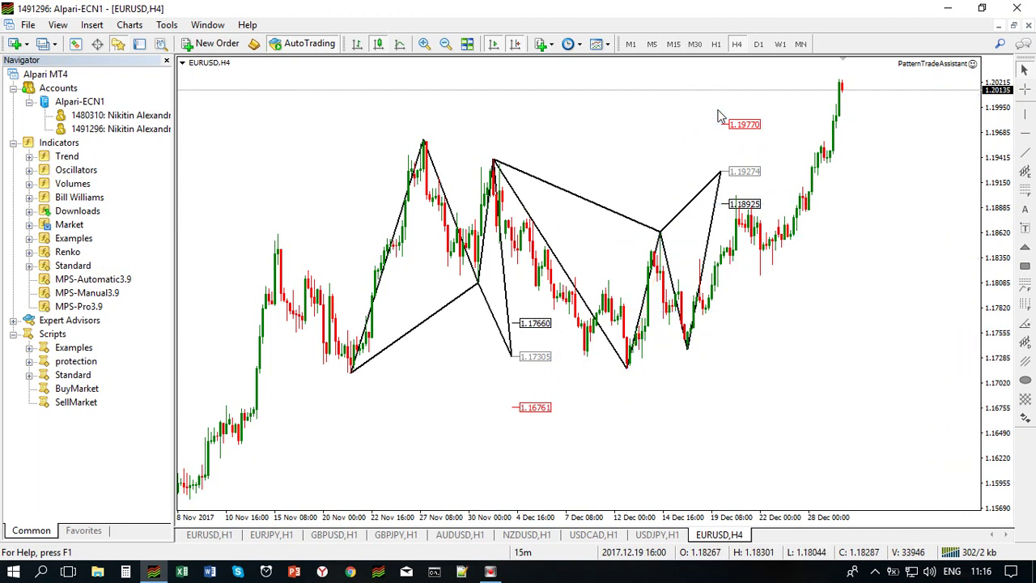
pyautogui.click(1028, 186)
pyautogui.moveTo(423, 143); pyautogui.dragTo(570, 363)
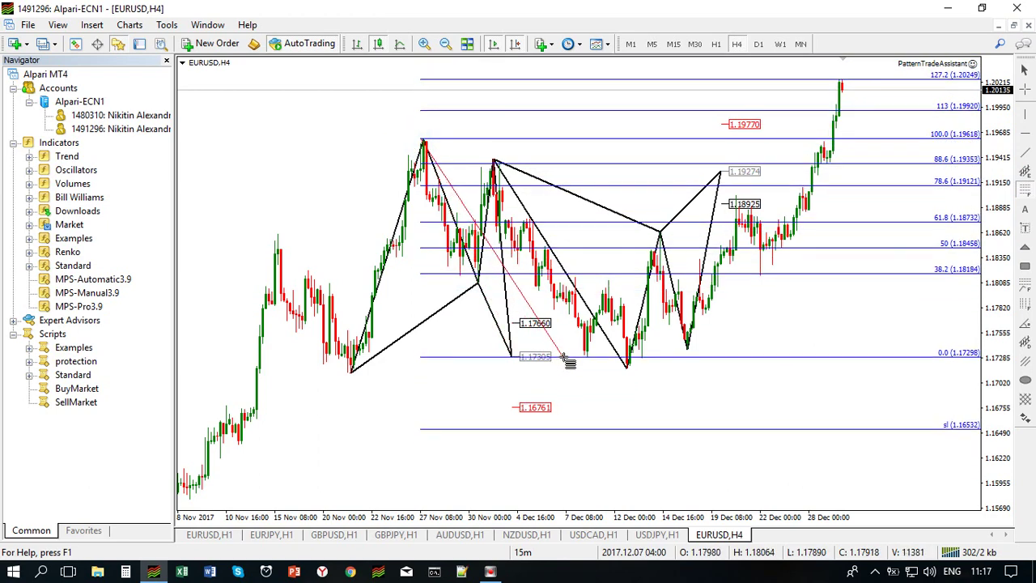
pyautogui.moveTo(569, 362); pyautogui.dragTo(564, 357)
pyautogui.middleClick(471, 391)
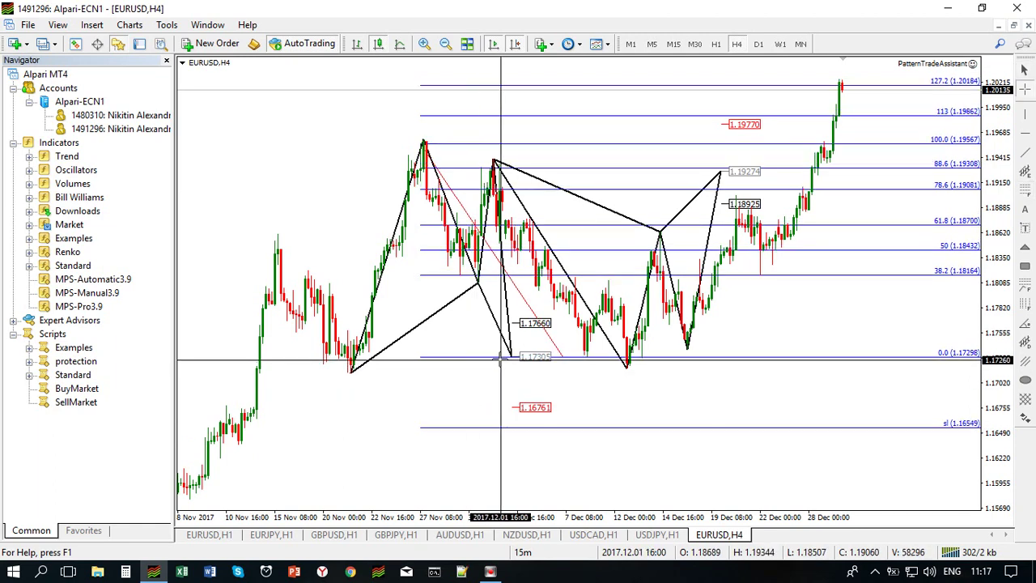
# Extend the Fibonacci retracement's end down to the 1.16761 level and measure from the 1.17305 level up to the 38.2 level with the crosshair.
pyautogui.moveTo(500, 357)
pyautogui.mouseDown()
pyautogui.moveTo(514, 410)
pyautogui.moveTo(599, 276)
pyautogui.mouseUp()
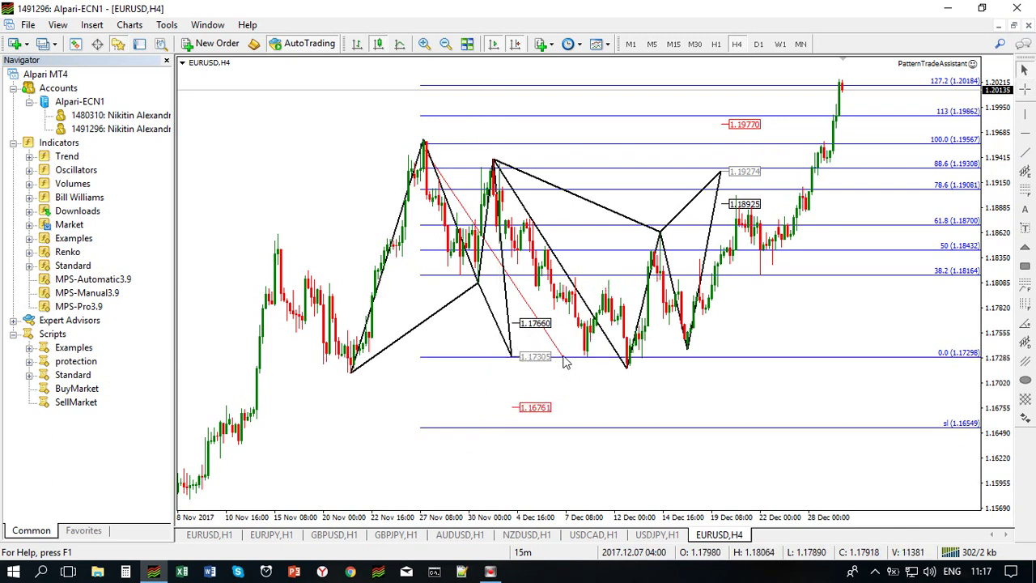
pyautogui.moveTo(562, 356); pyautogui.dragTo(591, 411)
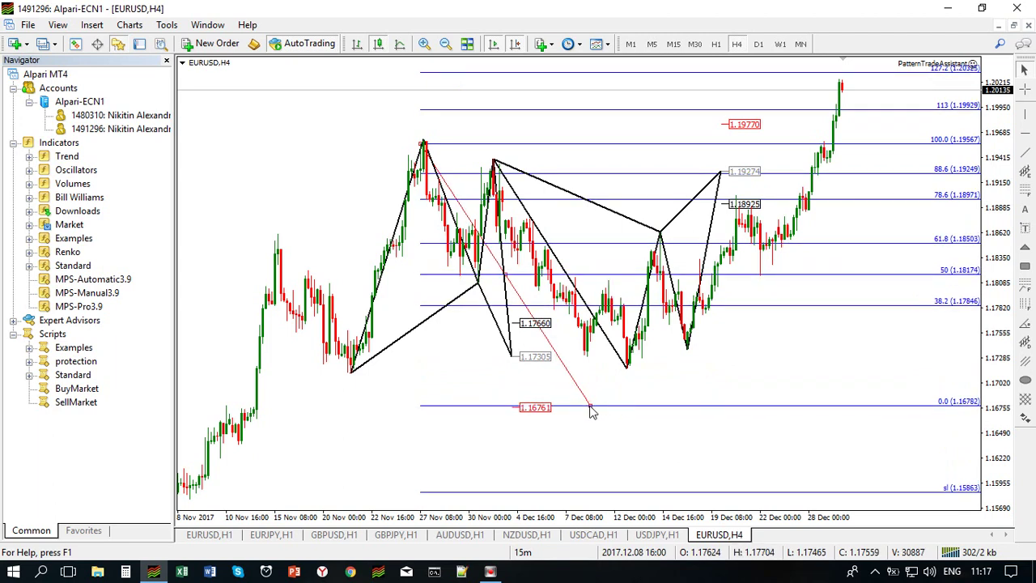
pyautogui.middleClick(487, 354)
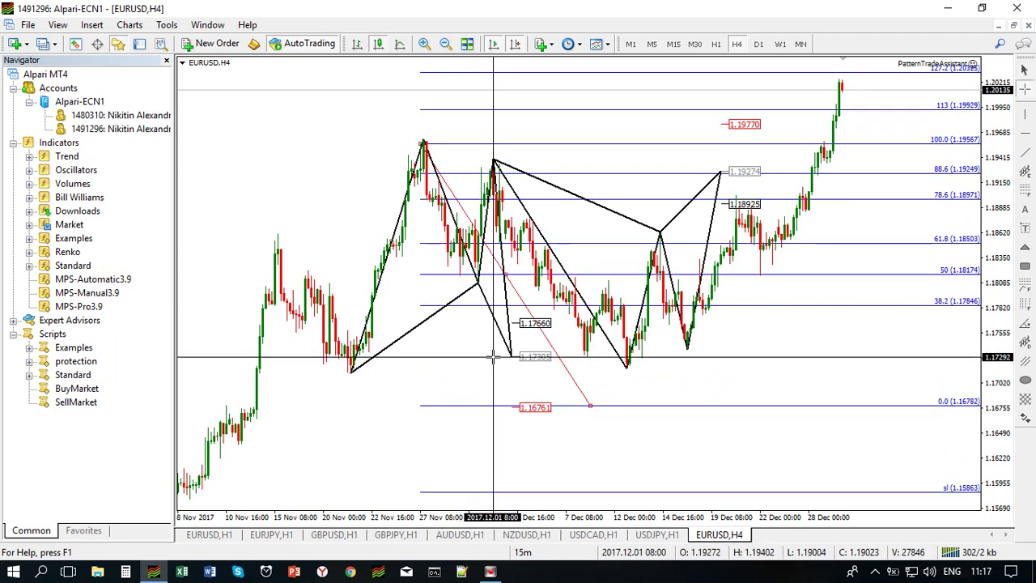
pyautogui.moveTo(494, 356); pyautogui.dragTo(562, 306)
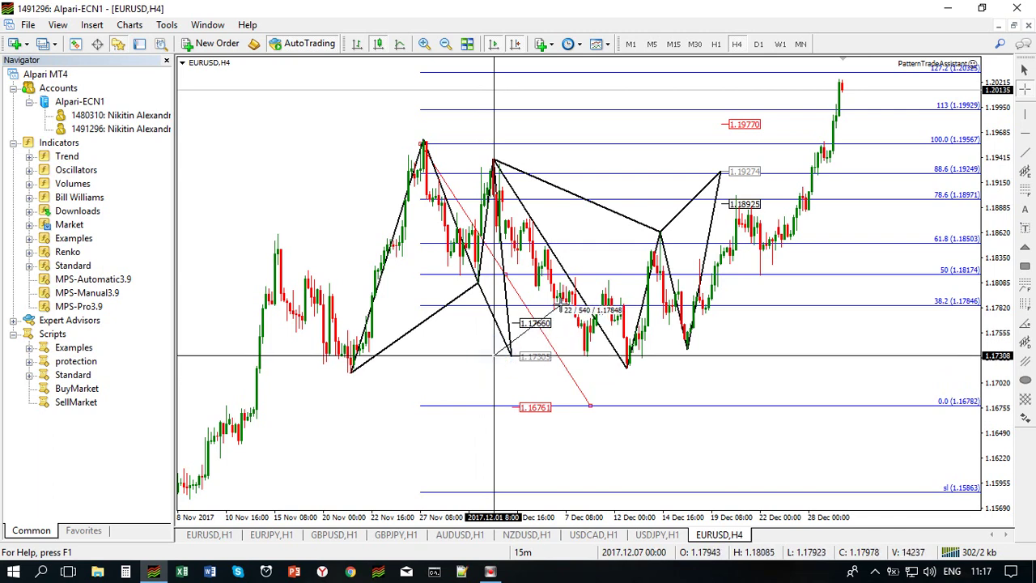
pyautogui.moveTo(559, 306); pyautogui.dragTo(564, 312)
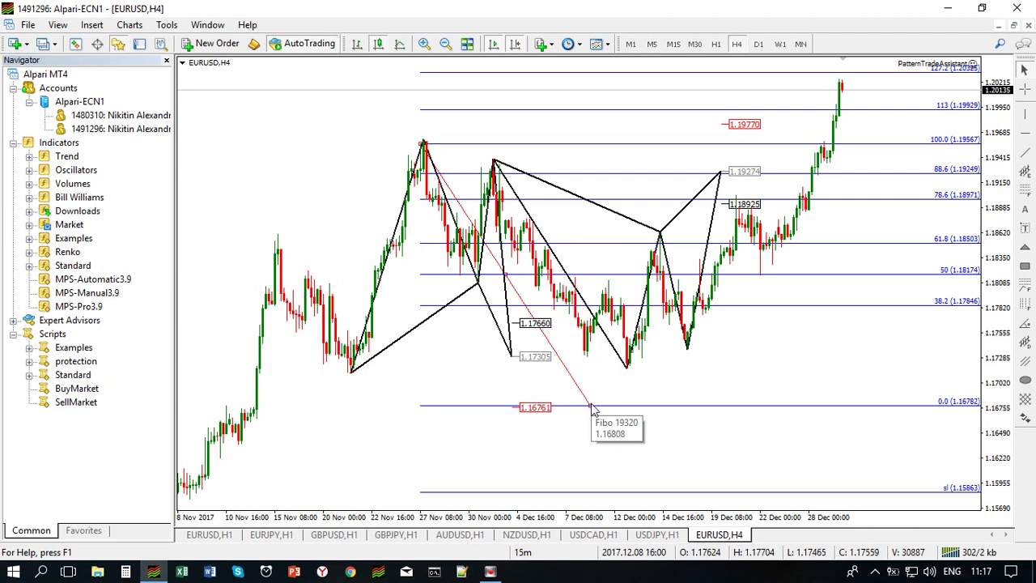
# Measure upward from the 1.17660 level, move the Fibonacci retracement's end onto it, and inspect the 1.17305 level with the crosshair.
pyautogui.middleClick(511, 323)
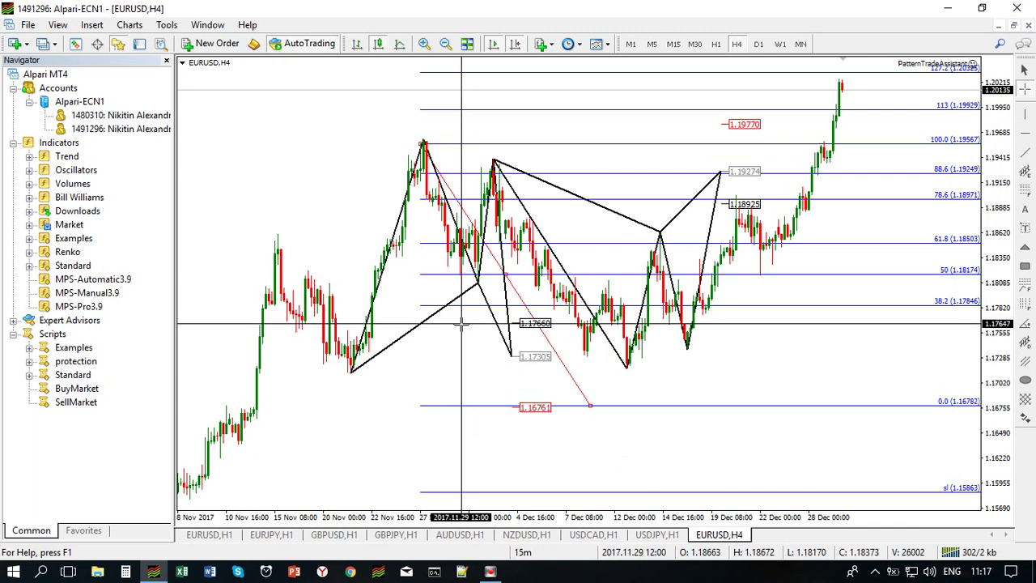
pyautogui.moveTo(461, 323)
pyautogui.mouseDown()
pyautogui.moveTo(509, 425)
pyautogui.moveTo(518, 343)
pyautogui.moveTo(543, 351)
pyautogui.moveTo(589, 415)
pyautogui.moveTo(598, 409)
pyautogui.moveTo(513, 306)
pyautogui.mouseUp()
pyautogui.click(589, 405)
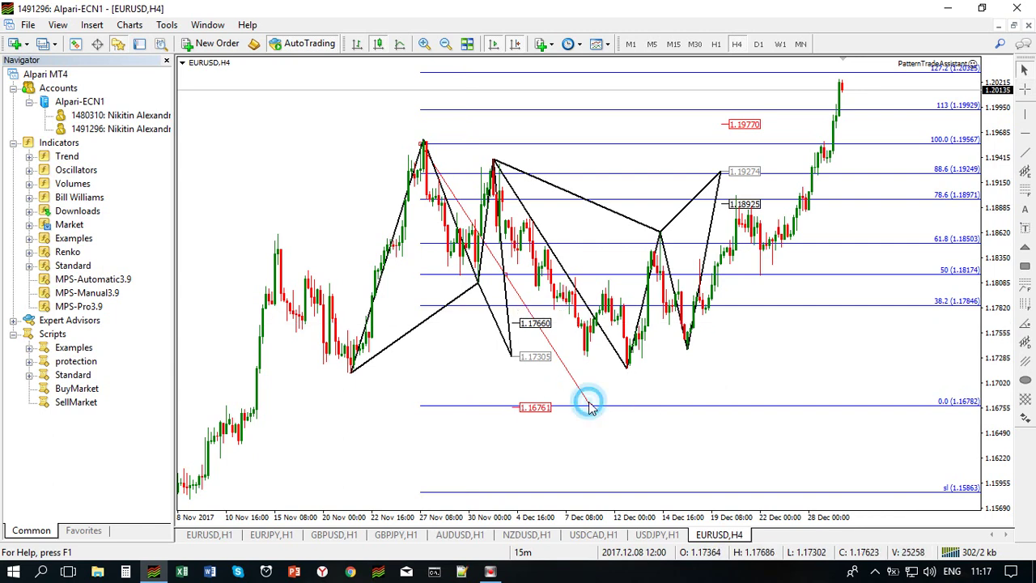
pyautogui.moveTo(589, 404); pyautogui.dragTo(479, 328)
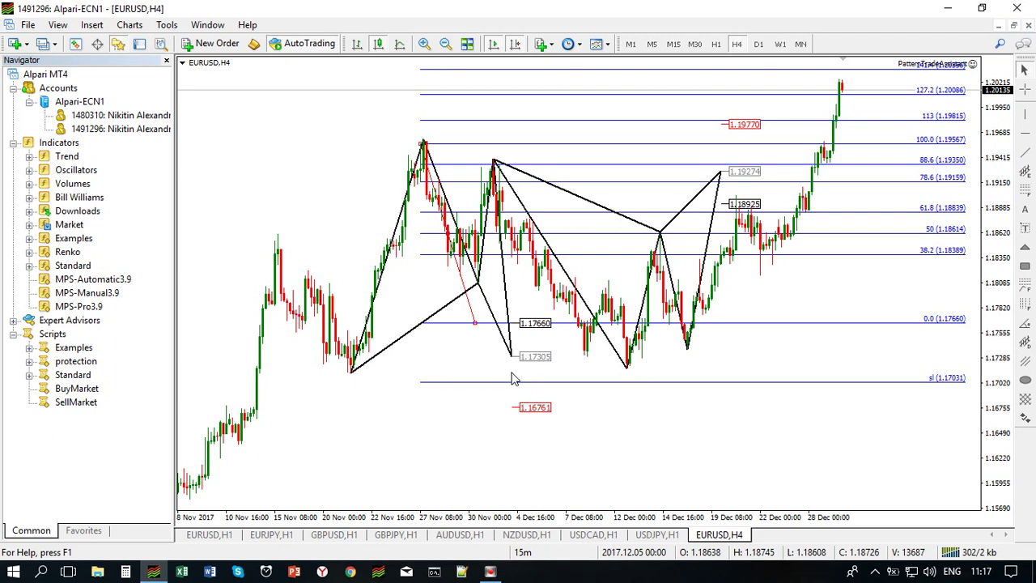
pyautogui.middleClick(495, 356)
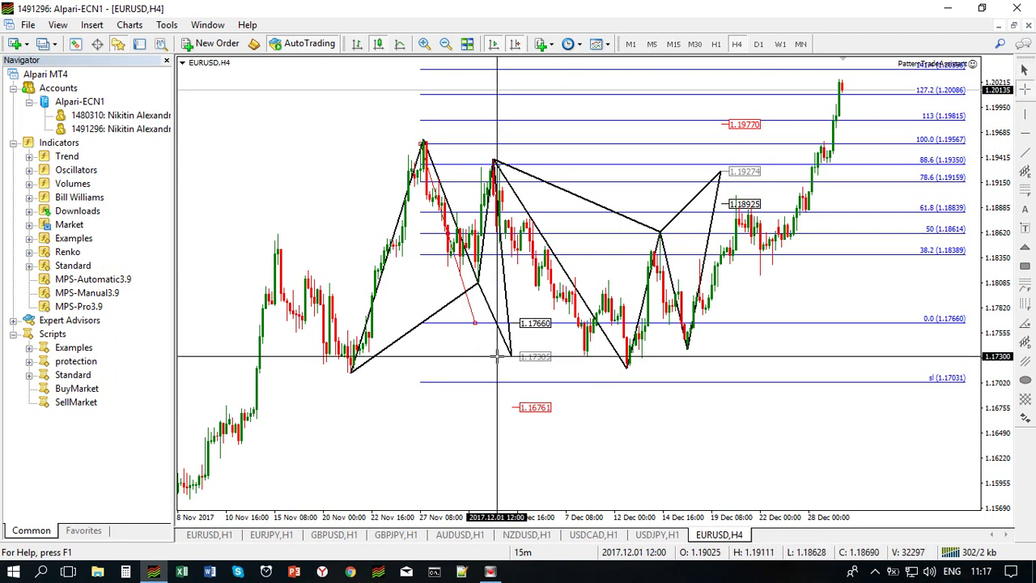
pyautogui.middleClick(496, 356)
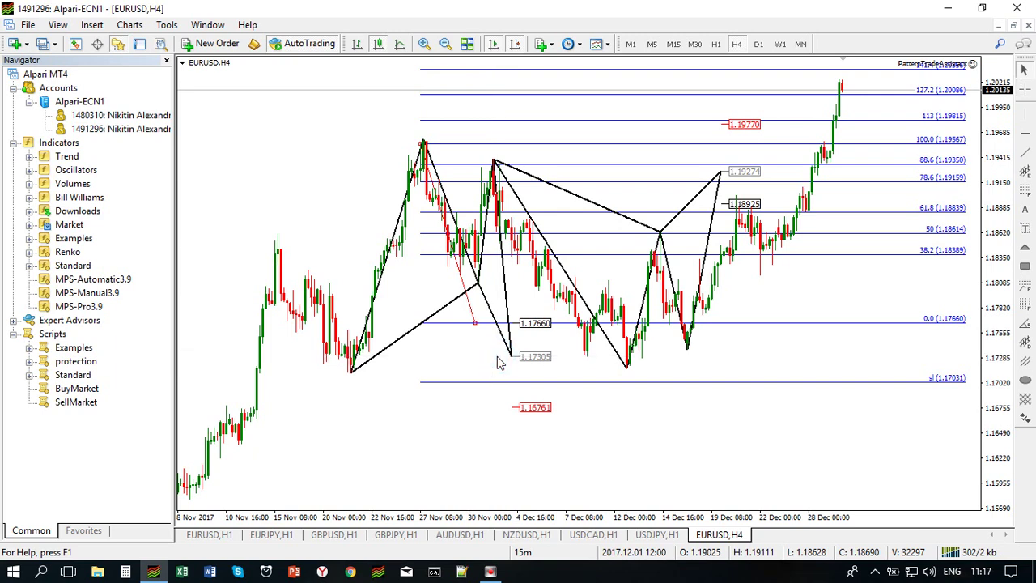
# Stretch the Fibonacci retracement through the 1.17305 level to the mid-December low, and delete it from the chart.
pyautogui.moveTo(475, 322); pyautogui.dragTo(564, 362)
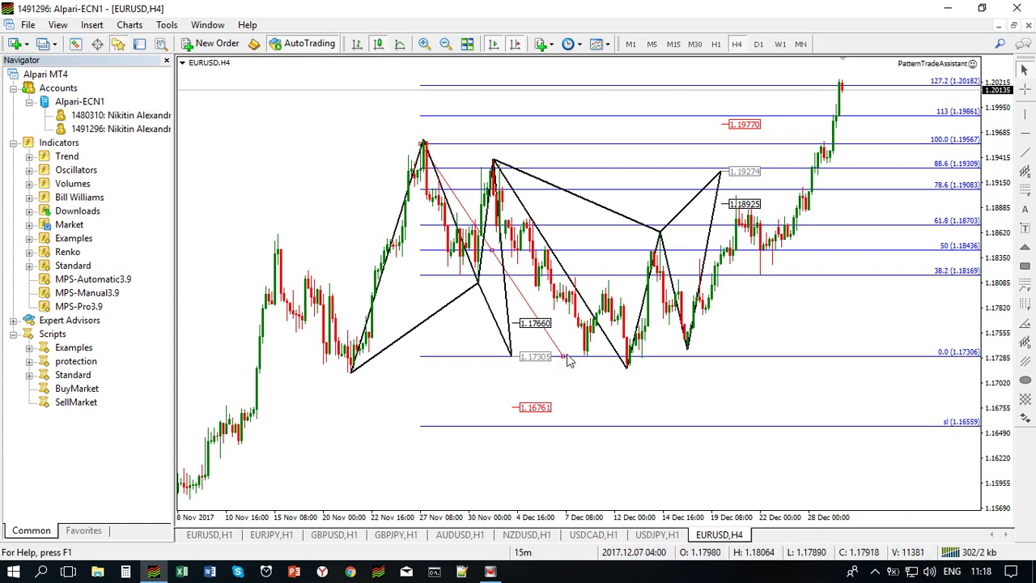
pyautogui.moveTo(566, 362); pyautogui.dragTo(628, 375)
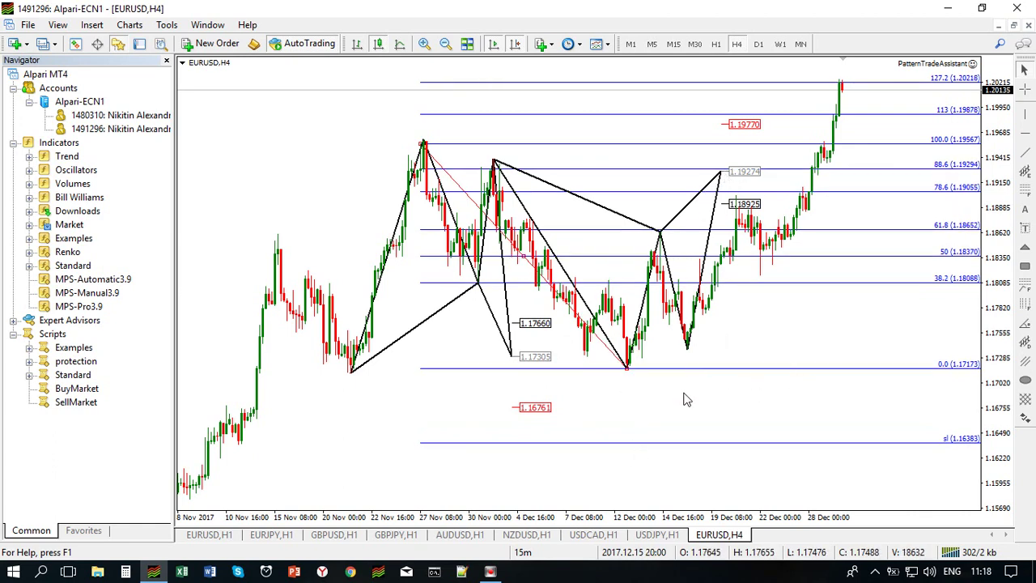
pyautogui.press('Delete')
# Change the number of bars to analyse (limit) in the MPS-Pro3.9 inputs and apply it to the EURUSD H4 chart.
pyautogui.rightClick(522, 146)
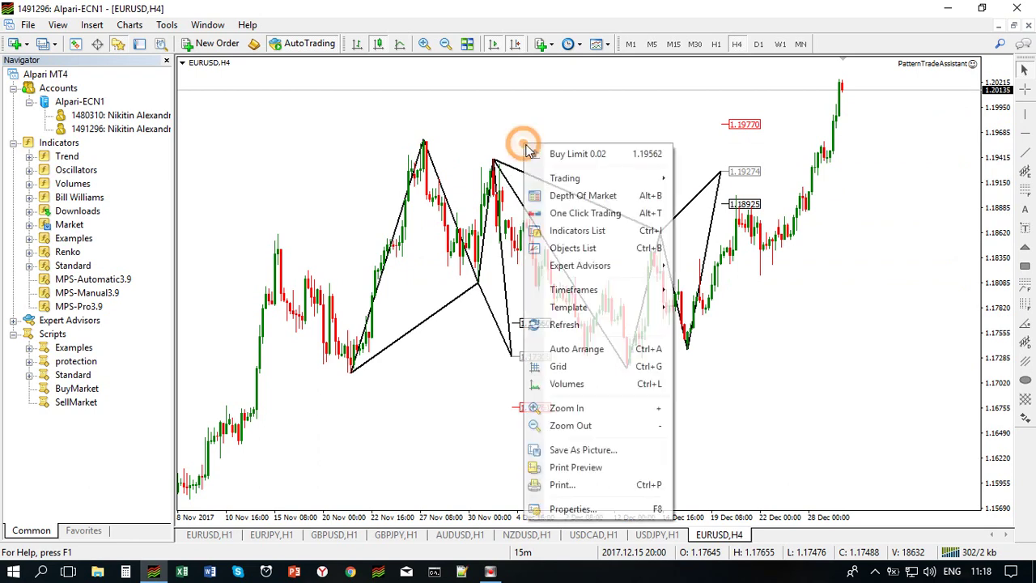
pyautogui.click(576, 241)
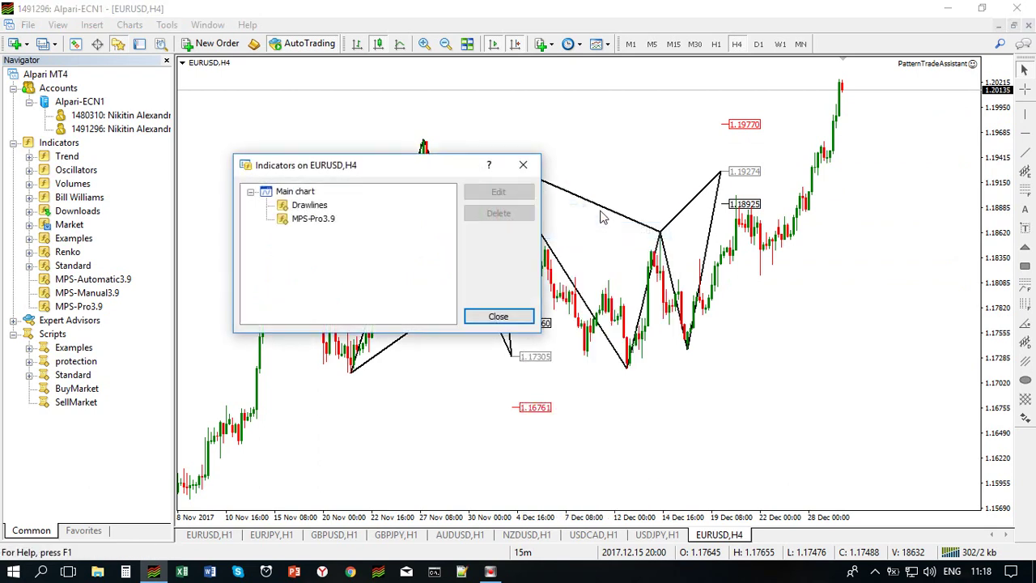
pyautogui.click(309, 204)
pyautogui.doubleClick(312, 219)
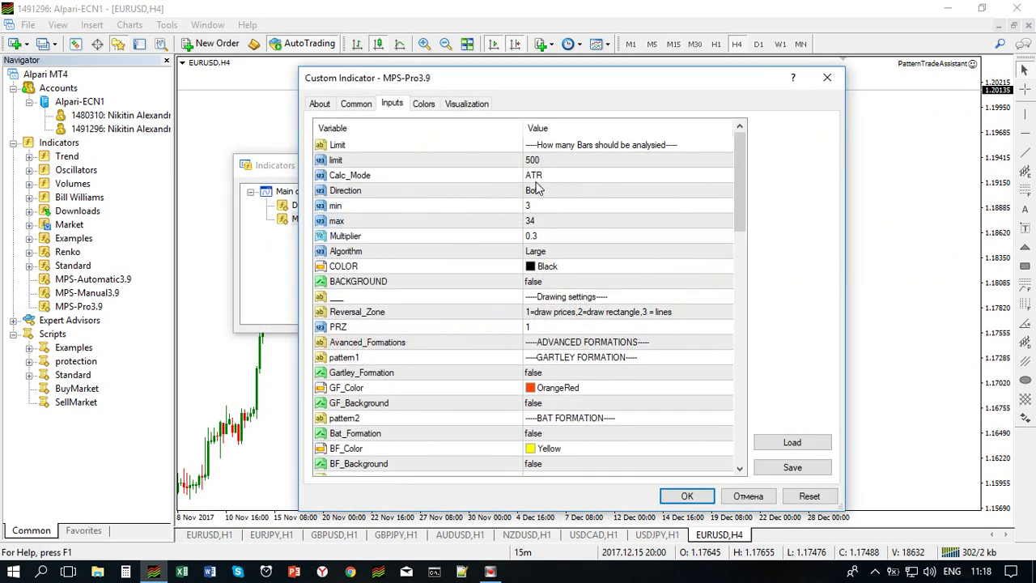
pyautogui.click(559, 160)
pyautogui.click(579, 159)
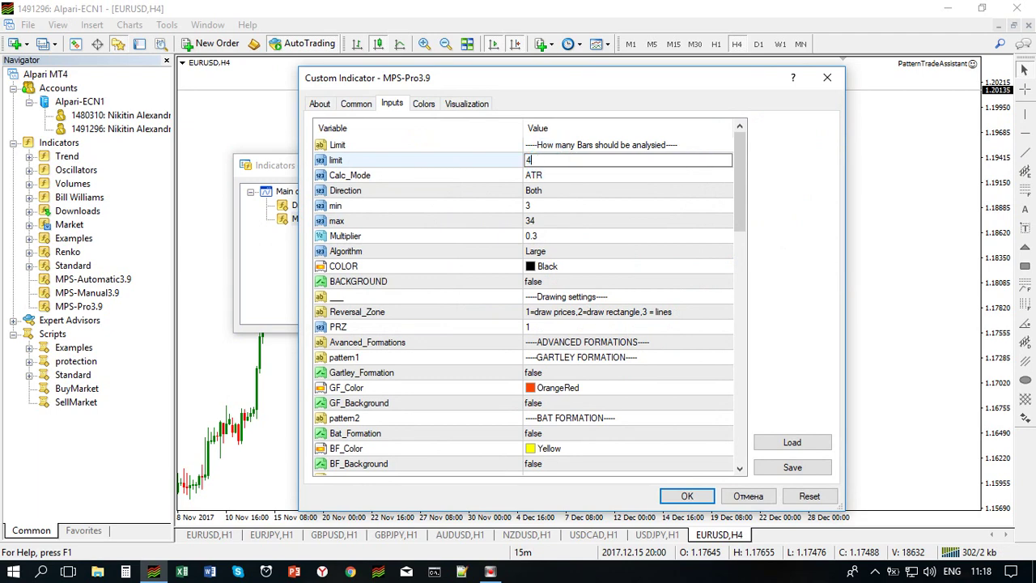
pyautogui.click(453, 163)
pyautogui.click(686, 495)
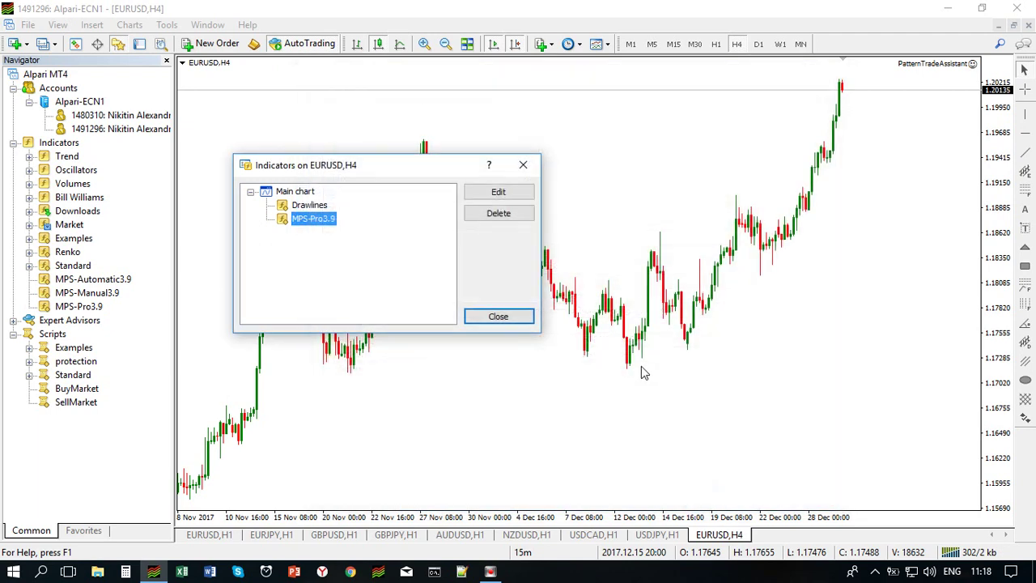
pyautogui.click(502, 317)
# Examine the indicator's EURUSD patterns from October 2017 back to August 2016, checking the August pattern's 1.12271 level with the crosshair.
pyautogui.hscroll(-10, 526, 219)
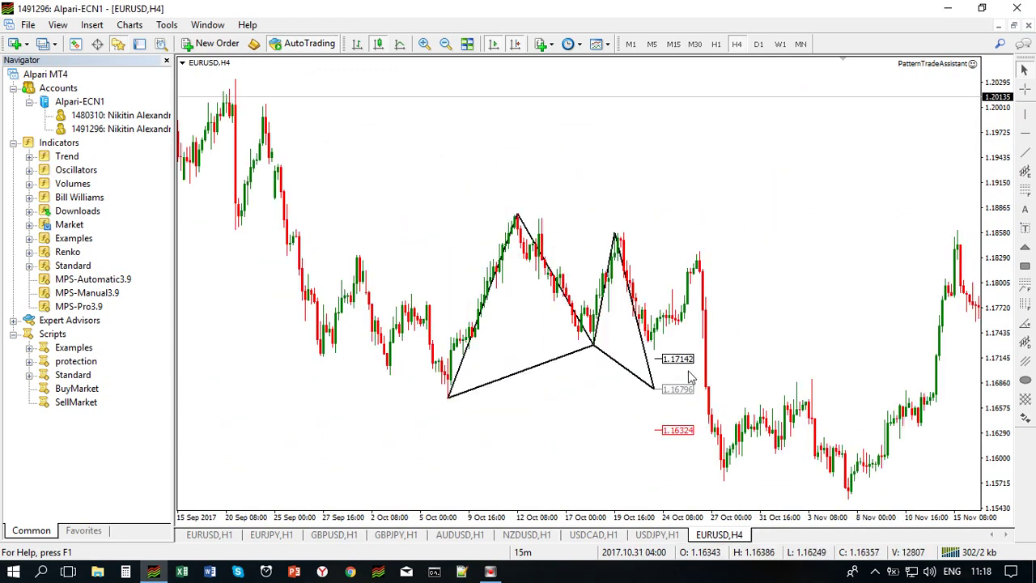
pyautogui.hscroll(-8, 561, 312)
pyautogui.hscroll(-6, 564, 314)
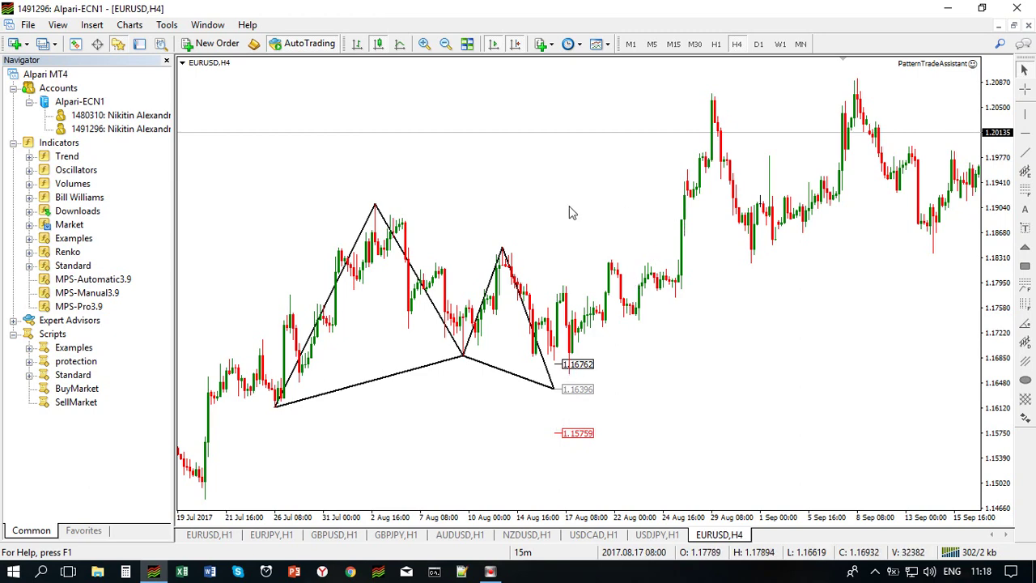
pyautogui.hscroll(-15, 568, 212)
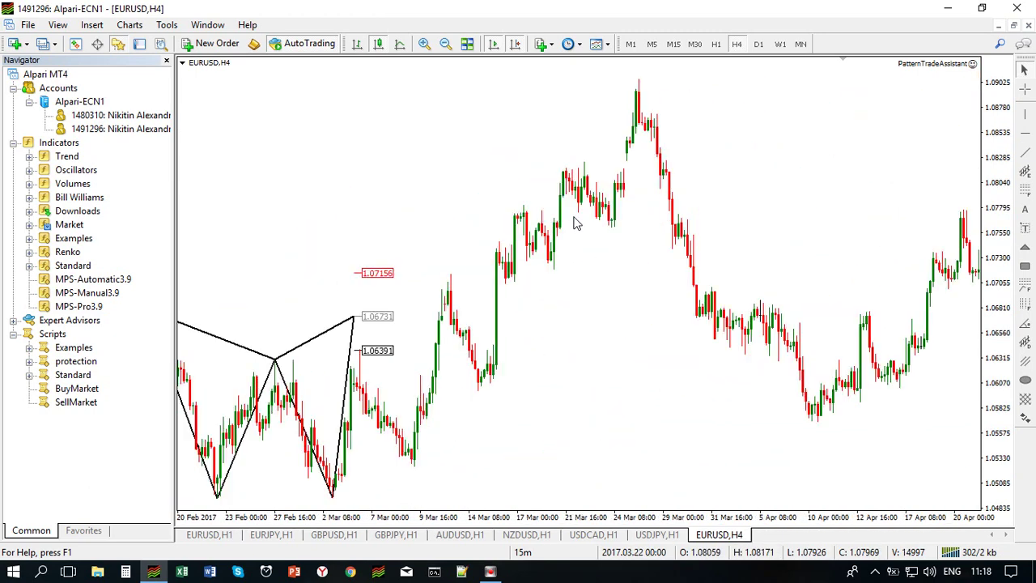
pyautogui.hscroll(-5, 574, 224)
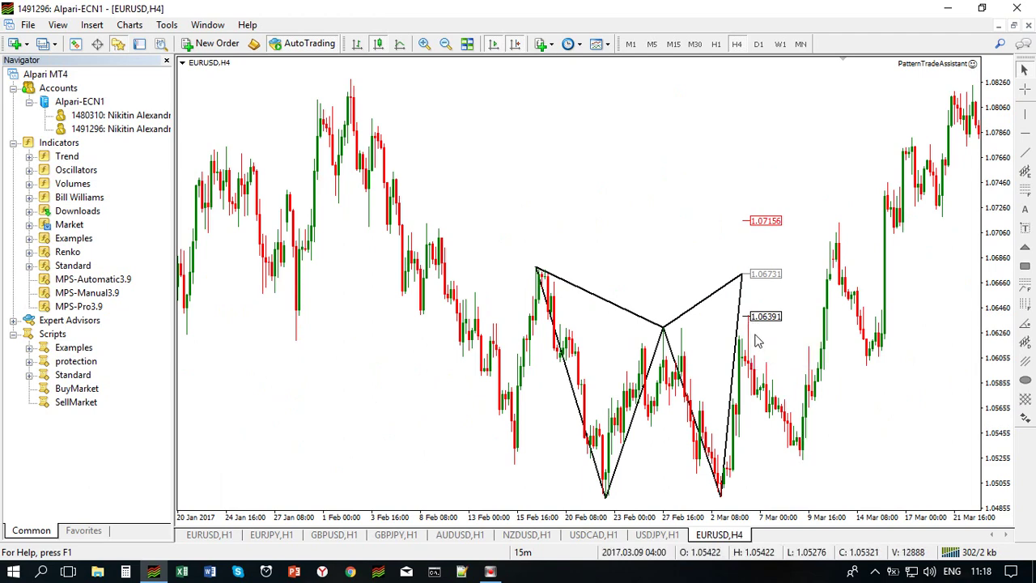
pyautogui.hscroll(-8, 599, 212)
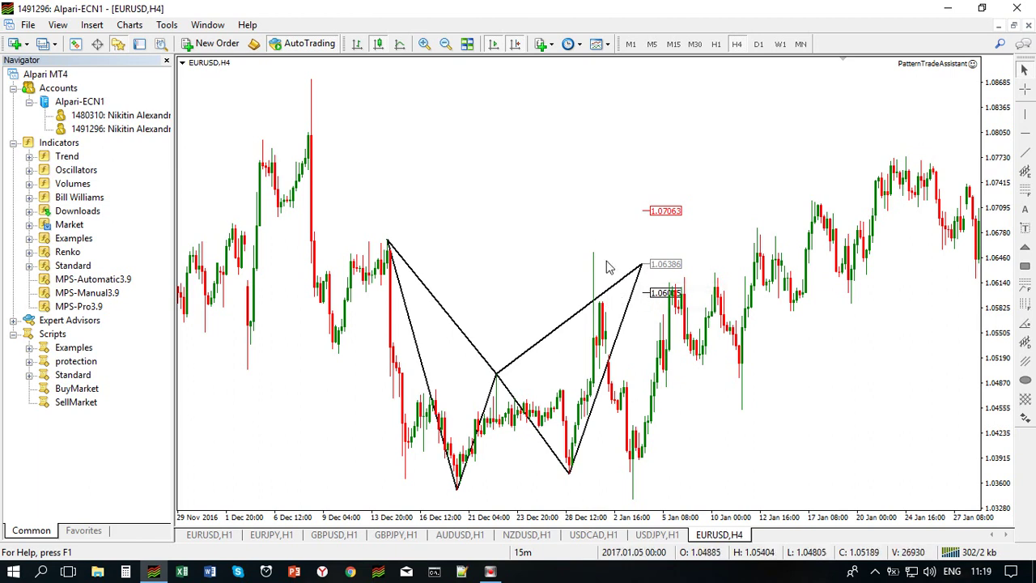
pyautogui.scroll(5, 476, 108)
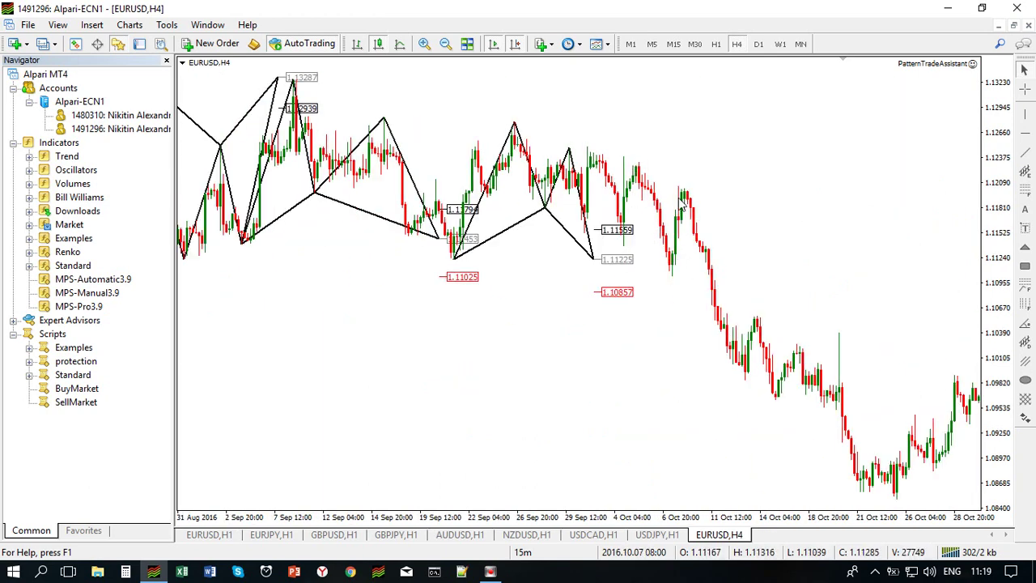
pyautogui.scroll(2, 521, 290)
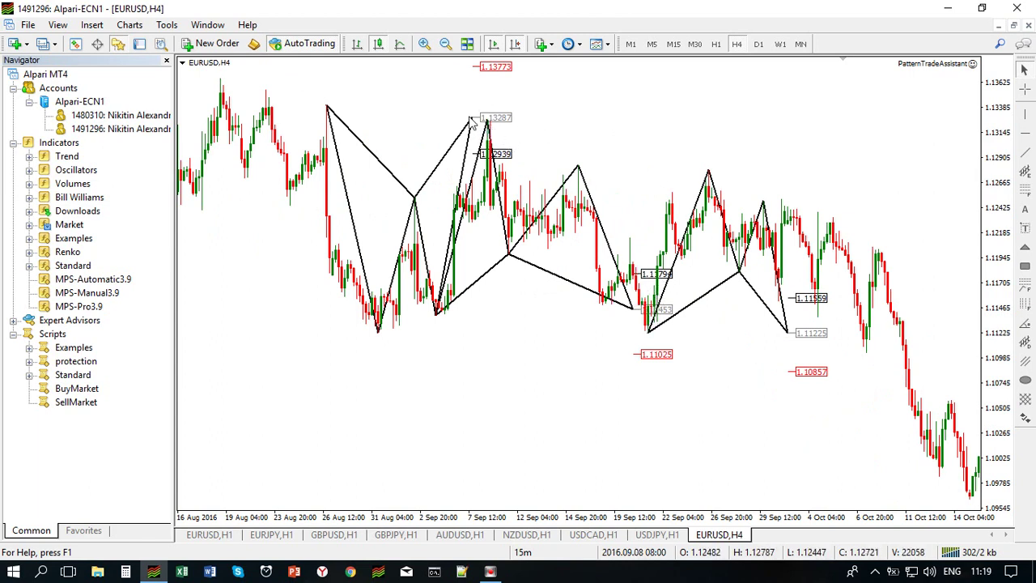
pyautogui.scroll(4, 417, 169)
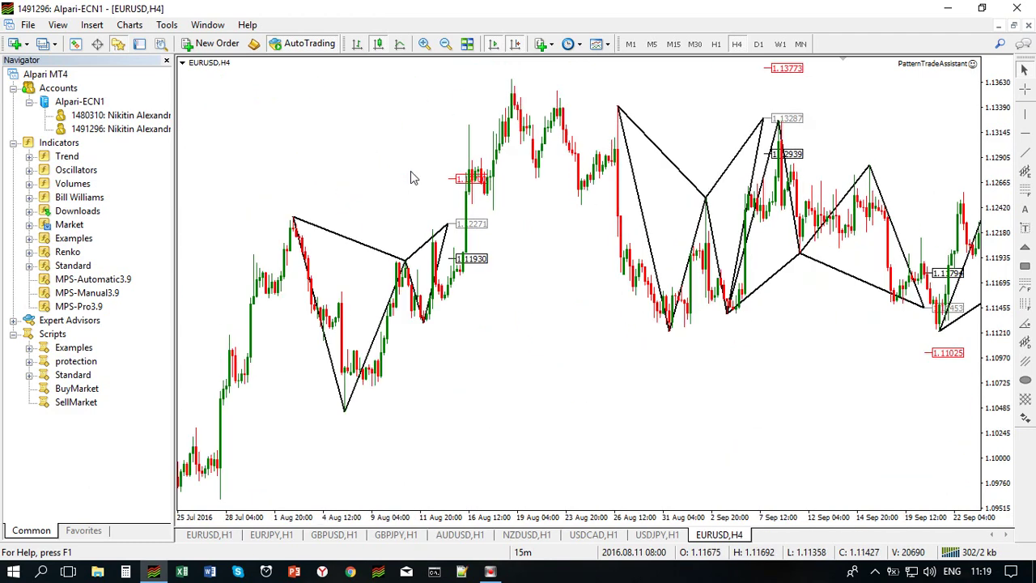
pyautogui.middleClick(502, 229)
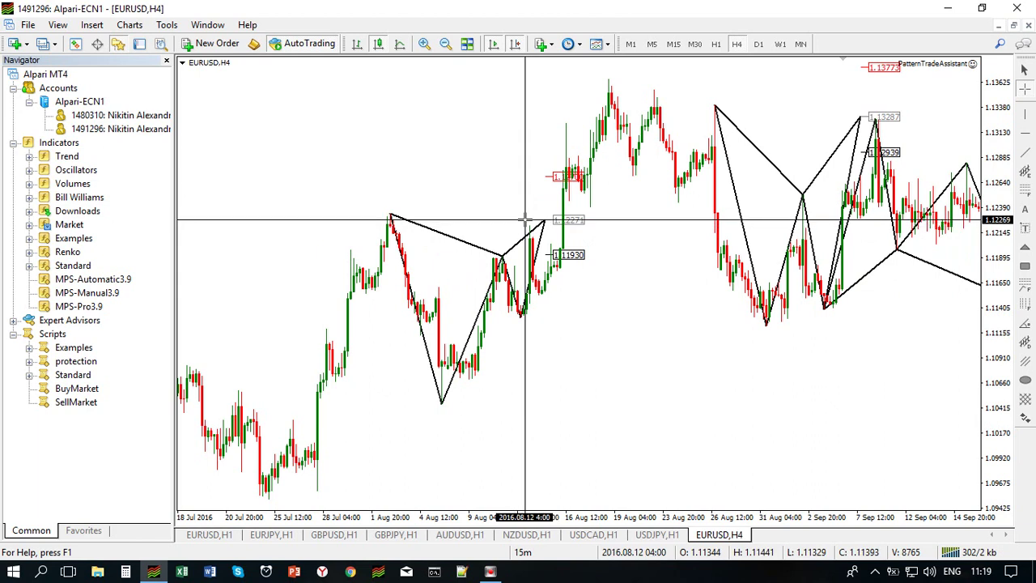
pyautogui.click(532, 219)
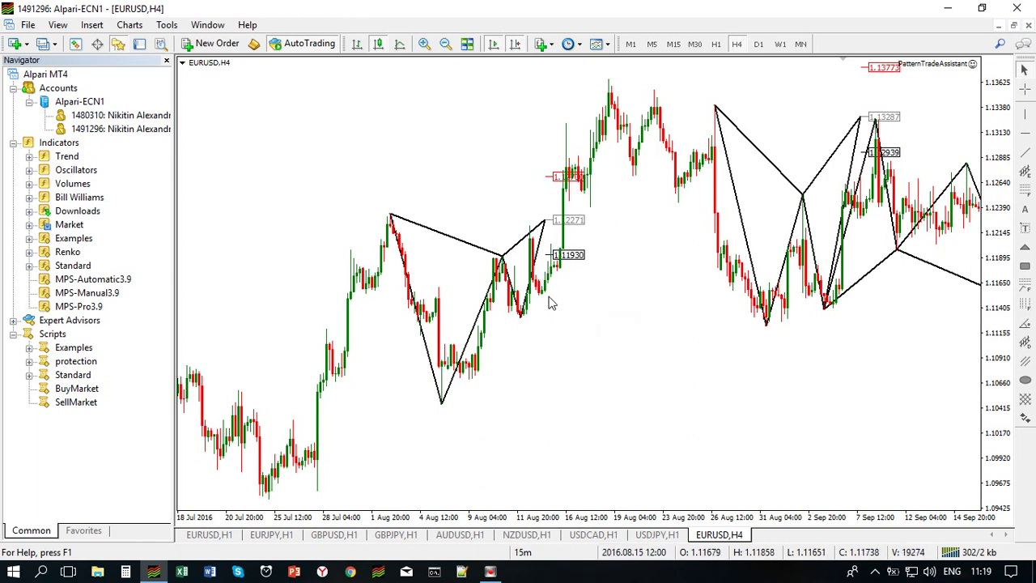
# Examine the older patterns back to autumn 2015 and compare the 1.14965 level with the mid-October 2015 high using the crosshair.
pyautogui.scroll(-6, 488, 145)
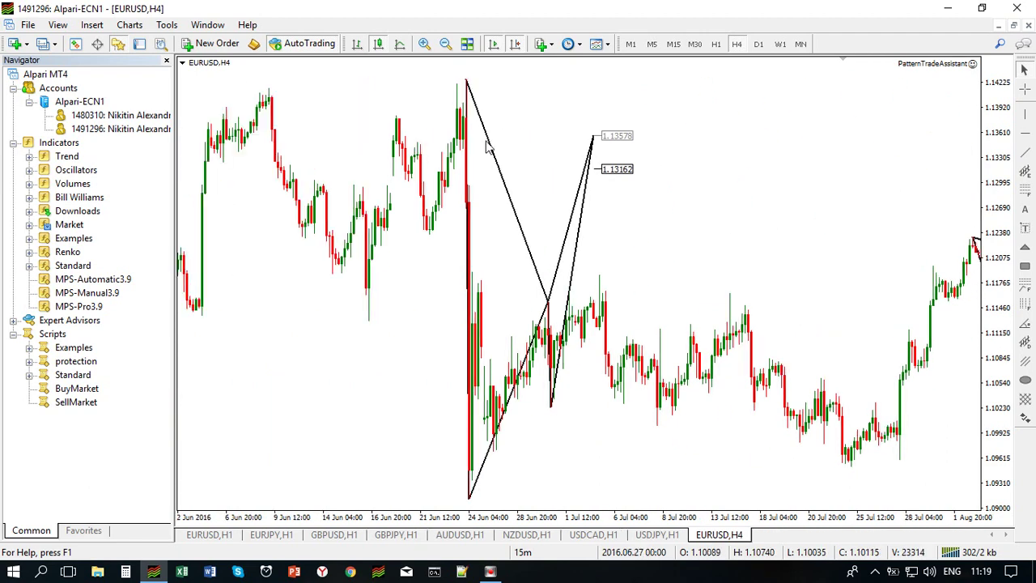
pyautogui.scroll(-20, 692, 214)
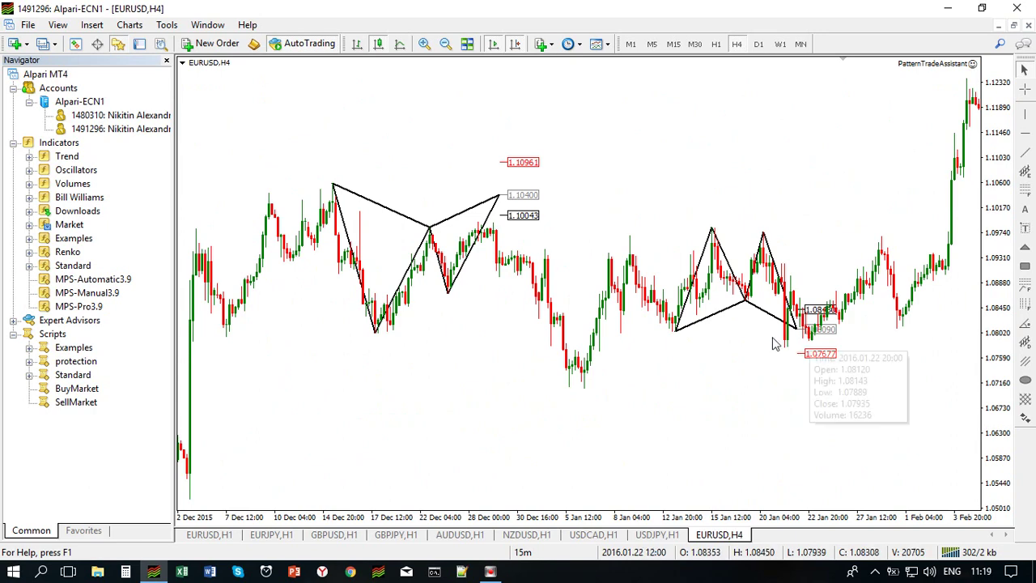
pyautogui.scroll(-12, 536, 258)
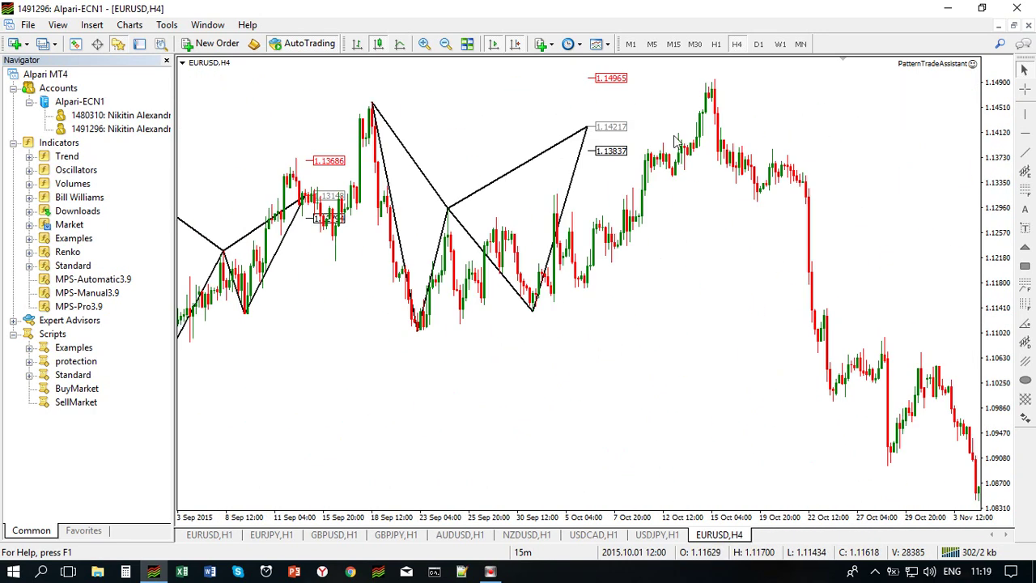
pyautogui.middleClick(692, 80)
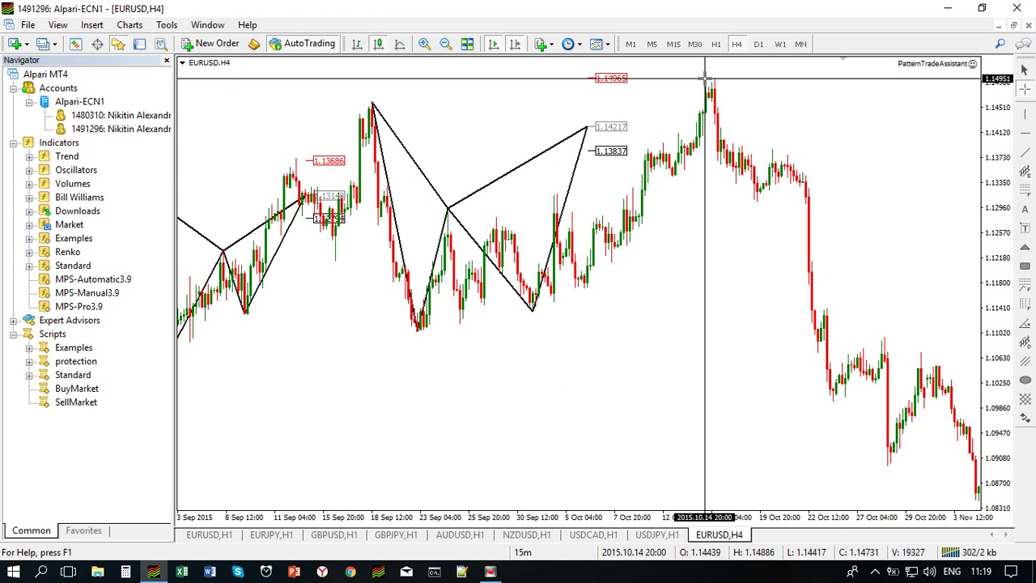
pyautogui.click(704, 78)
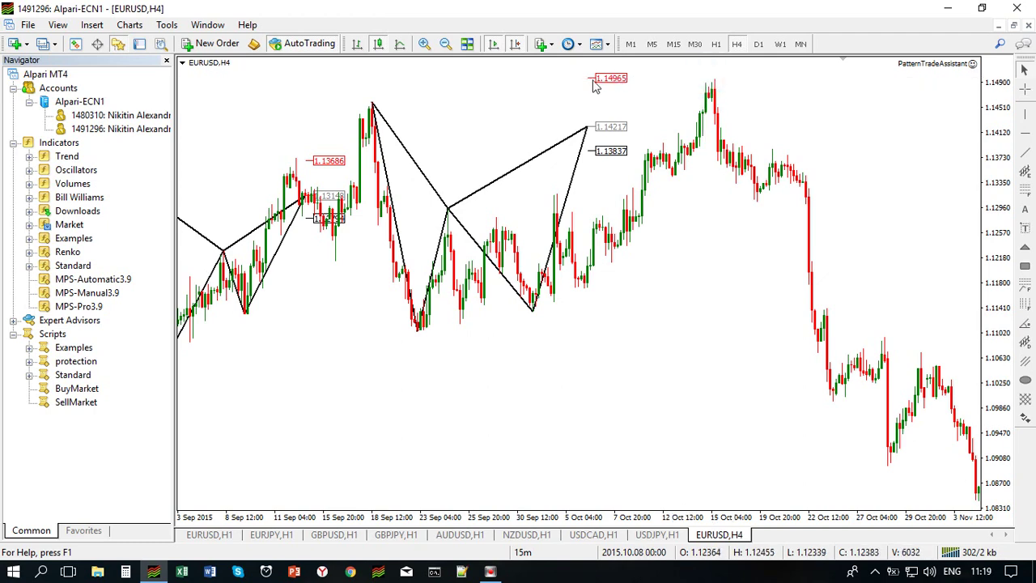
# Examine the September and July 2015 patterns, and return toward the more recent price history.
pyautogui.scroll(5, 532, 241)
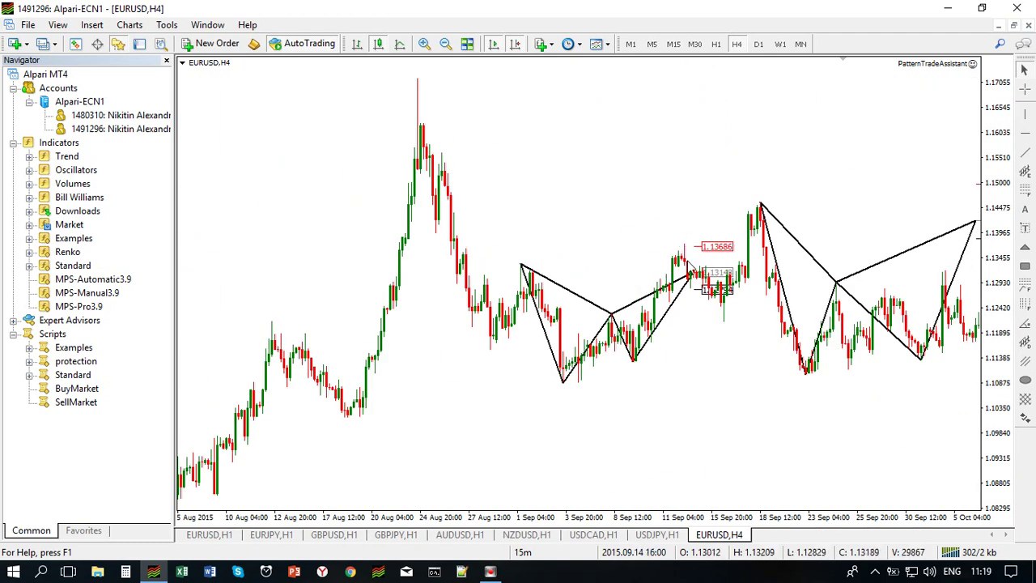
pyautogui.scroll(3, 599, 261)
pyautogui.scroll(5, 597, 261)
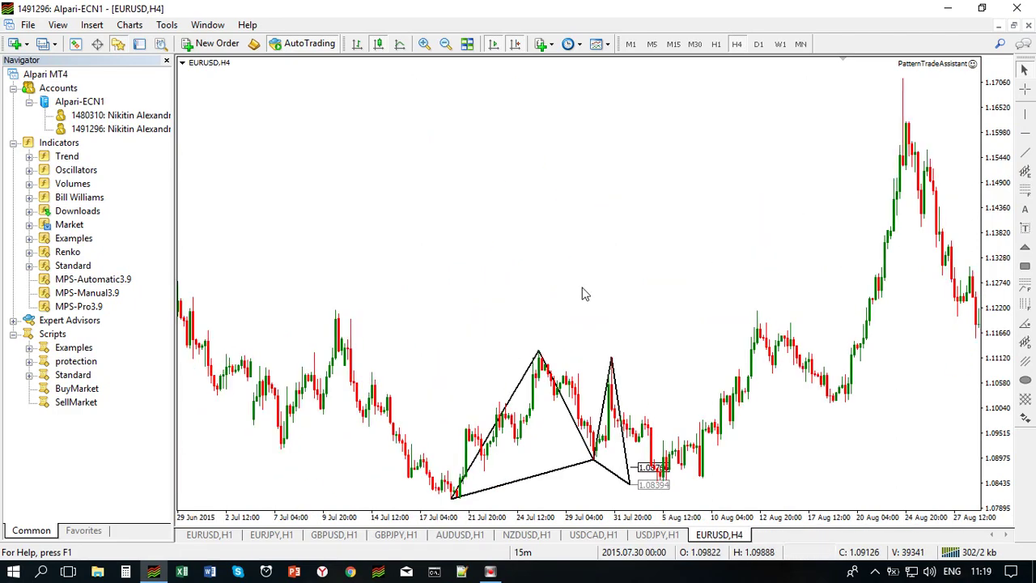
pyautogui.scroll(-15, 582, 294)
pyautogui.scroll(-20, 582, 294)
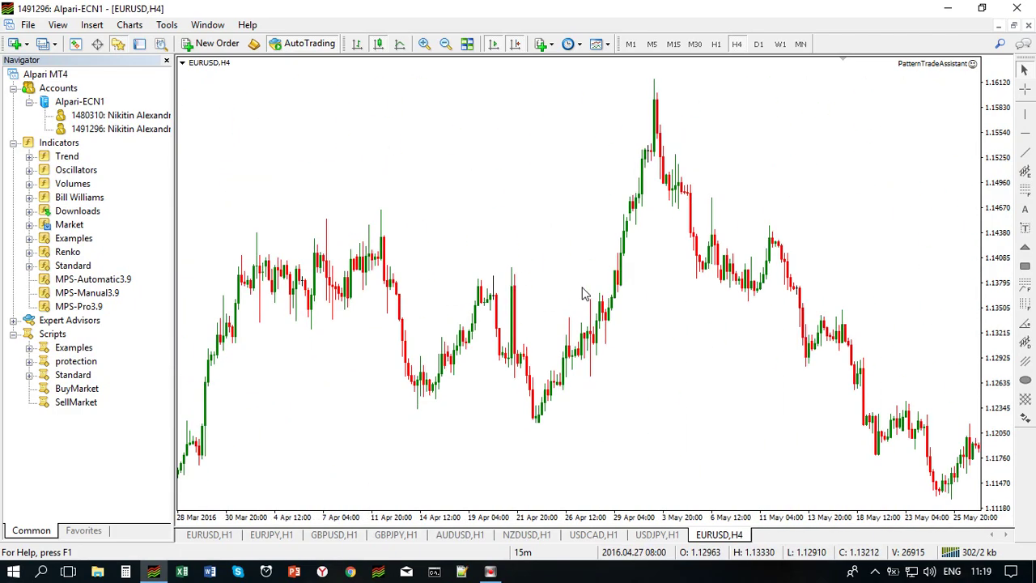
# Return to the latest EURUSD H4 bars and delete the MPS-Pro3.9 indicator from the chart.
pyautogui.scroll(-20, 582, 294)
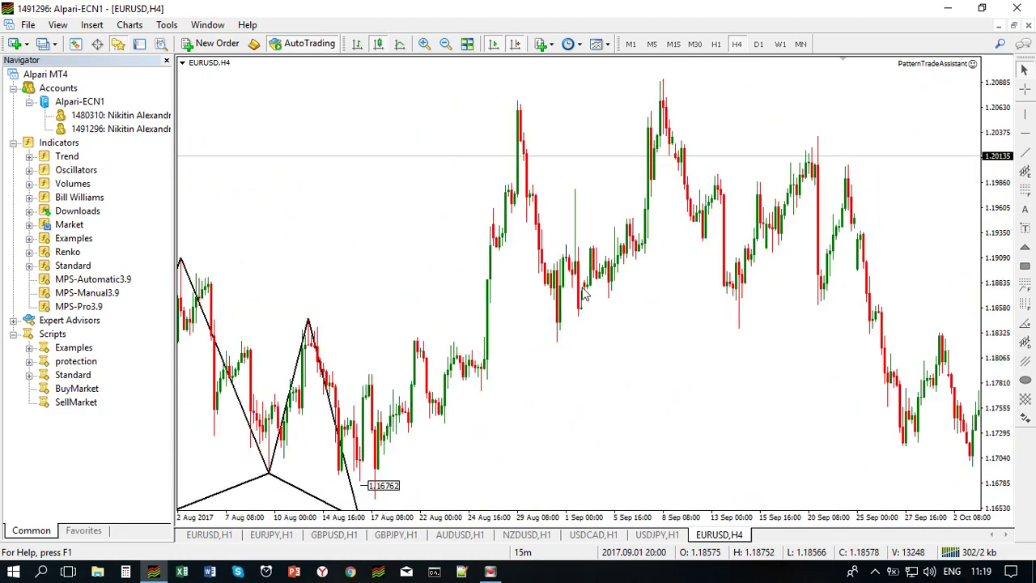
pyautogui.scroll(-3, 583, 294)
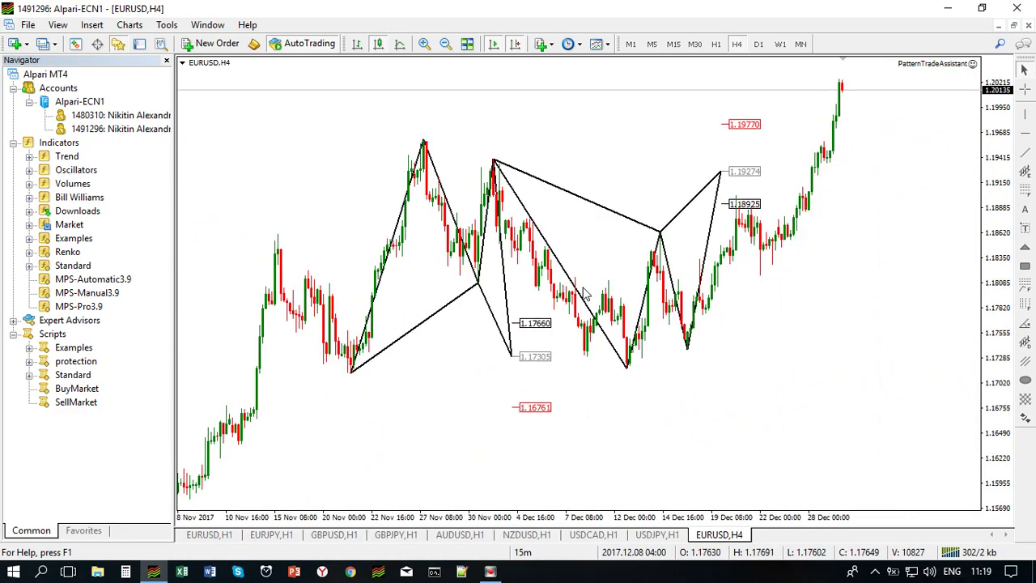
pyautogui.rightClick(544, 141)
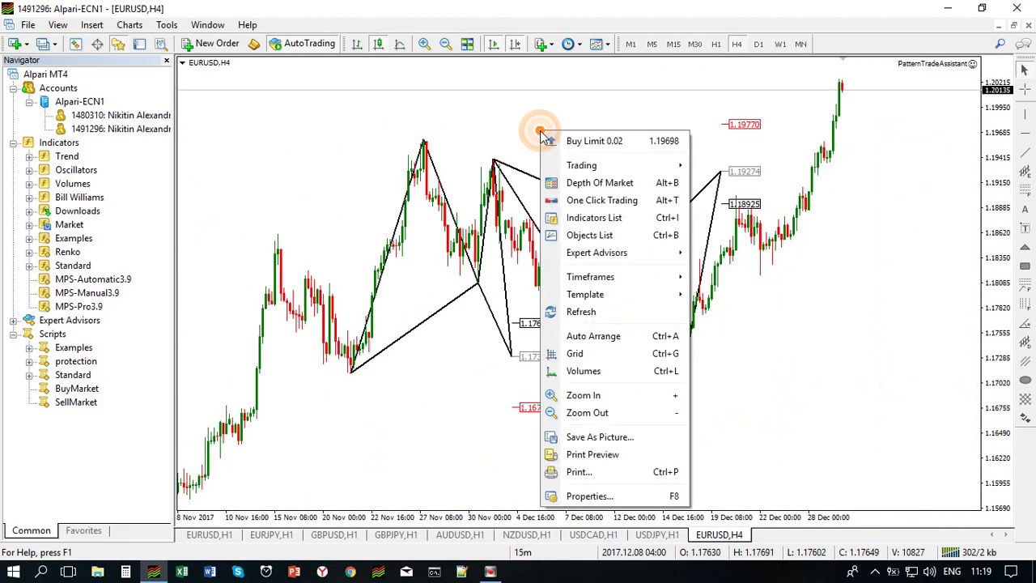
pyautogui.click(593, 217)
pyautogui.click(319, 219)
pyautogui.click(498, 212)
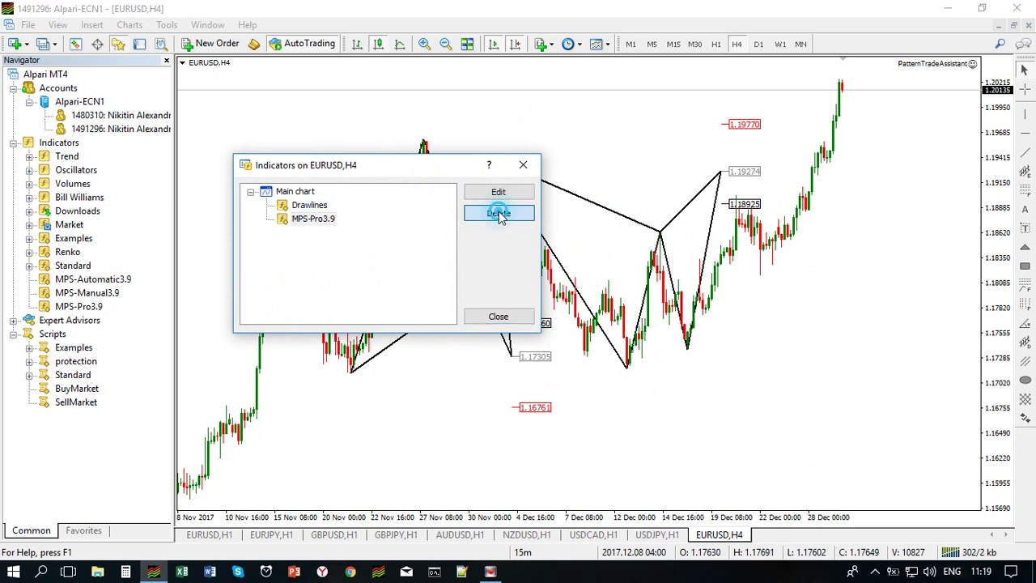
pyautogui.click(498, 316)
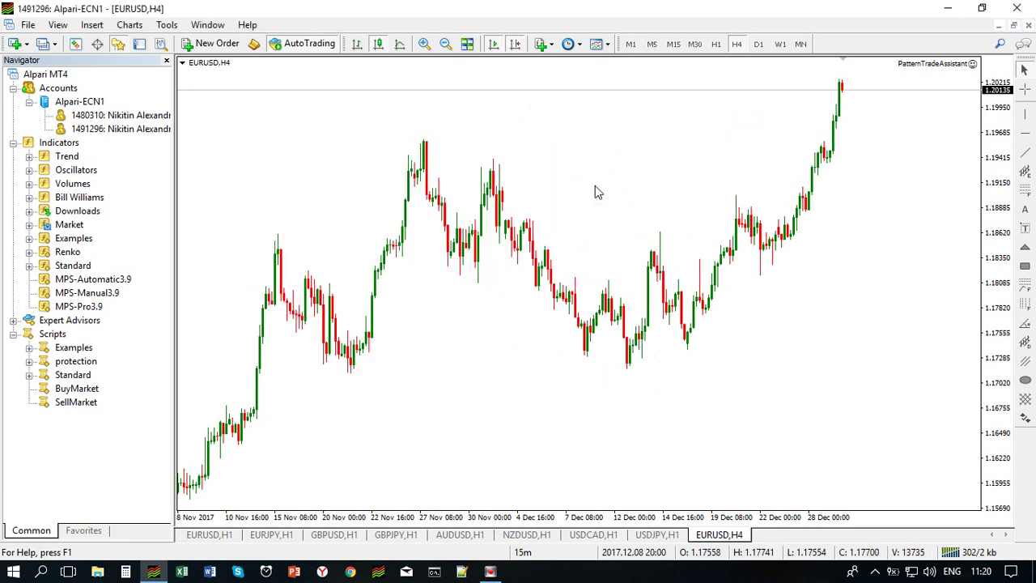
# Open the recent Excel workbook "backtesting PRO" and bring it to the front.
pyautogui.click(181, 573)
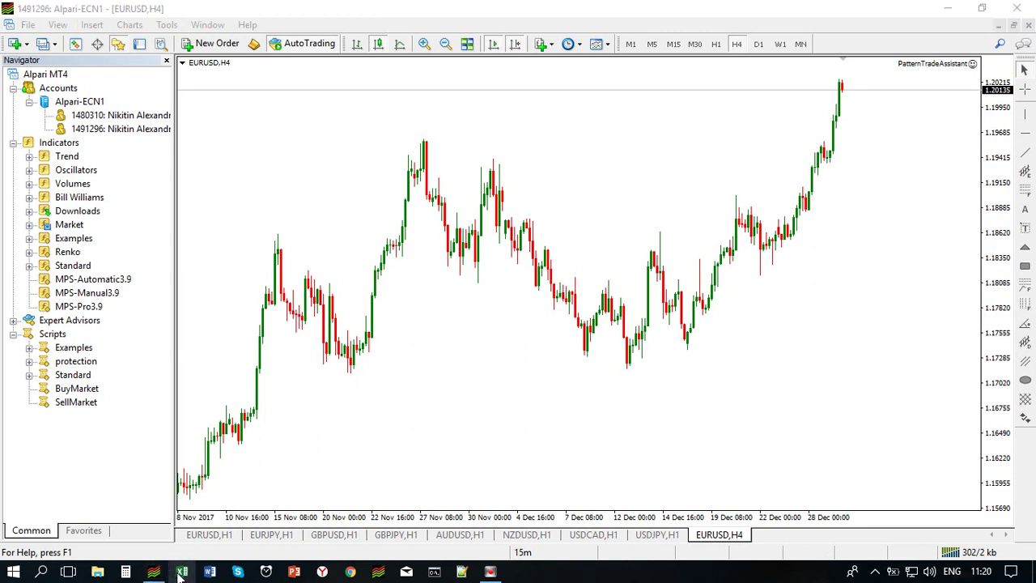
pyautogui.rightClick(182, 574)
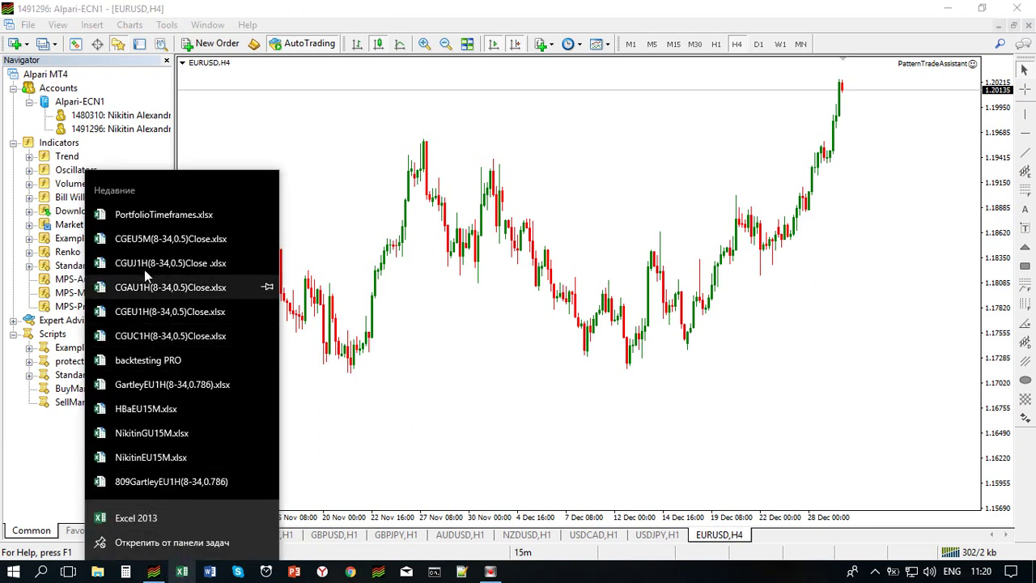
pyautogui.click(148, 359)
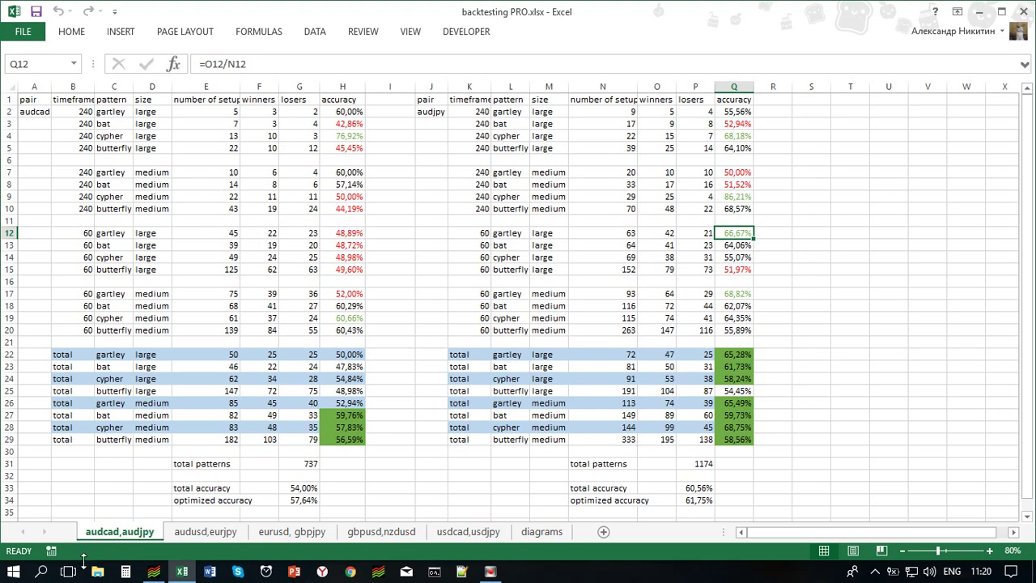
pyautogui.click(153, 571)
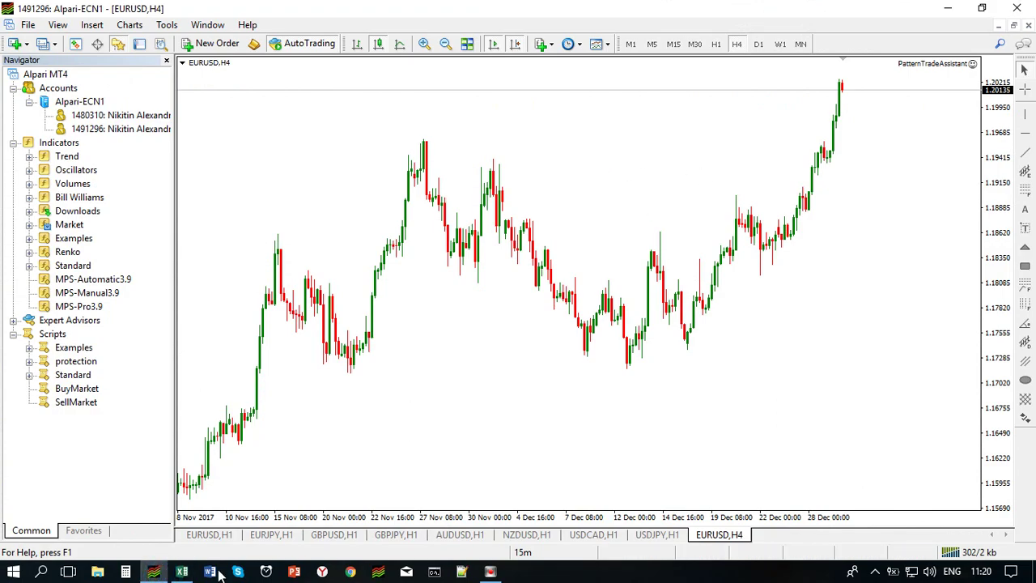
pyautogui.click(181, 572)
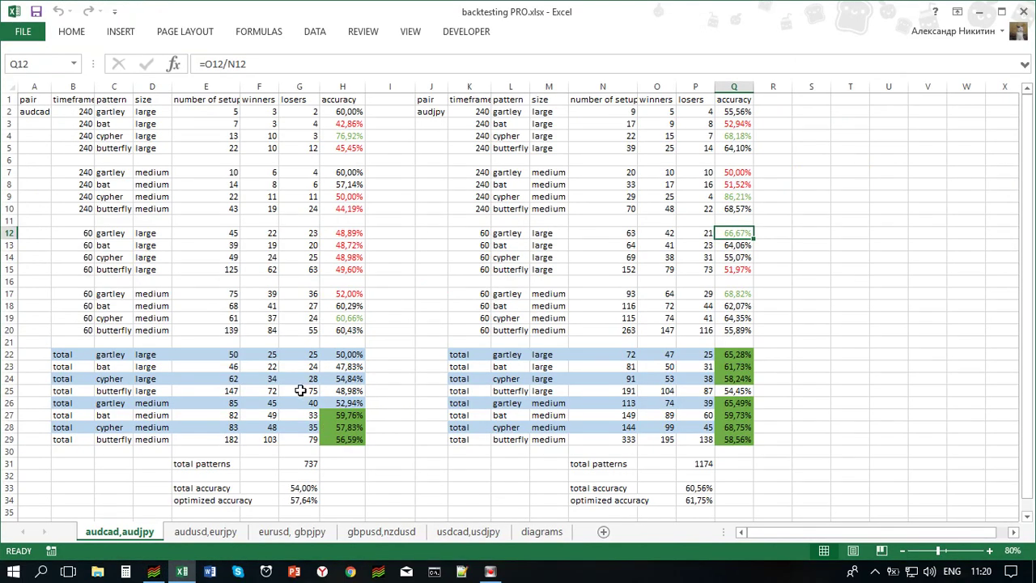
# Examine the audcad timeframe 240 results, comparing the accuracy of the large and medium gartley, bat, cypher and butterfly patterns.
pyautogui.click(35, 111)
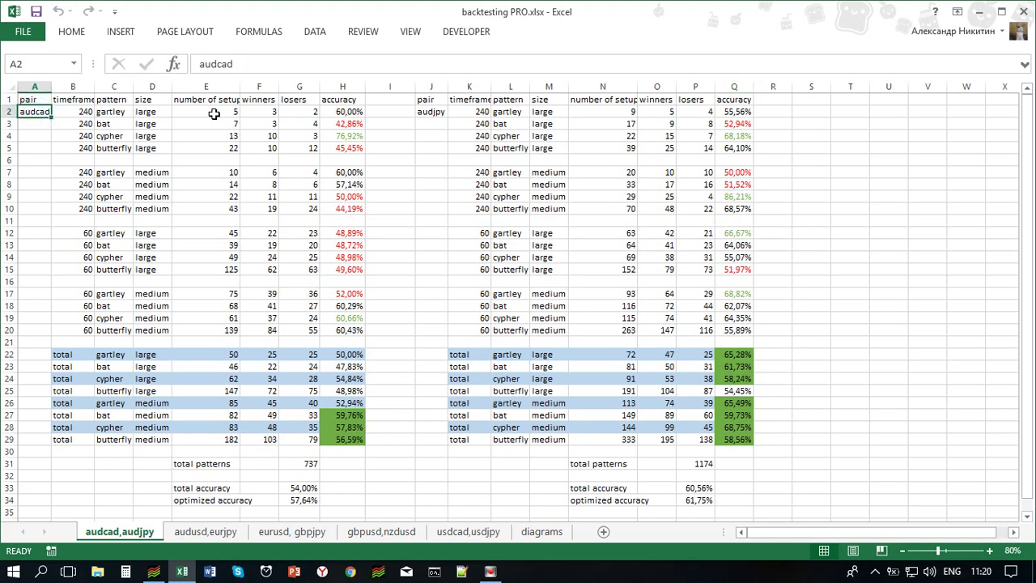
pyautogui.click(105, 110)
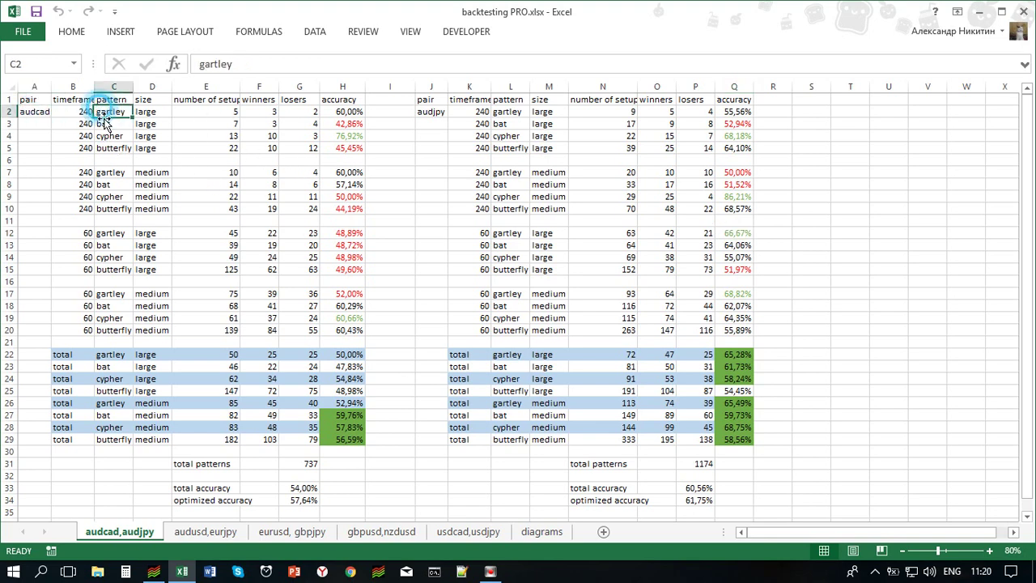
pyautogui.click(113, 172)
pyautogui.click(118, 206)
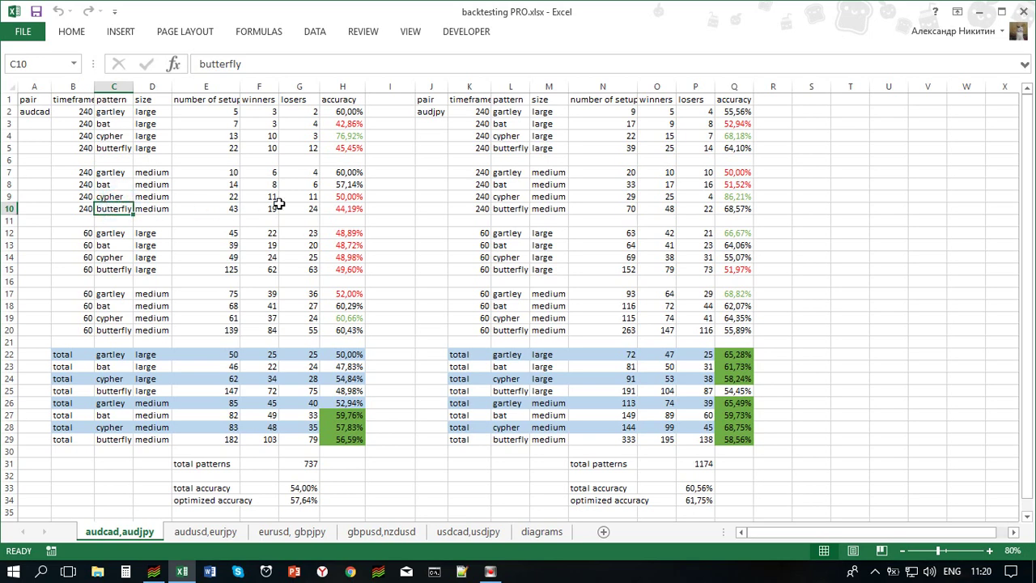
pyautogui.click(350, 211)
pyautogui.click(343, 196)
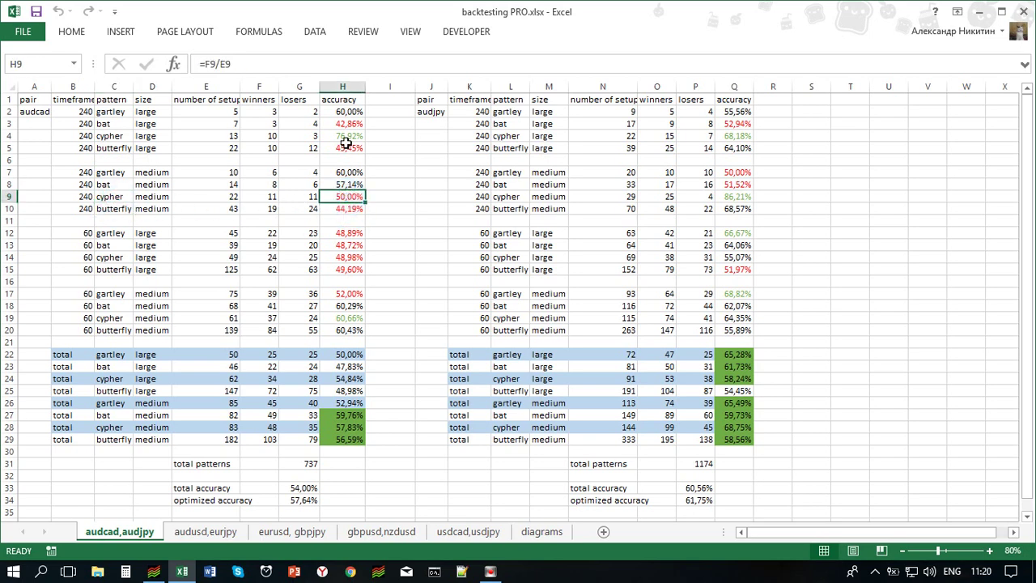
pyautogui.click(346, 146)
pyautogui.click(348, 126)
pyautogui.click(350, 148)
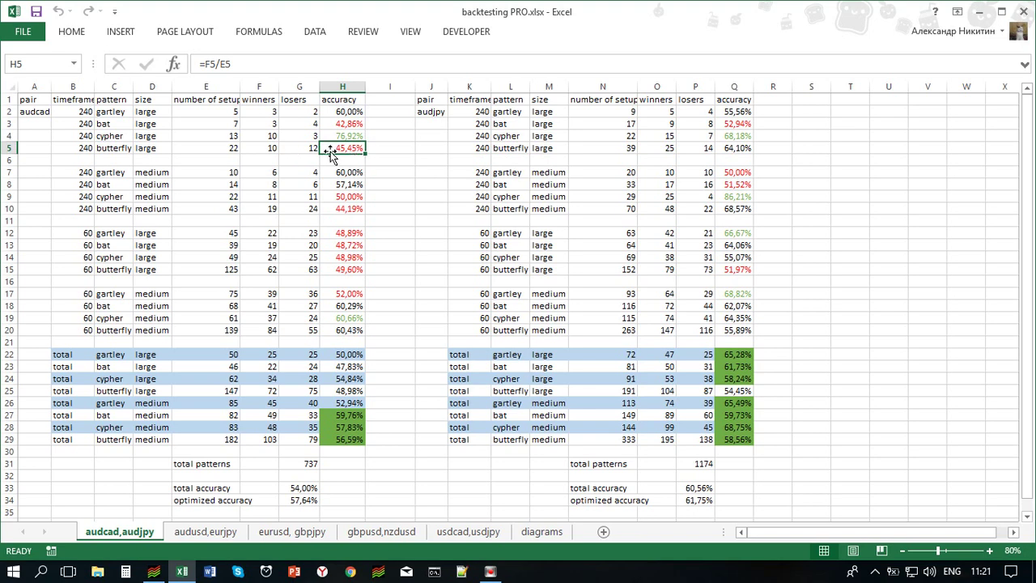
pyautogui.click(346, 196)
pyautogui.click(348, 209)
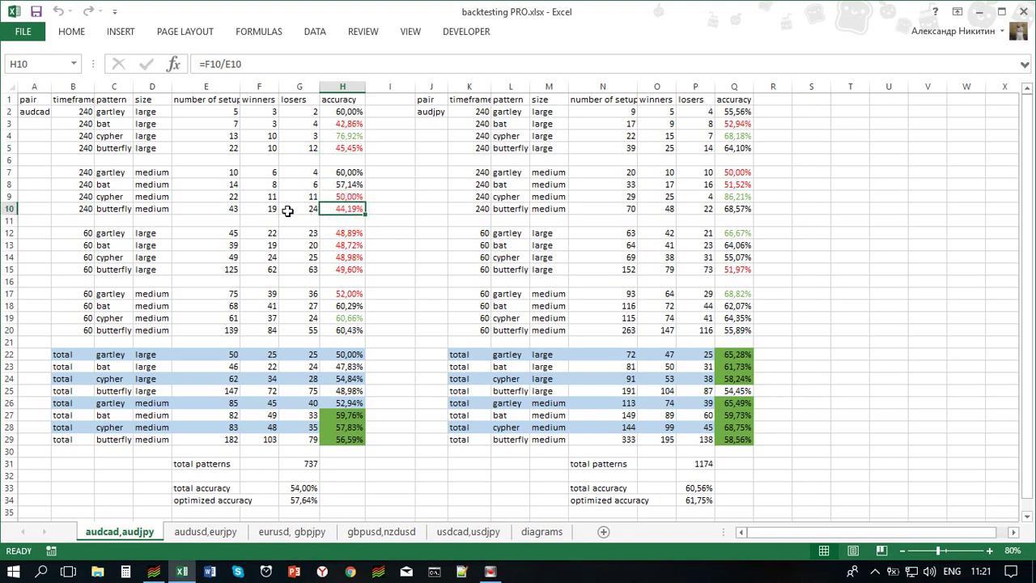
pyautogui.click(329, 197)
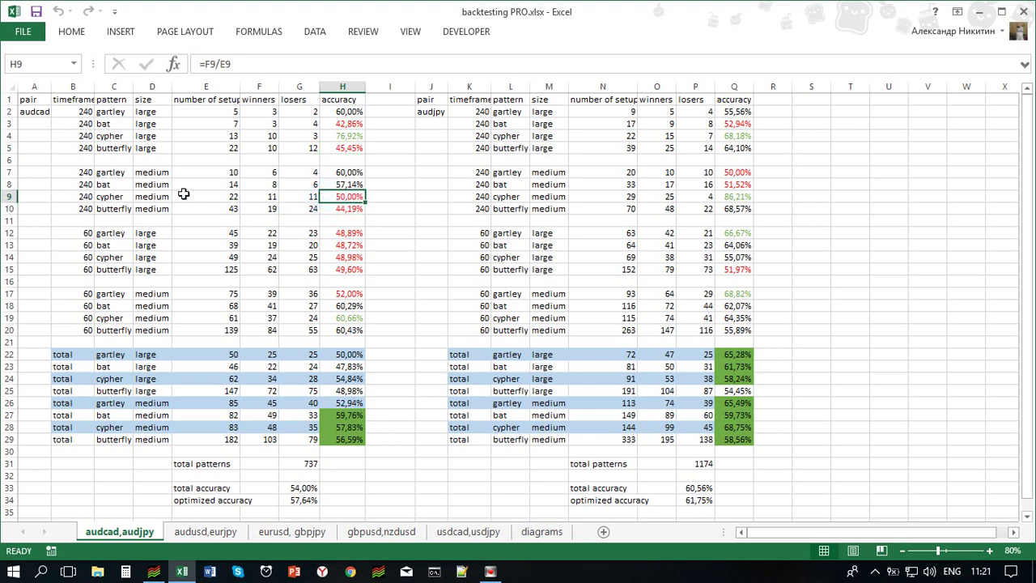
# Examine the accuracy of the four large patterns on the audcad 60 timeframe.
pyautogui.click(354, 236)
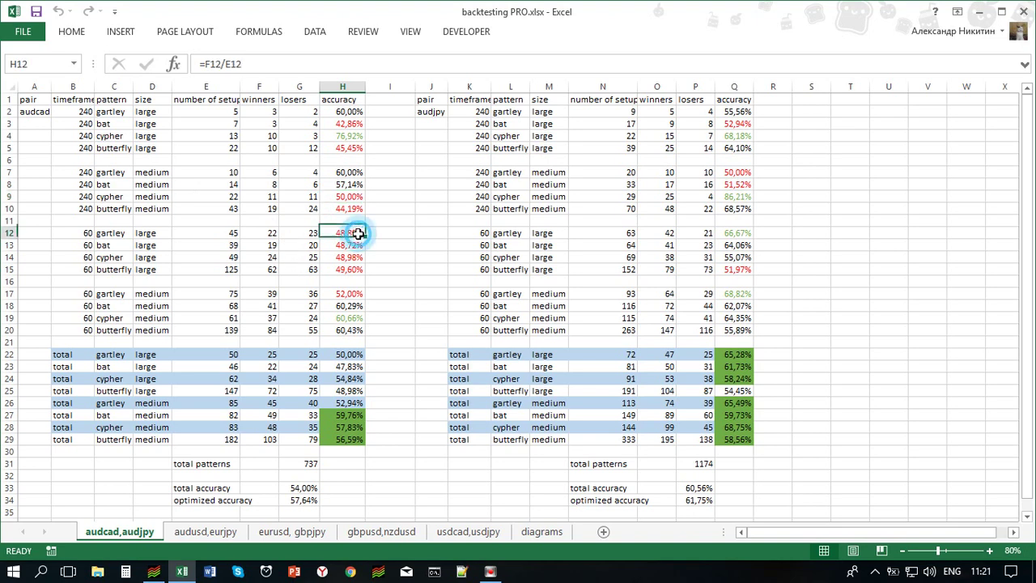
pyautogui.click(147, 233)
pyautogui.moveTo(154, 258); pyautogui.dragTo(154, 270)
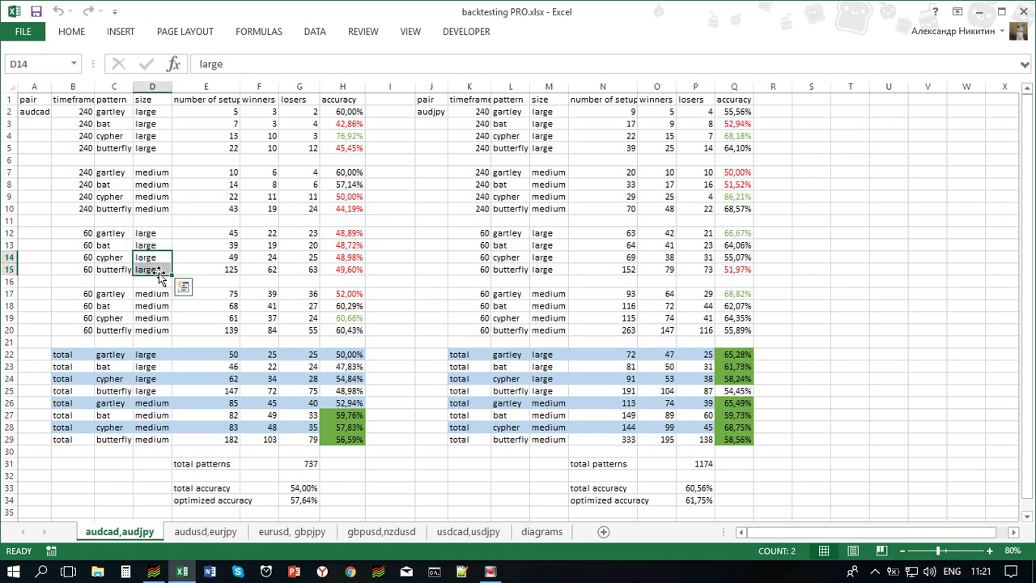
pyautogui.click(348, 233)
pyautogui.click(351, 245)
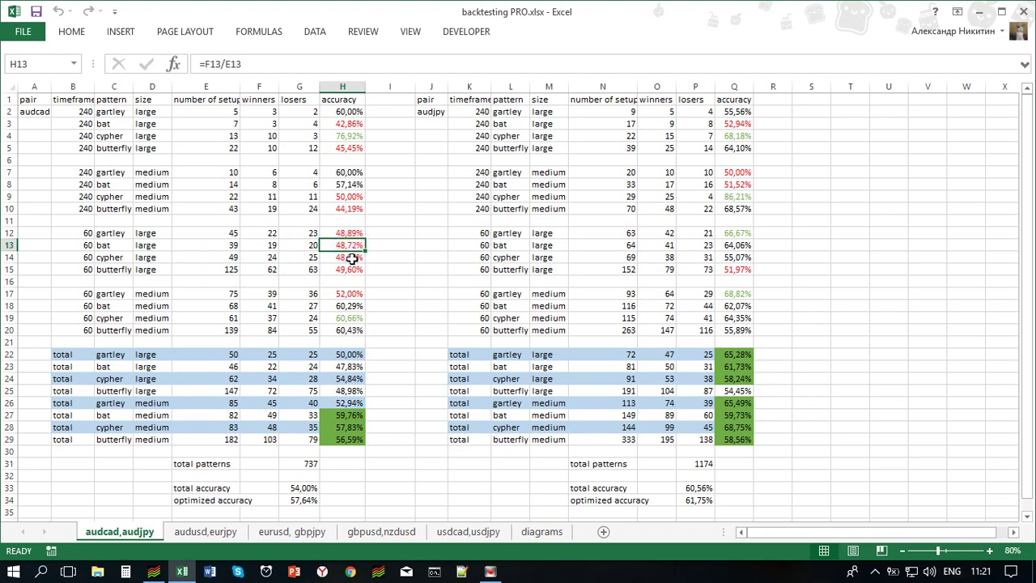
pyautogui.click(354, 258)
pyautogui.click(354, 269)
pyautogui.click(349, 257)
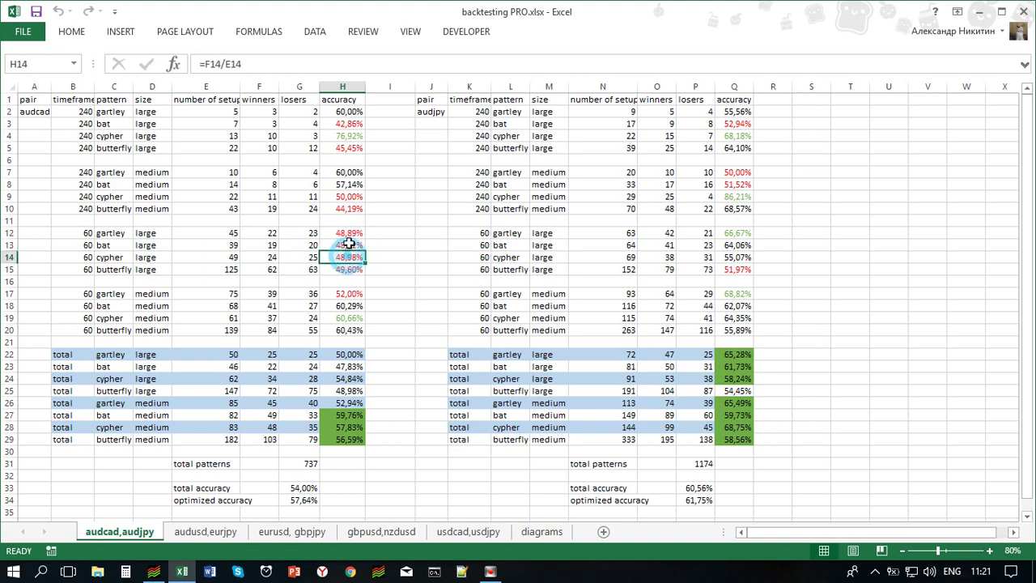
pyautogui.click(348, 233)
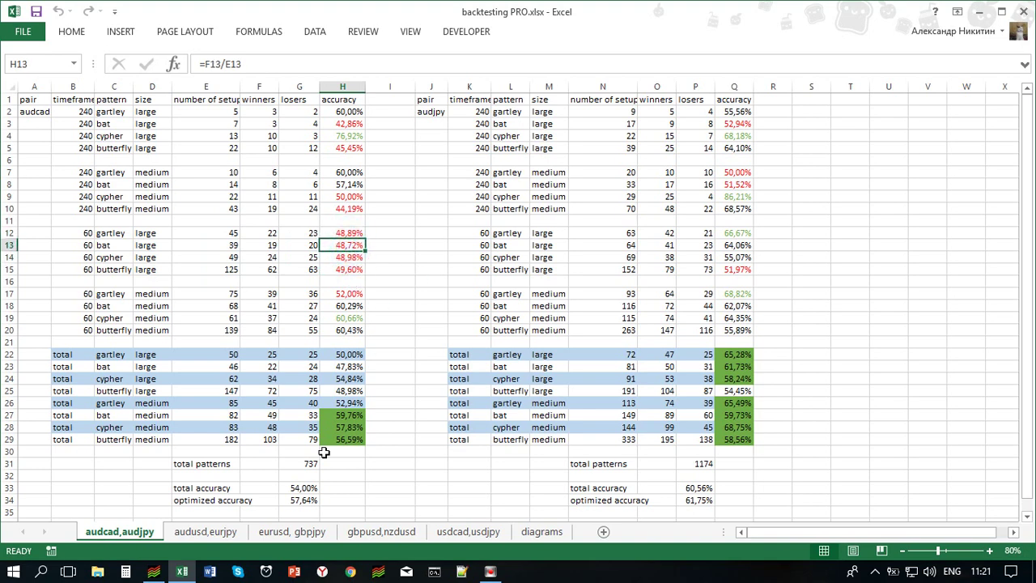
# Switch to MetaTrader and attach MPS-Automatic3.9 to the EURUSD H4 chart with its default inputs, including the Large algorithm.
pyautogui.click(153, 571)
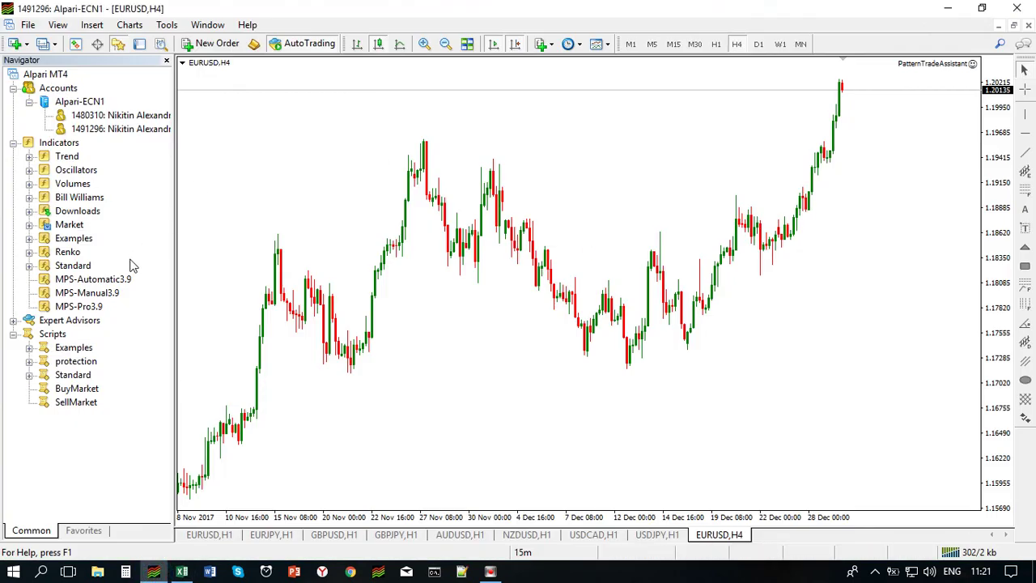
pyautogui.moveTo(109, 279); pyautogui.dragTo(610, 212)
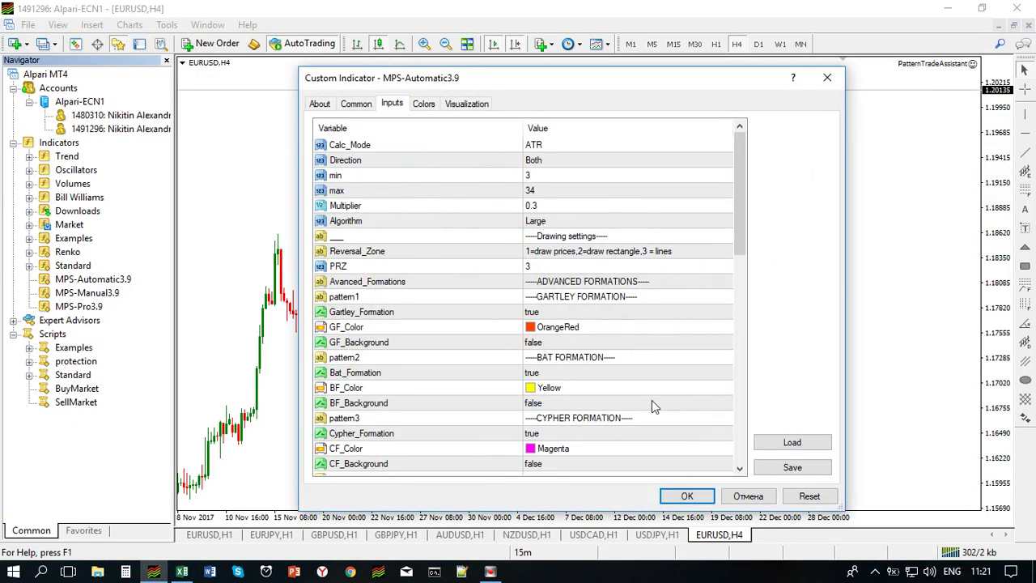
pyautogui.click(686, 496)
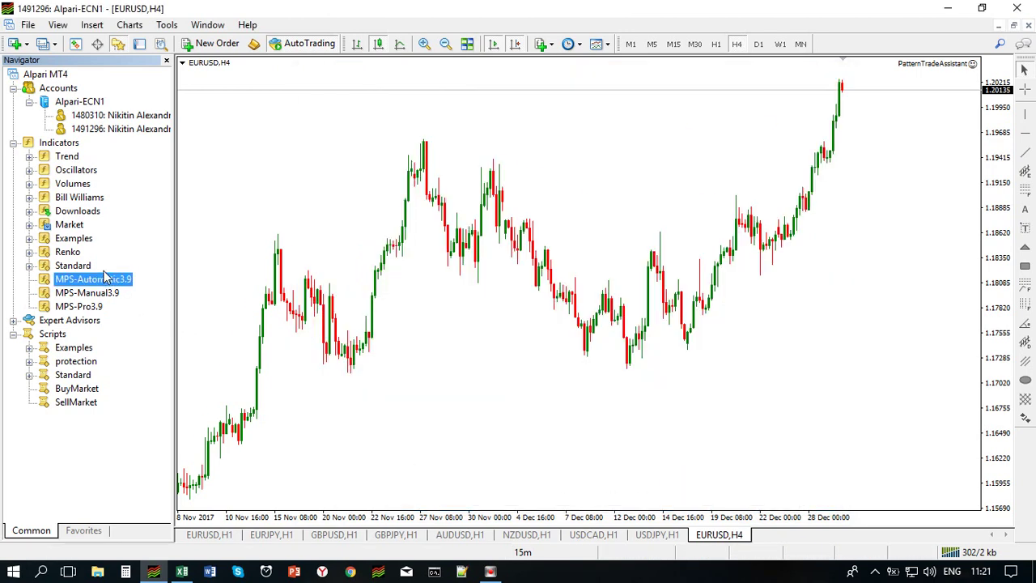
# Attach MPS-Automatic3.9 to the EURUSD H4 chart again with Algorithm set to Small.
pyautogui.doubleClick(109, 279)
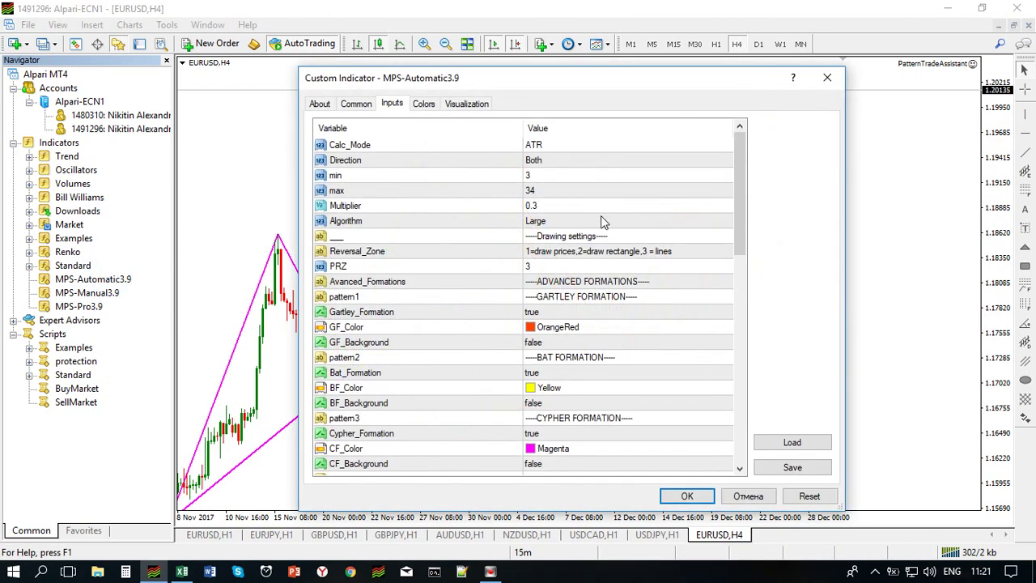
pyautogui.click(556, 223)
pyautogui.click(558, 222)
pyautogui.click(550, 235)
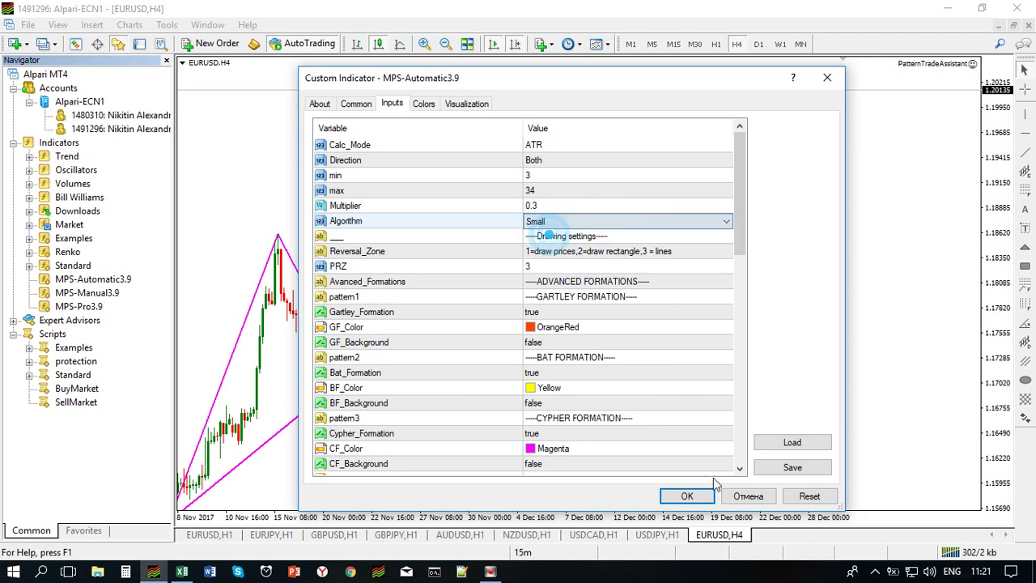
pyautogui.click(691, 503)
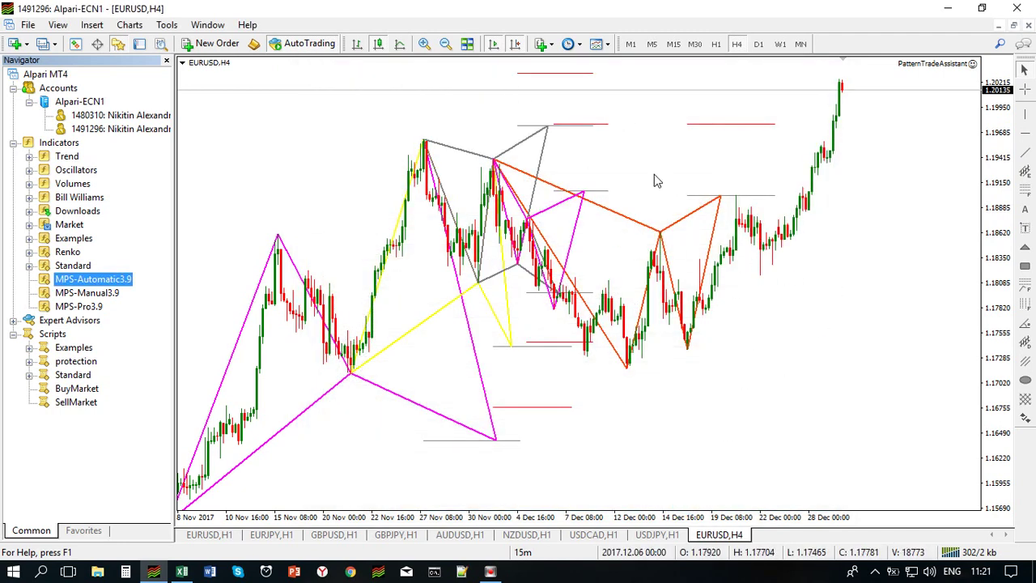
# Attach another MPS-Automatic3.9 with Algorithm set to Medium and look over the patterns drawn on the EURUSD H4 chart.
pyautogui.doubleClick(124, 278)
pyautogui.click(585, 224)
pyautogui.click(582, 224)
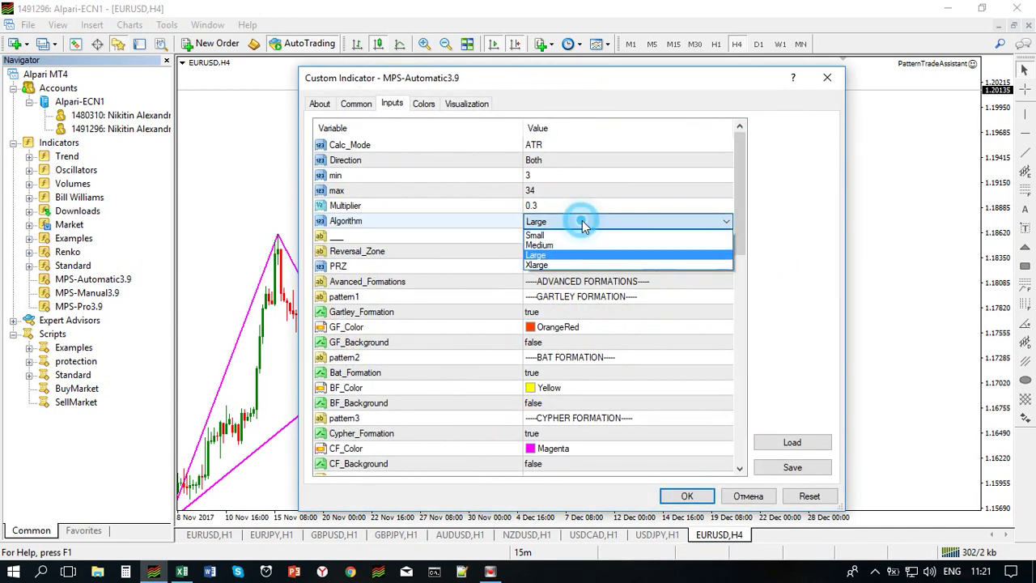
pyautogui.click(564, 246)
pyautogui.click(686, 495)
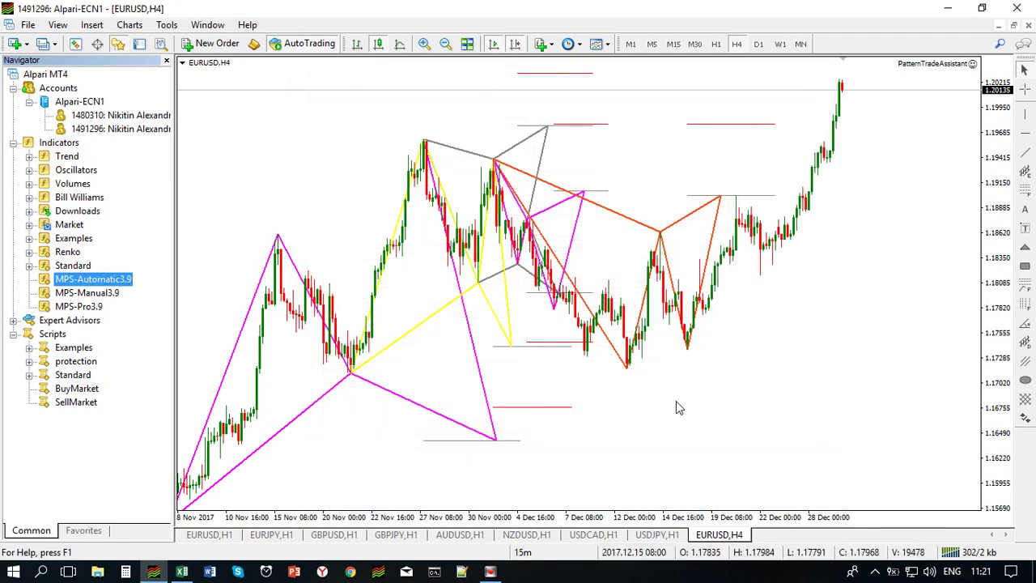
pyautogui.scroll(5, 636, 303)
pyautogui.scroll(-5, 649, 312)
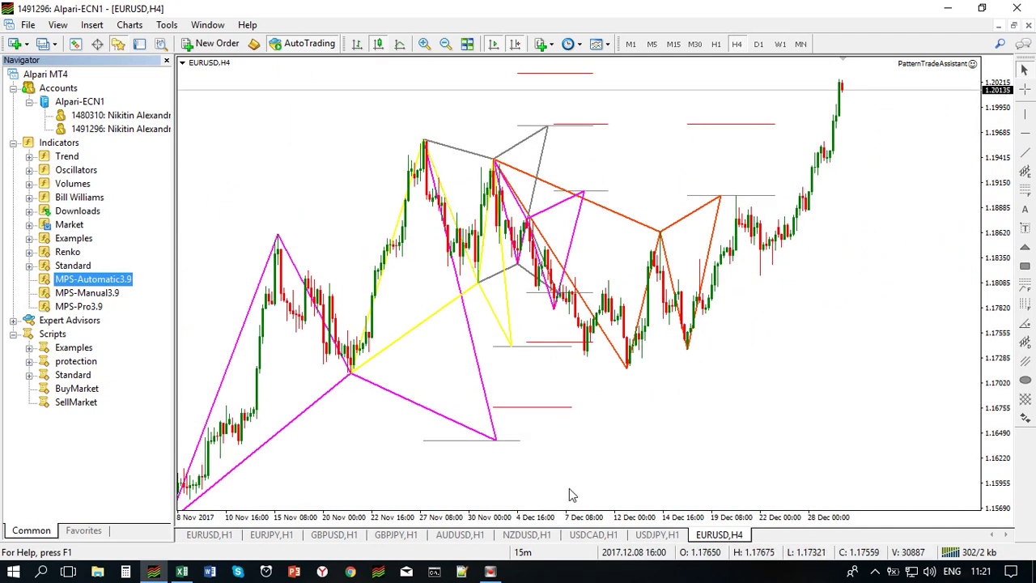
# Switch back to the Excel backtesting workbook and compare the audcad timeframe 60 results for large patterns with those for medium patterns.
pyautogui.click(181, 571)
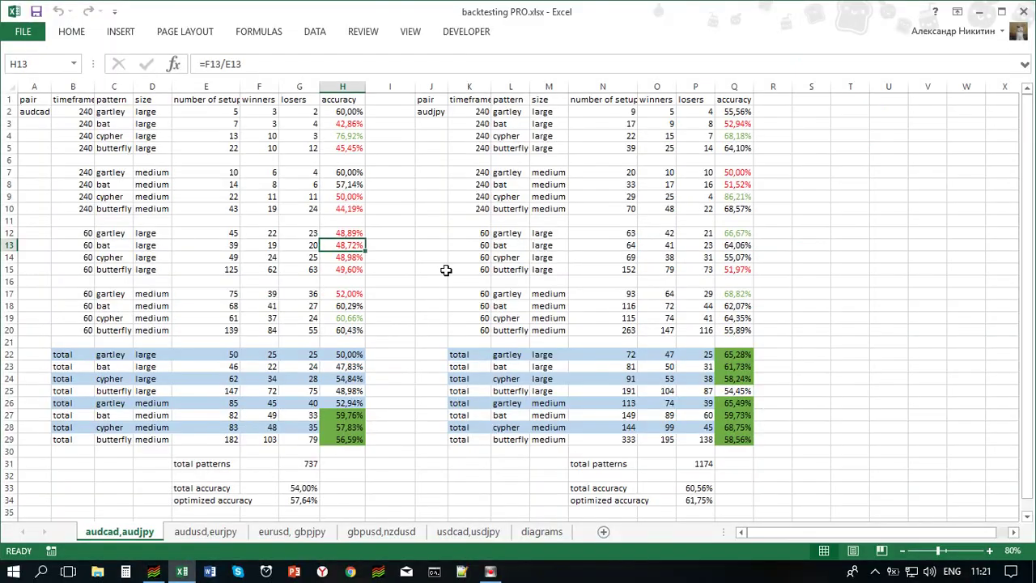
pyautogui.click(349, 233)
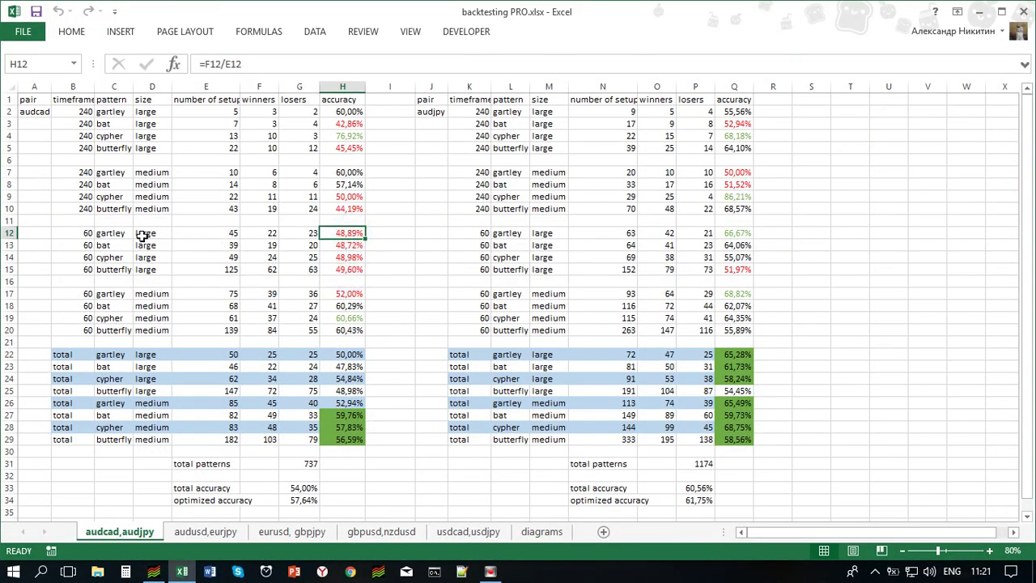
pyautogui.moveTo(144, 234); pyautogui.dragTo(350, 269)
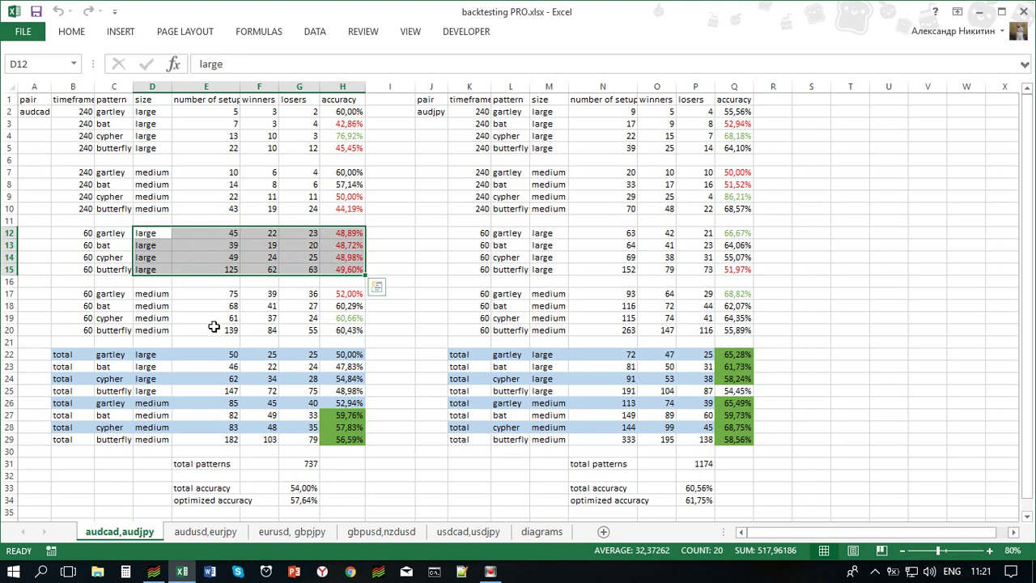
pyautogui.moveTo(144, 293); pyautogui.dragTo(350, 334)
pyautogui.click(349, 298)
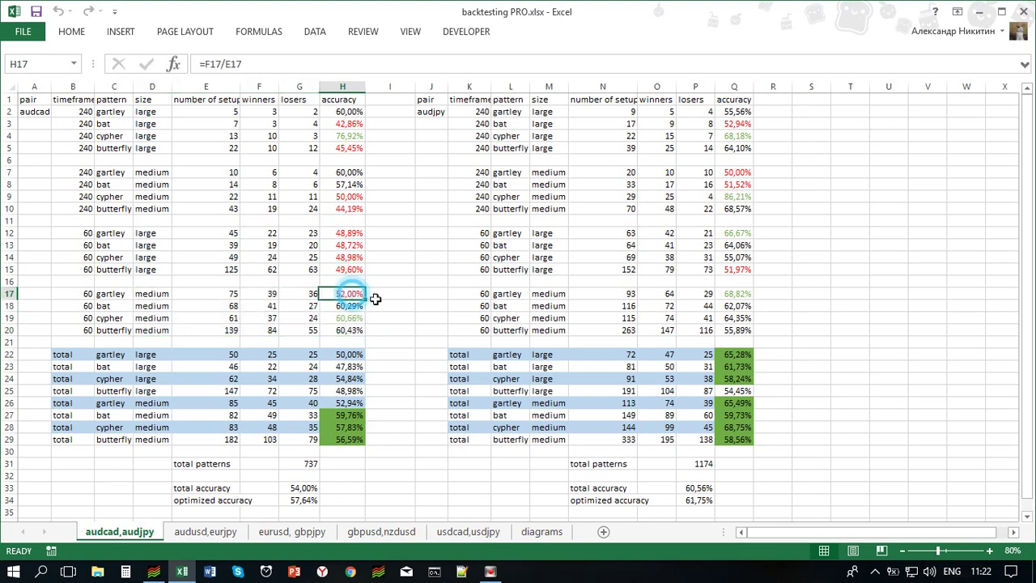
# Review the audcad timeframe 60 accuracy of the medium bat, butterfly and cypher patterns.
pyautogui.click(349, 305)
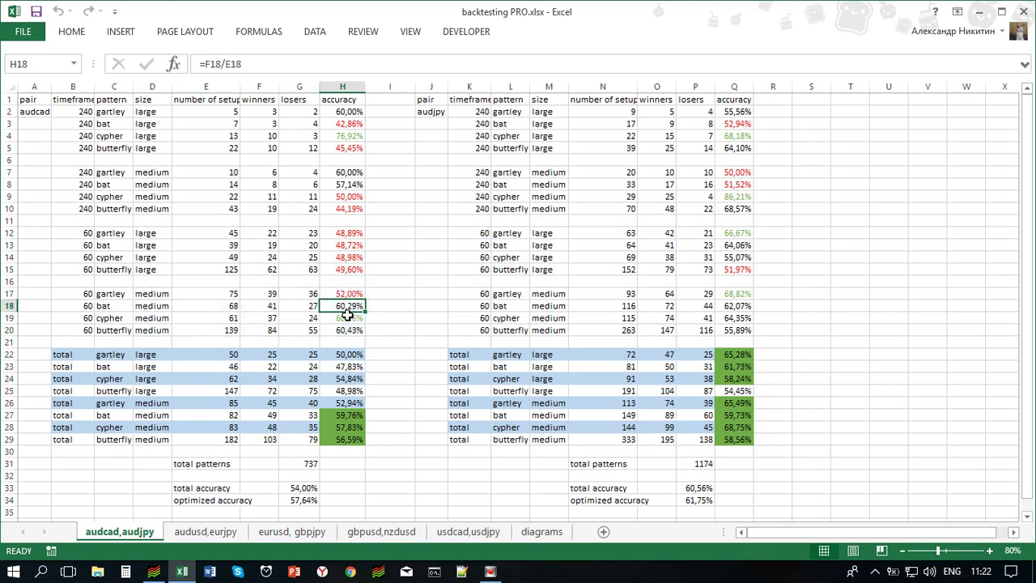
pyautogui.click(349, 330)
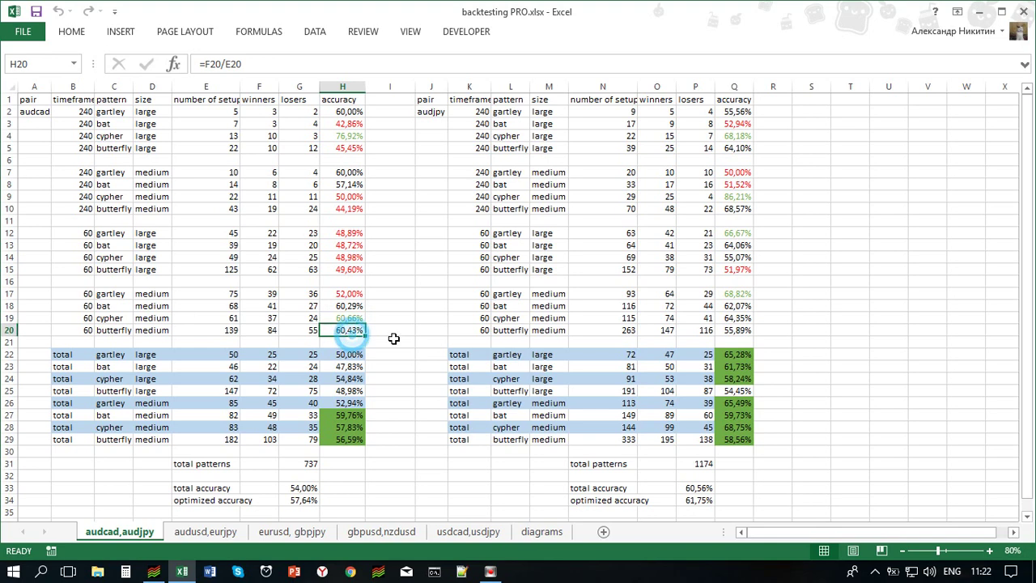
pyautogui.click(356, 318)
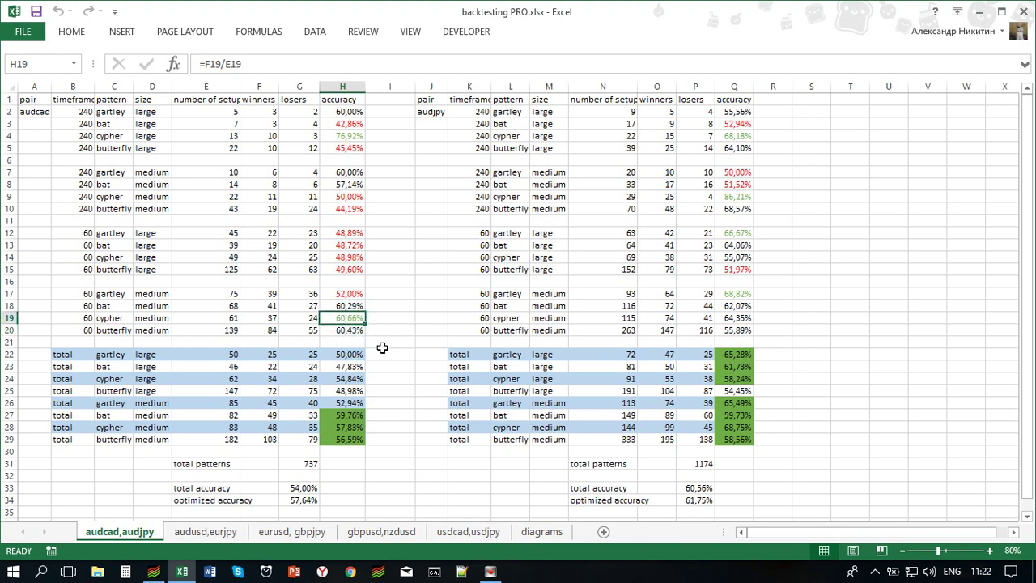
# Examine the audjpy accuracy column, checking each large pattern on timeframe 60 from gartley to butterfly.
pyautogui.click(431, 111)
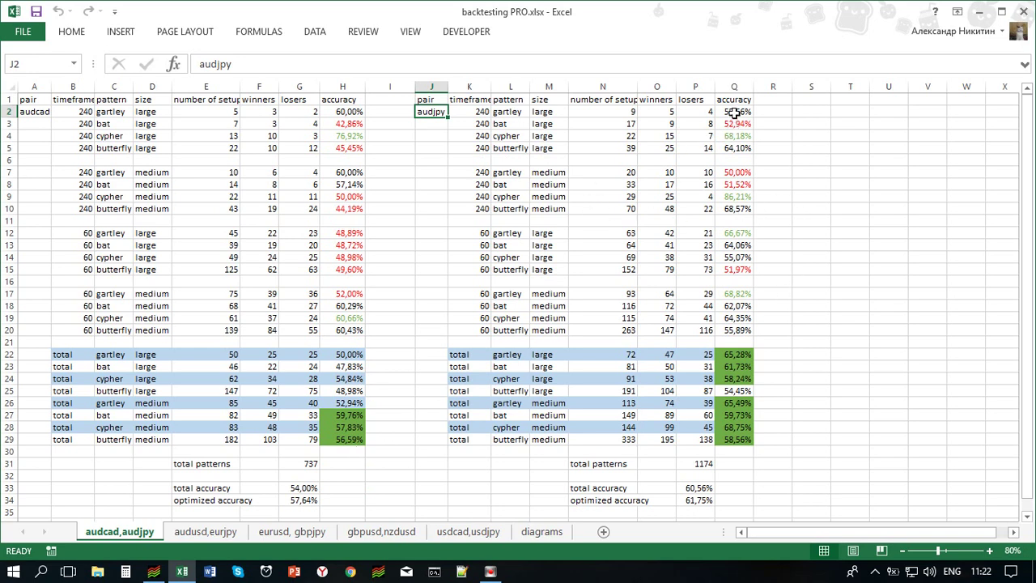
pyautogui.moveTo(733, 114); pyautogui.dragTo(735, 339)
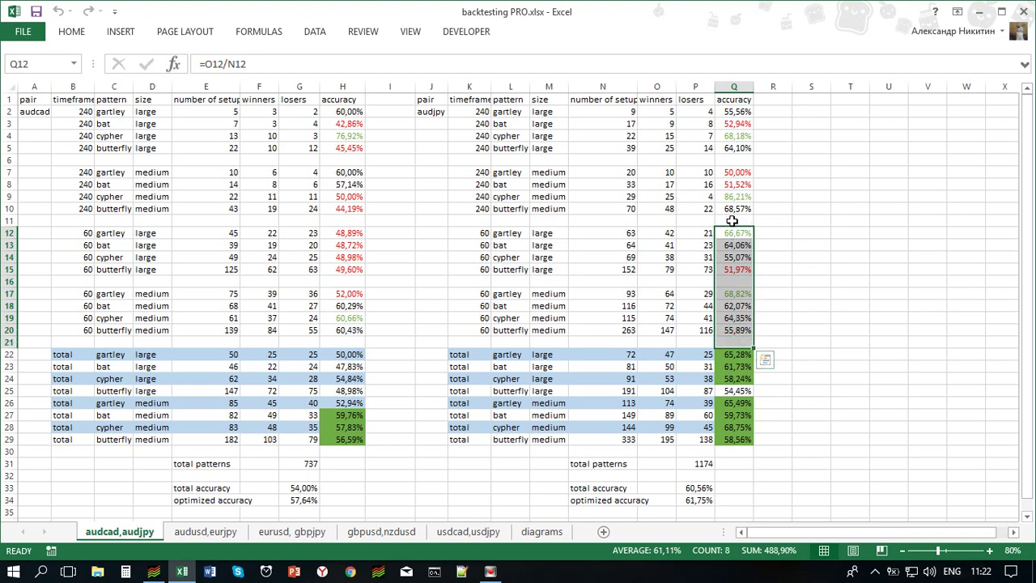
pyautogui.click(732, 231)
pyautogui.click(733, 238)
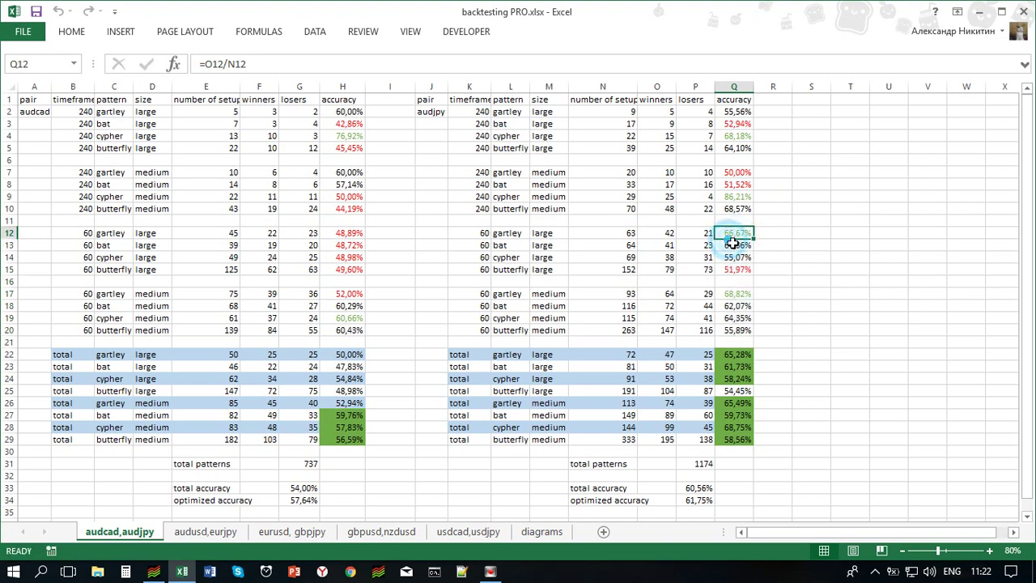
pyautogui.click(733, 245)
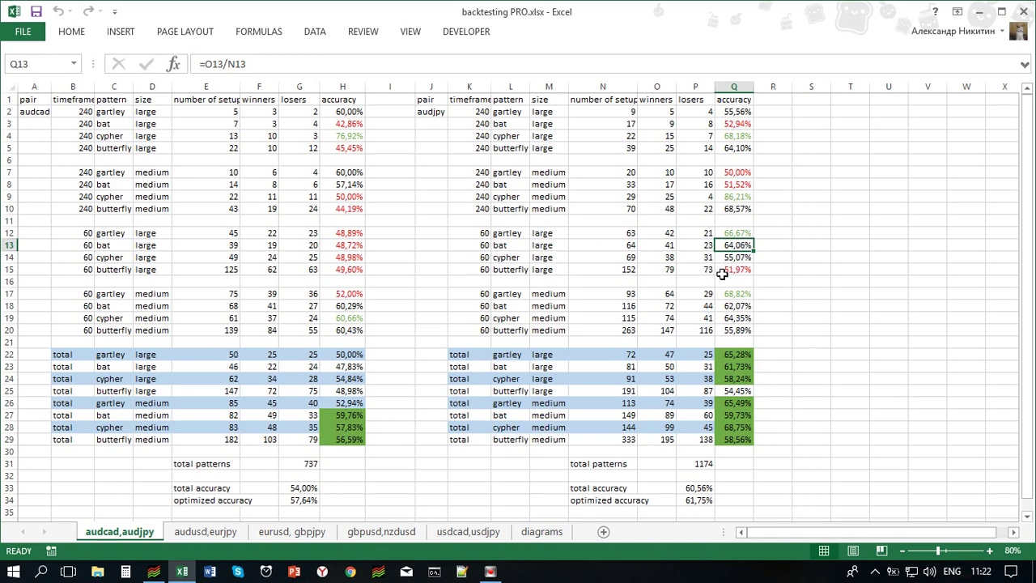
pyautogui.click(733, 257)
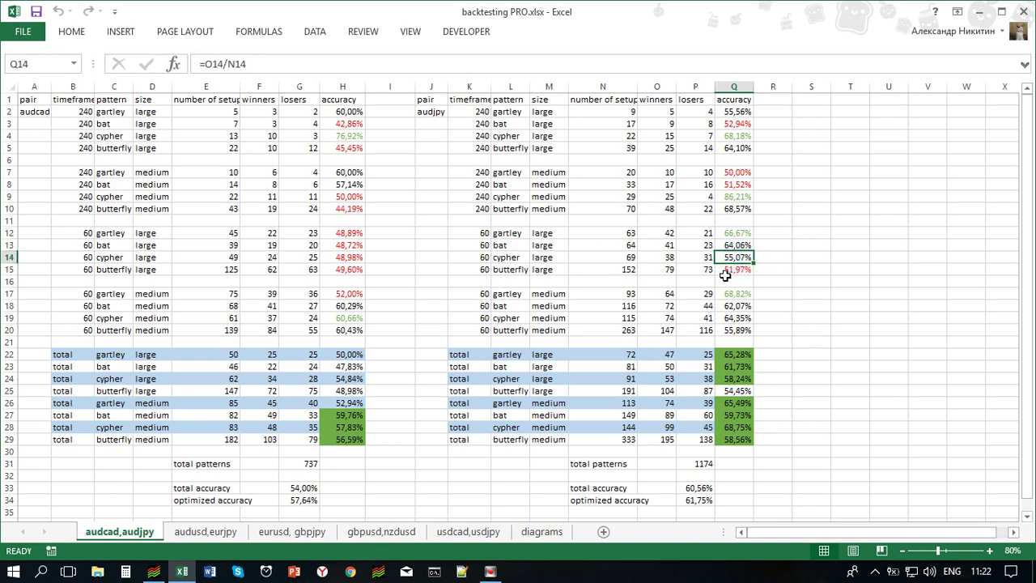
pyautogui.click(728, 270)
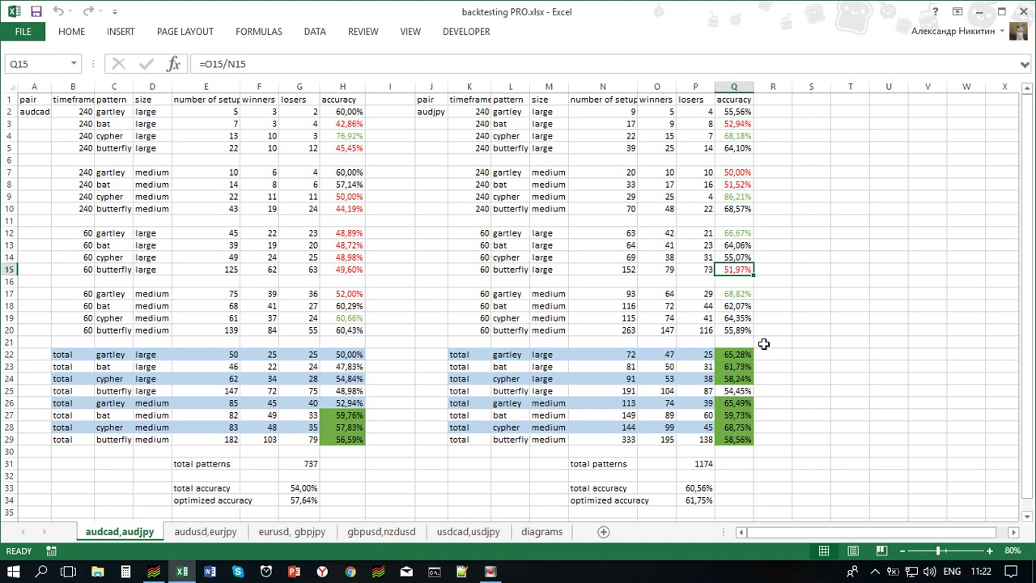
# Check the audjpy timeframe 60 medium gartley and bat accuracy, comparing the medium gartley with the large gartley.
pyautogui.click(742, 294)
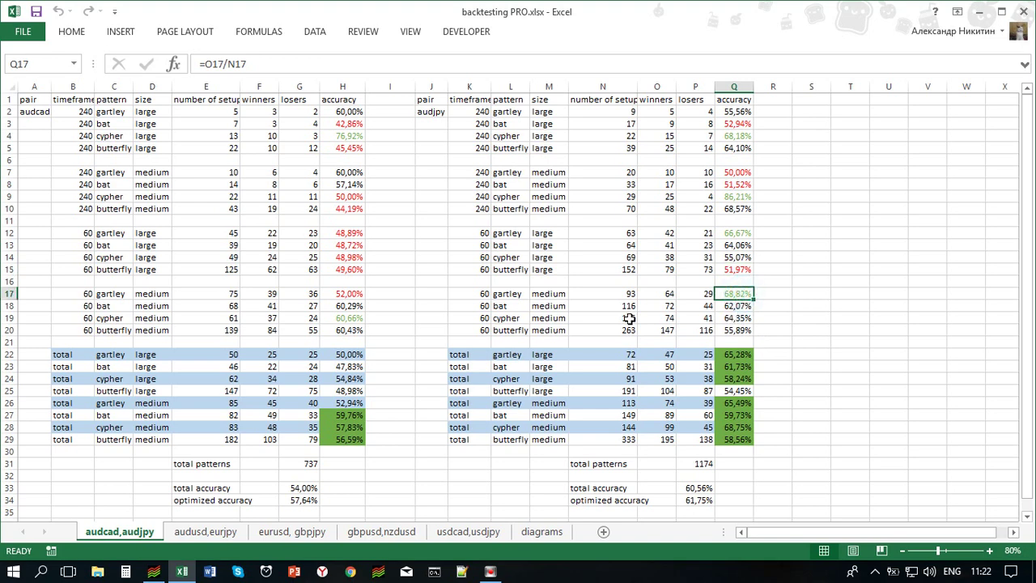
pyautogui.click(738, 309)
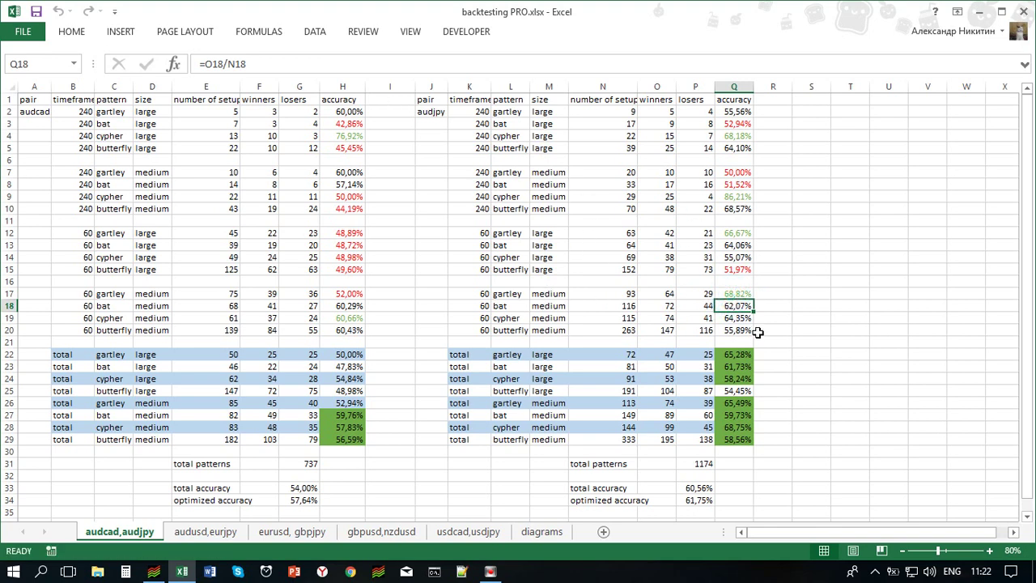
pyautogui.click(742, 233)
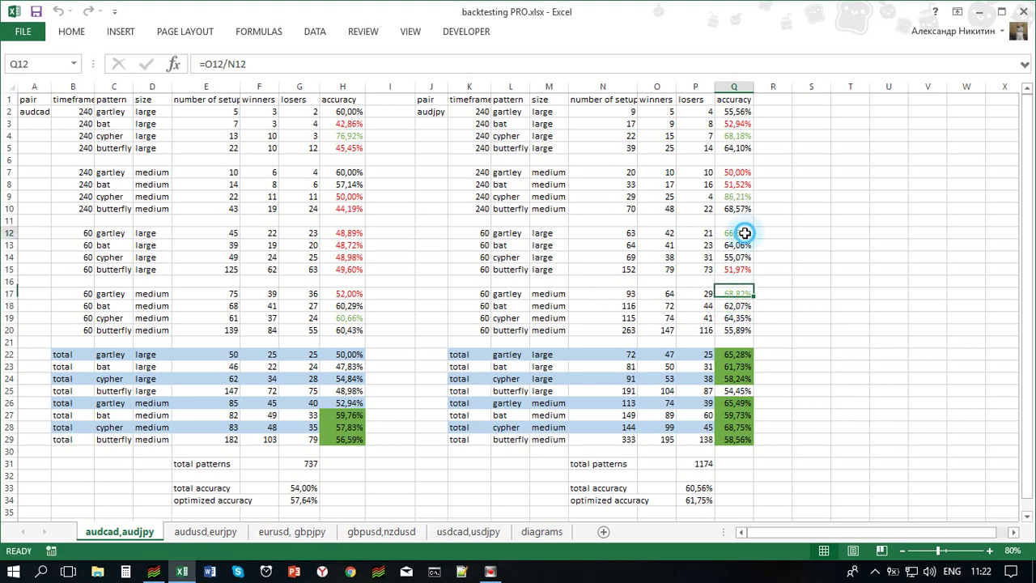
pyautogui.click(733, 294)
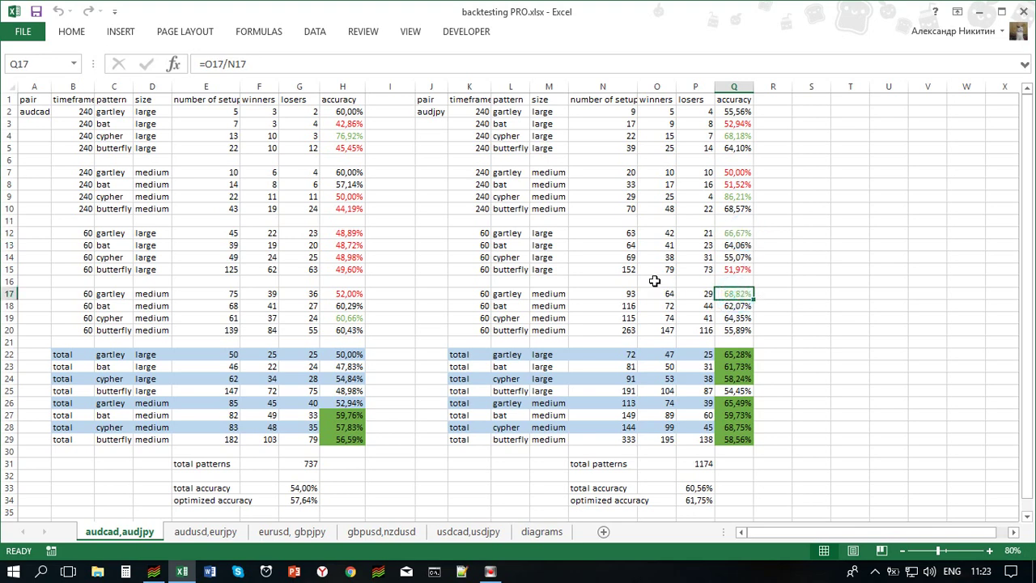
pyautogui.click(557, 293)
pyautogui.click(557, 234)
pyautogui.click(736, 233)
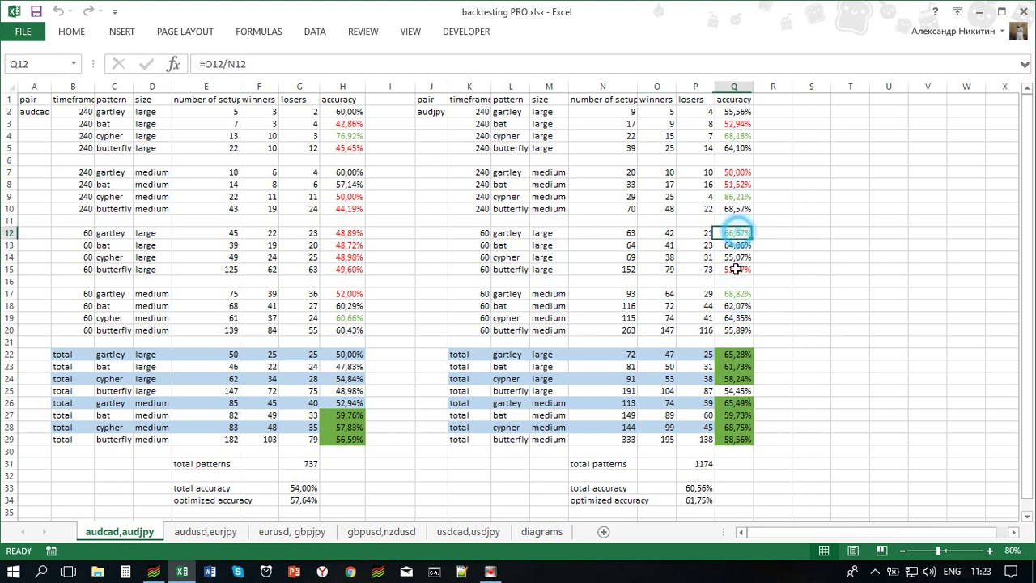
pyautogui.click(738, 293)
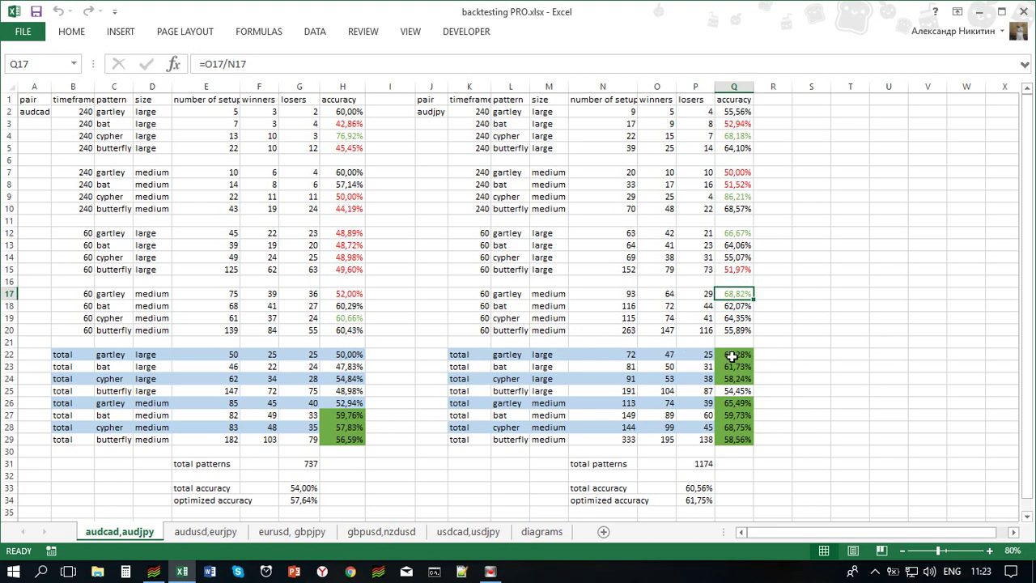
# Review the audjpy total accuracy rows for large and medium patterns, comparing the green-highlighted ones with the large butterfly.
pyautogui.moveTo(738, 356); pyautogui.dragTo(734, 379)
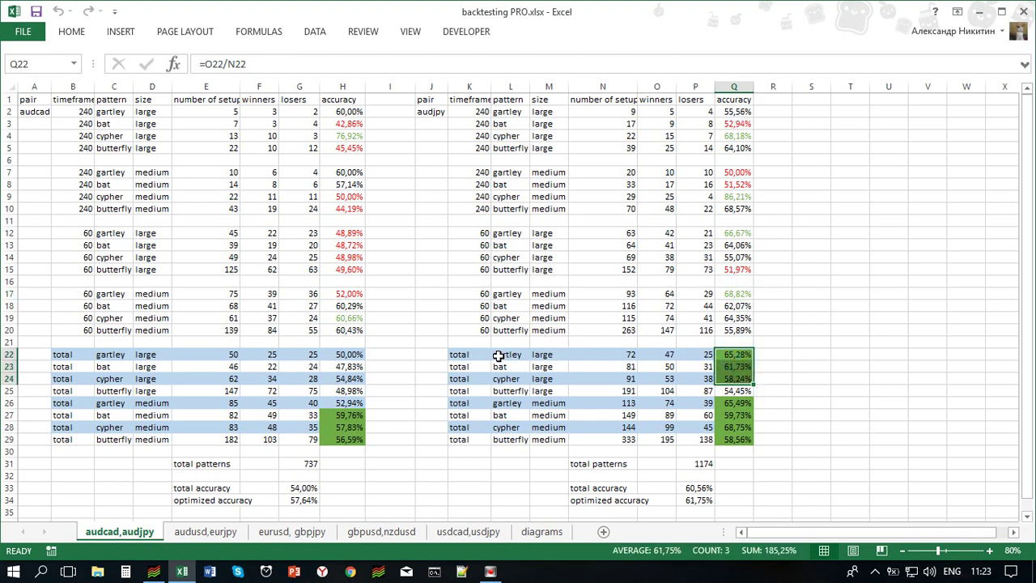
pyautogui.click(735, 365)
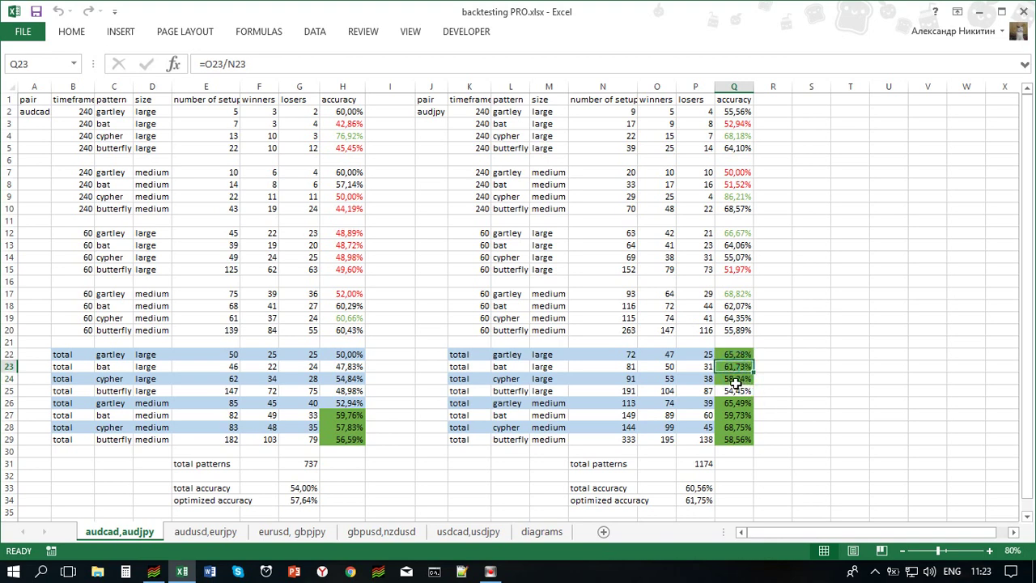
pyautogui.moveTo(733, 402); pyautogui.dragTo(733, 416)
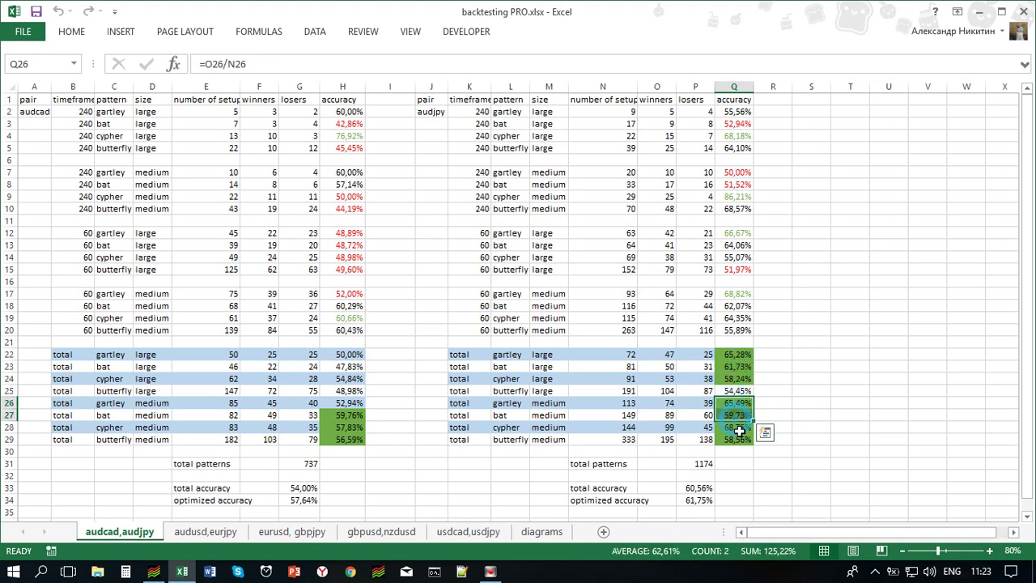
pyautogui.click(733, 450)
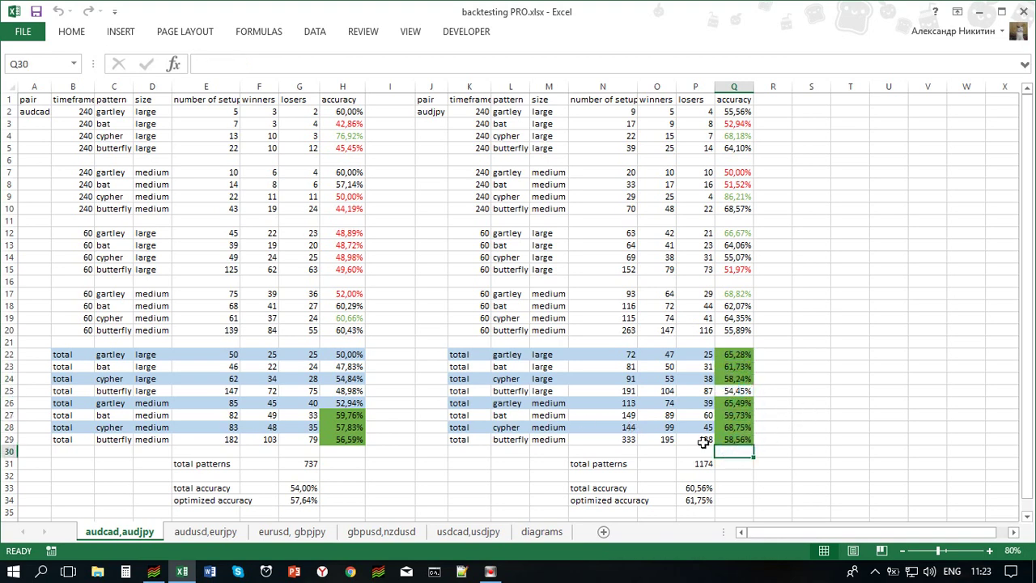
pyautogui.click(733, 427)
pyautogui.click(733, 415)
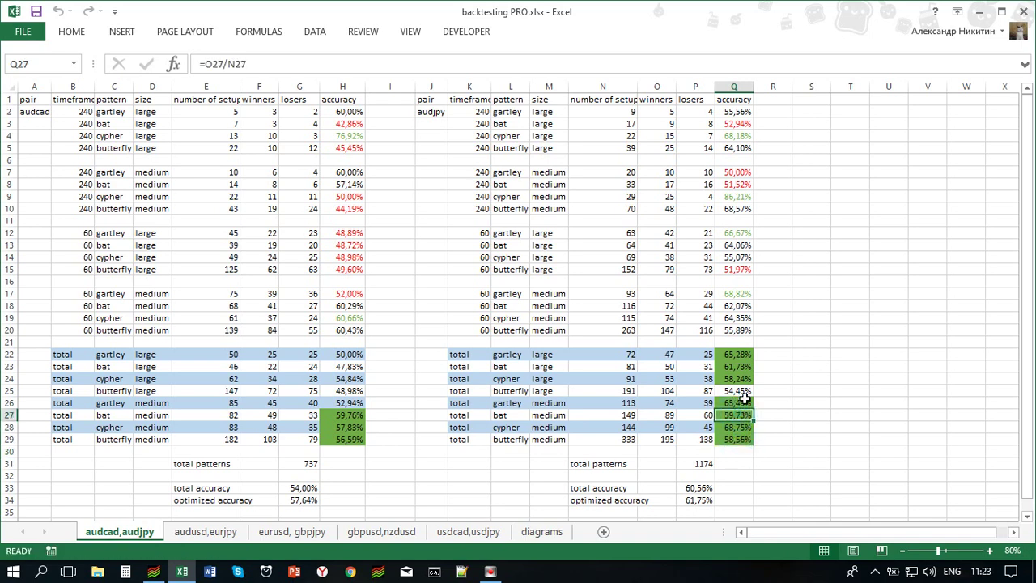
pyautogui.click(735, 391)
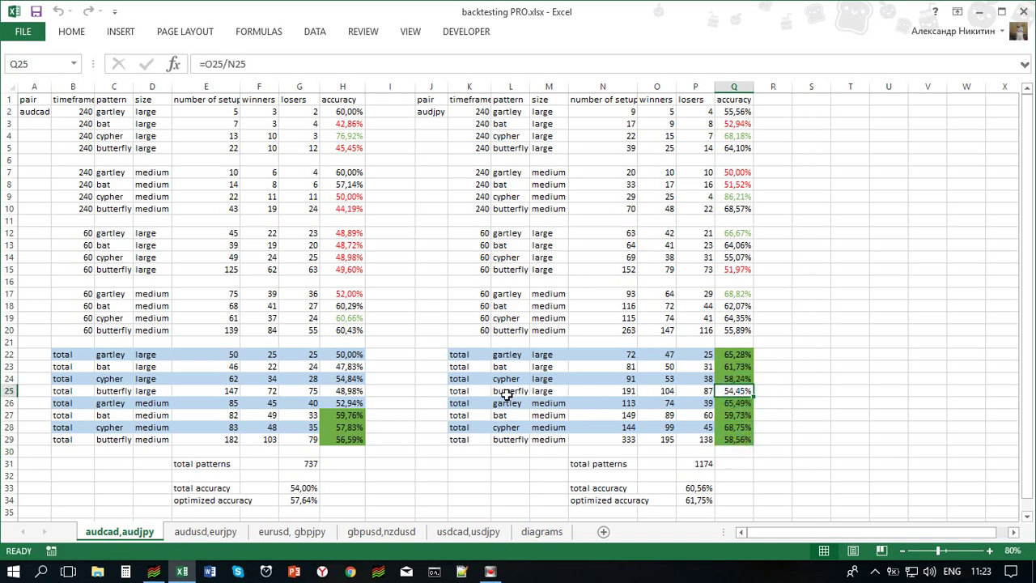
# Open the audusd,eurjpy sheet and compare the total patterns of both pairs.
pyautogui.click(185, 531)
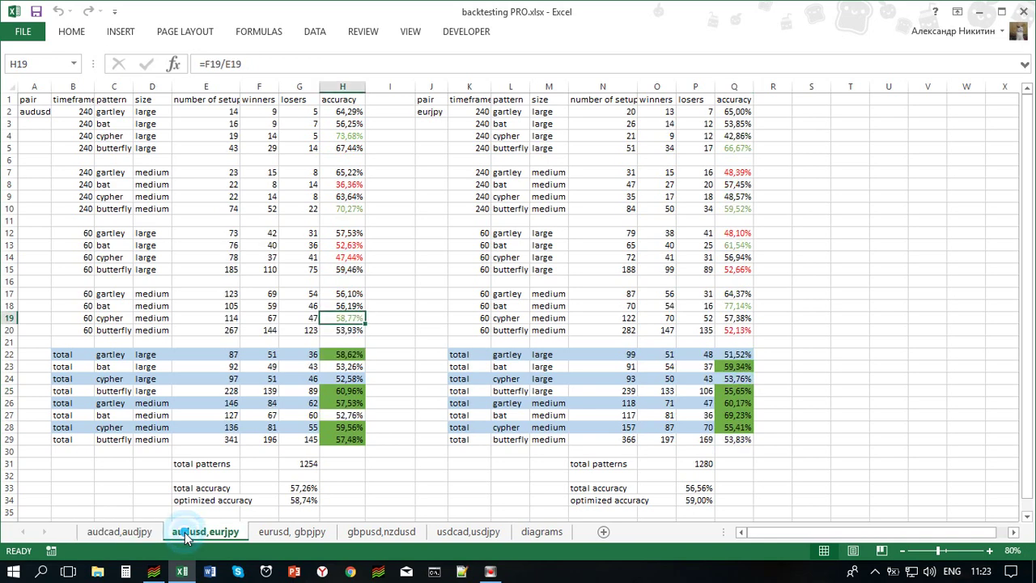
pyautogui.click(304, 464)
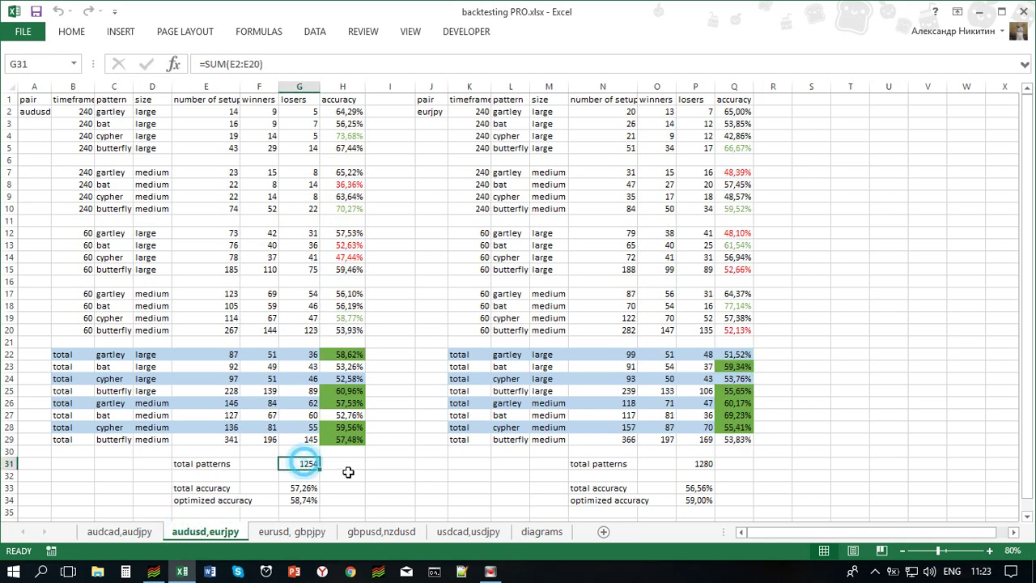
pyautogui.click(704, 463)
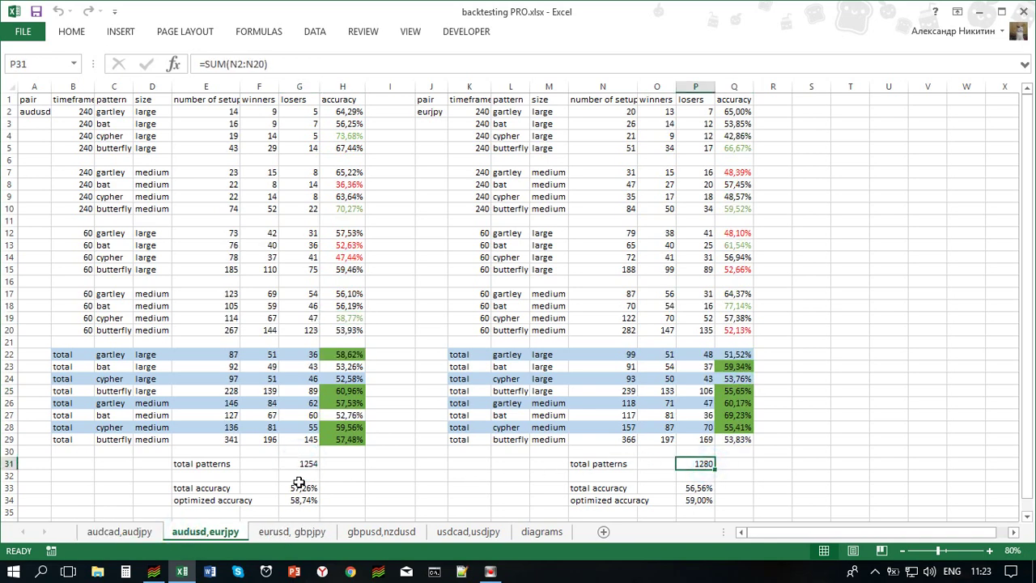
pyautogui.click(308, 463)
pyautogui.click(701, 462)
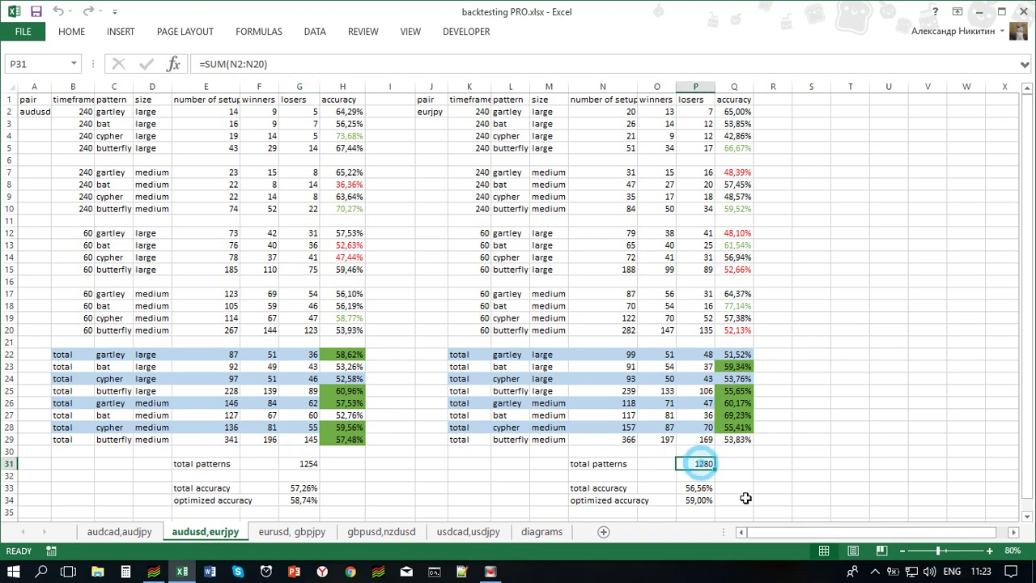
# Open the eurusd, gbpjpy sheet and check the total patterns of both pairs.
pyautogui.click(273, 530)
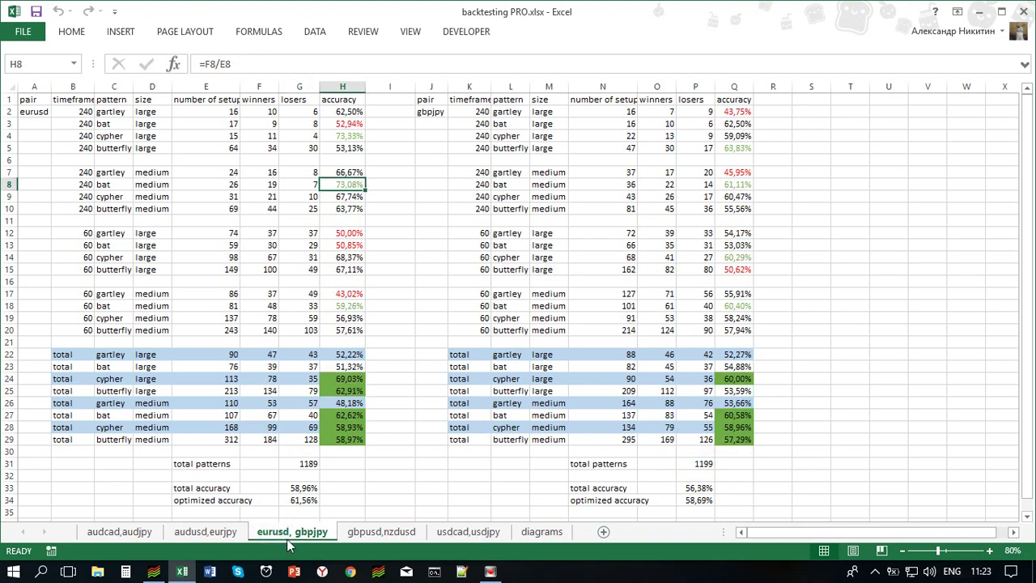
pyautogui.click(297, 467)
pyautogui.click(697, 465)
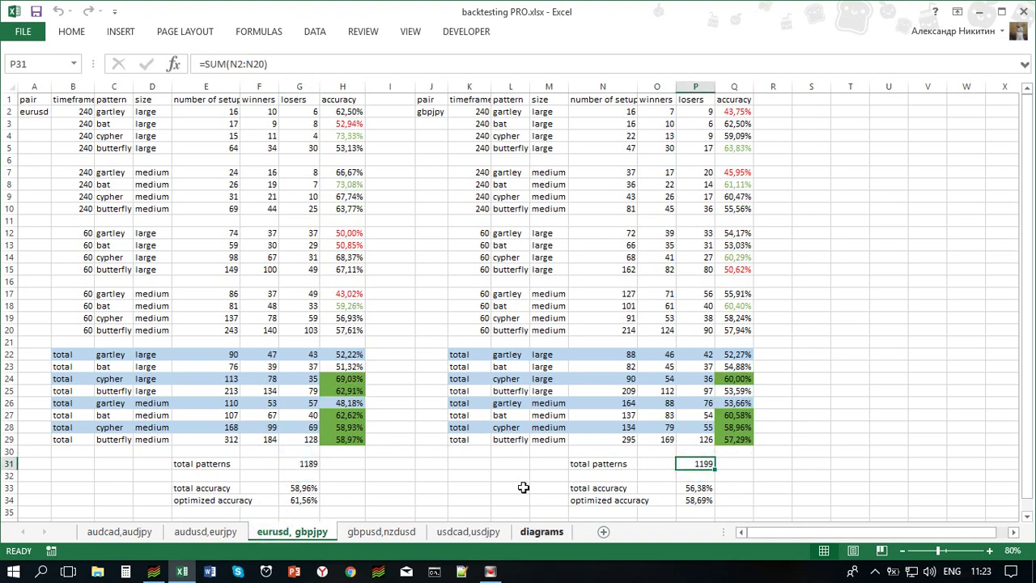
# Go through the gbpusd,nzdusd and usdcad,usdjpy sheets, pointing out the pair each table covers.
pyautogui.click(394, 537)
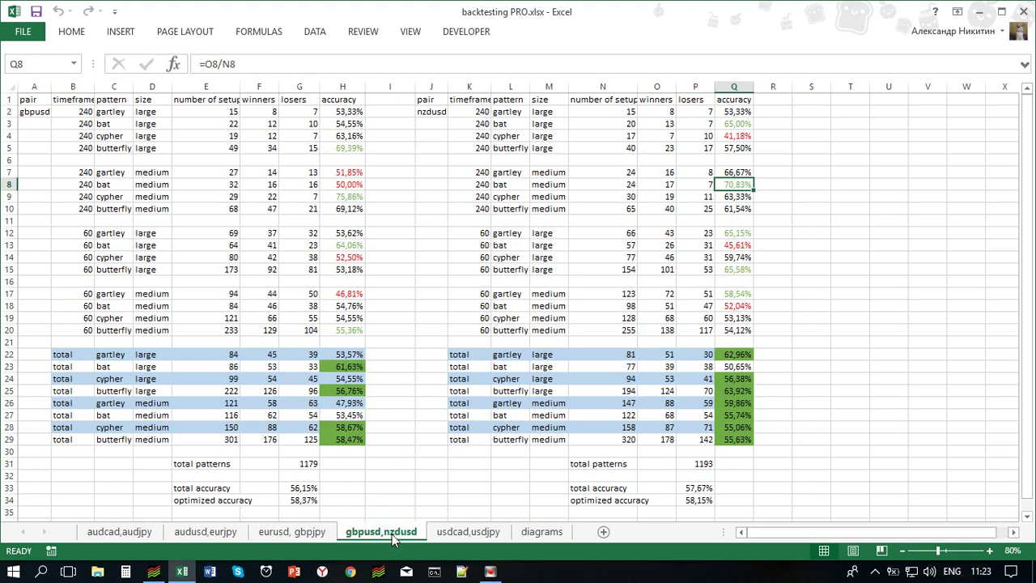
pyautogui.click(32, 113)
pyautogui.click(430, 111)
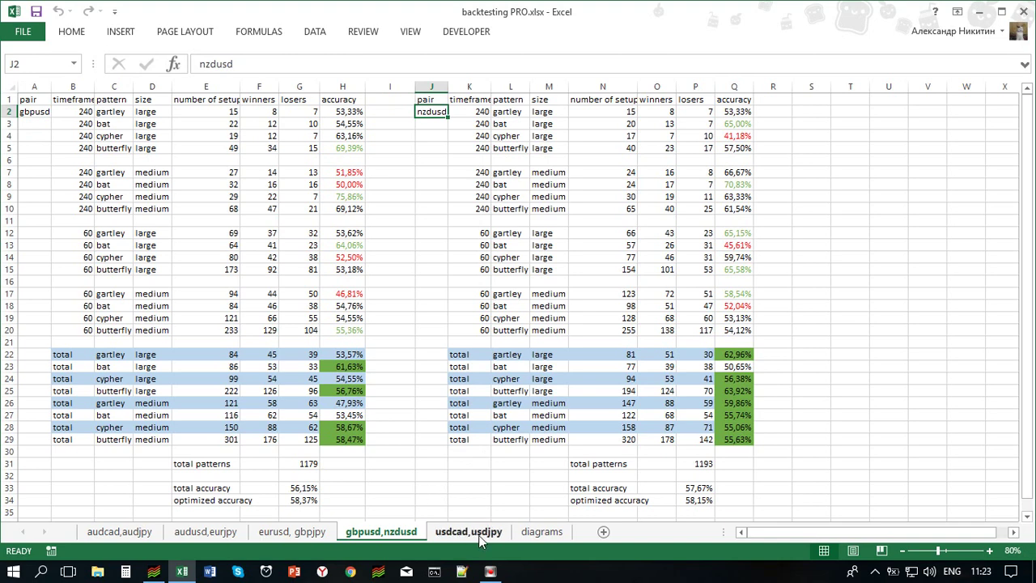
pyautogui.click(481, 539)
pyautogui.click(27, 113)
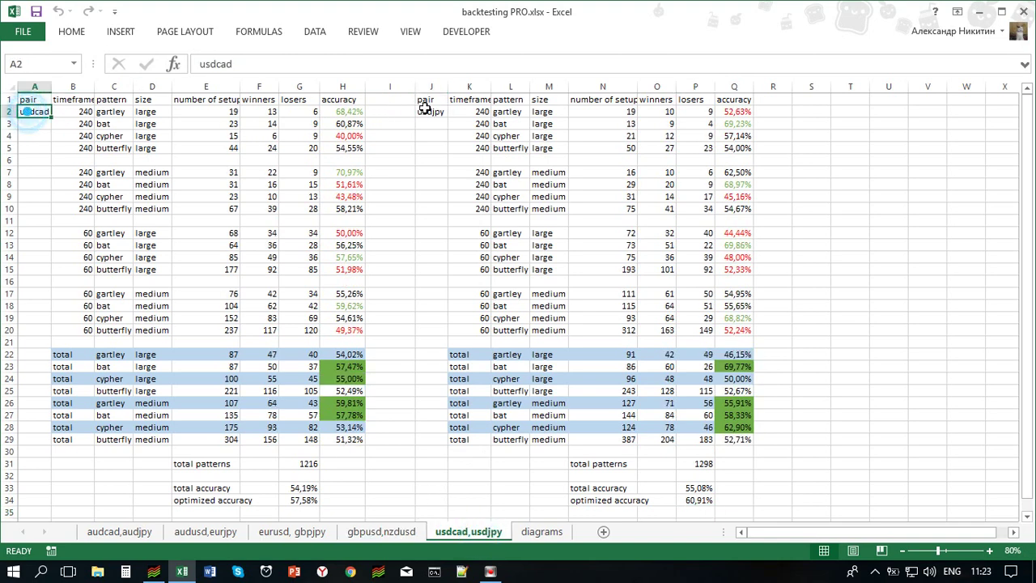
pyautogui.click(430, 111)
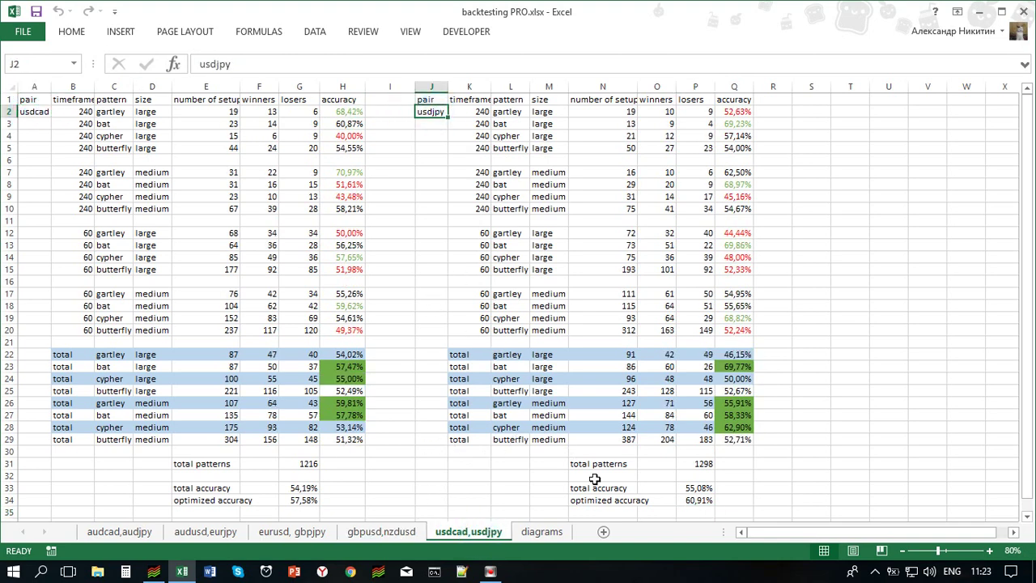
# Open the diagrams sheet and examine the total and optimized bars for gartleys and bats in the Large patterns chart.
pyautogui.click(549, 531)
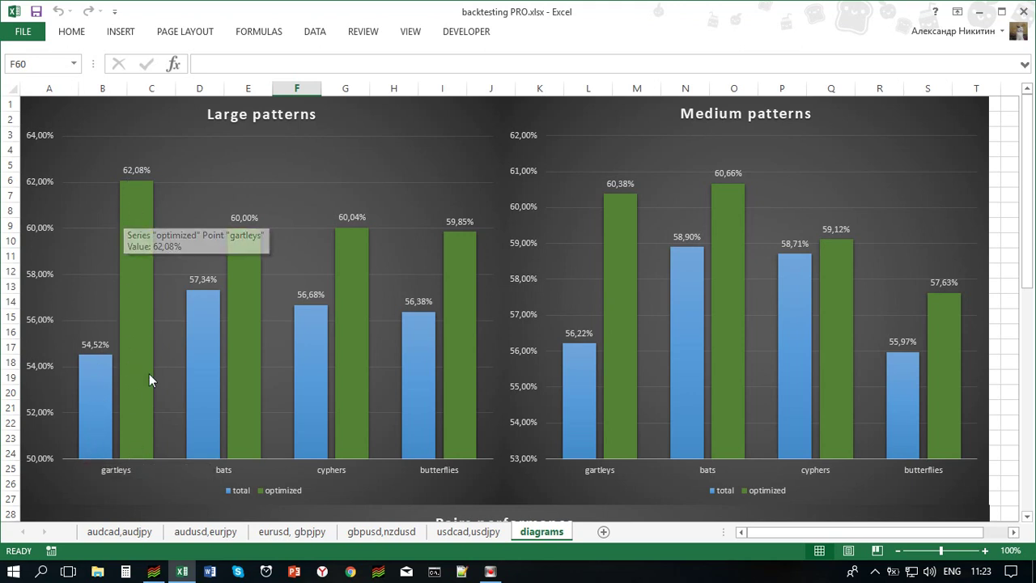
pyautogui.click(123, 531)
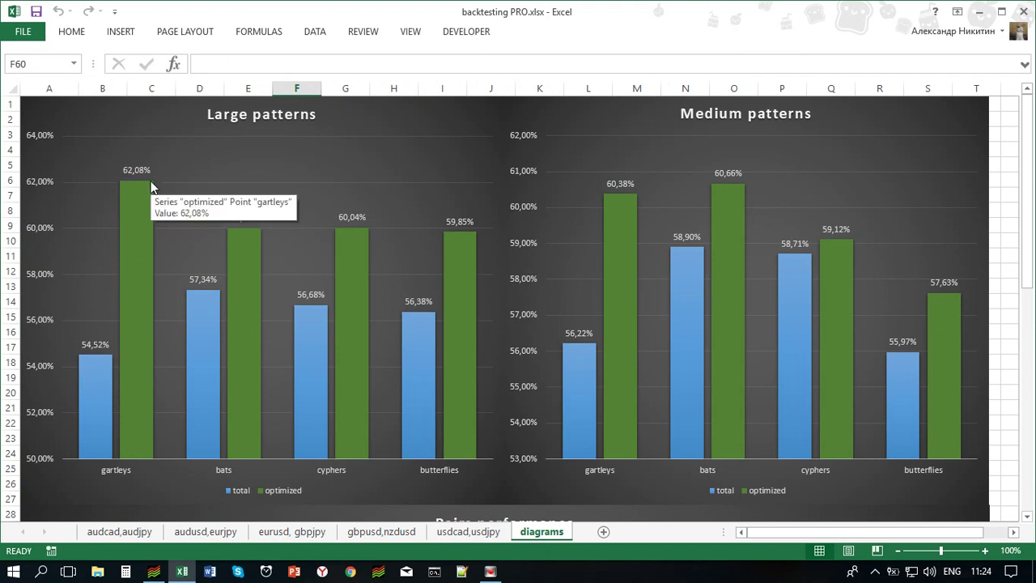
pyautogui.moveTo(135, 328)
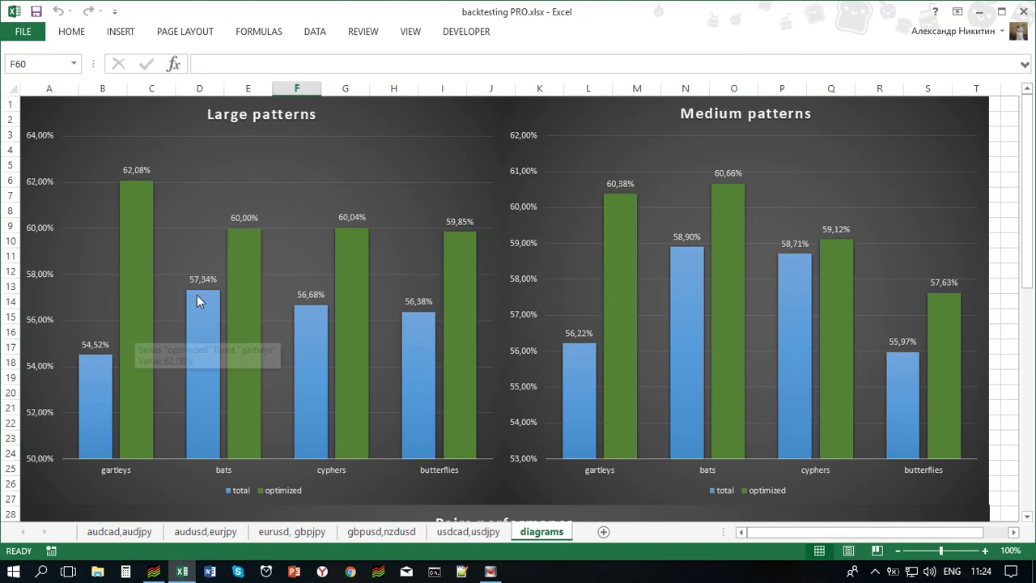
pyautogui.moveTo(210, 285)
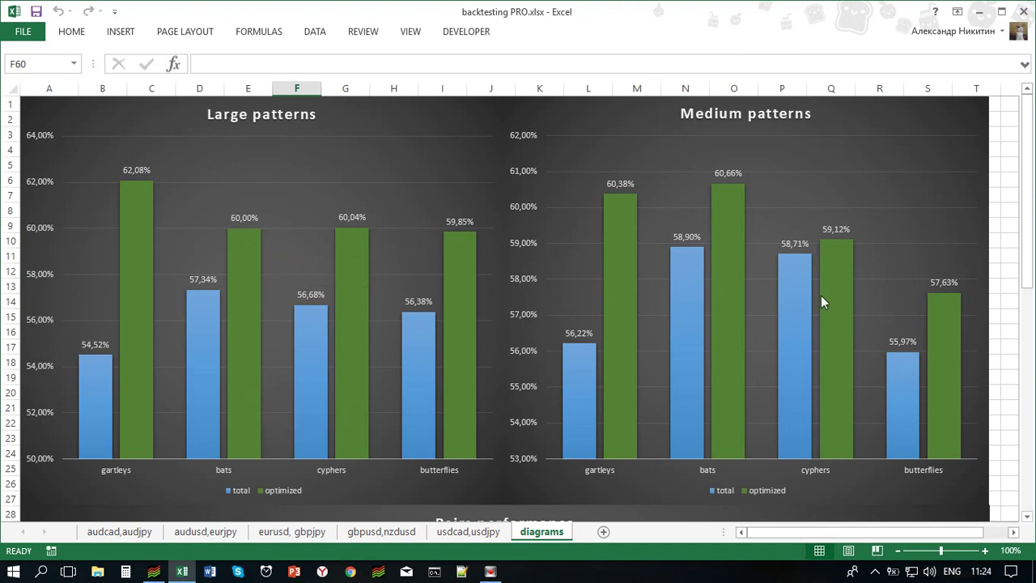
# View the Pairs performance chart, and highlight audcad's medium bat, cypher and butterfly total rows in the audcad,audjpy sheet.
pyautogui.scroll(-5, 765, 294)
pyautogui.scroll(-3, 766, 295)
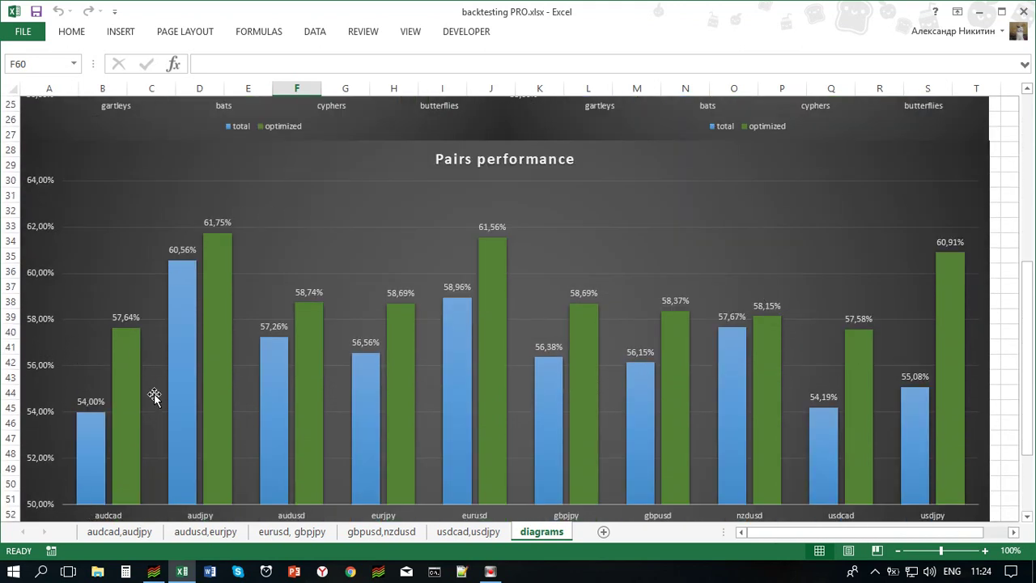
pyautogui.click(129, 531)
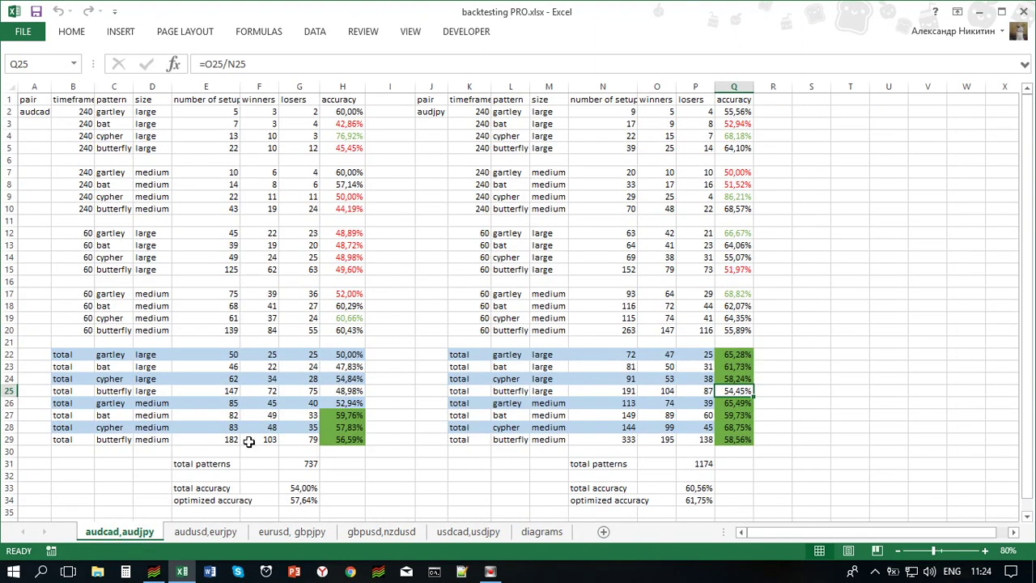
pyautogui.click(345, 416)
pyautogui.click(347, 427)
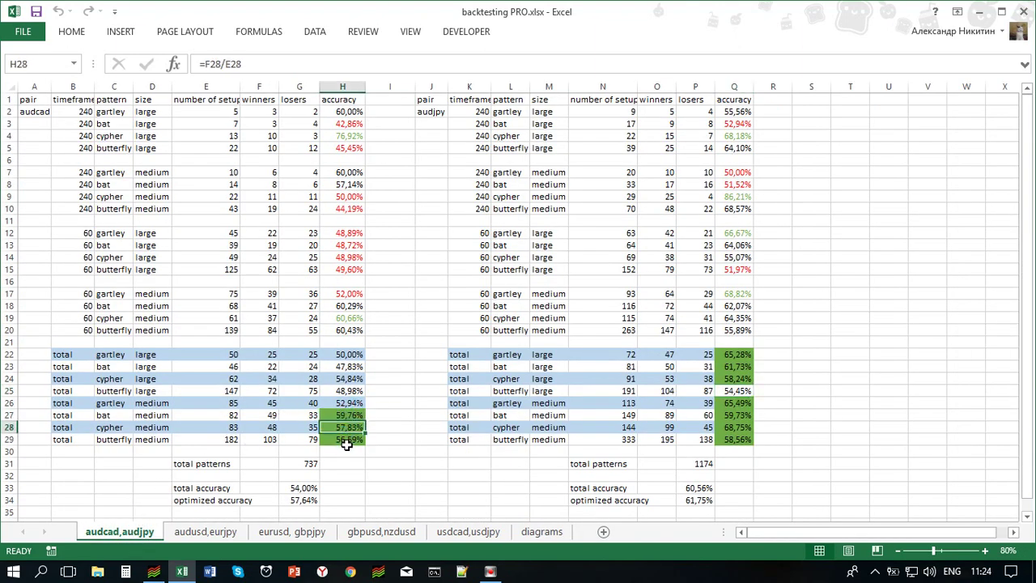
pyautogui.click(348, 439)
pyautogui.click(346, 416)
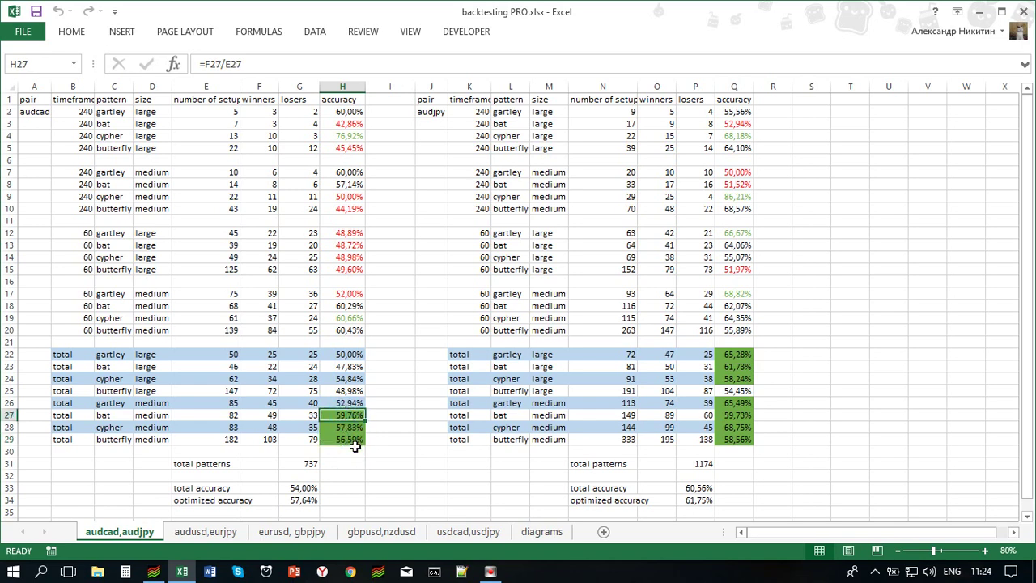
pyautogui.click(348, 427)
pyautogui.click(350, 437)
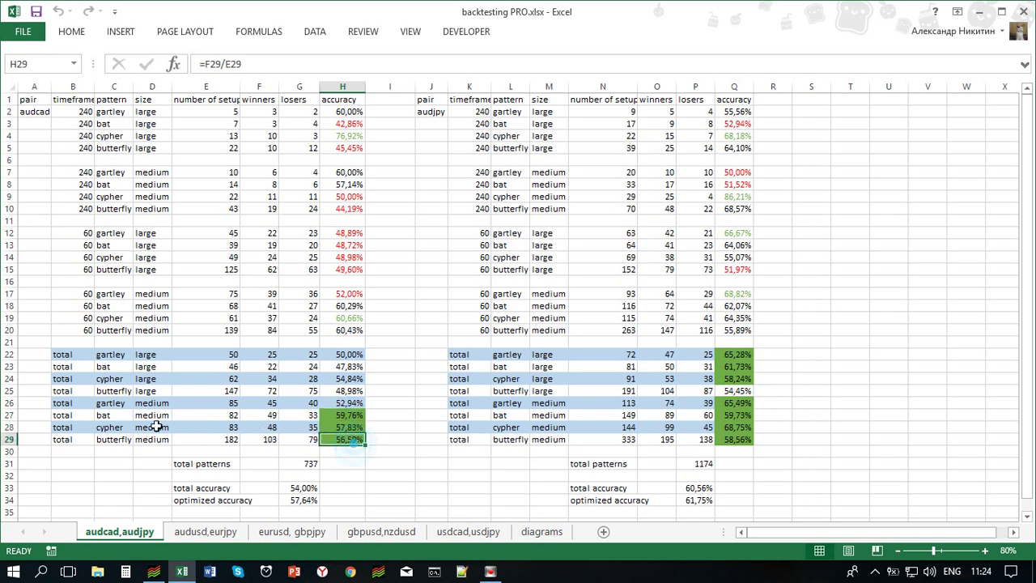
pyautogui.moveTo(52, 415); pyautogui.dragTo(397, 452)
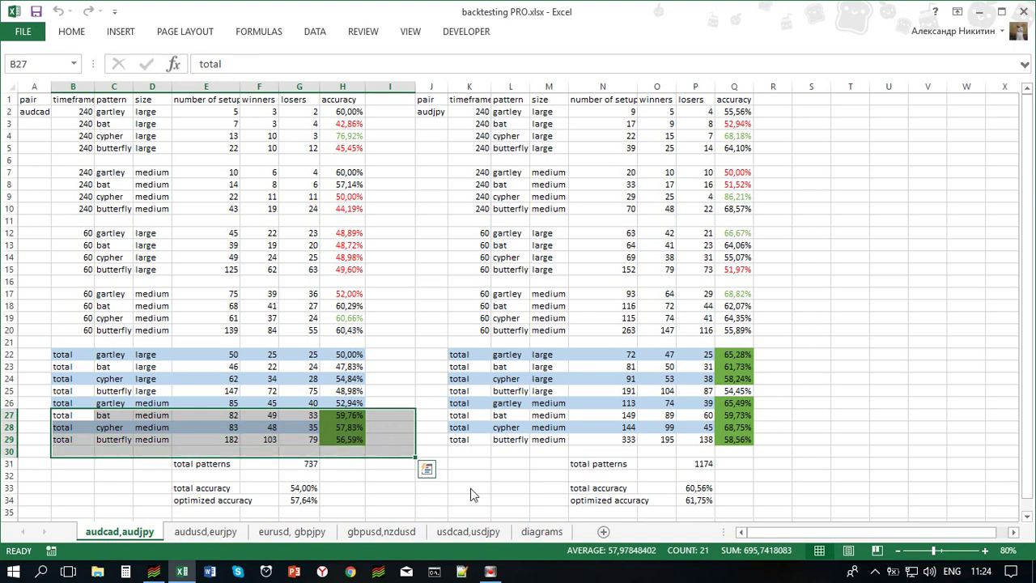
# Return to the diagrams sheet and examine the non-optimized and optimized bars in the Pairs performance chart.
pyautogui.click(541, 532)
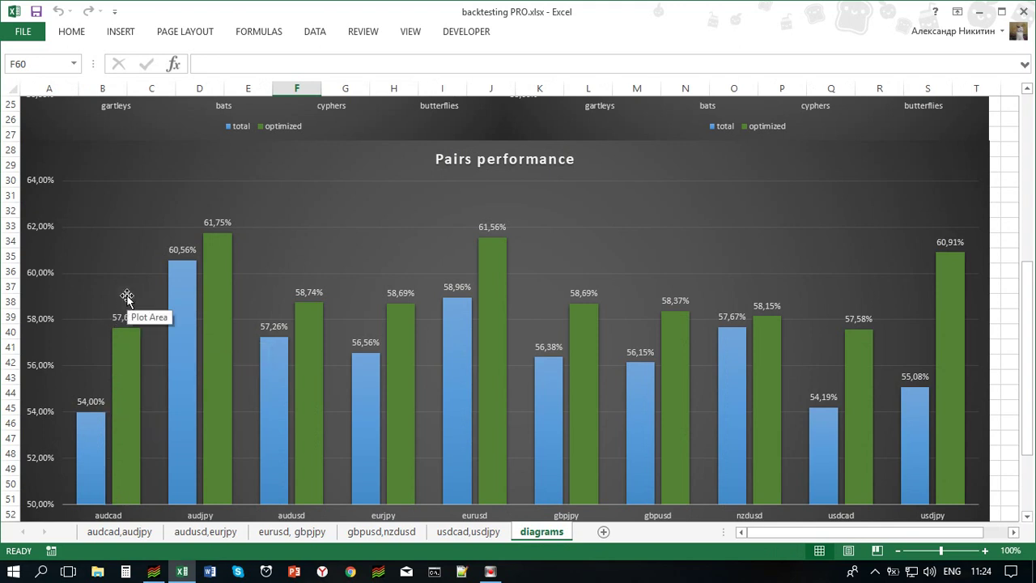
pyautogui.click(178, 283)
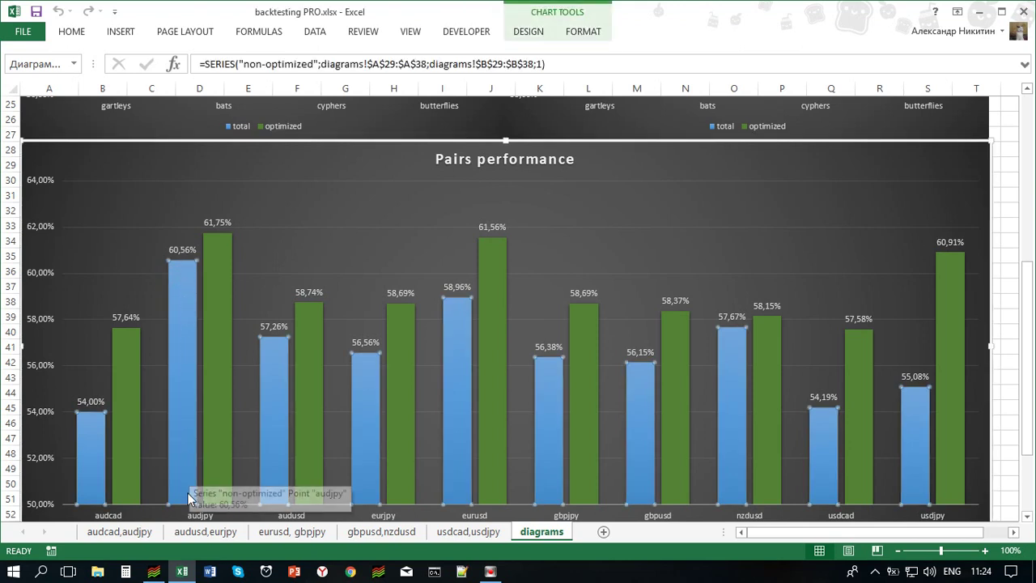
pyautogui.click(181, 216)
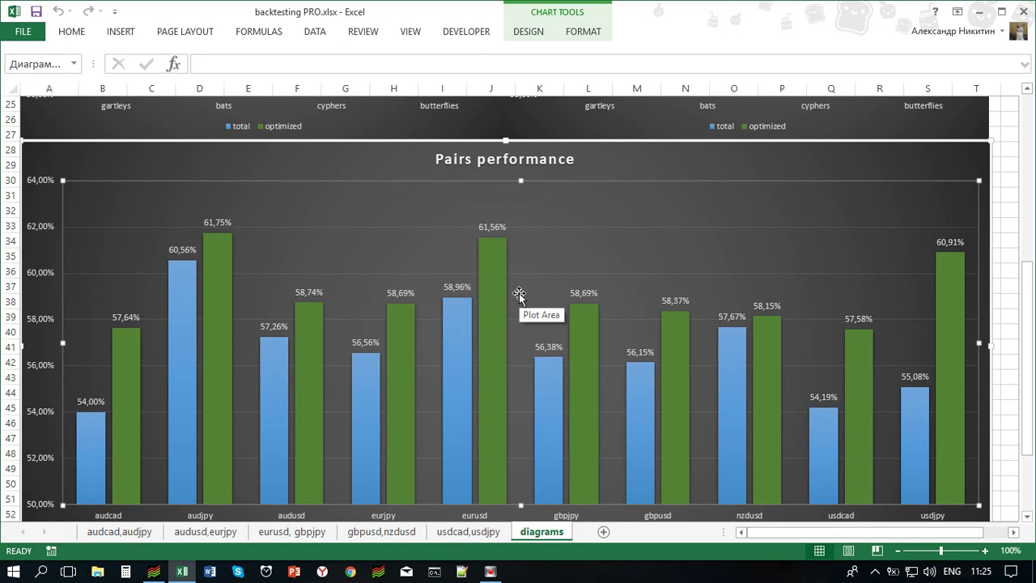
pyautogui.moveTo(544, 396)
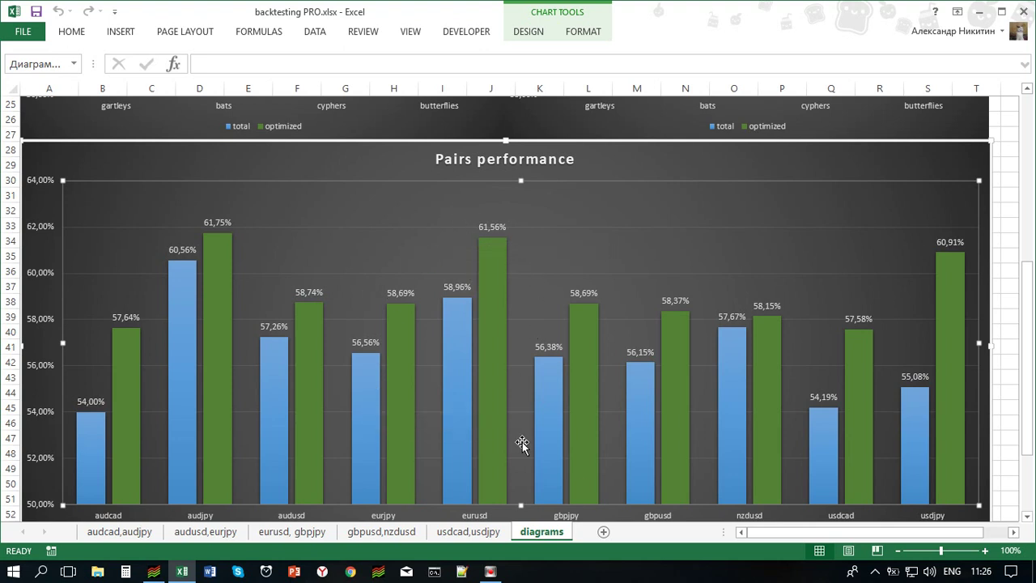
# Go back through the usdcad,usdjpy, gbpusd,nzdusd, eurusd, gbpjpy and audcad,audjpy sheets, reviewing the tables of each pair.
pyautogui.click(474, 532)
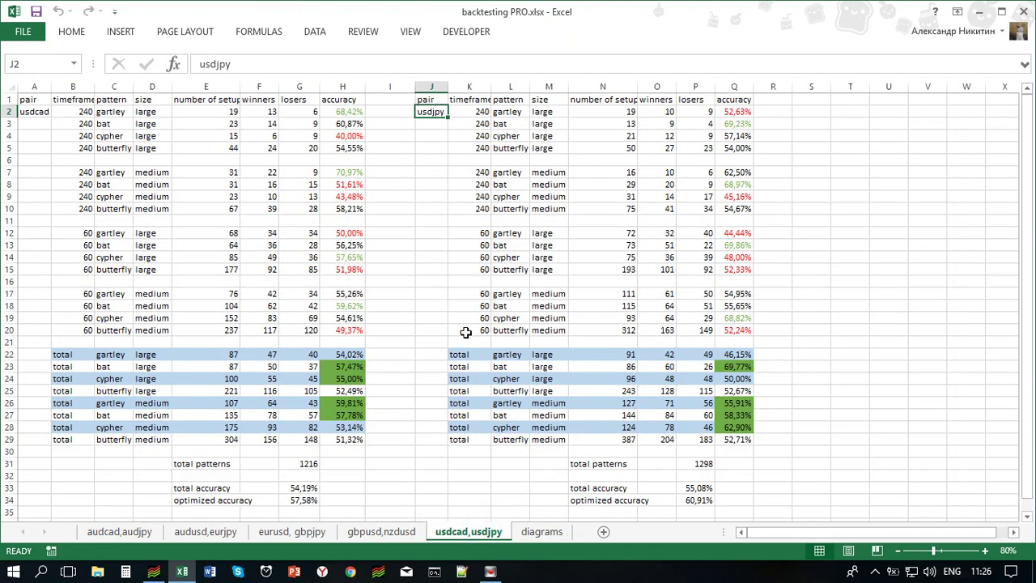
pyautogui.click(35, 111)
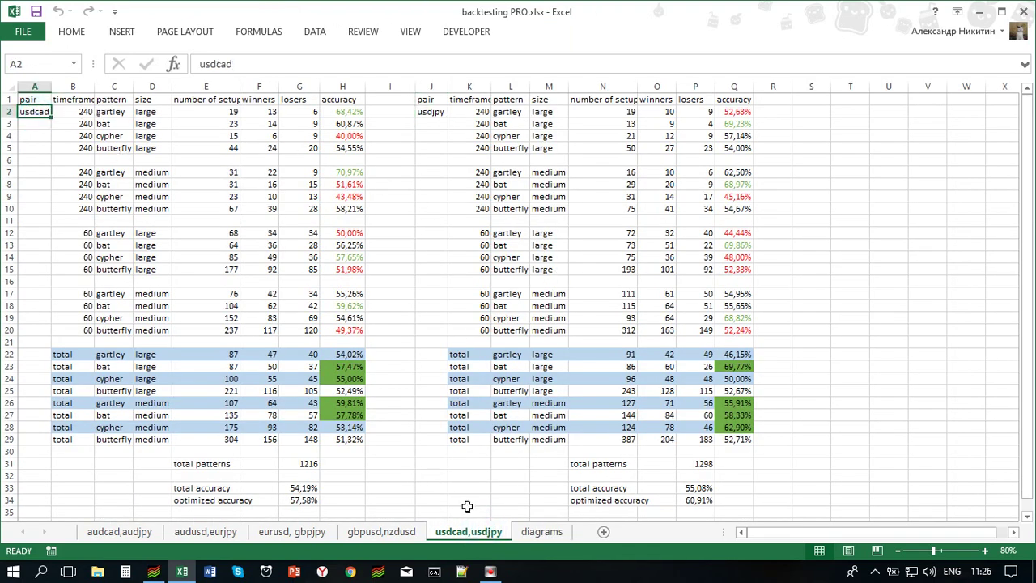
pyautogui.click(390, 531)
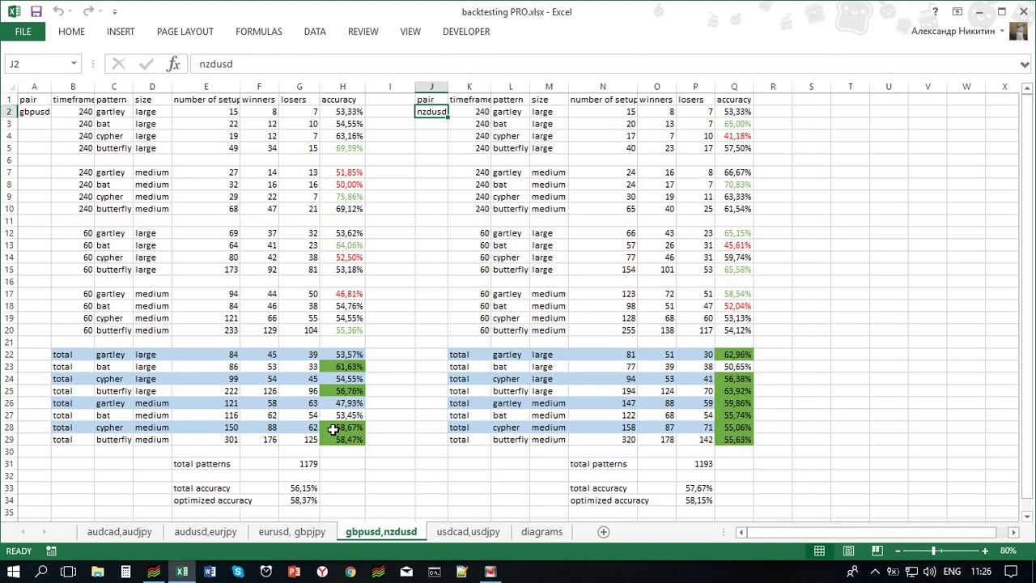
pyautogui.click(303, 532)
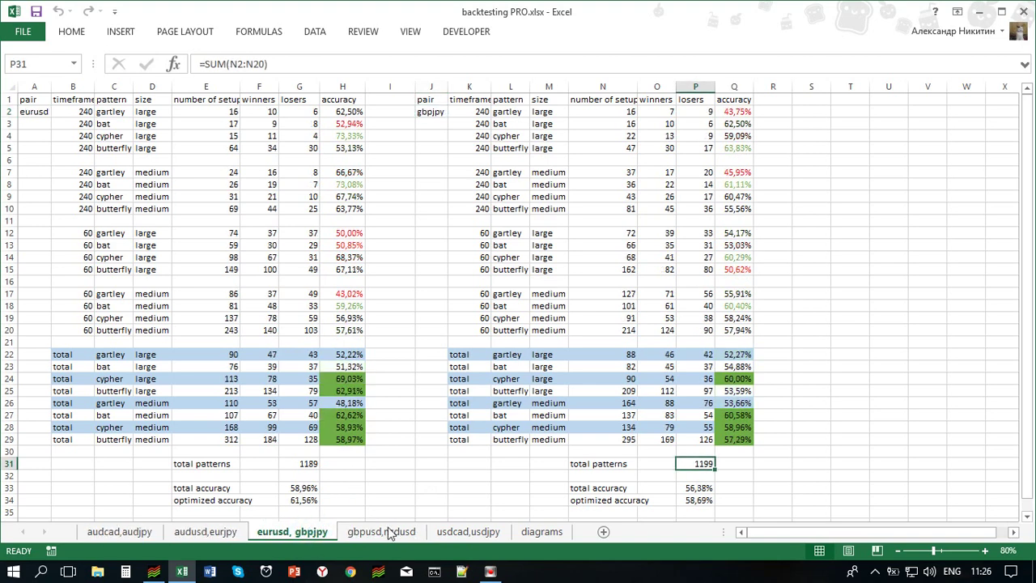
pyautogui.click(111, 541)
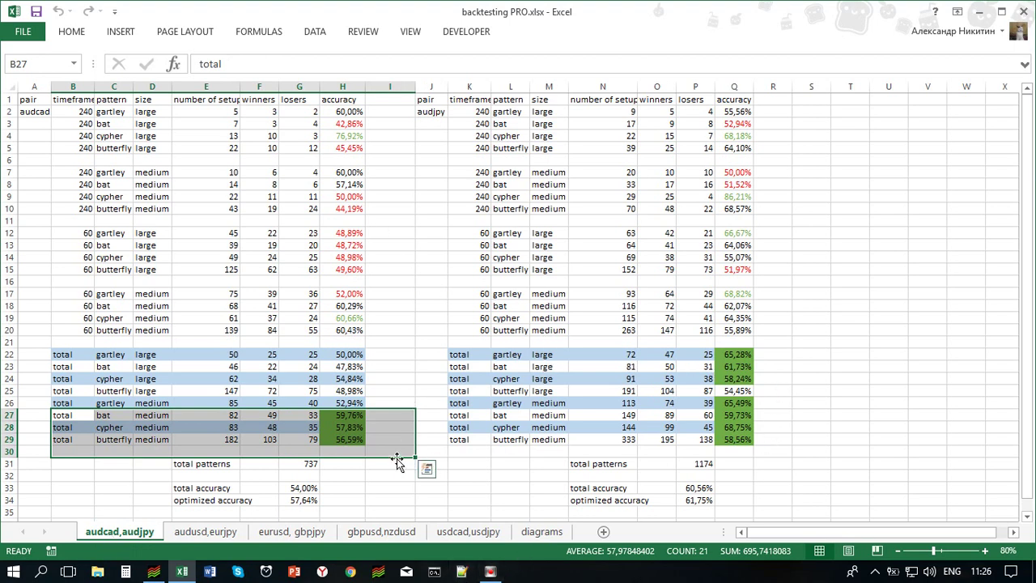
pyautogui.click(341, 440)
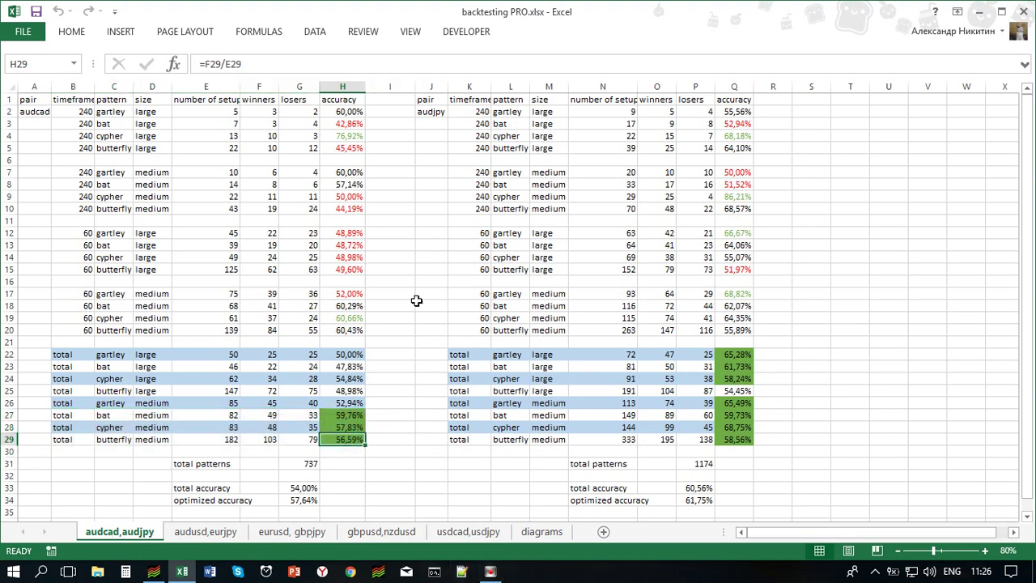
# Switch to MetaTrader and remove two of the three MPS-Automatic3.9 indicators from the EURUSD,H4 chart.
pyautogui.moveTo(156, 572)
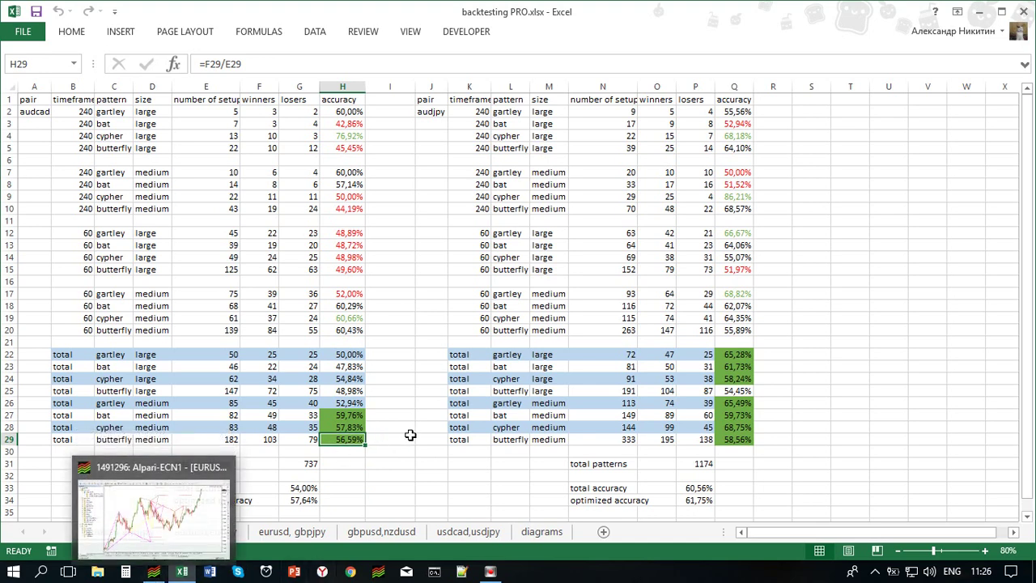
pyautogui.click(155, 572)
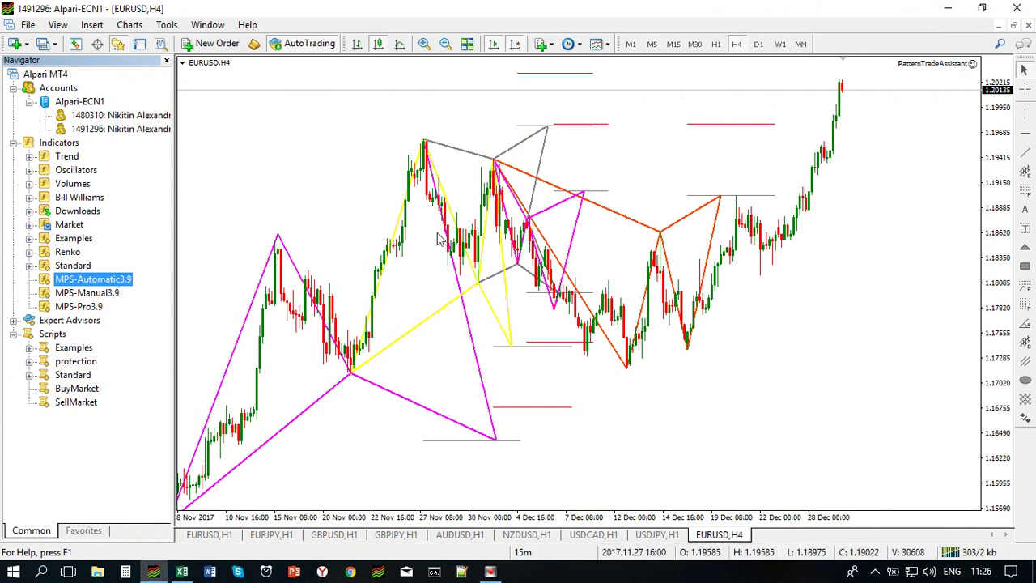
pyautogui.rightClick(639, 171)
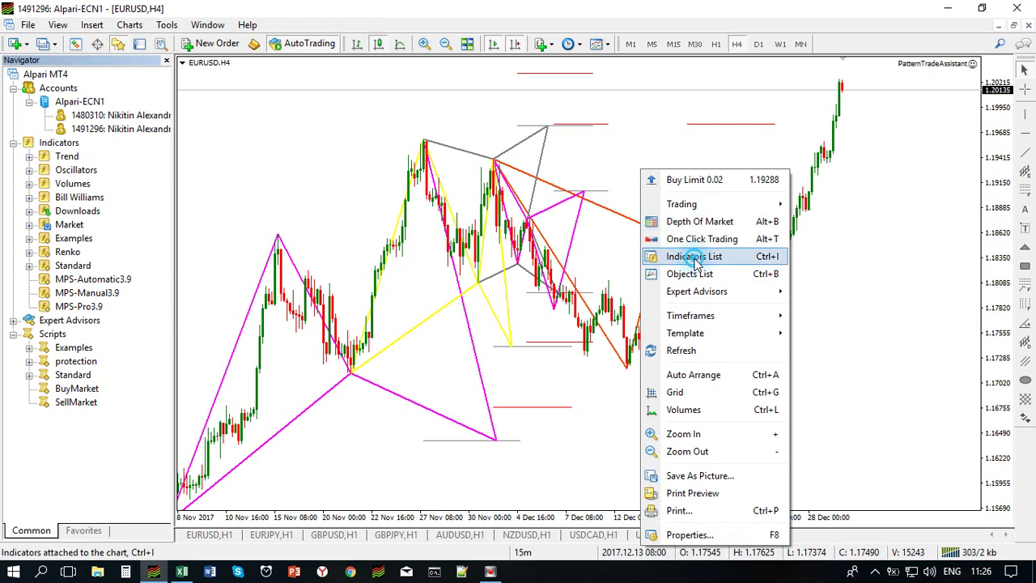
pyautogui.click(686, 256)
pyautogui.click(335, 246)
pyautogui.click(498, 213)
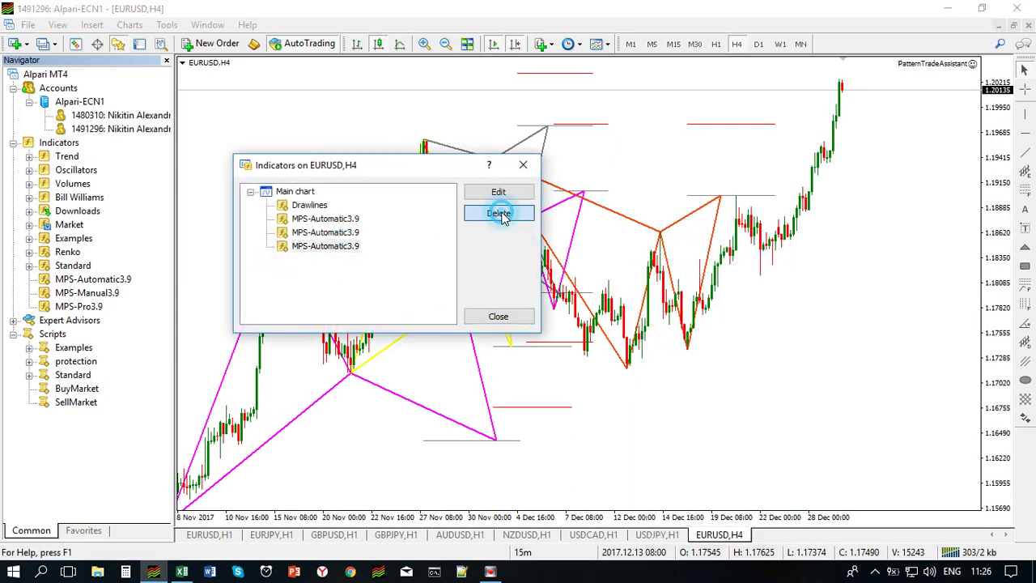
pyautogui.click(331, 233)
pyautogui.click(498, 213)
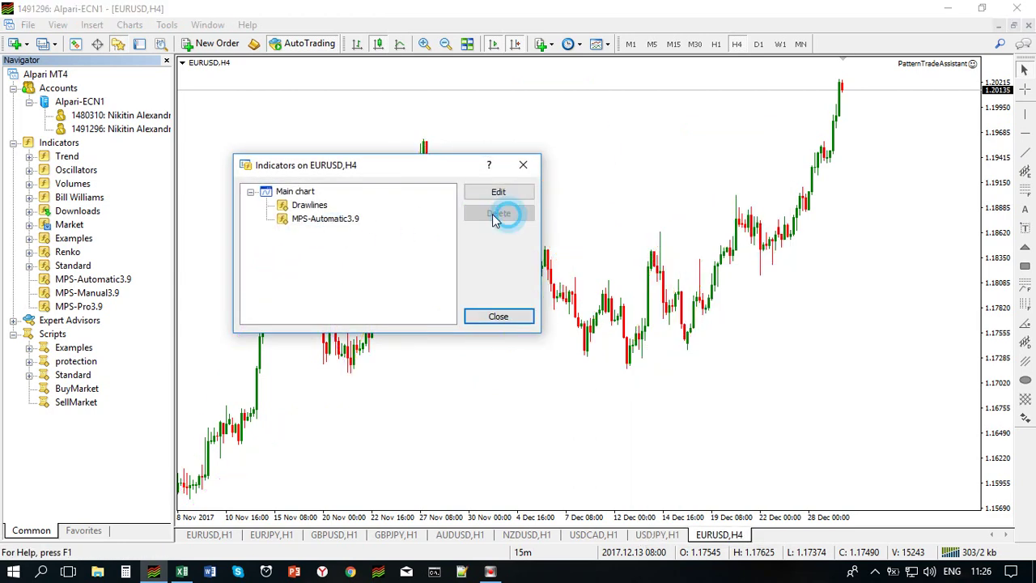
pyautogui.click(325, 218)
pyautogui.click(498, 317)
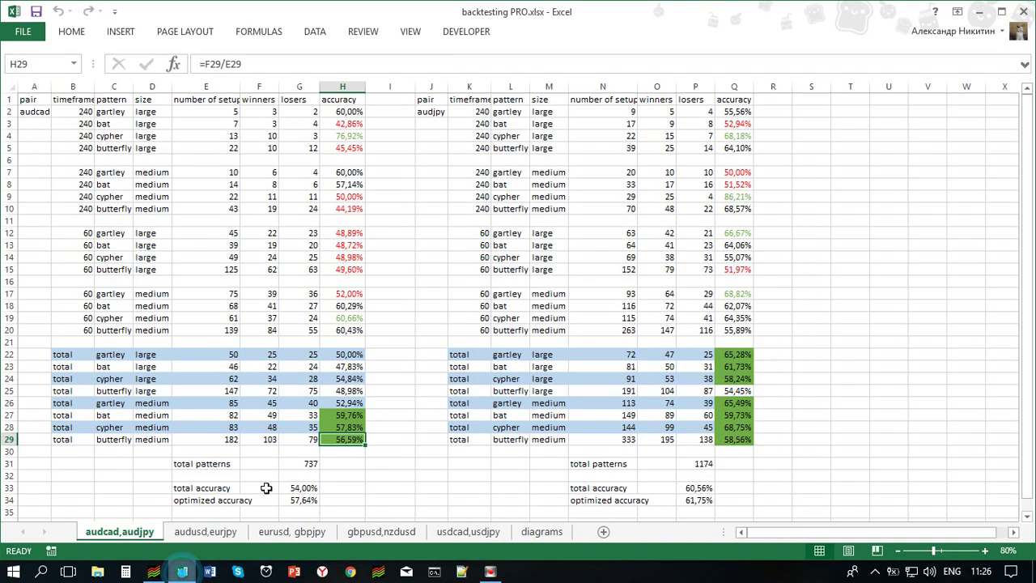
# Switch back to Excel and review the total setups, winners, losers, total accuracy and optimized accuracy below the charts in the diagrams sheet.
pyautogui.click(182, 571)
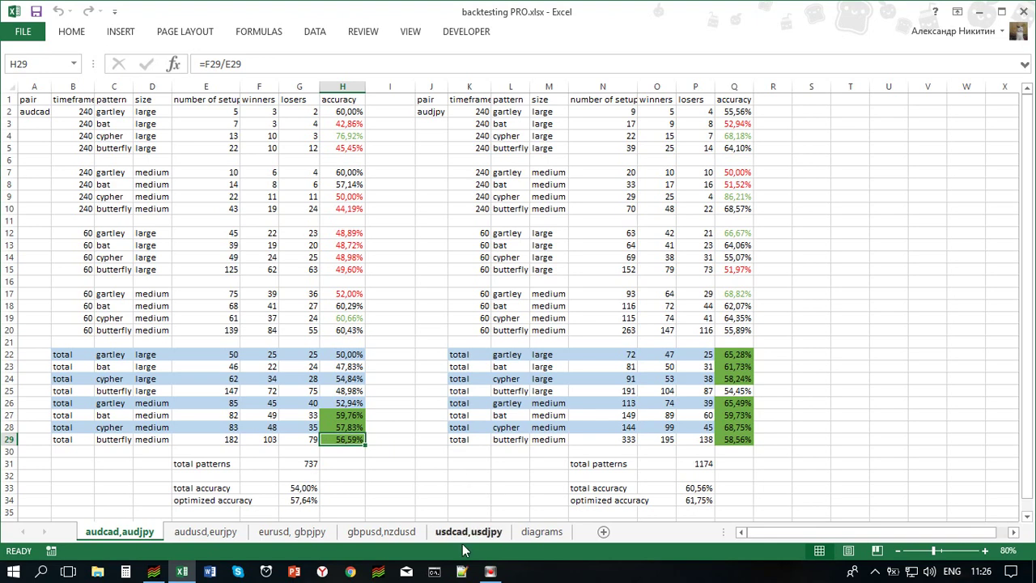
pyautogui.click(544, 532)
pyautogui.scroll(-6, 472, 316)
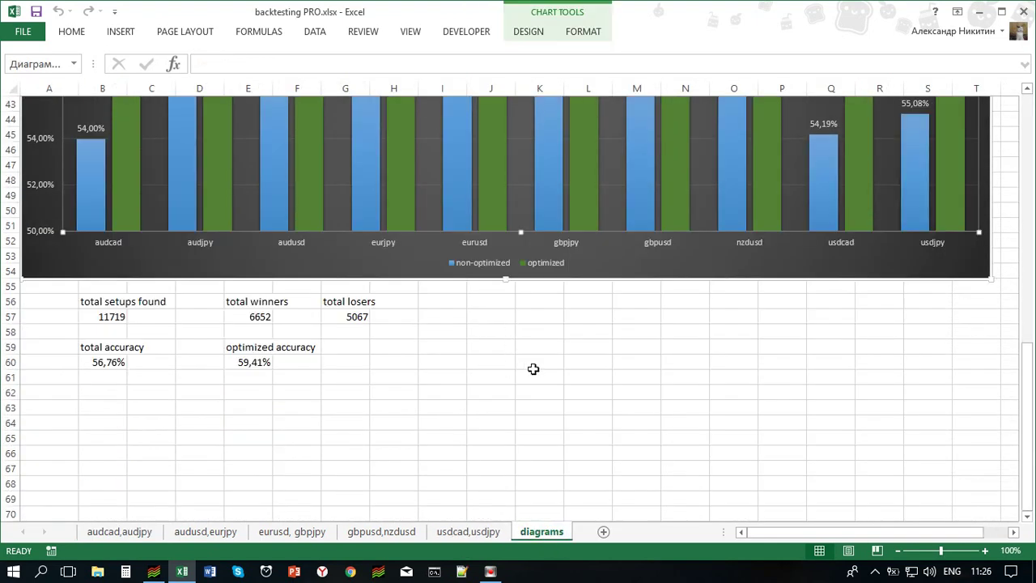
pyautogui.click(107, 316)
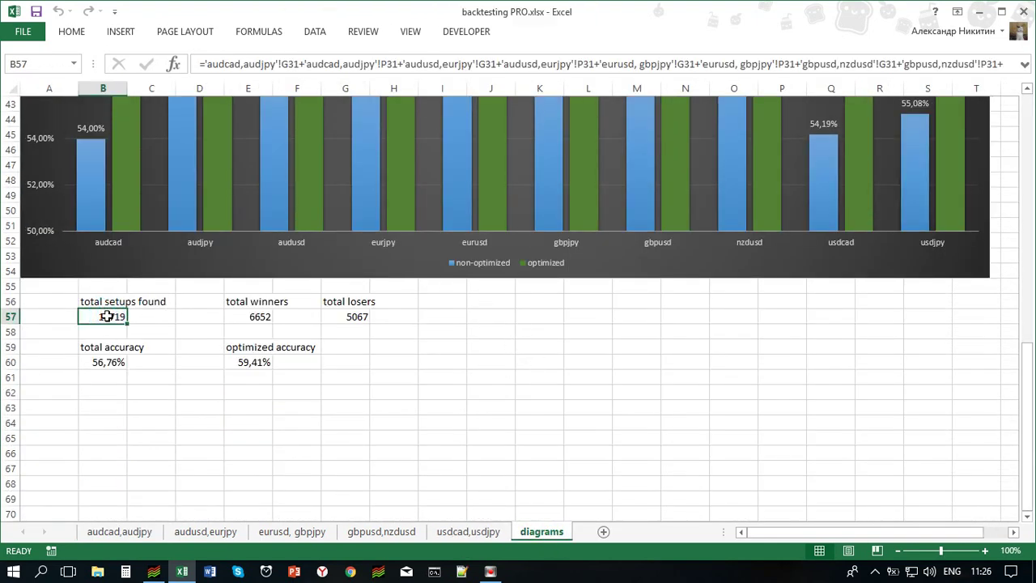
pyautogui.click(246, 318)
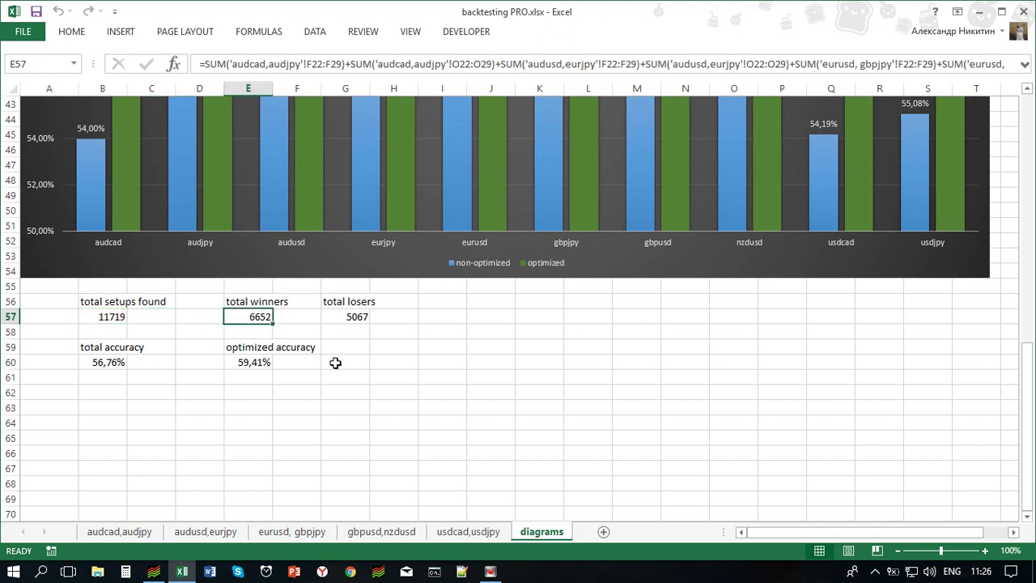
pyautogui.click(349, 317)
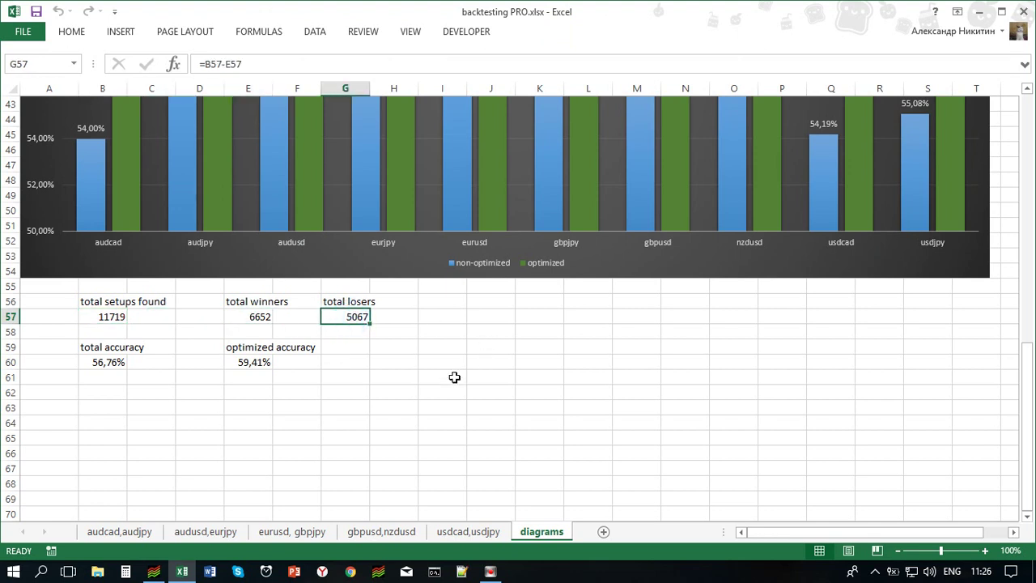
pyautogui.click(98, 365)
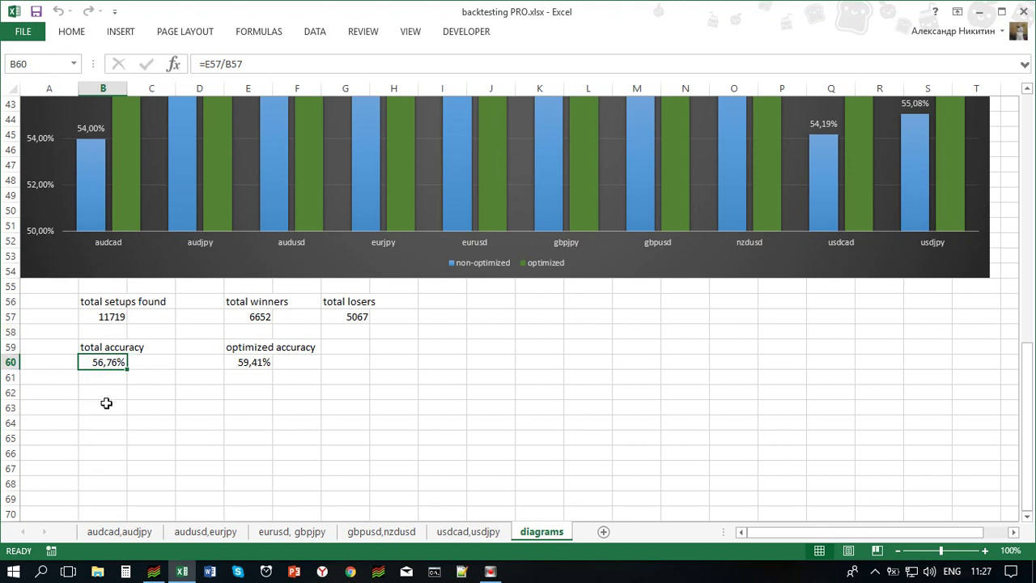
pyautogui.click(254, 360)
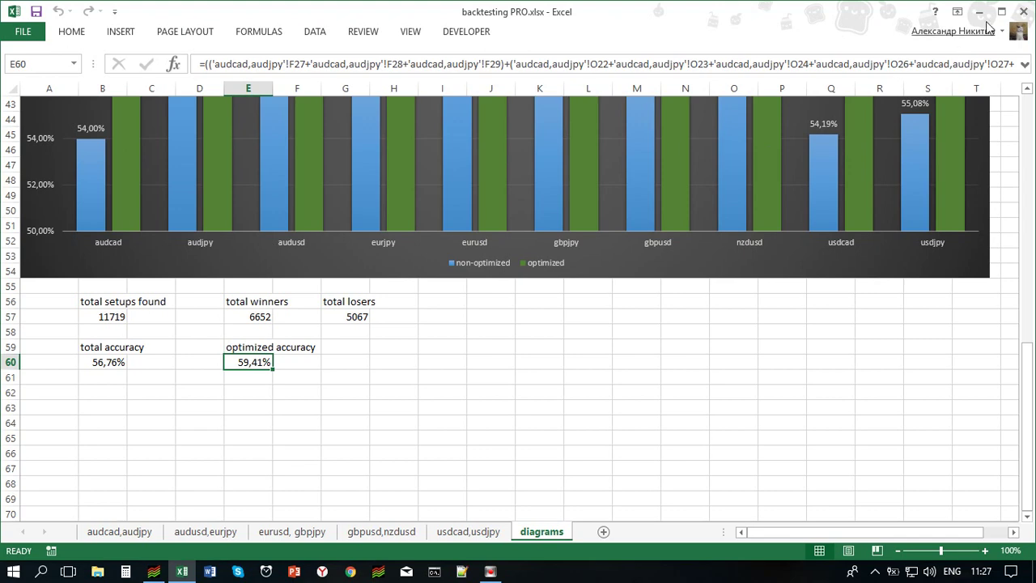
# Close the workbook and point out the MPS-Pro3.9, MPS-Manual3.9 and MPS-Automatic3.9 indicators listed in MetaTrader.
pyautogui.click(1022, 11)
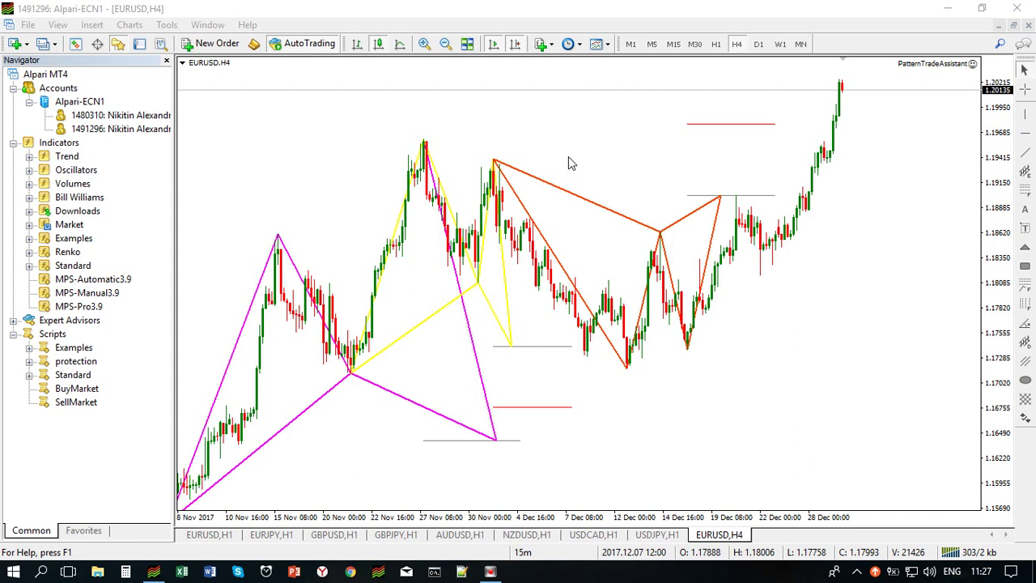
pyautogui.click(96, 307)
pyautogui.click(111, 295)
pyautogui.click(110, 280)
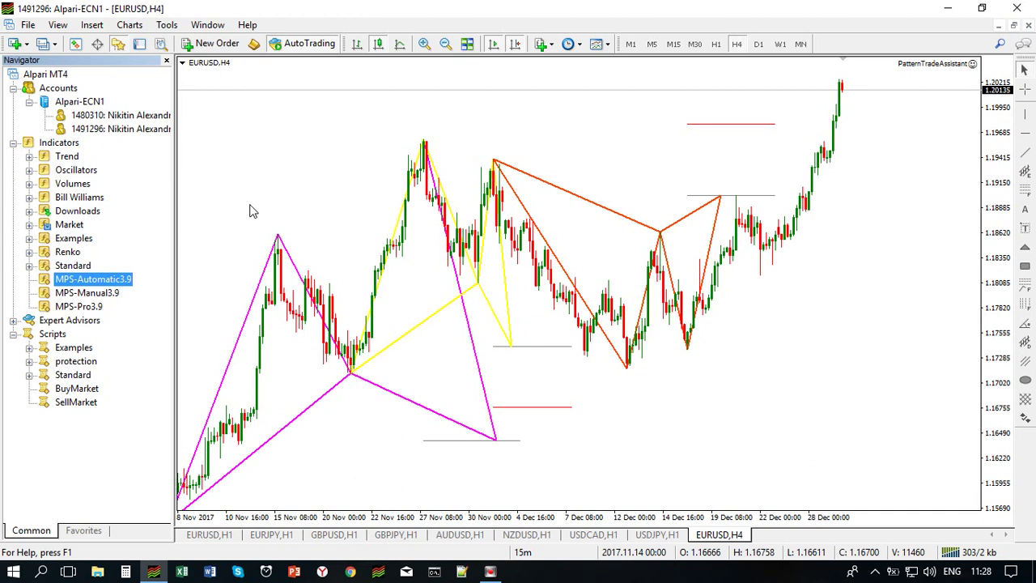
pyautogui.click(93, 293)
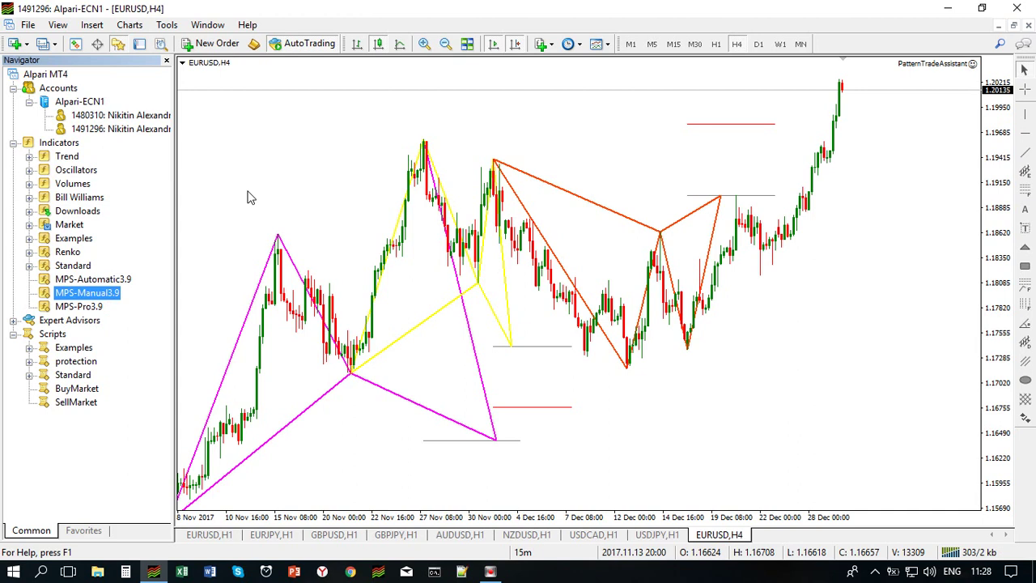
pyautogui.click(95, 279)
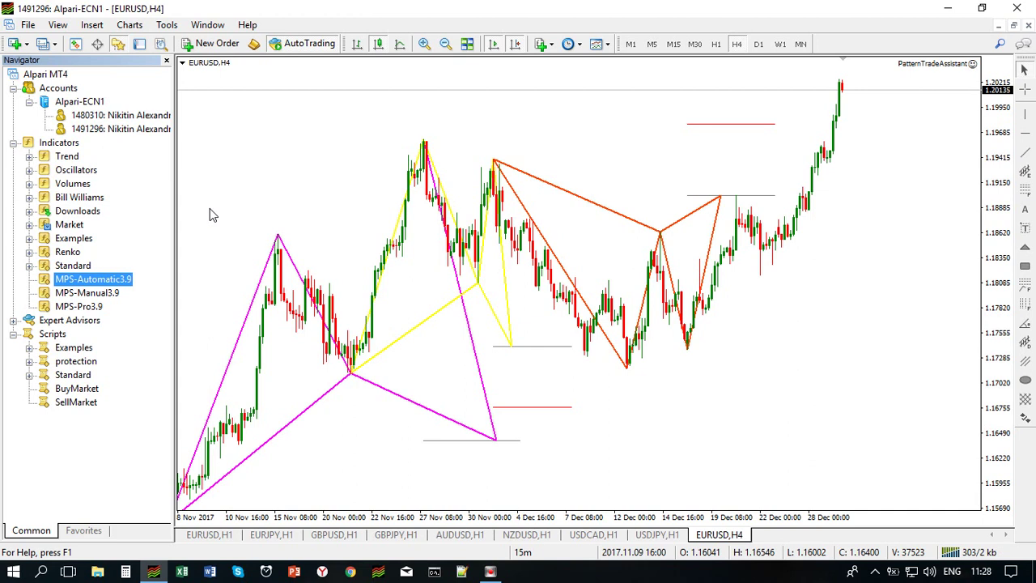
pyautogui.click(1024, 229)
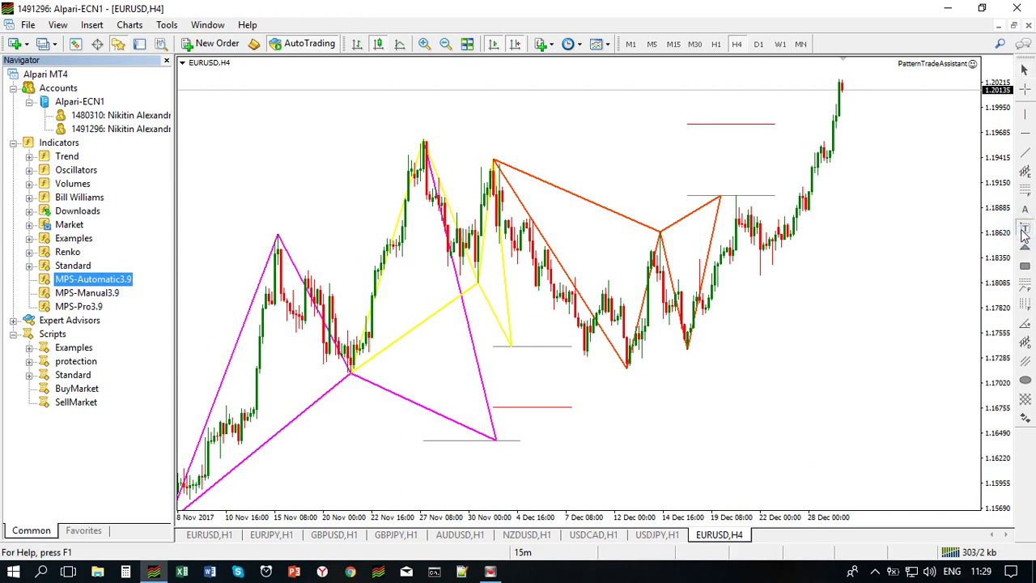
pyautogui.click(512, 134)
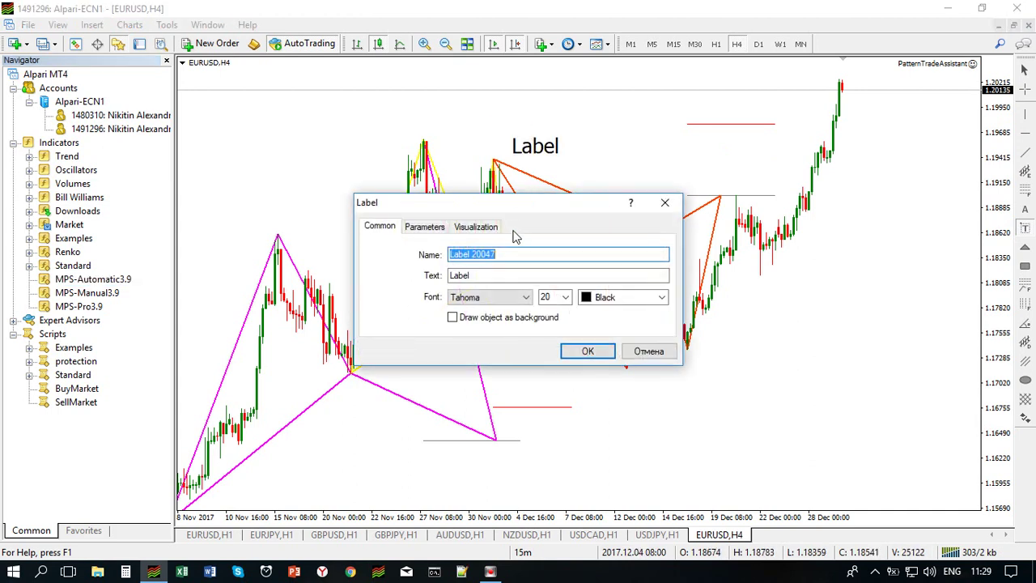
pyautogui.write('ww')
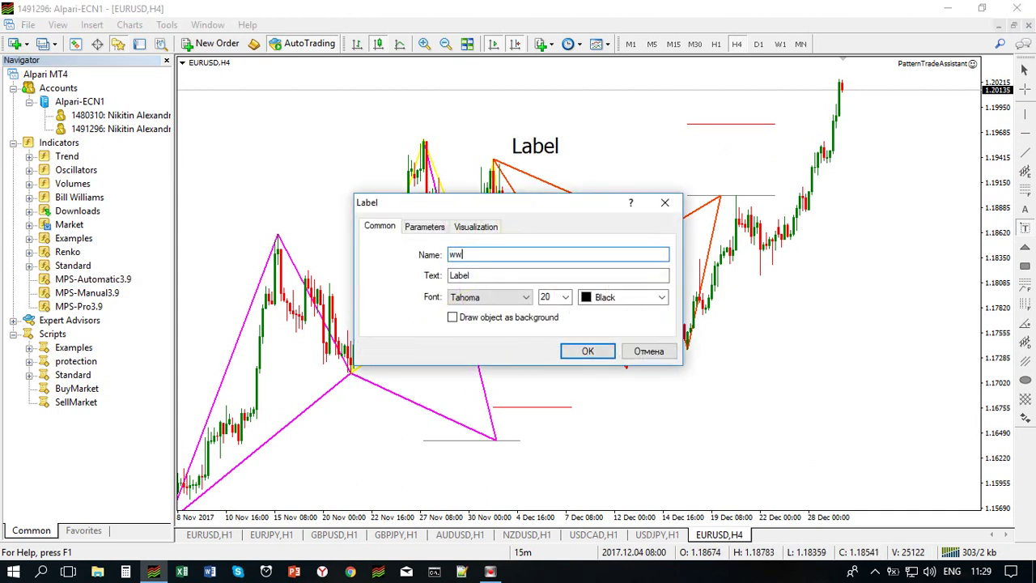
pyautogui.write('w.ps-software.net')
pyautogui.moveTo(528, 255); pyautogui.dragTo(438, 276)
pyautogui.write('www.ps-software.net')
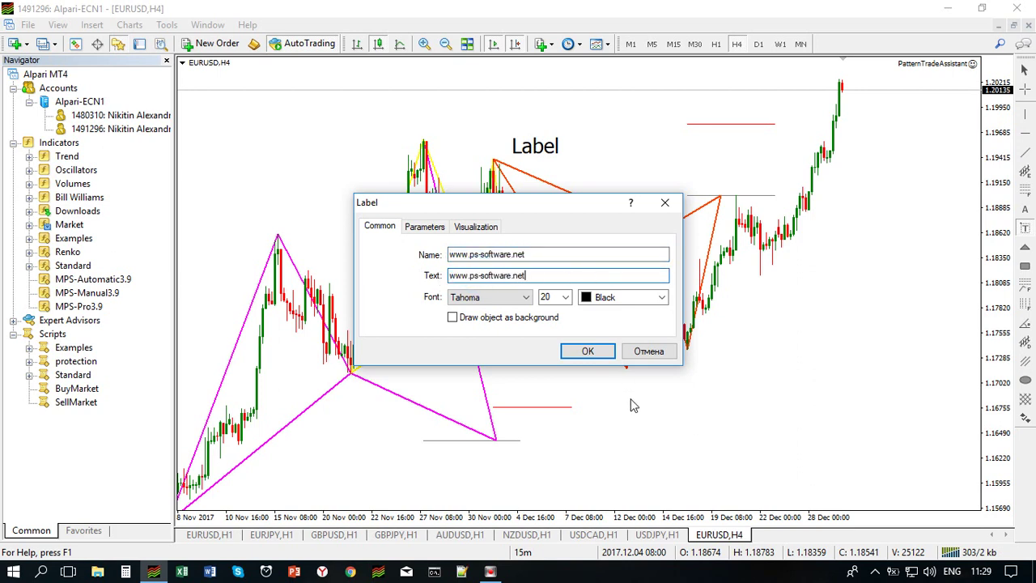
pyautogui.click(590, 351)
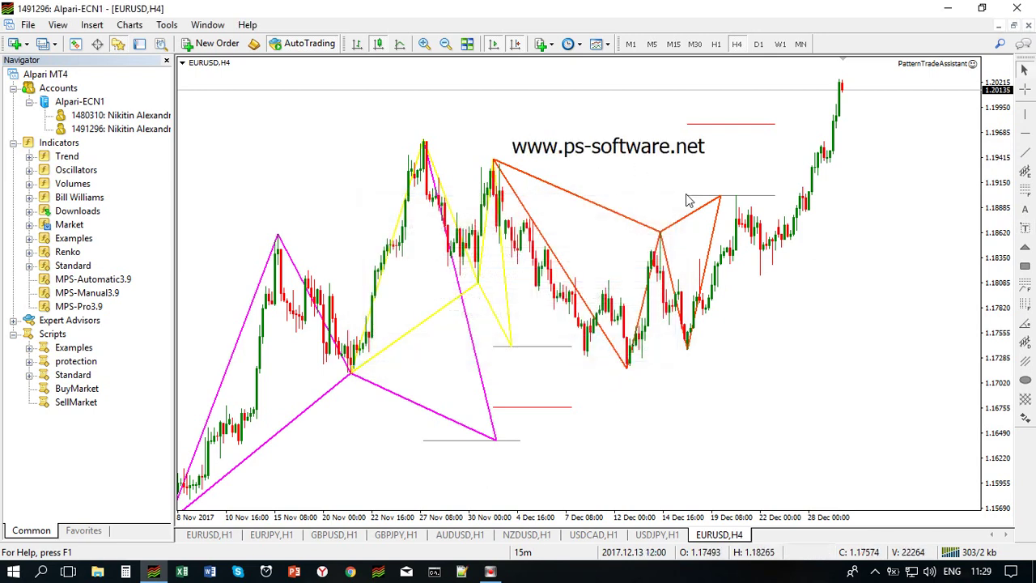